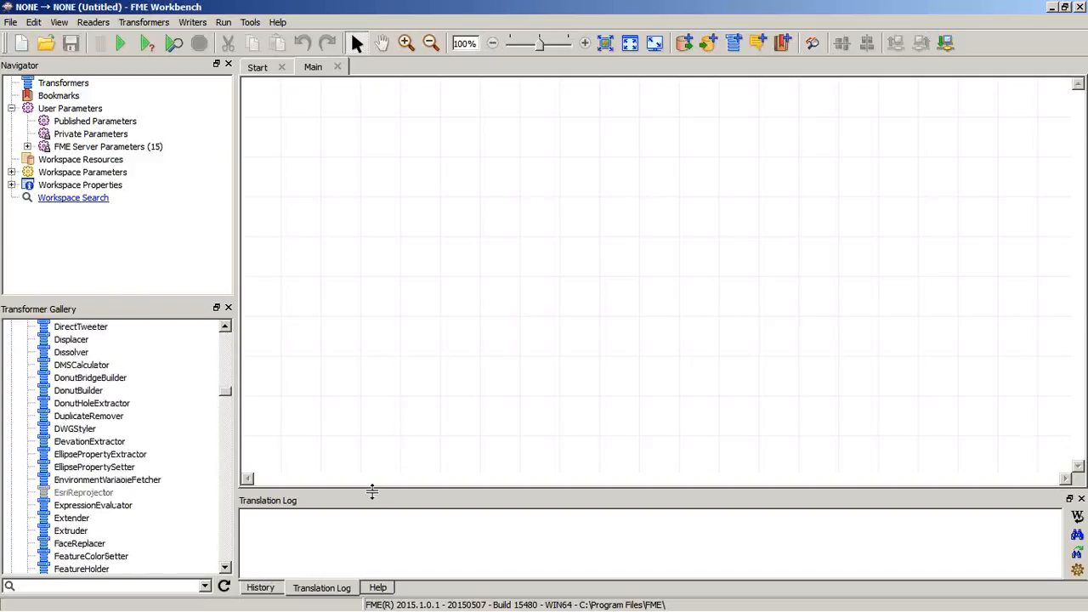
# Enlarge the pane below the canvas and view its History and Help windows
pyautogui.moveTo(374, 491); pyautogui.dragTo(401, 388)
pyautogui.click(267, 592)
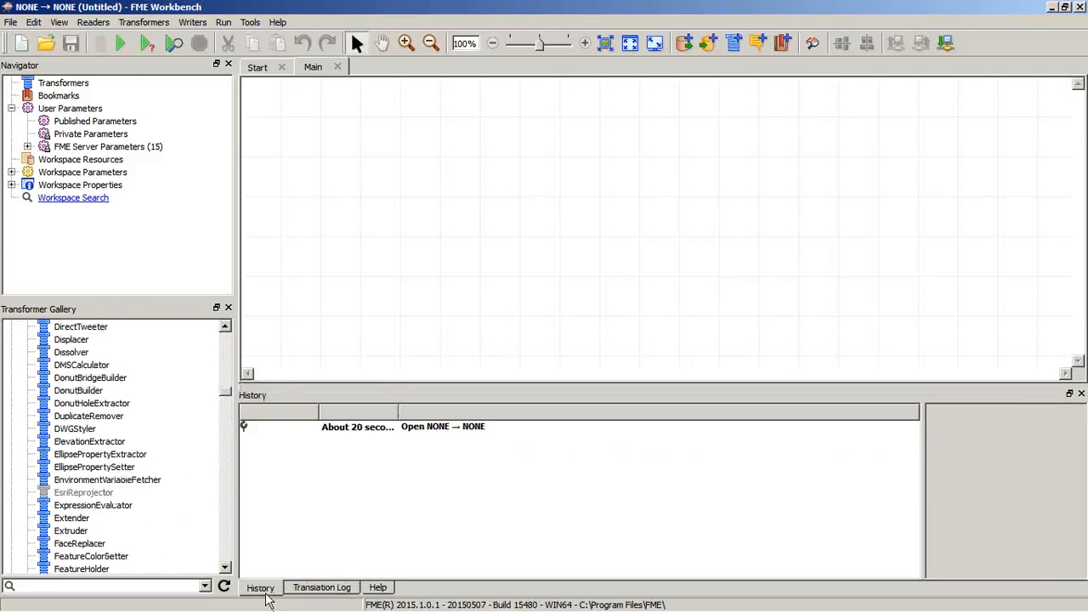
pyautogui.click(388, 590)
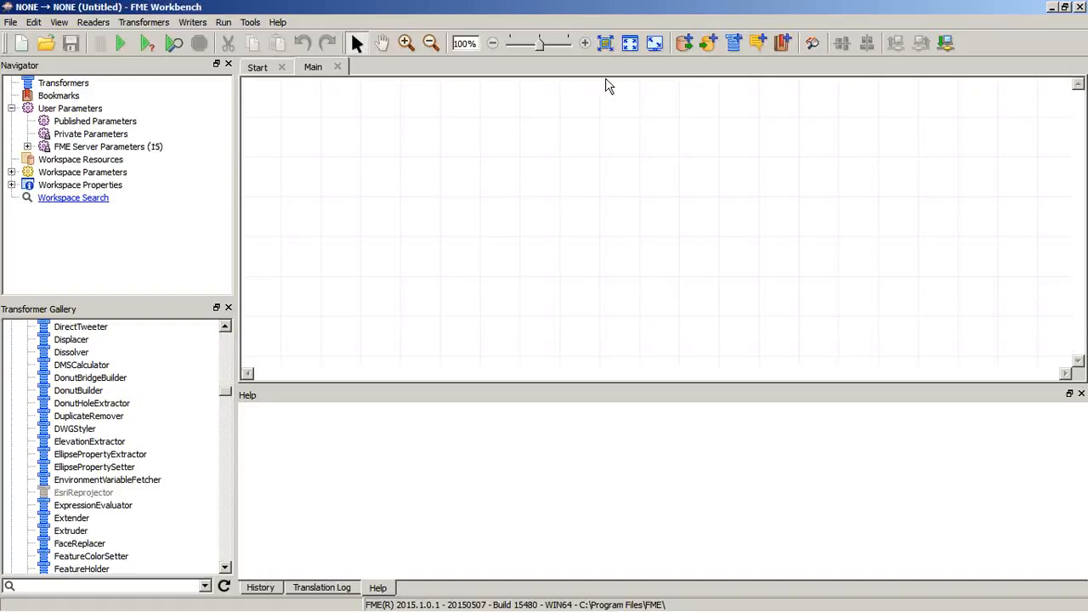
# Start adding a reader and look through its format choices, trying a filter on dwg and clearing it again
pyautogui.click(686, 43)
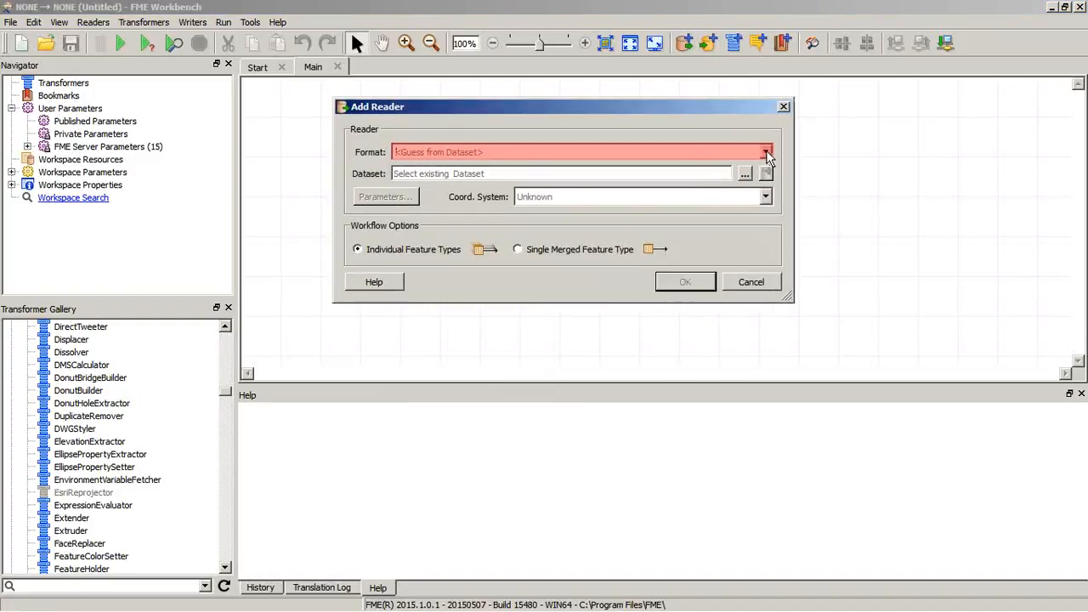
pyautogui.click(766, 153)
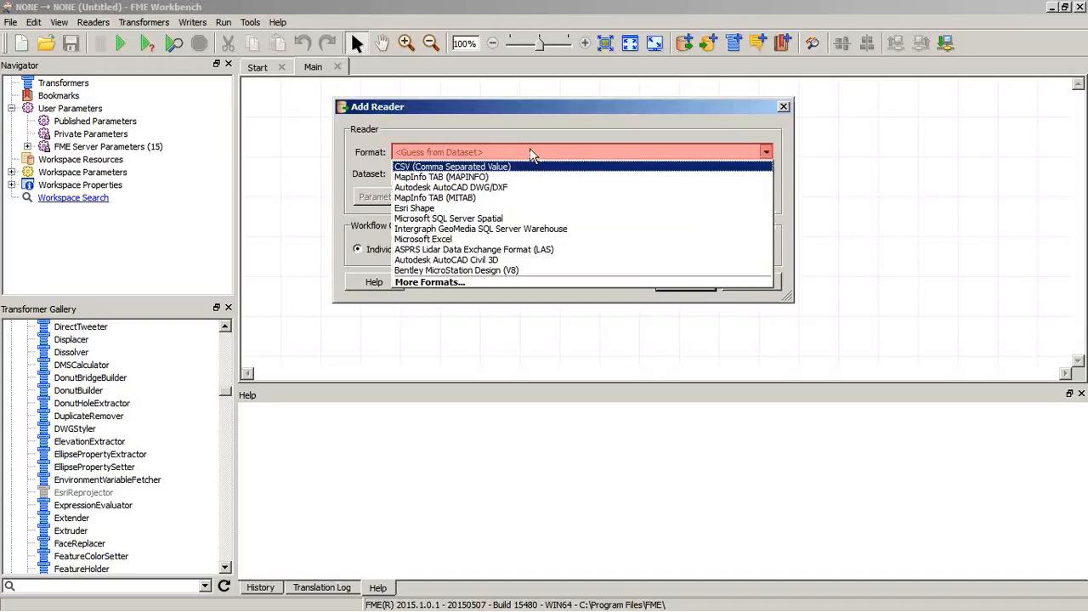
pyautogui.click(450, 156)
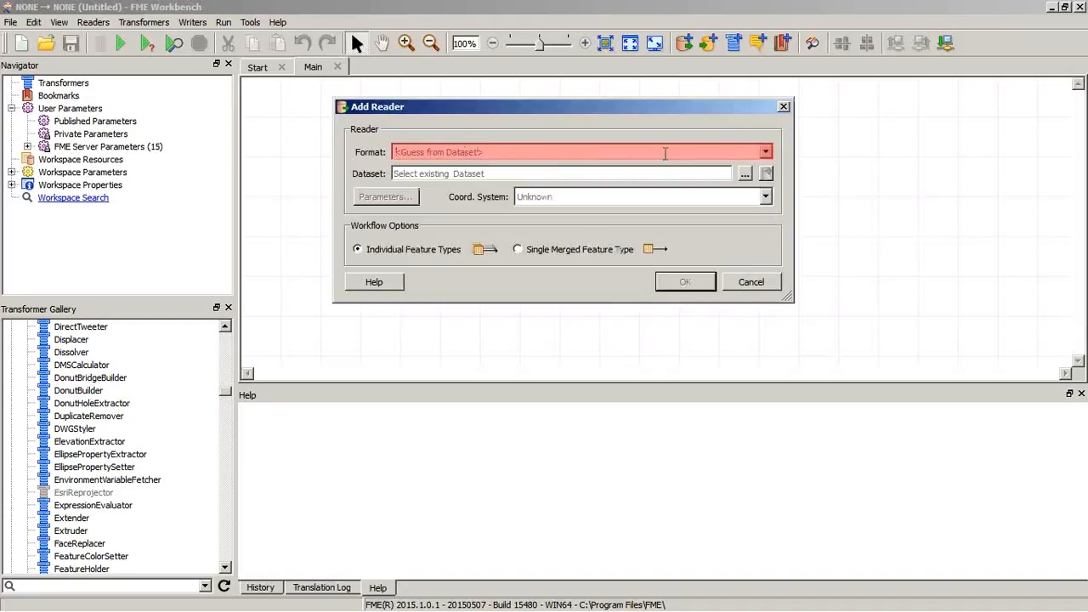
pyautogui.write('d')
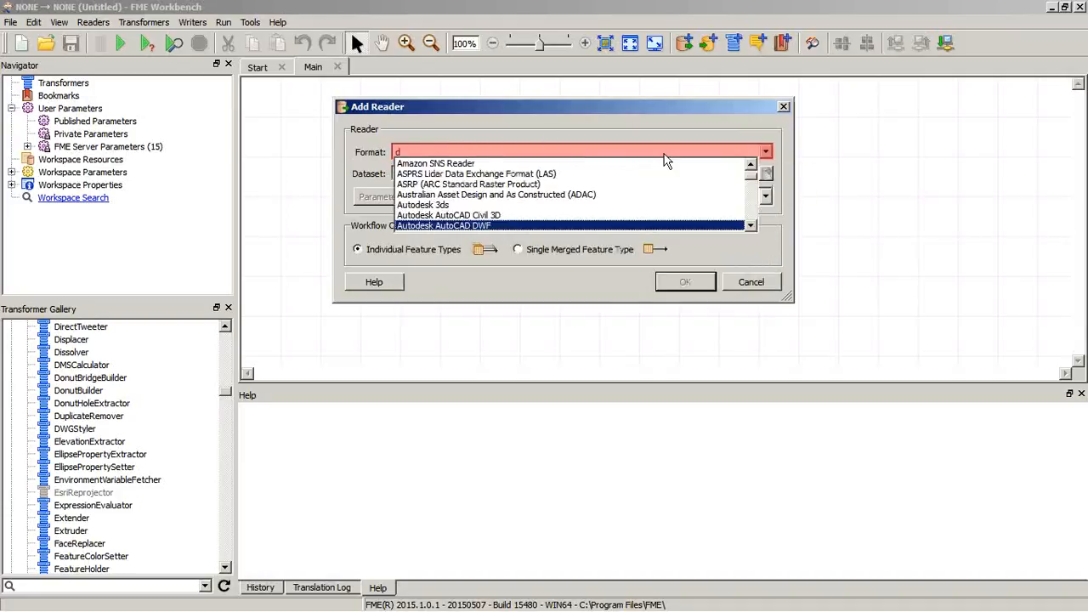
pyautogui.write('wg')
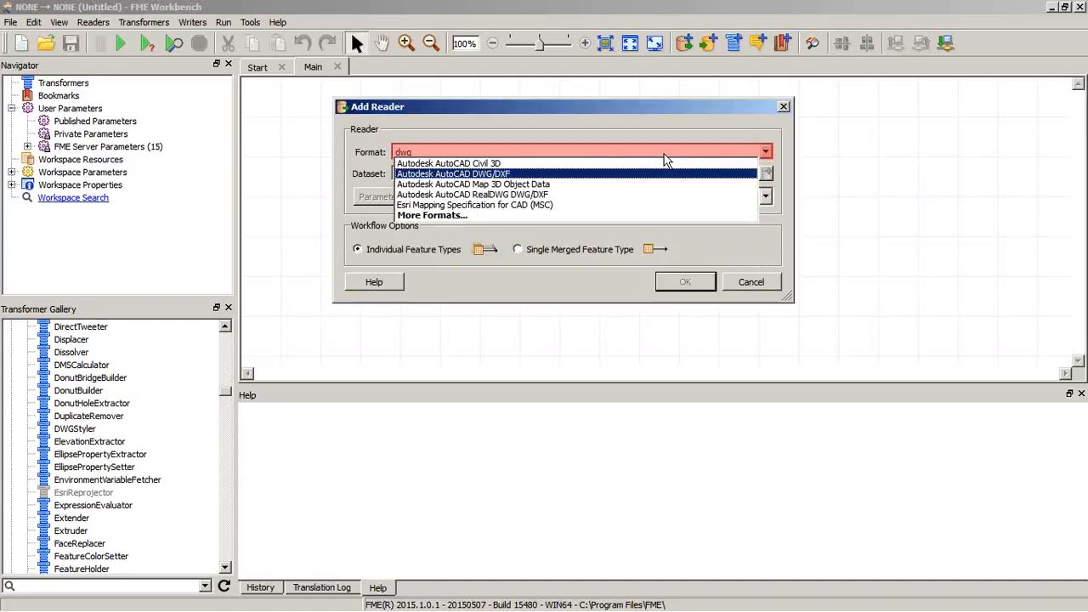
pyautogui.press('BackSpace')
pyautogui.press('BackSpace')
pyautogui.press('BackSpace')
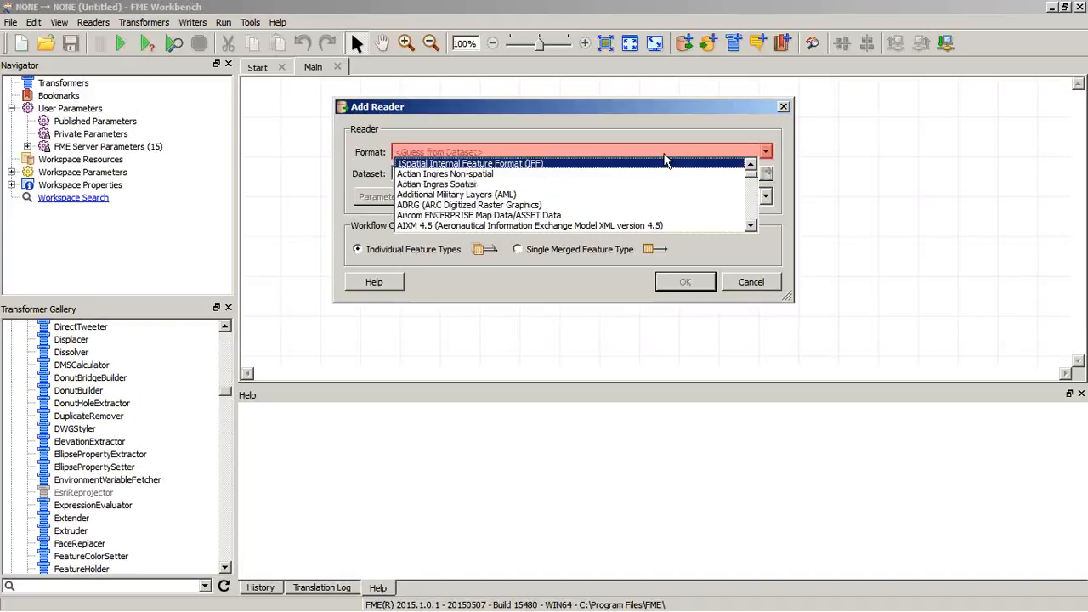
# Examine the complete list of supported formats in the Reader Gallery, and close it without choosing one
pyautogui.click(768, 150)
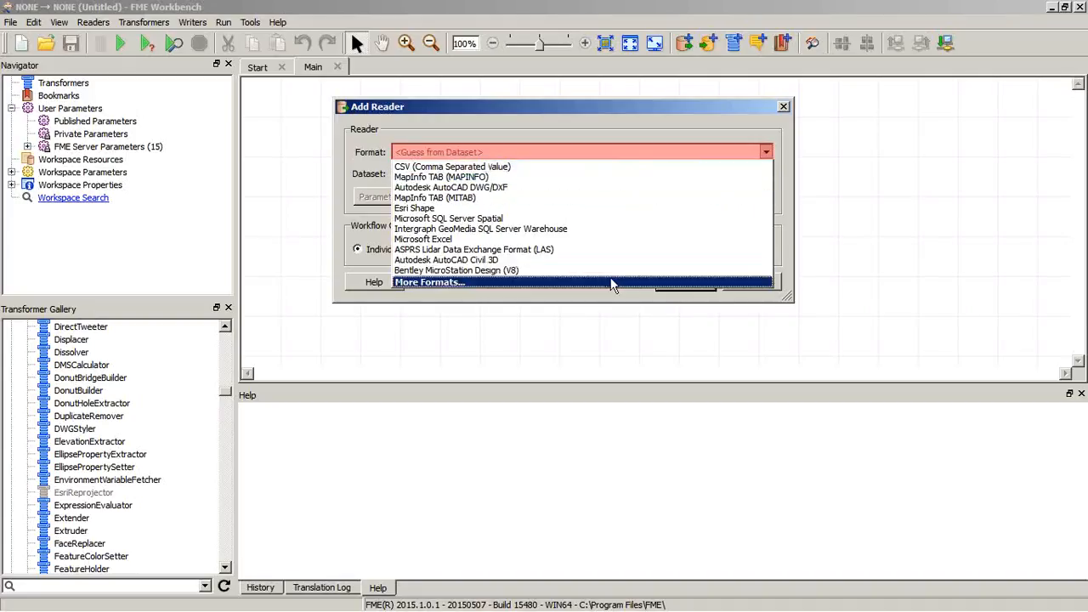
pyautogui.click(501, 284)
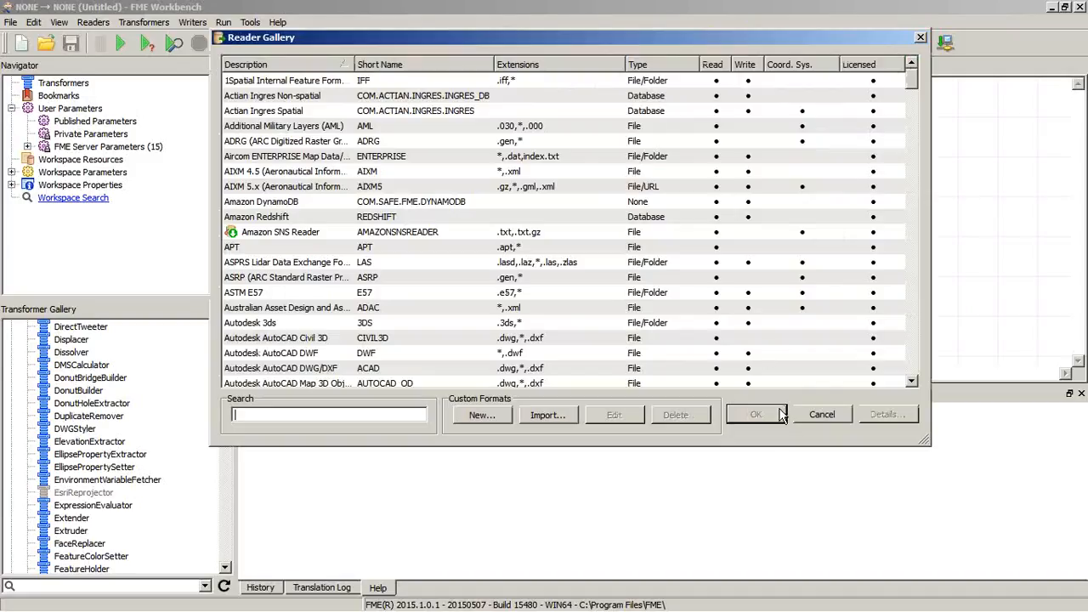
pyautogui.click(821, 414)
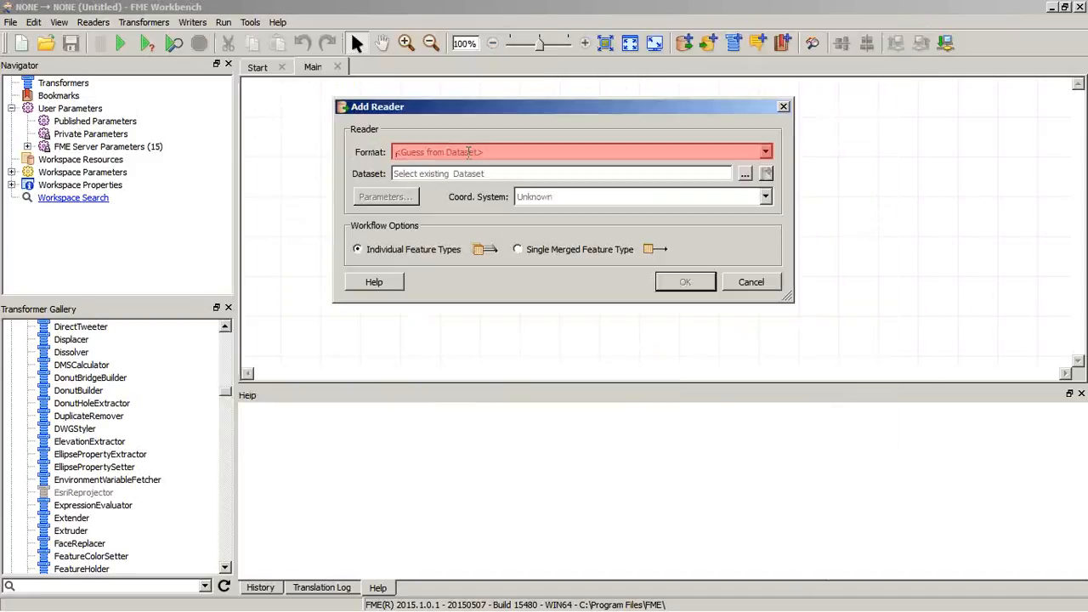
# Set the reader format to Autodesk AutoCAD DWG/DXF with 3035-24.DWG and 3035-25.DWG from the DWG folder as its dataset
pyautogui.write('dwg')
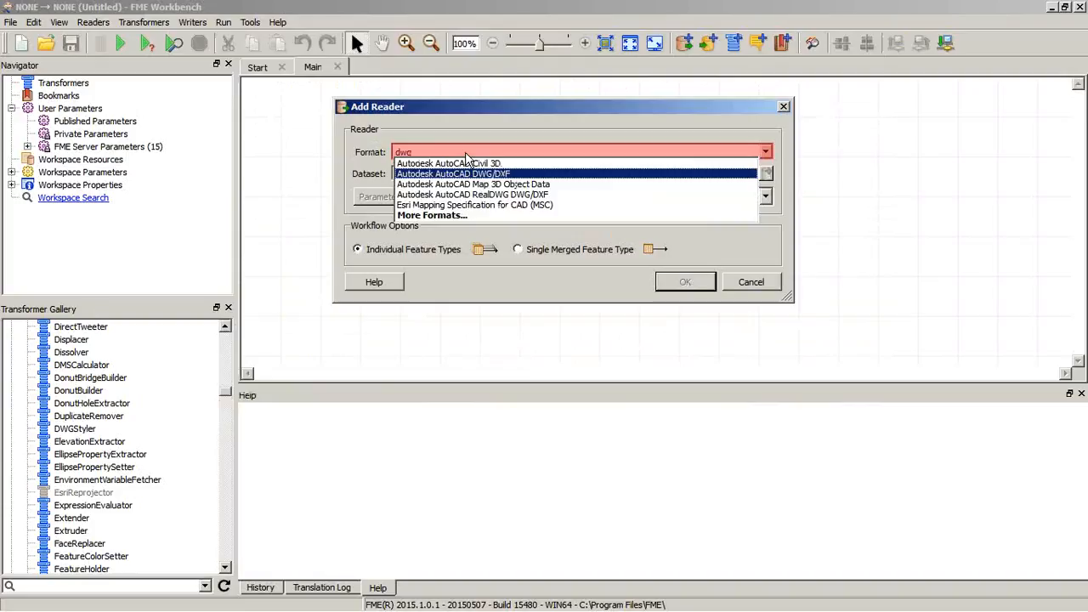
pyautogui.click(483, 175)
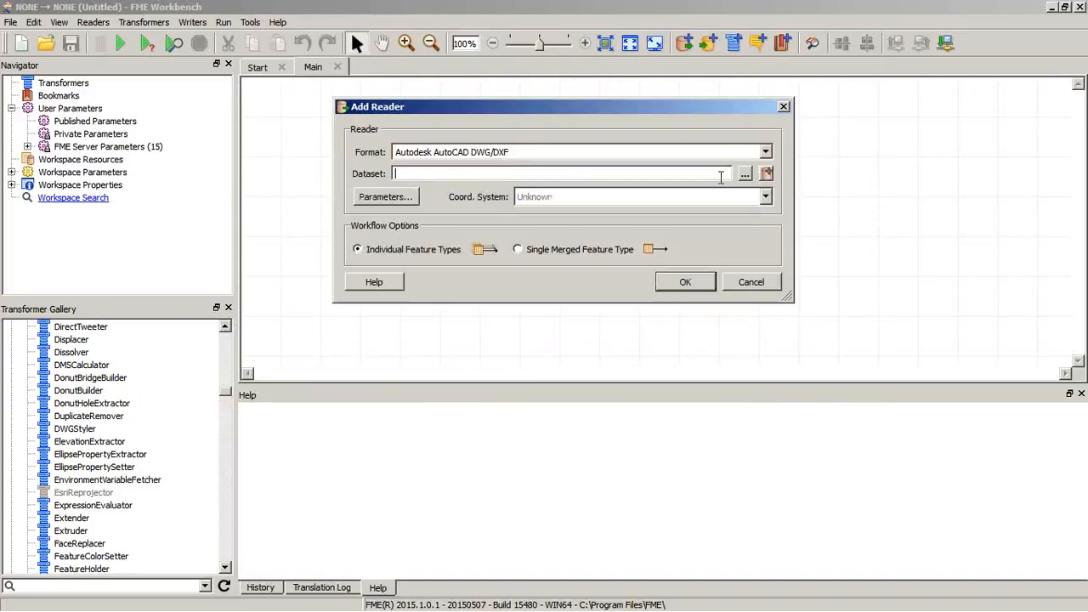
pyautogui.click(745, 174)
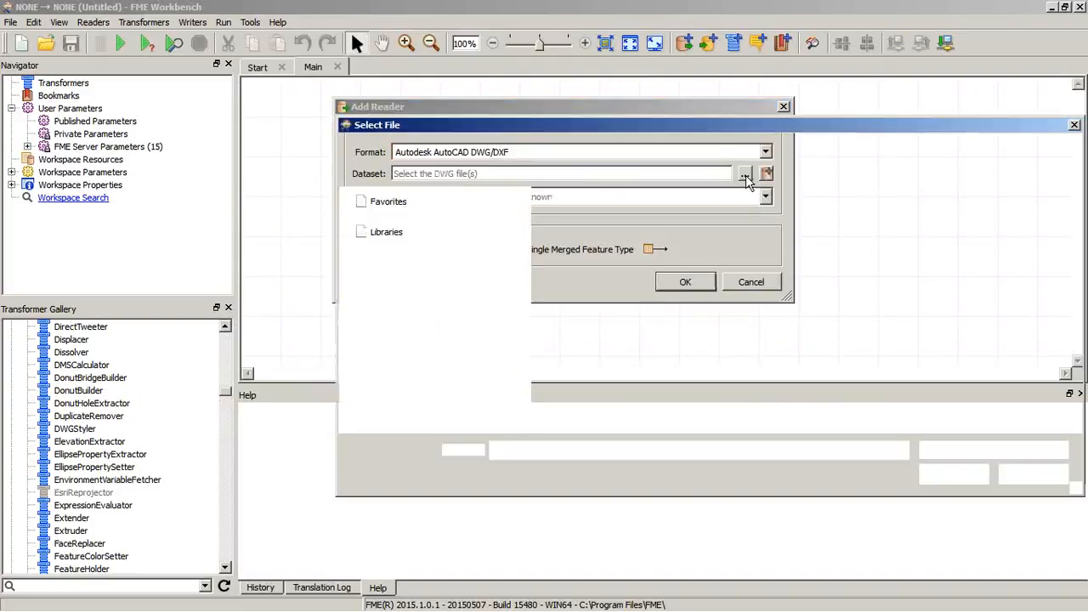
pyautogui.doubleClick(581, 252)
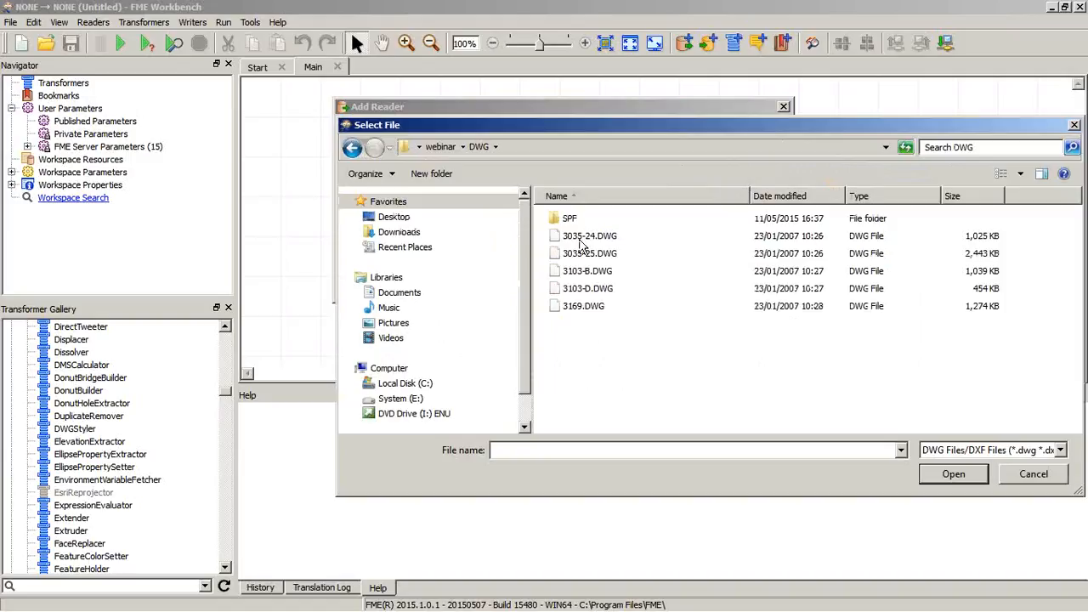
pyautogui.click(587, 237)
pyautogui.keyDown('ctrl'); pyautogui.click(594, 255); pyautogui.keyUp('ctrl')
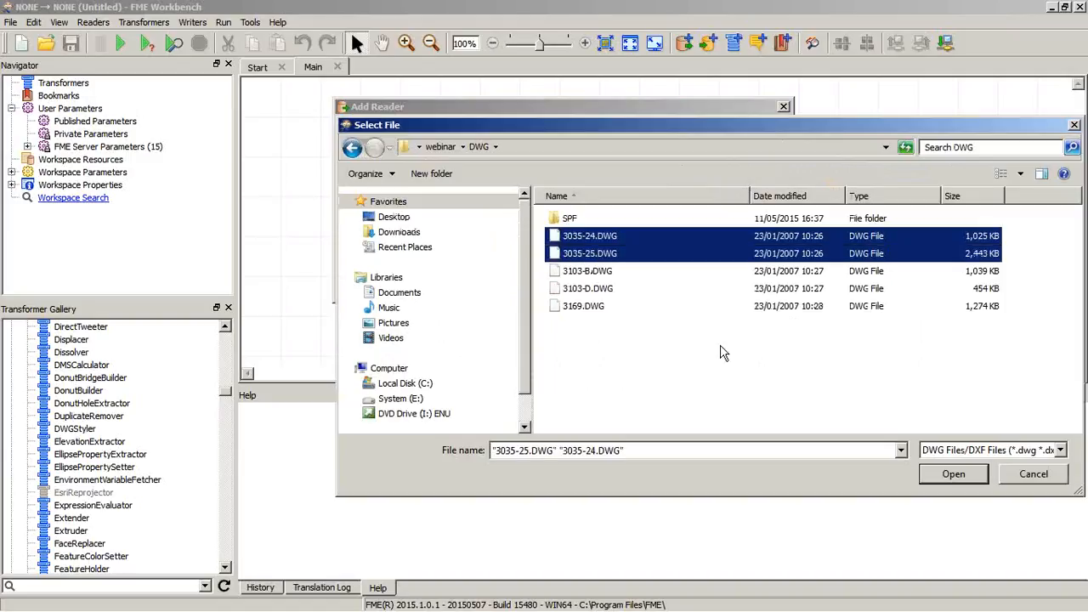
pyautogui.click(957, 477)
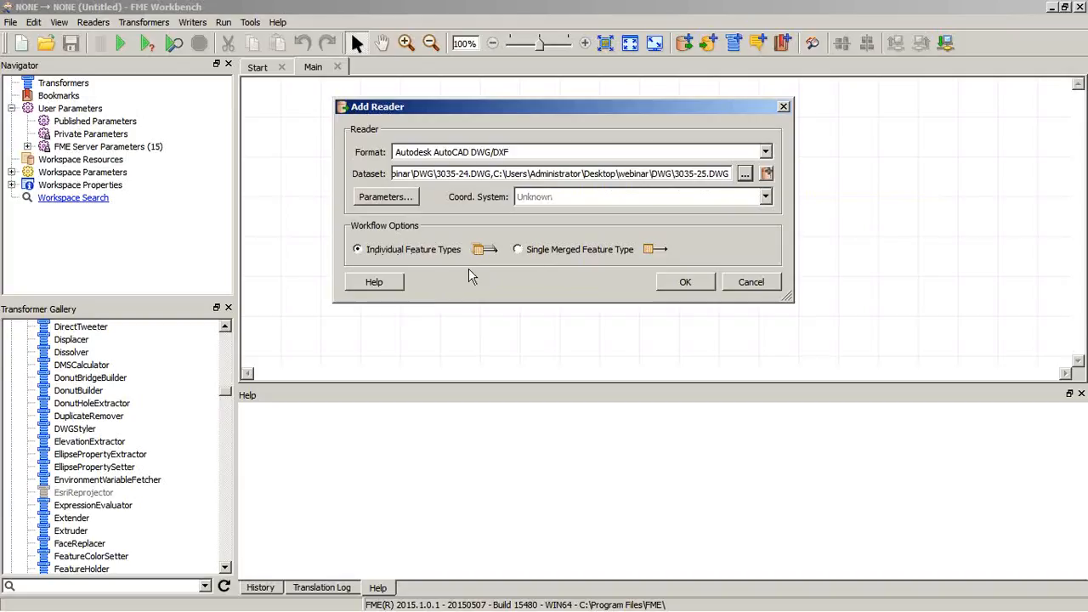
# Accept the DWG/DXF parameters with entities grouped by layer name and create the reader with individual feature types
pyautogui.click(387, 197)
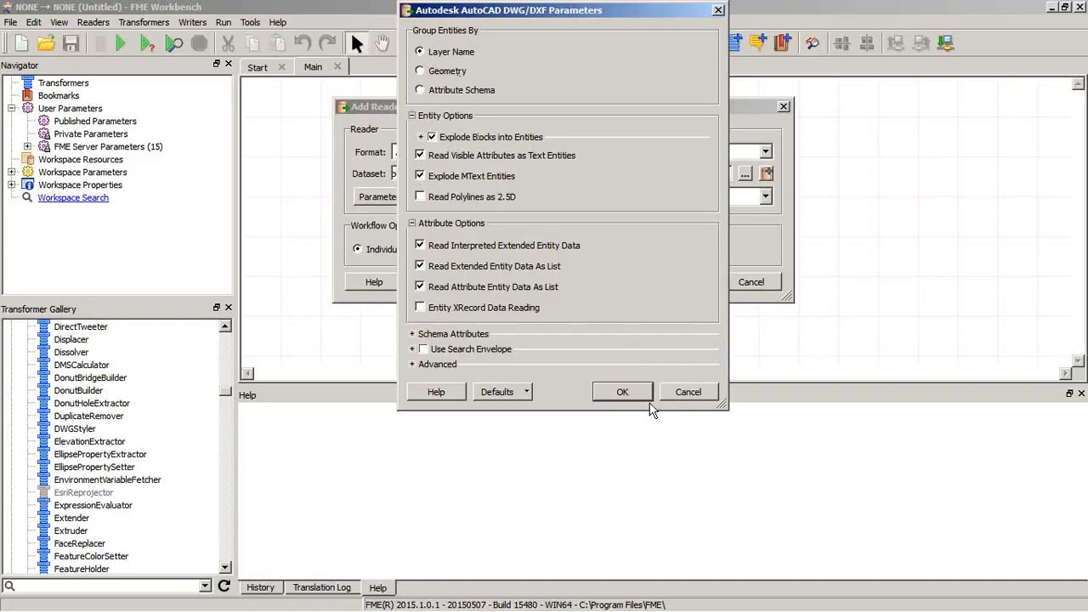
pyautogui.click(625, 391)
pyautogui.click(687, 283)
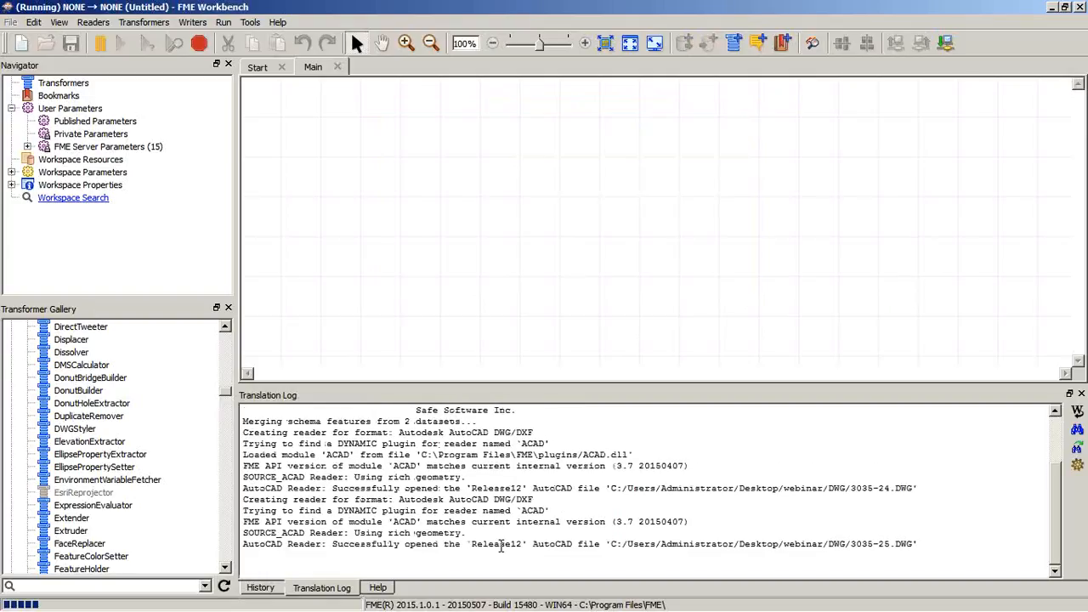
# Exclude the layers 0, LEGEND and NEATLINE from the feature types and add all the others to the workspace
pyautogui.moveTo(677, 257); pyautogui.dragTo(672, 226)
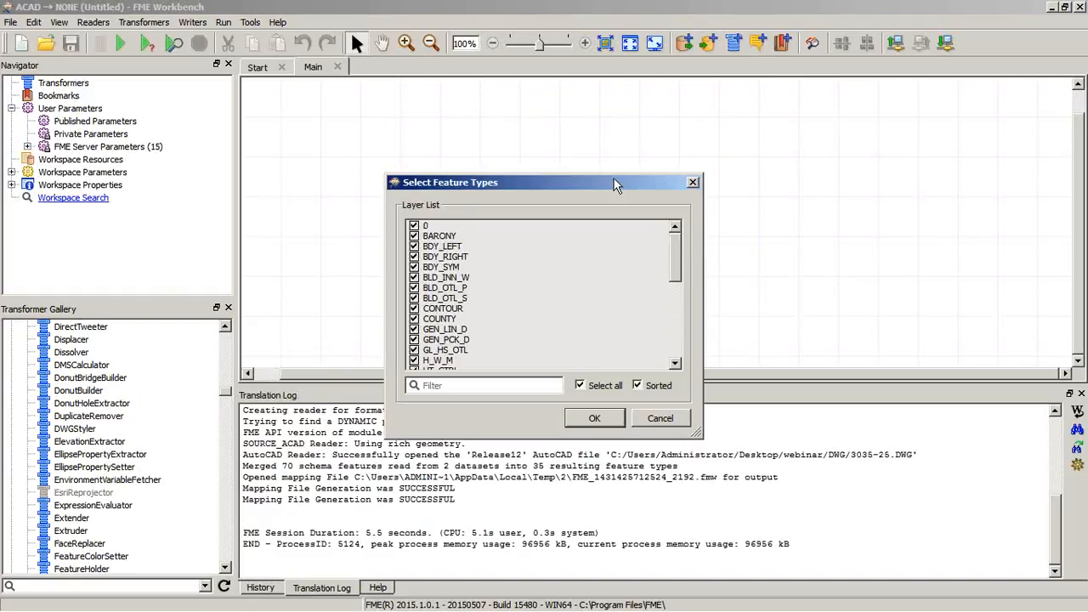
pyautogui.moveTo(613, 179); pyautogui.dragTo(576, 125)
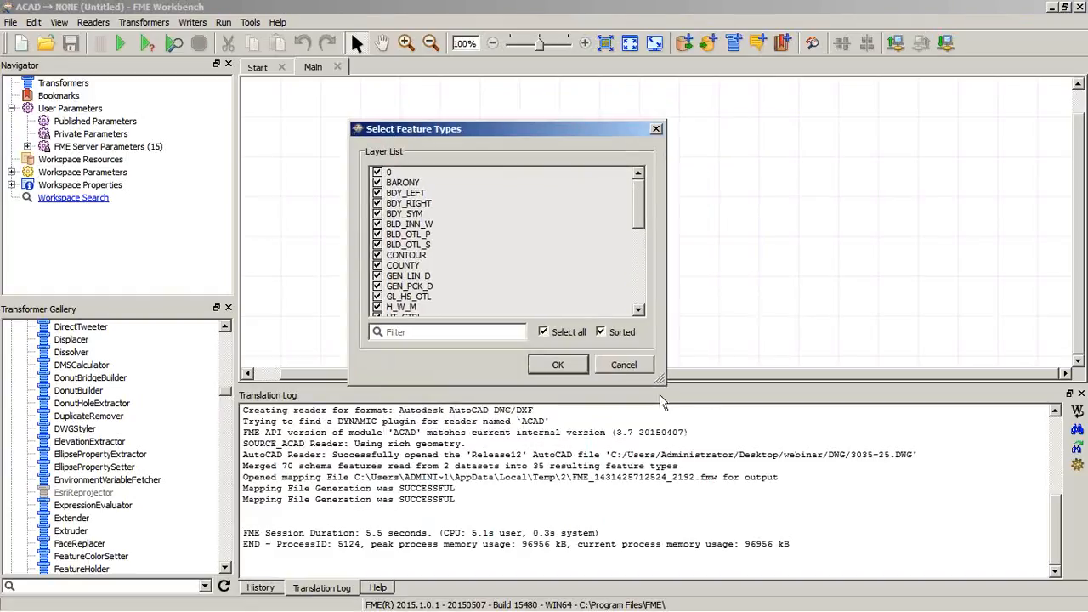
pyautogui.moveTo(661, 382); pyautogui.dragTo(730, 428)
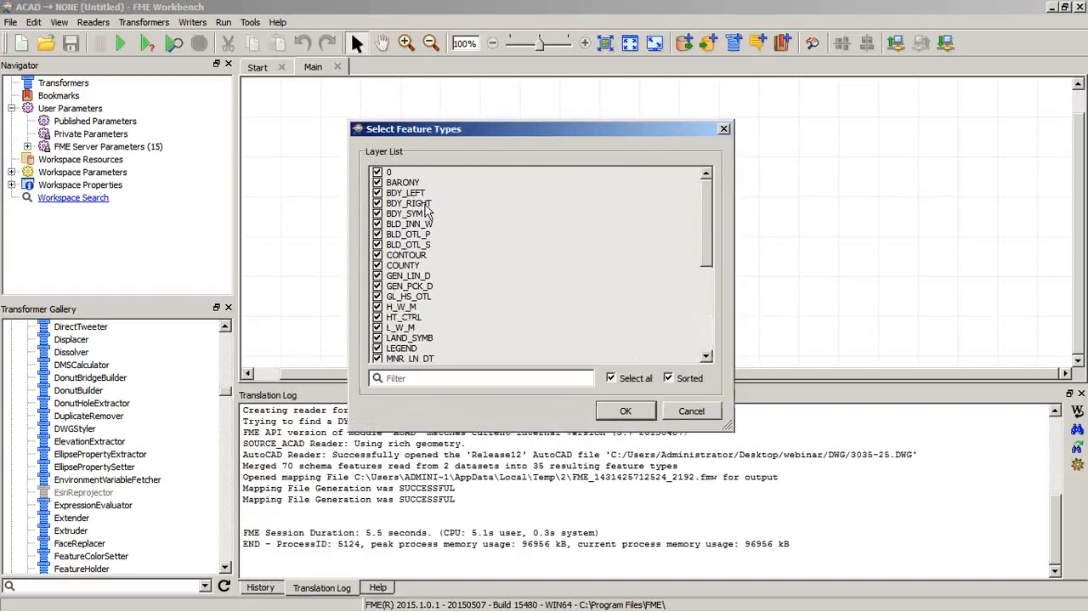
pyautogui.click(377, 173)
pyautogui.scroll(-3, 706, 216)
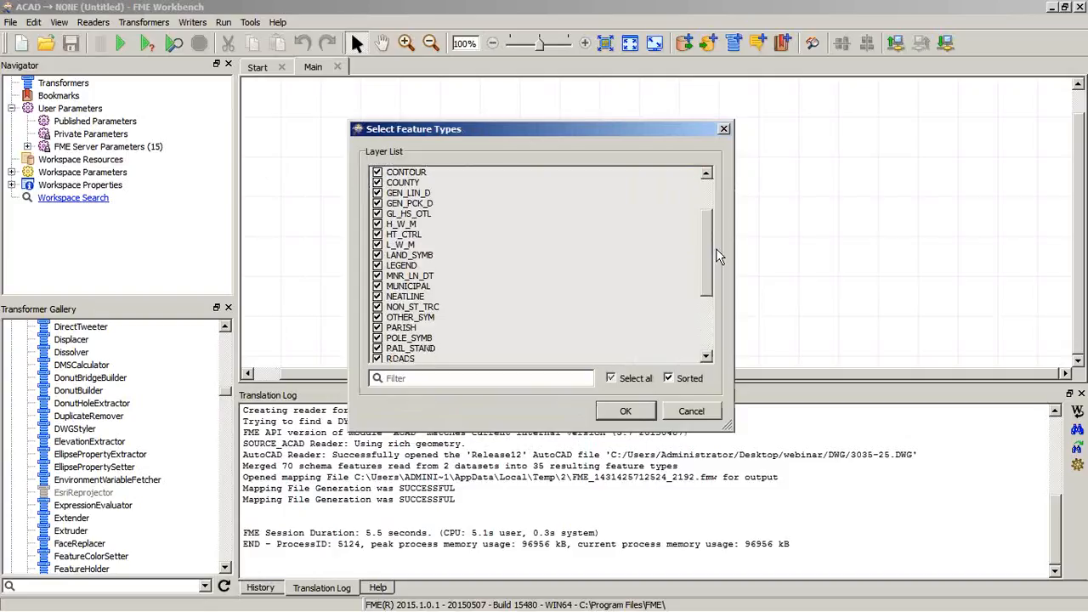
pyautogui.click(394, 266)
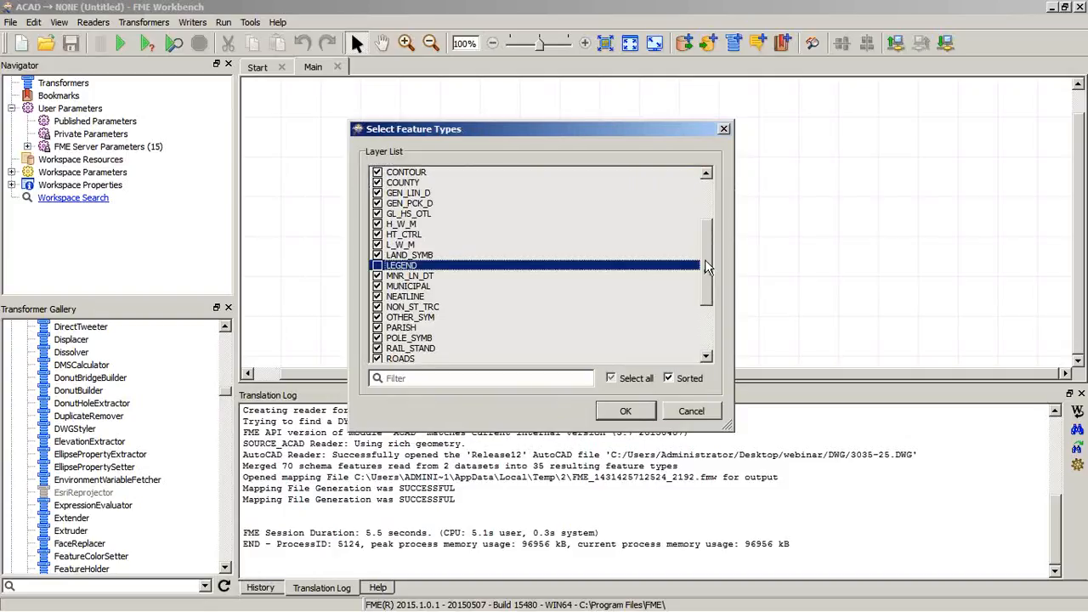
pyautogui.scroll(-3, 705, 259)
pyautogui.click(419, 205)
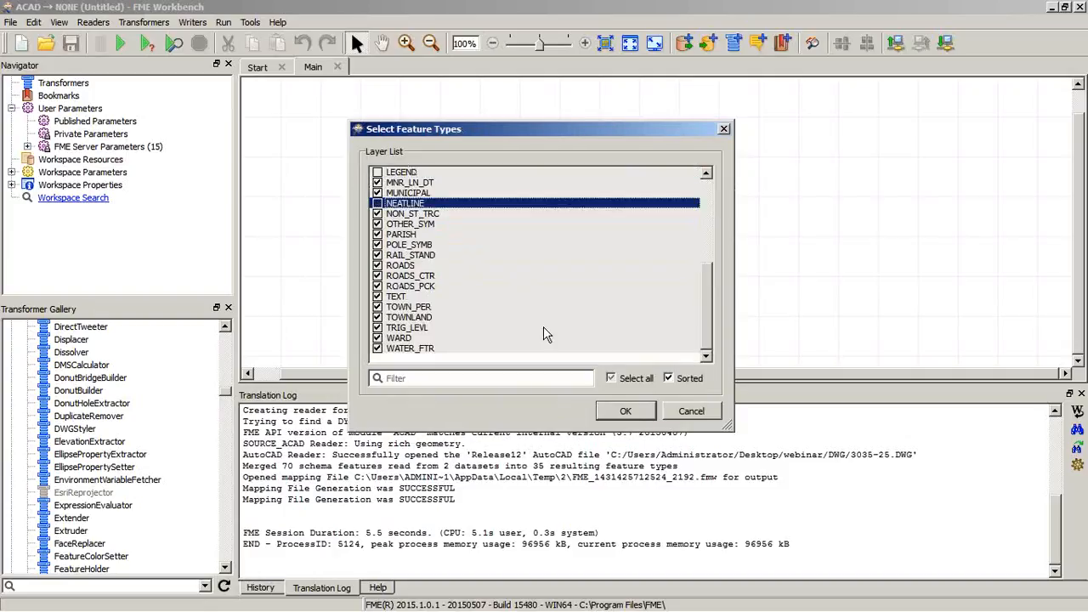
pyautogui.scroll(6, 491, 306)
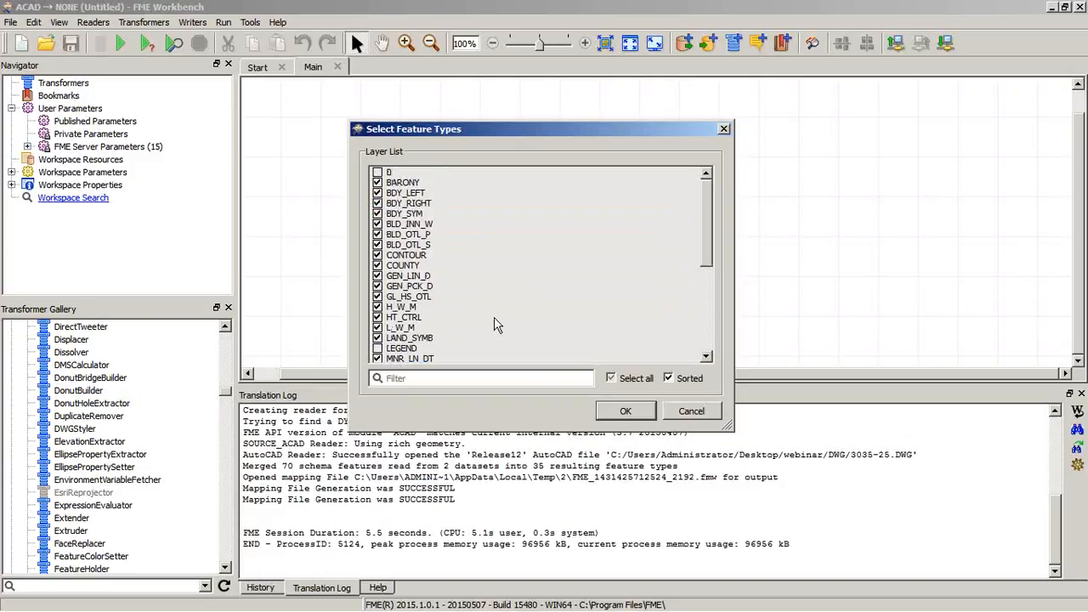
pyautogui.scroll(-2, 602, 340)
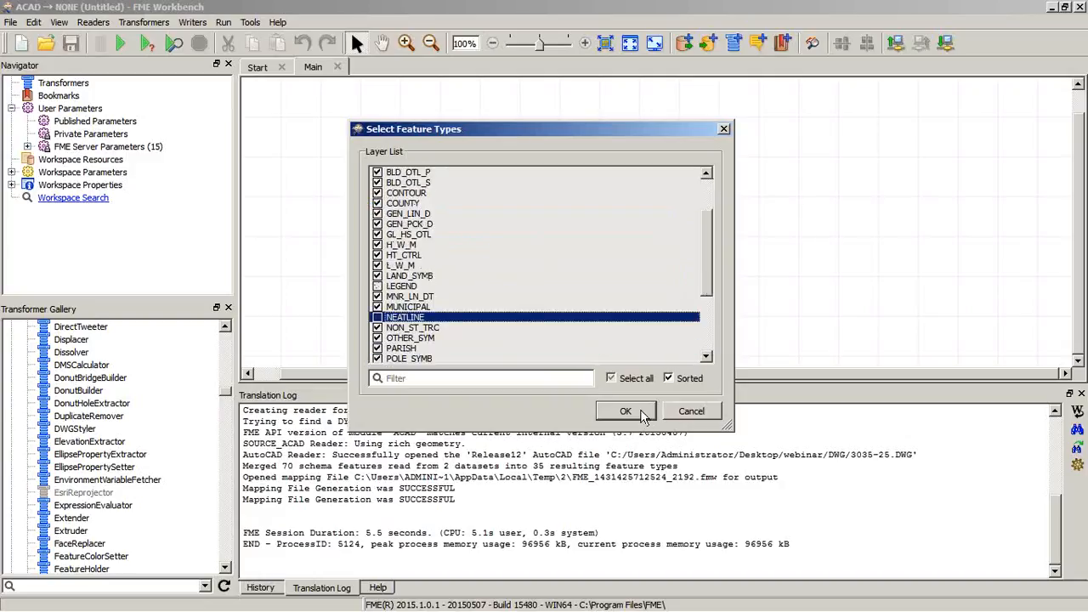
pyautogui.click(642, 415)
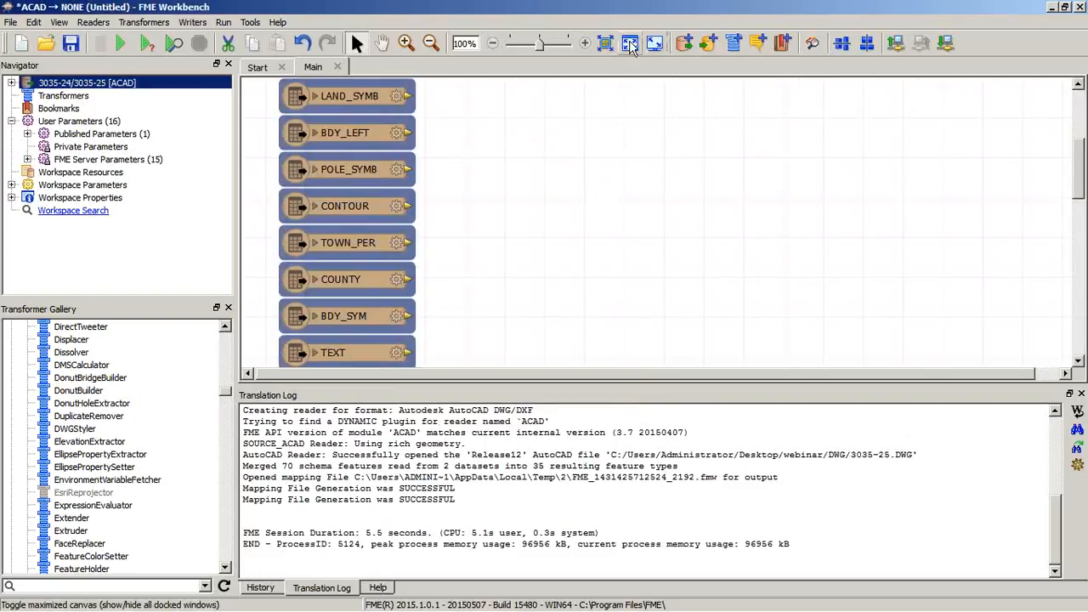
# Maximize the canvas, fit all the reader feature types in view and clear their selection
pyautogui.click(629, 44)
pyautogui.click(605, 43)
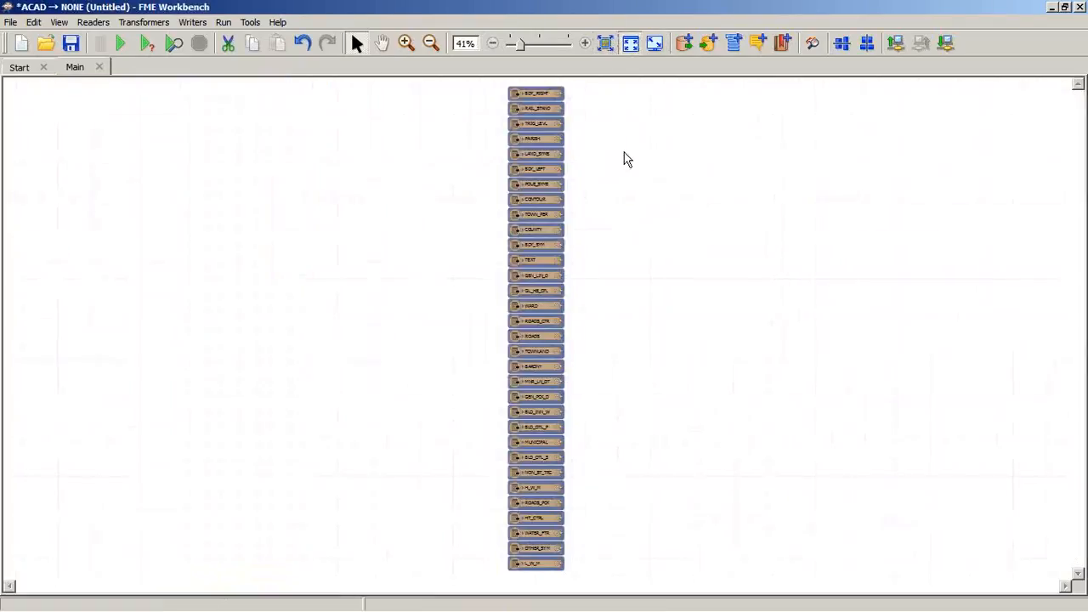
pyautogui.click(623, 159)
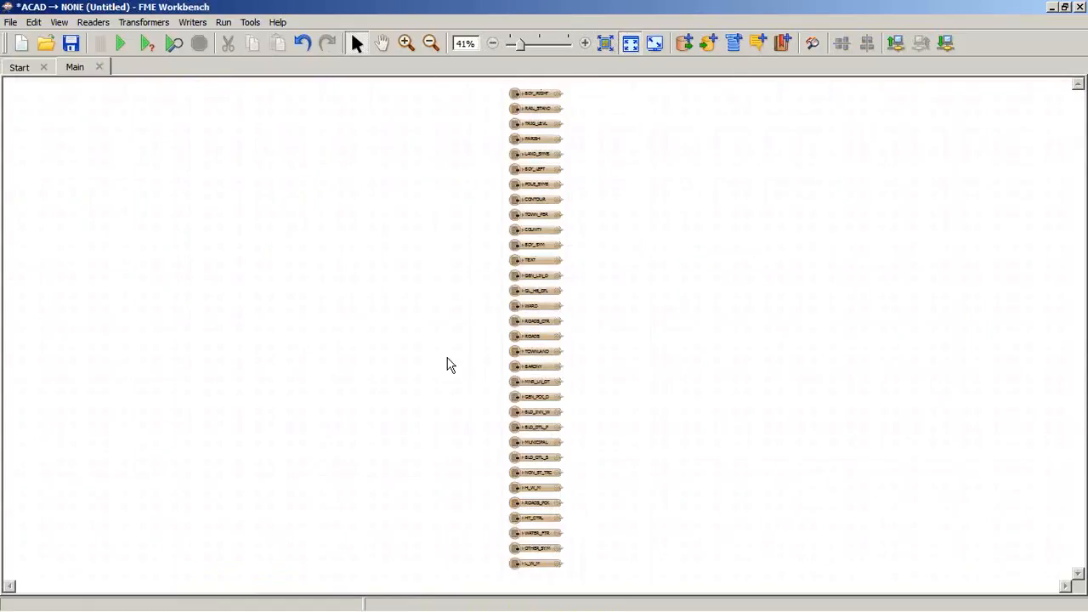
# Start adding a writer and set its format to MapInfo TAB (MAPINFO)
pyautogui.click(709, 40)
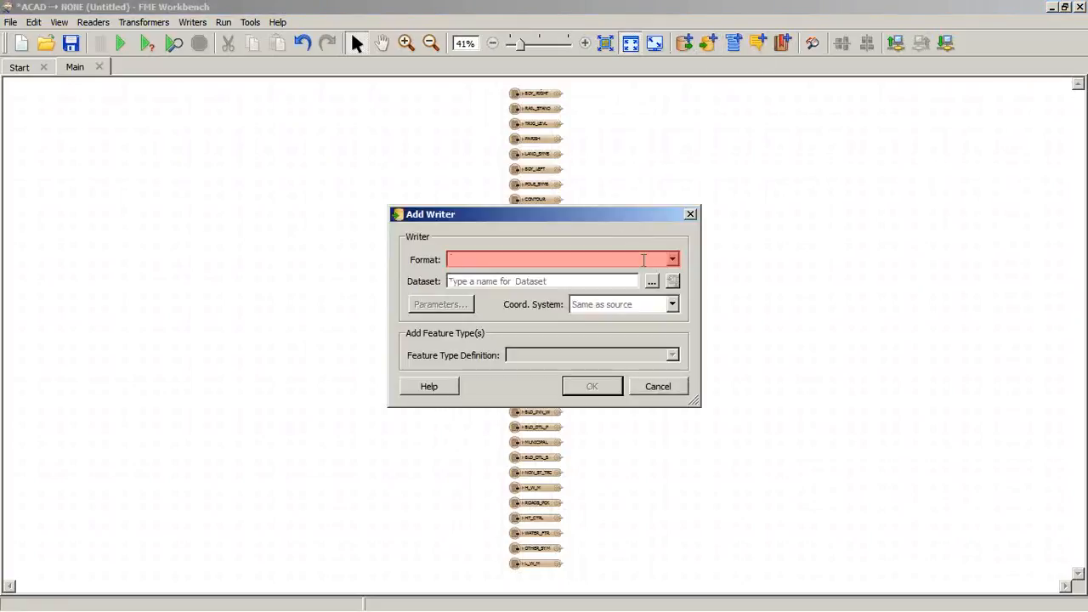
pyautogui.write('map')
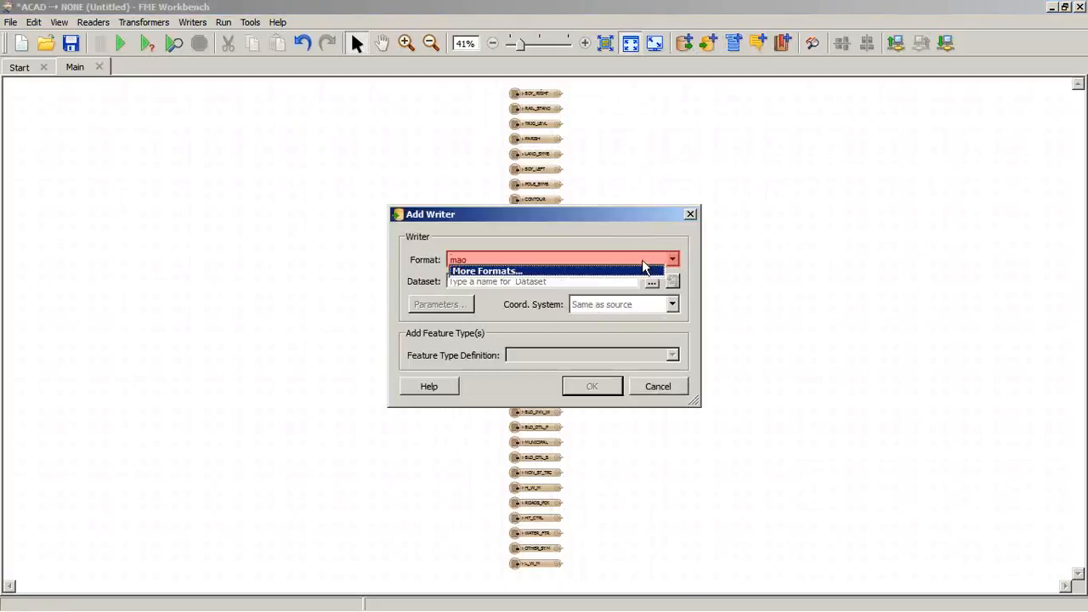
pyautogui.press('BackSpace')
pyautogui.press('BackSpace')
pyautogui.press('BackSpace')
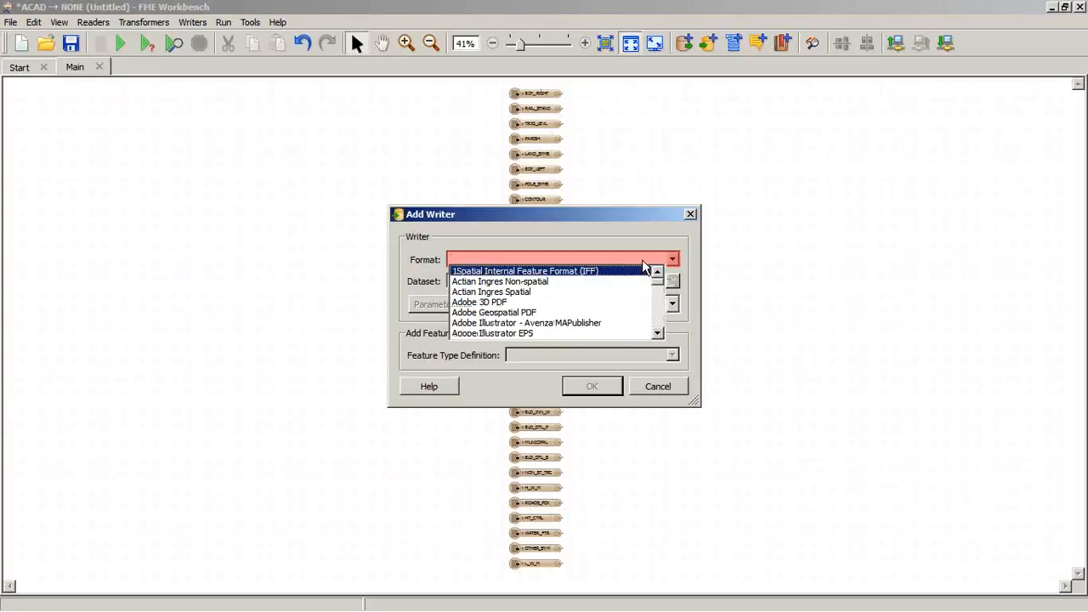
pyautogui.write('tab')
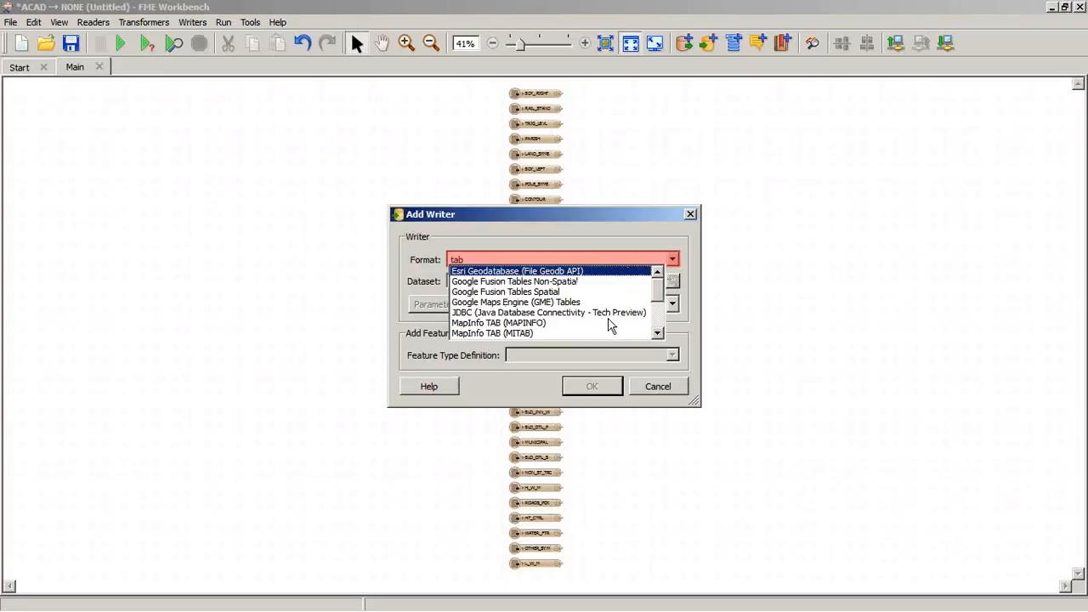
pyautogui.click(539, 323)
# Set the writer's dataset to the DWG--MAPINFO folder inside webinar\Output
pyautogui.click(658, 284)
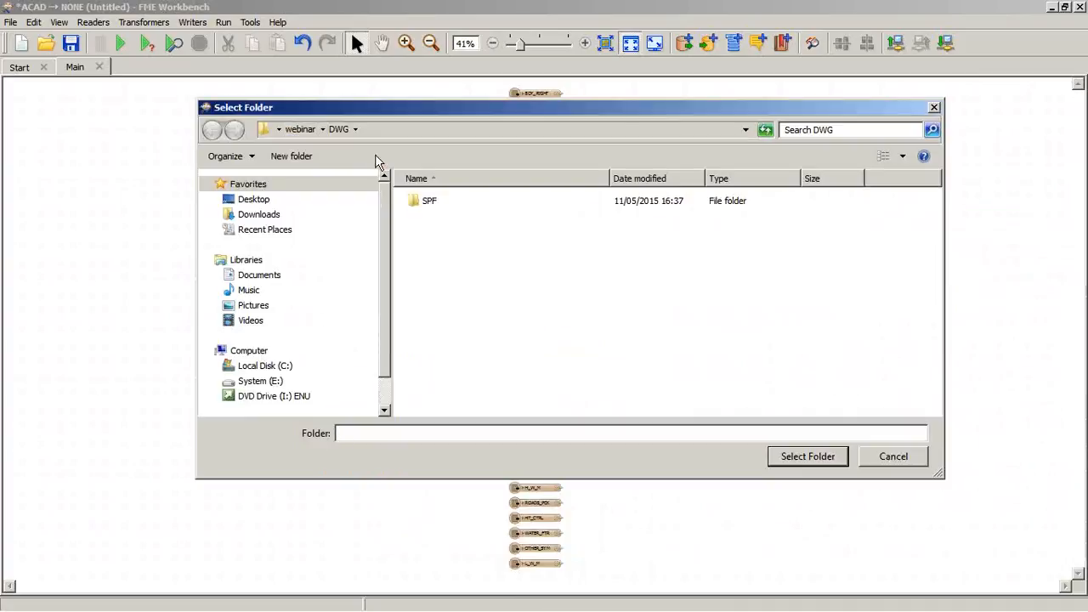
pyautogui.click(299, 129)
pyautogui.doubleClick(430, 293)
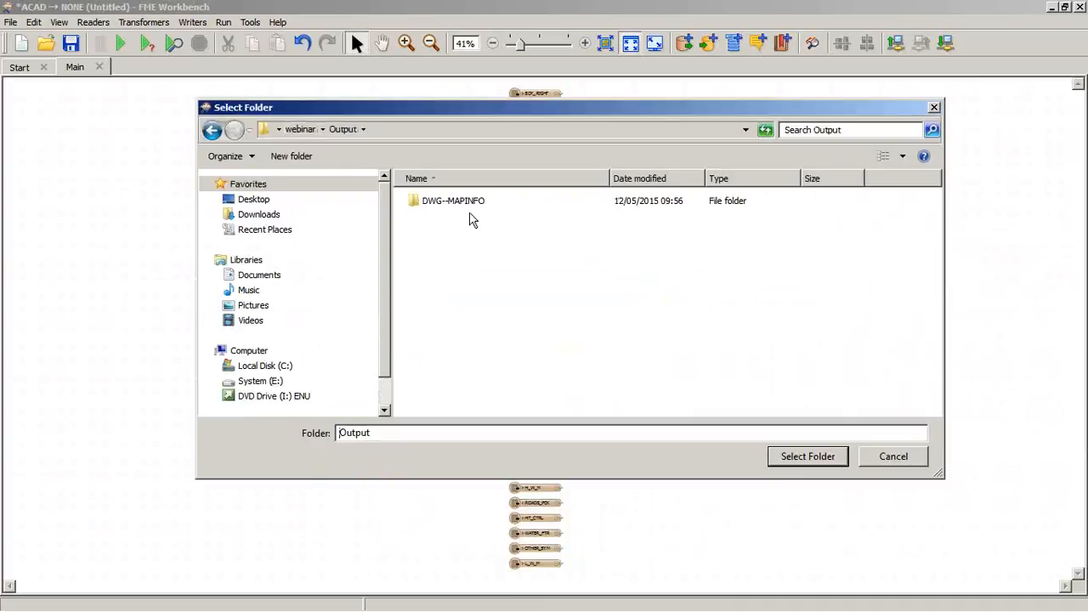
pyautogui.doubleClick(471, 207)
pyautogui.click(804, 467)
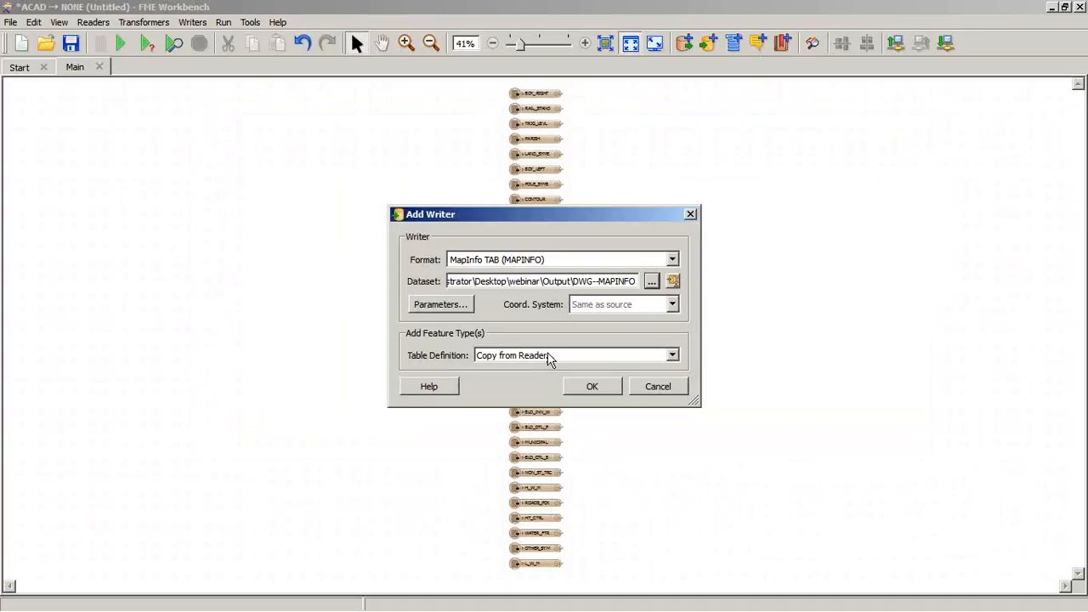
# Choose the Manual table definition for the MapInfo writer and create it
pyautogui.click(548, 357)
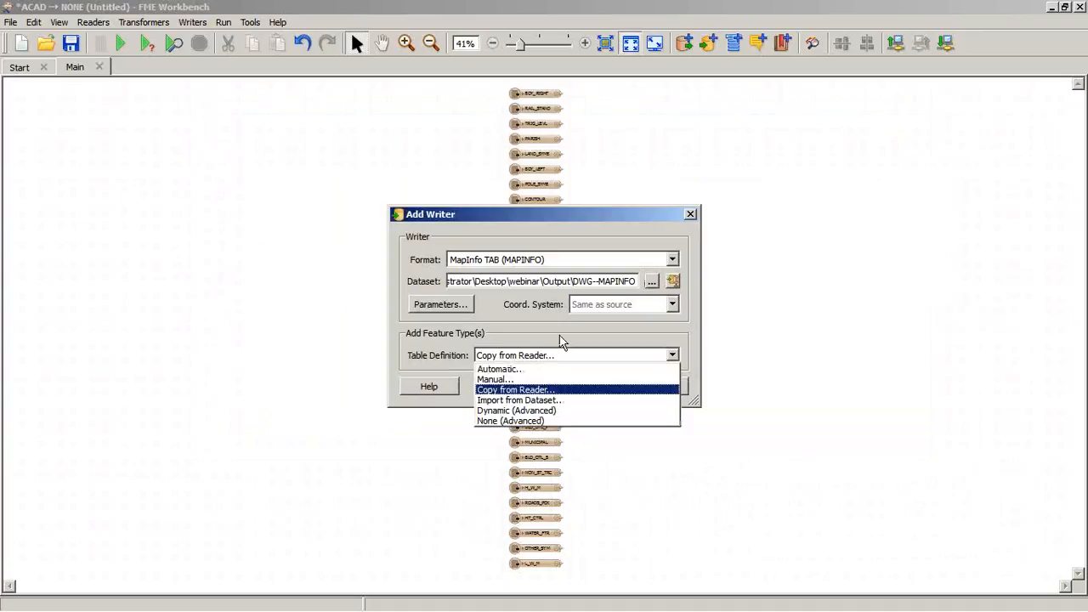
pyautogui.click(539, 382)
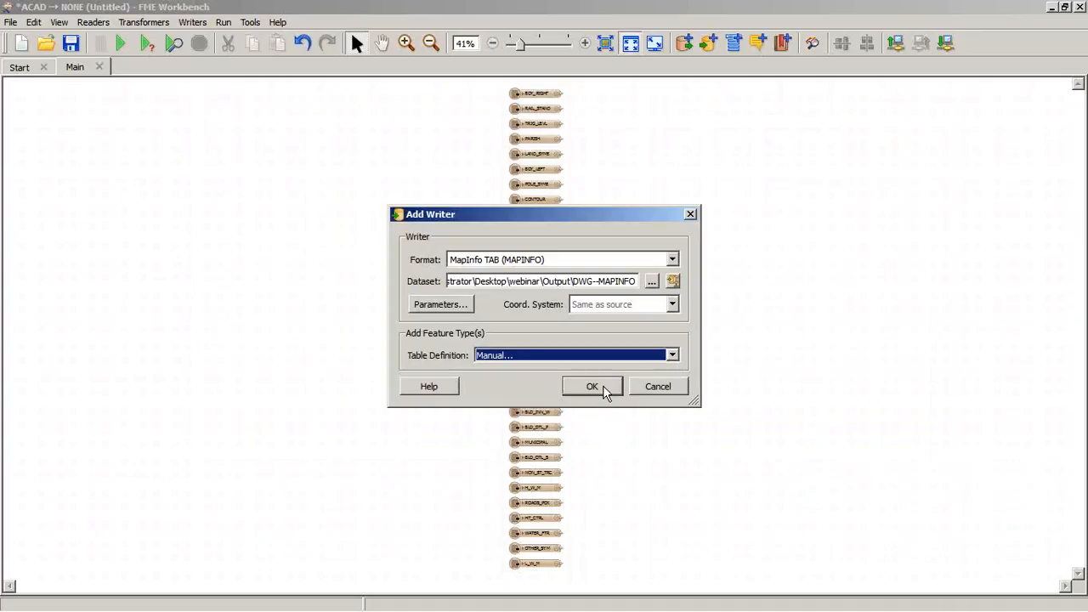
pyautogui.click(601, 388)
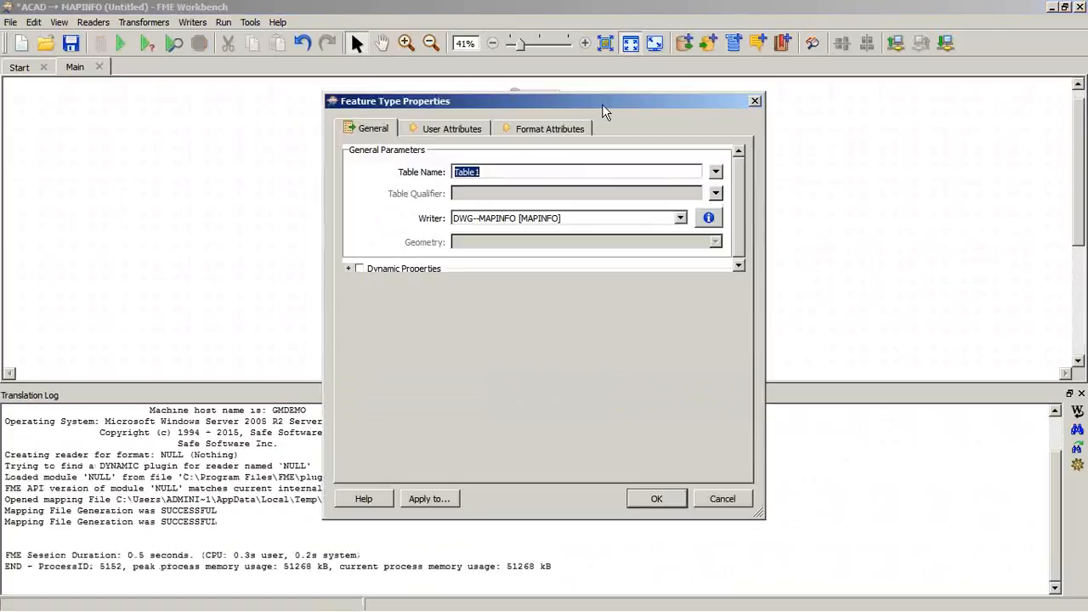
# Name the writer table MAPINFODATA, check its user attributes, and accept the feature type properties
pyautogui.moveTo(650, 92); pyautogui.dragTo(700, 83)
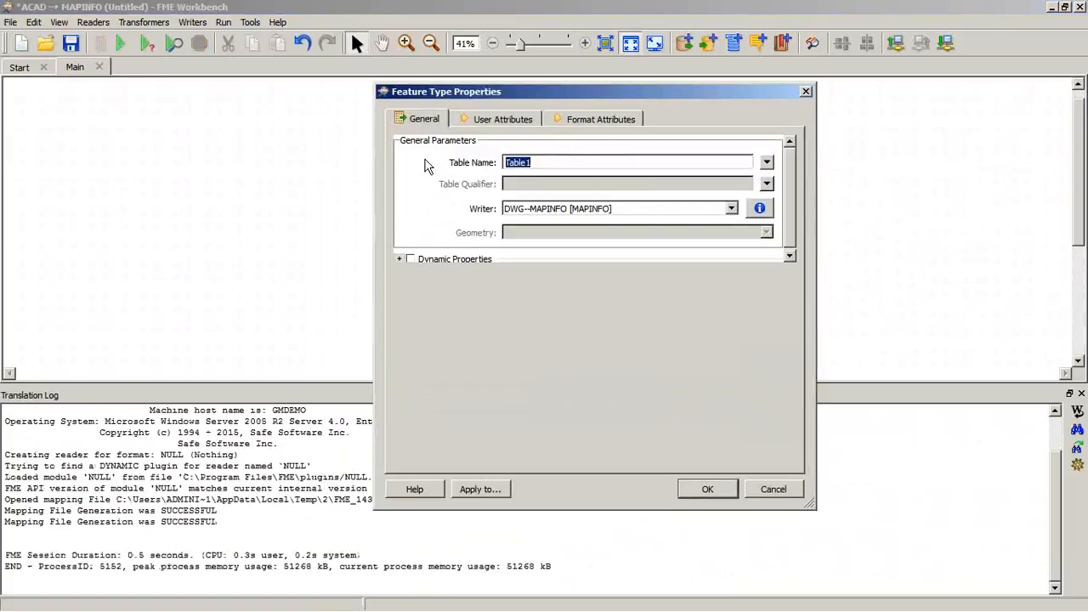
pyautogui.write('MAPINFODATA')
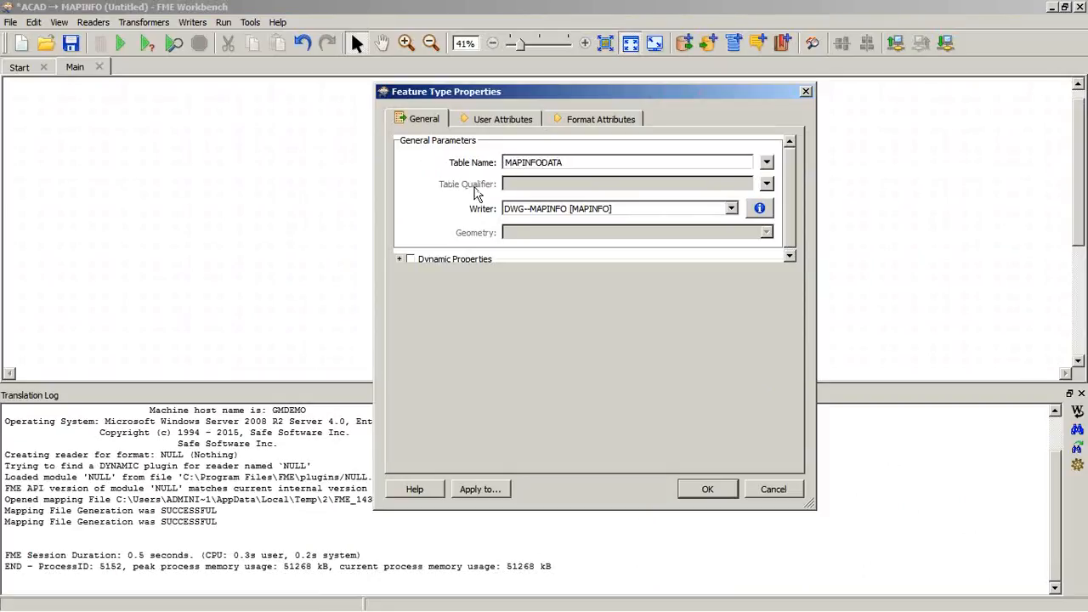
pyautogui.moveTo(547, 93); pyautogui.dragTo(600, 123)
pyautogui.click(514, 148)
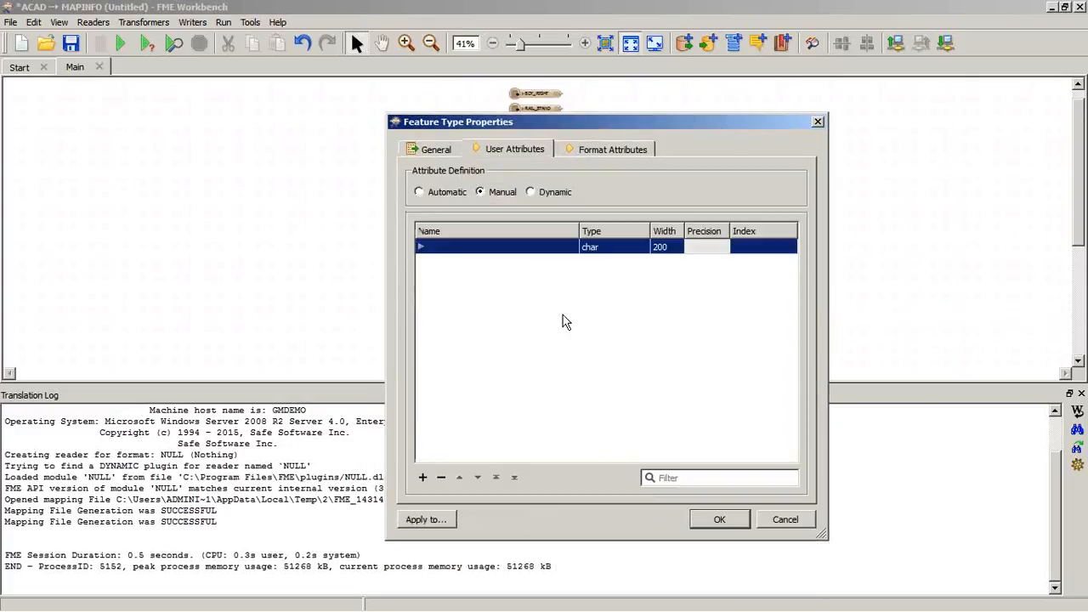
pyautogui.click(456, 150)
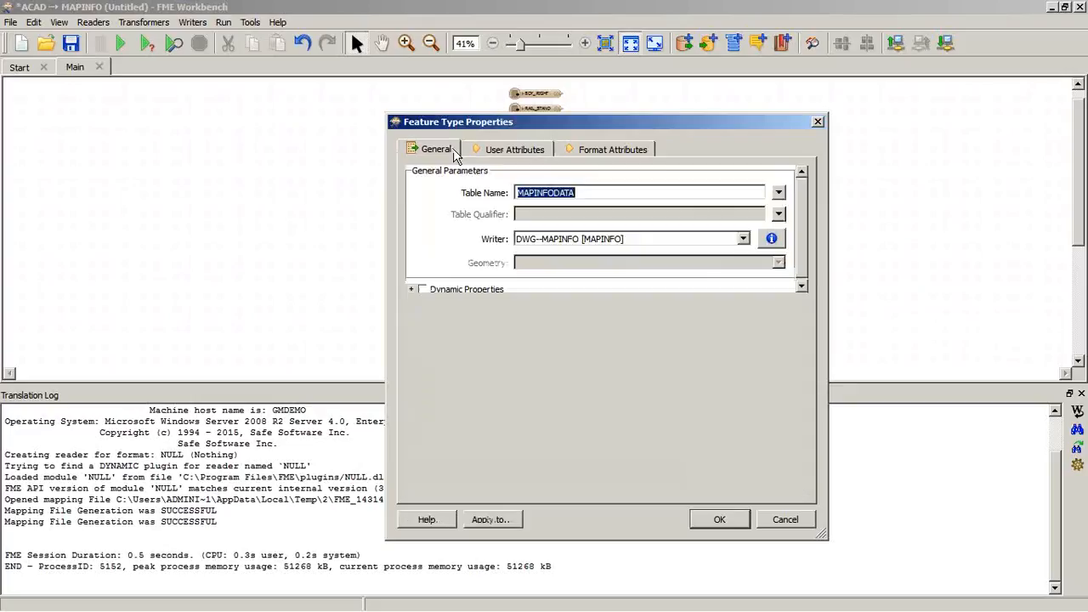
pyautogui.click(719, 520)
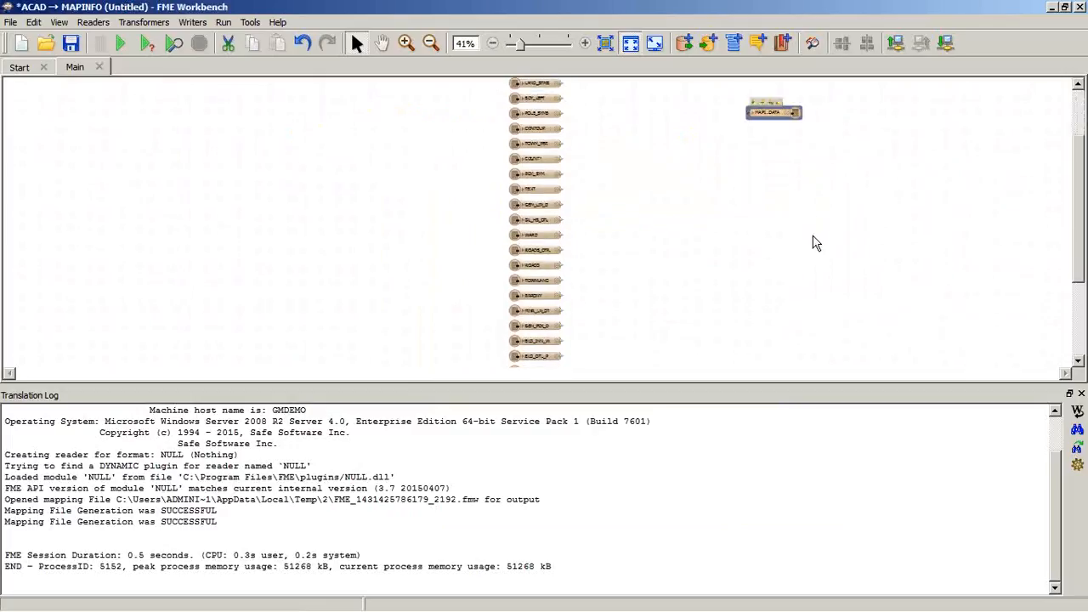
# Try connecting BDY_RIGHT directly to MAPINFODATA on the canvas and remove that single connection
pyautogui.moveTo(560, 112); pyautogui.dragTo(743, 204)
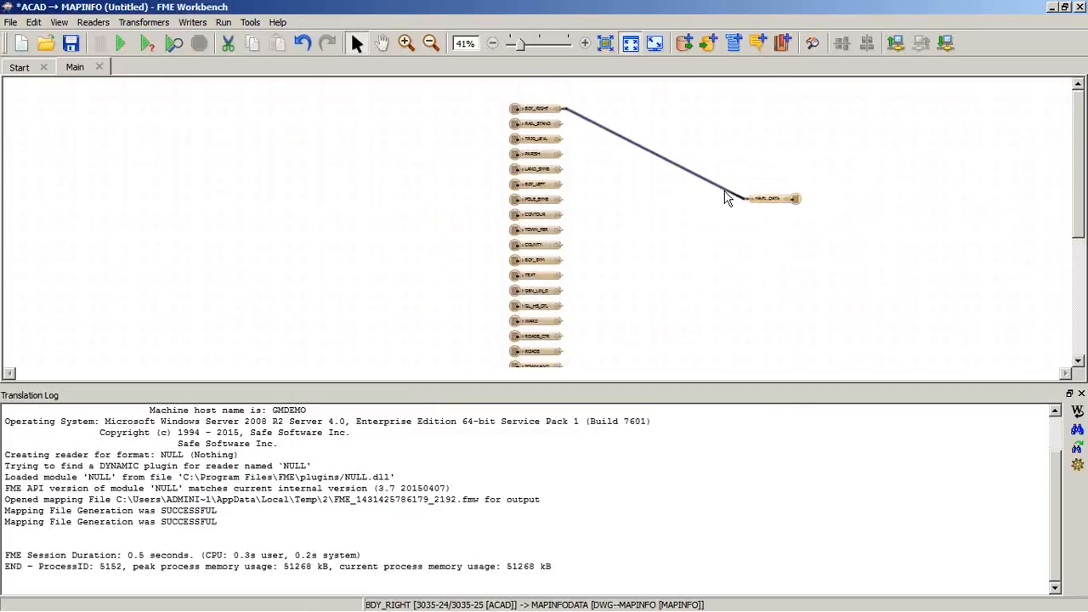
pyautogui.press('Delete')
# Connect all source feature types from BARONY to WATER_FTR to the MAPINFODATA destination using Feature Type Connections
pyautogui.click(59, 23)
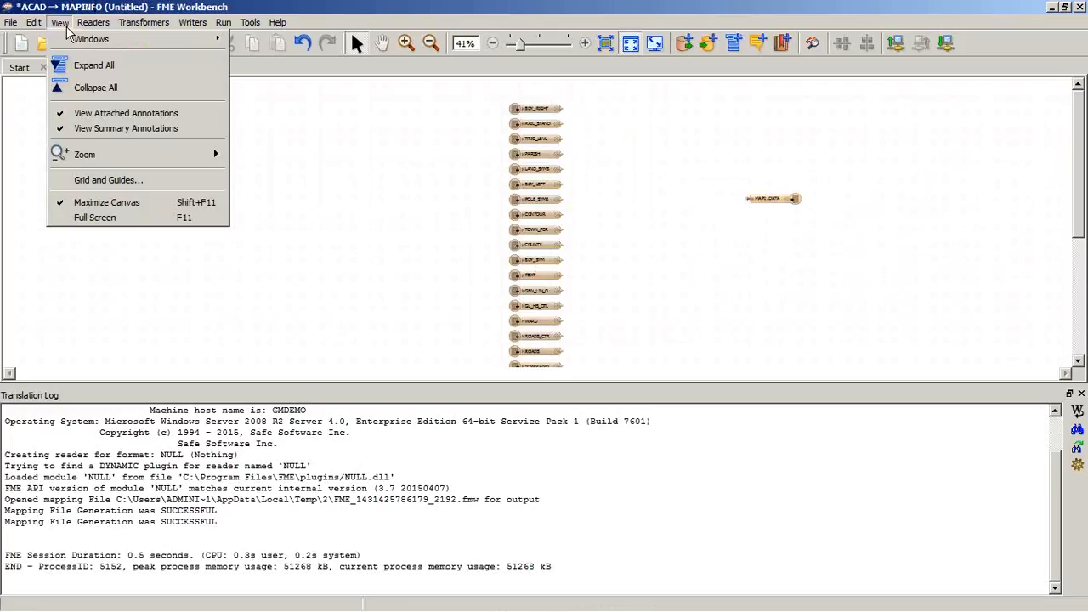
pyautogui.moveTo(95, 47)
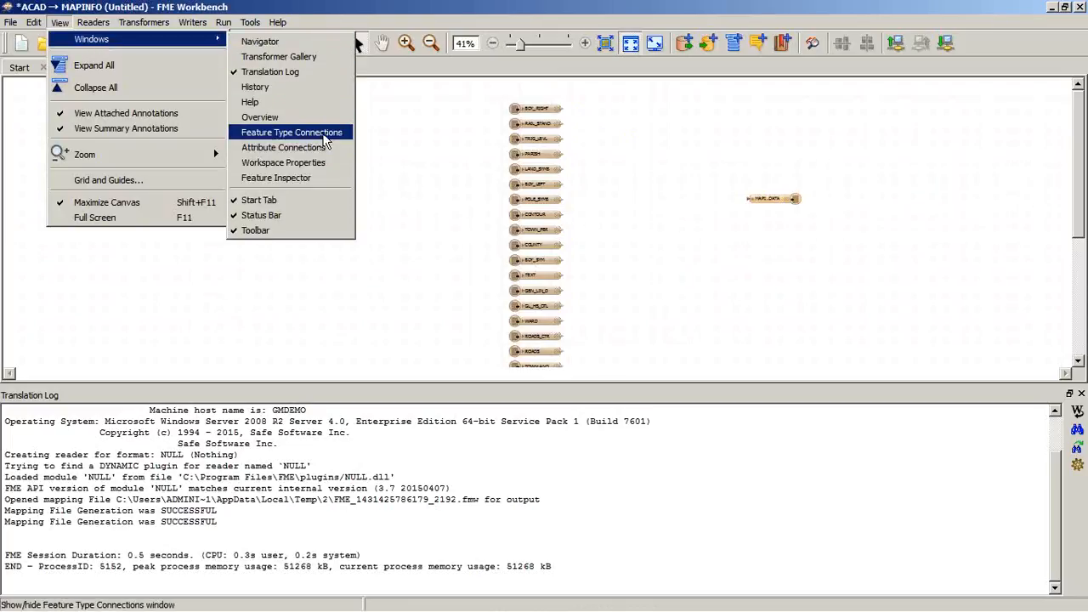
pyautogui.click(327, 141)
pyautogui.moveTo(298, 89); pyautogui.dragTo(992, 509)
pyautogui.keyDown('shift'); pyautogui.click(48, 447); pyautogui.keyUp('shift')
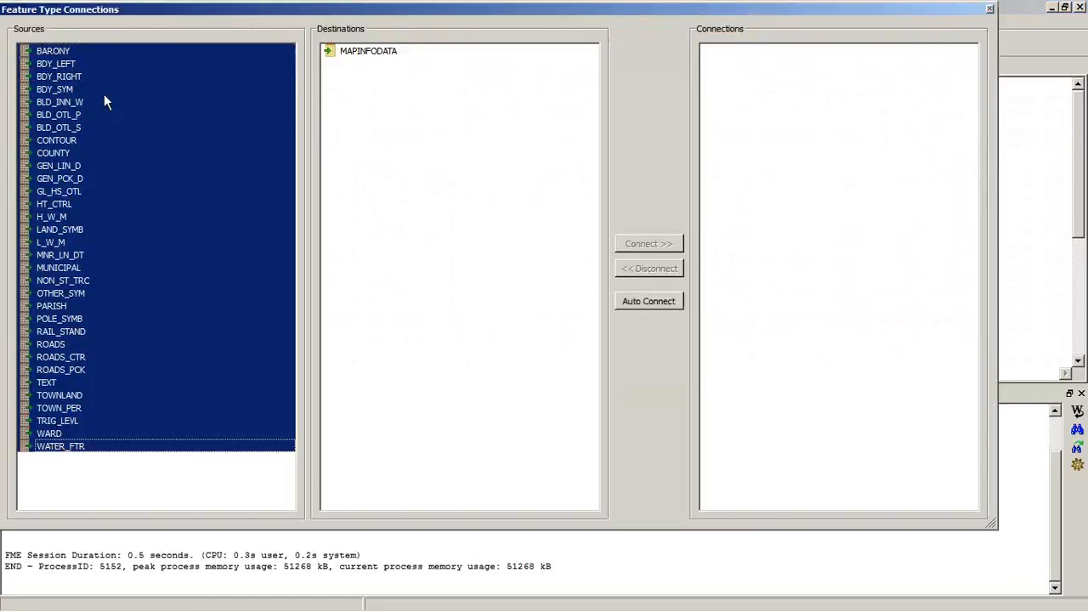
pyautogui.click(380, 55)
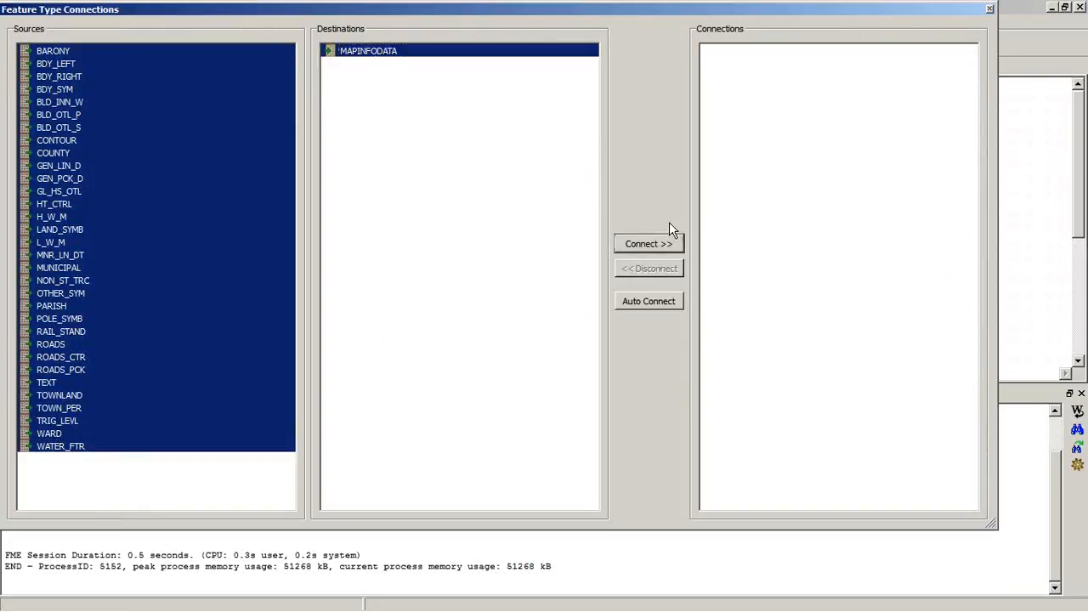
pyautogui.click(666, 243)
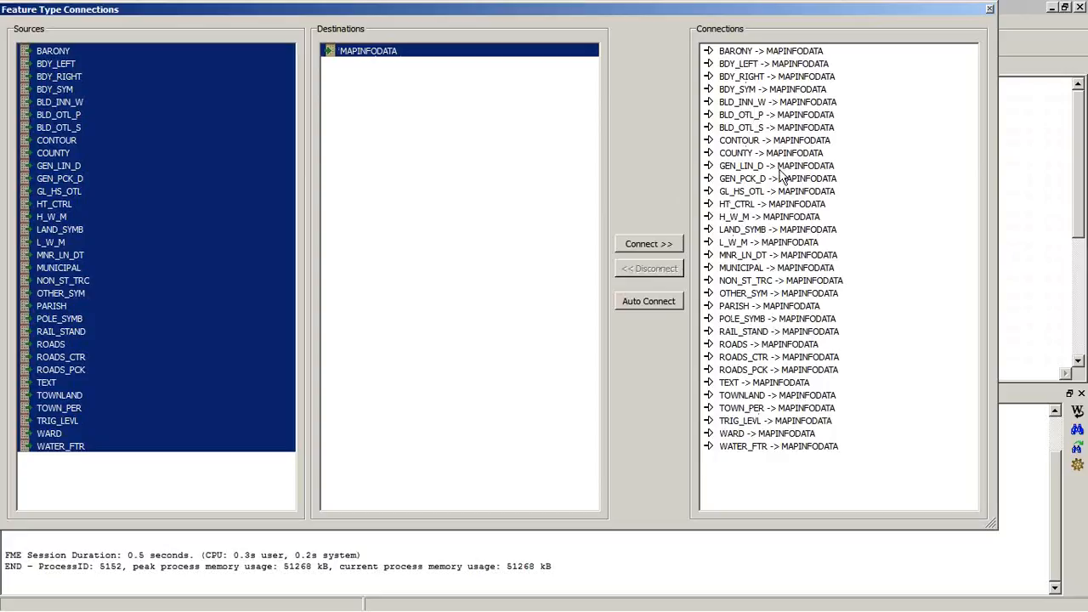
pyautogui.click(989, 10)
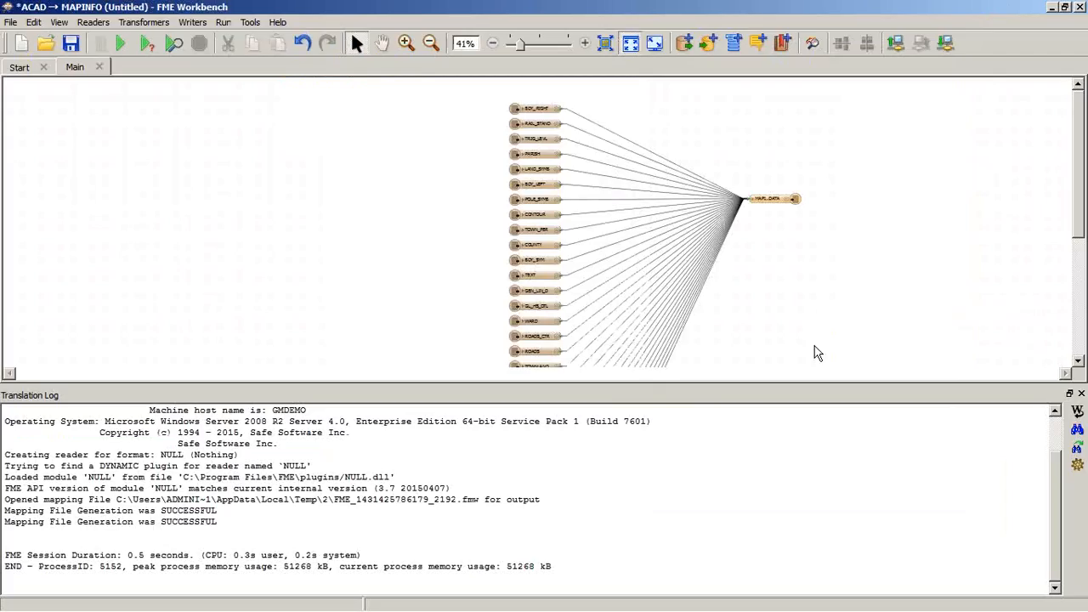
# Fit the connected workspace in view and run the DWG to MapInfo translation
pyautogui.click(606, 44)
pyautogui.moveTo(607, 144); pyautogui.dragTo(629, 196)
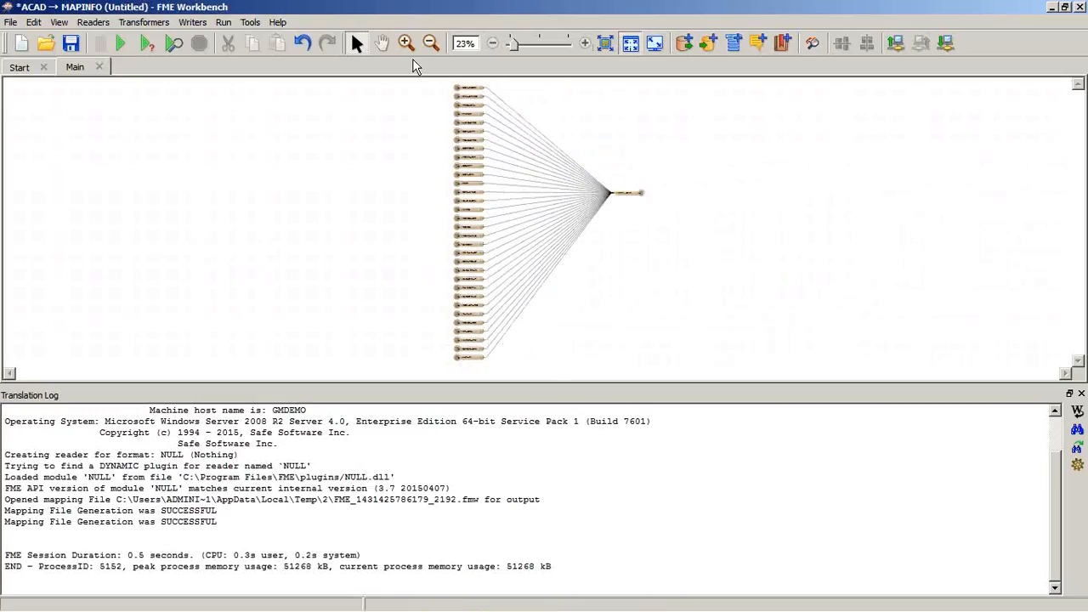
pyautogui.click(122, 43)
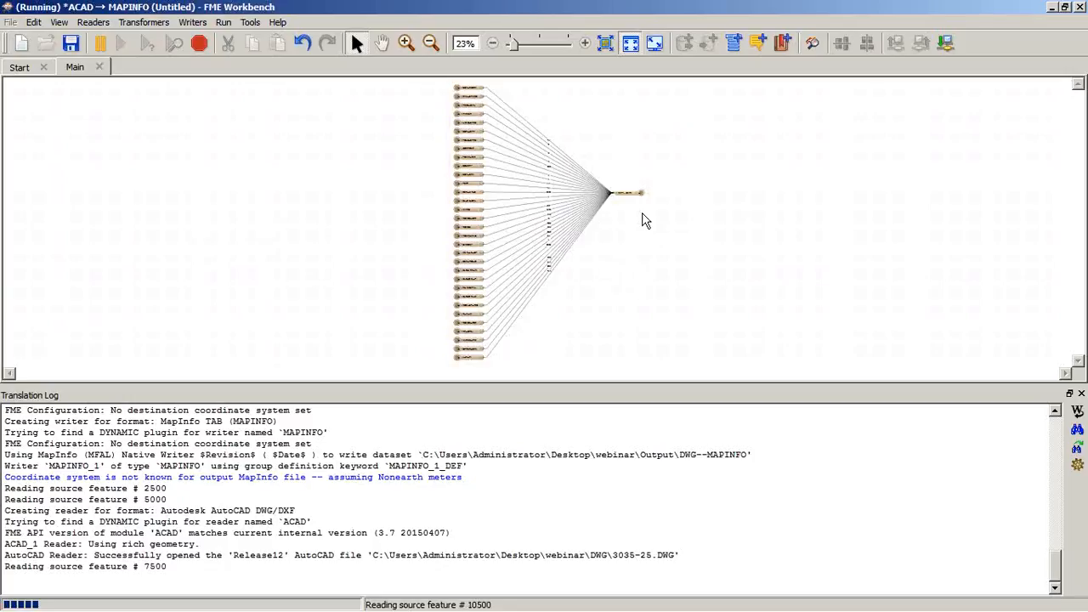
# Examine the feature counts on the connections and the MAPINFODATA line in the log's Features Written Summary
pyautogui.click(406, 44)
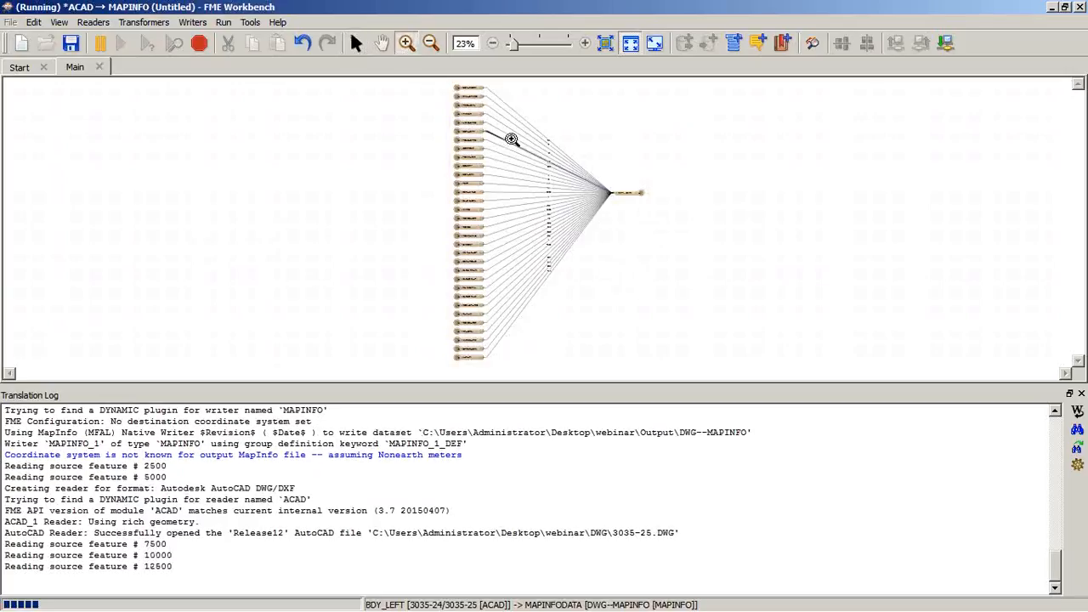
pyautogui.moveTo(511, 139); pyautogui.dragTo(578, 190)
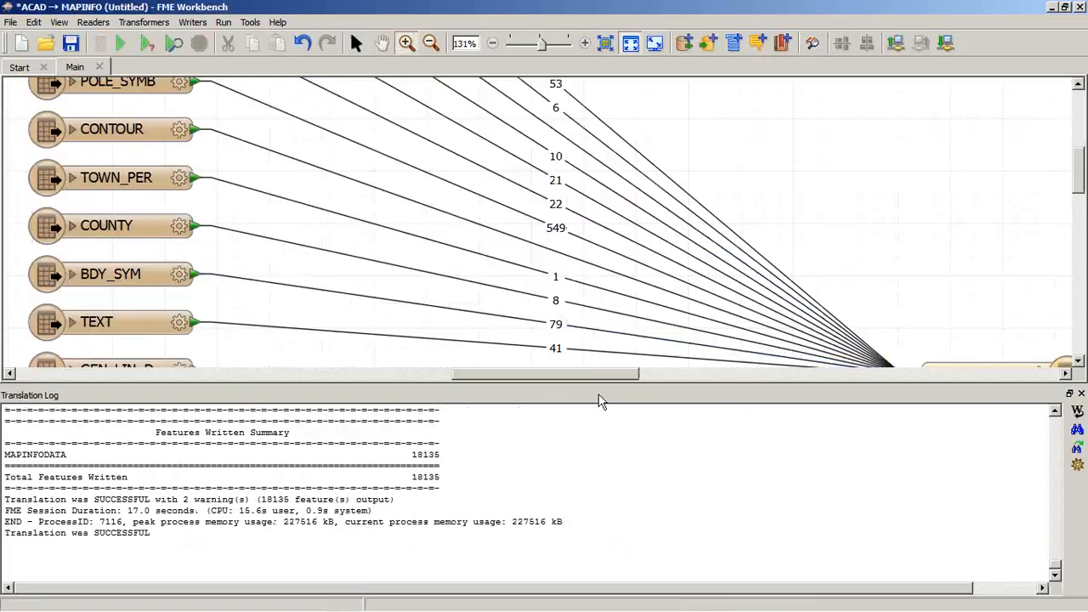
pyautogui.moveTo(608, 376); pyautogui.dragTo(641, 377)
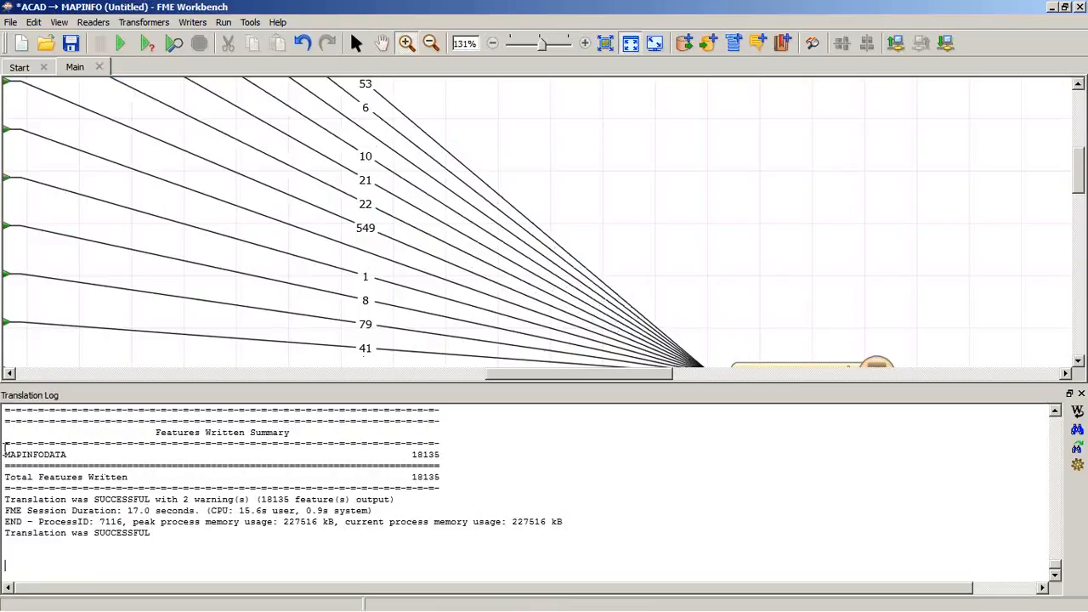
pyautogui.moveTo(5, 457); pyautogui.dragTo(464, 454)
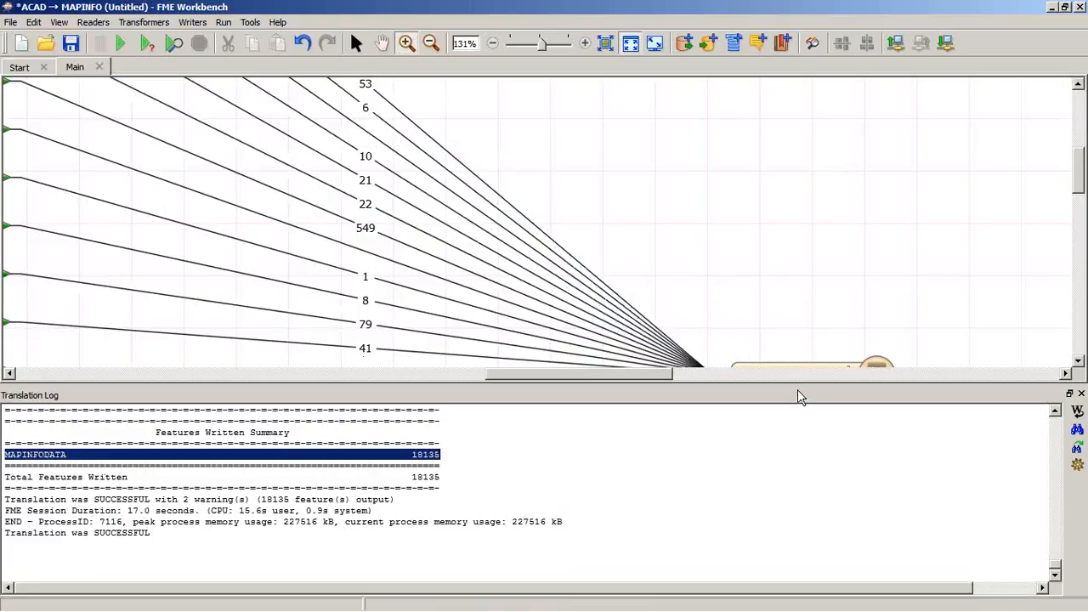
# Inspect the MAPINFODATA writer's output by opening MAPINFODATA.tab in FME Data Inspector as MapInfo TAB (MAPINFO)
pyautogui.moveTo(802, 384); pyautogui.dragTo(812, 486)
pyautogui.click(357, 43)
pyautogui.click(783, 371)
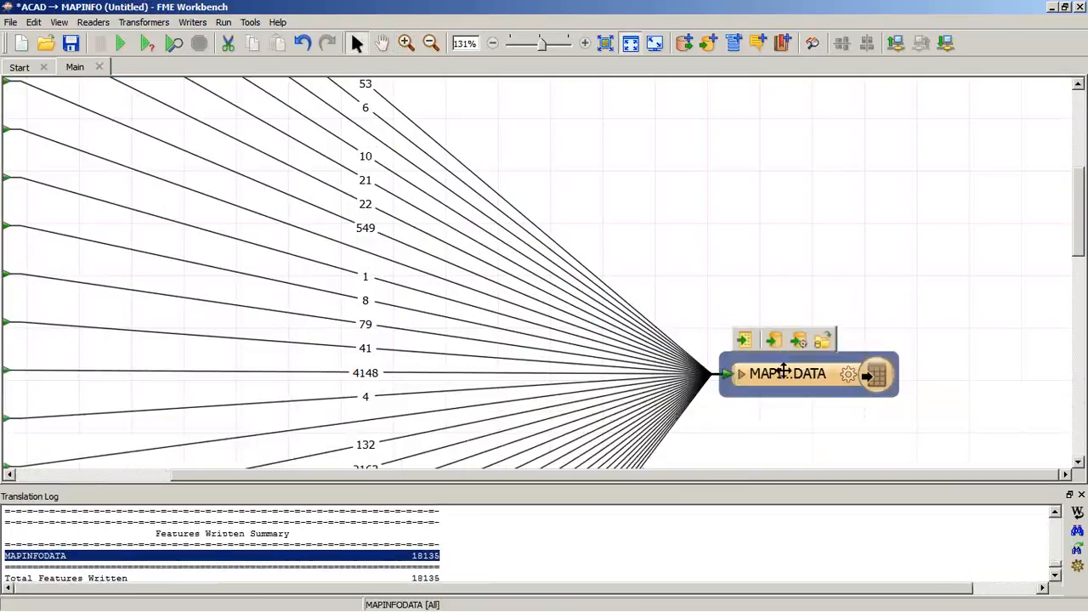
pyautogui.rightClick(783, 373)
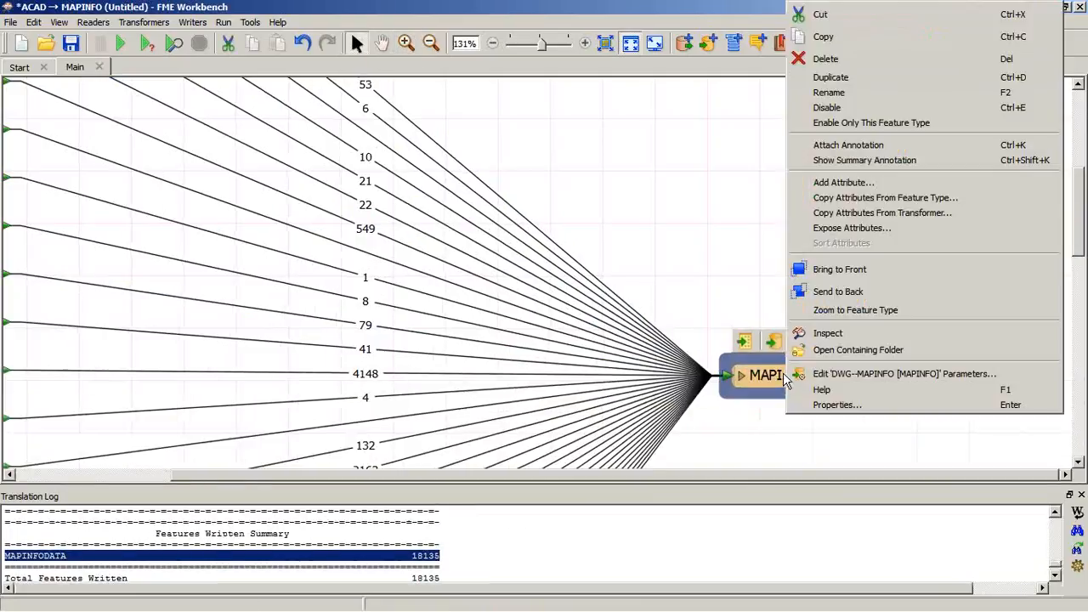
pyautogui.click(871, 335)
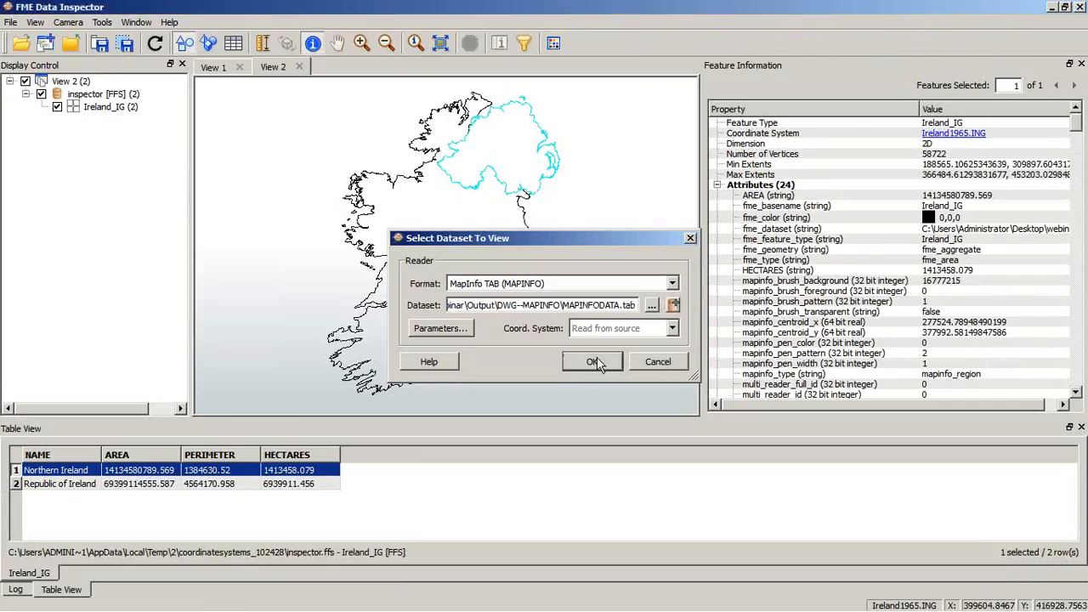
pyautogui.click(596, 360)
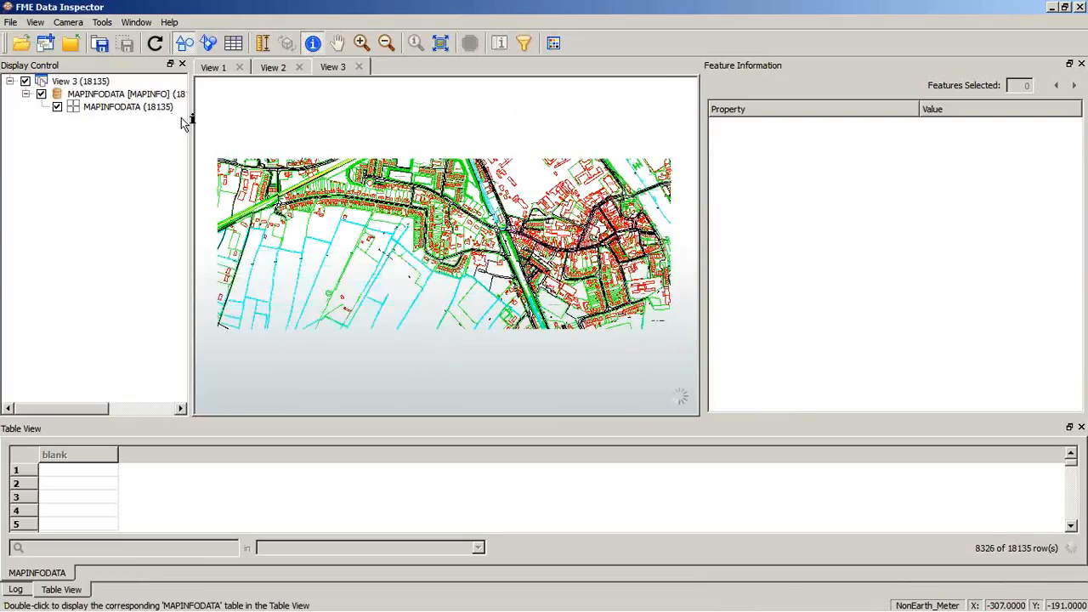
# Examine the translated MapInfo map up close, checking its buildings, roads, boundaries and text labels
pyautogui.click(361, 43)
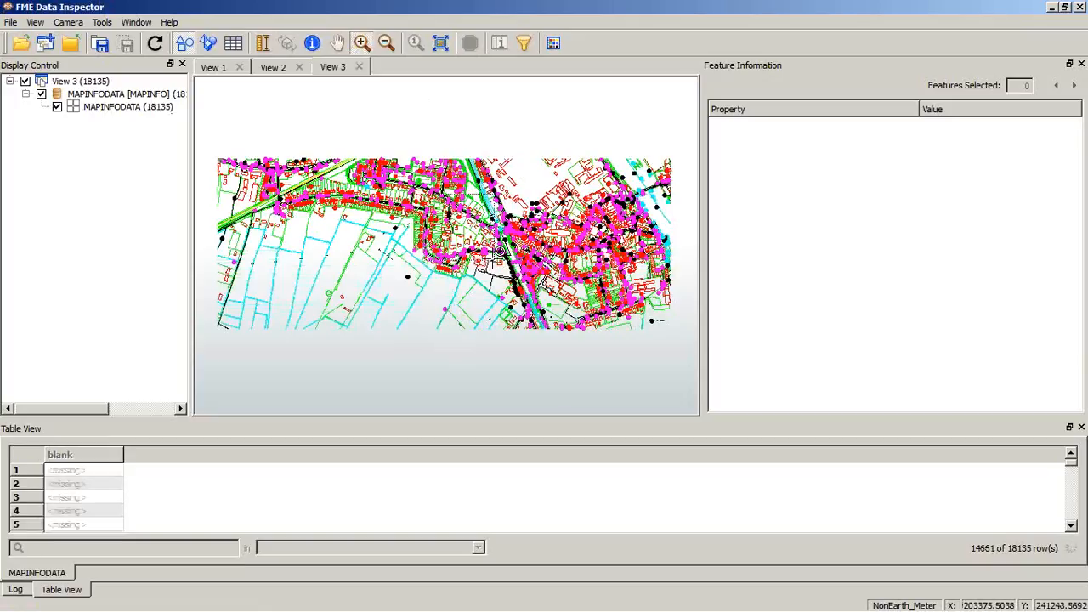
pyautogui.click(496, 244)
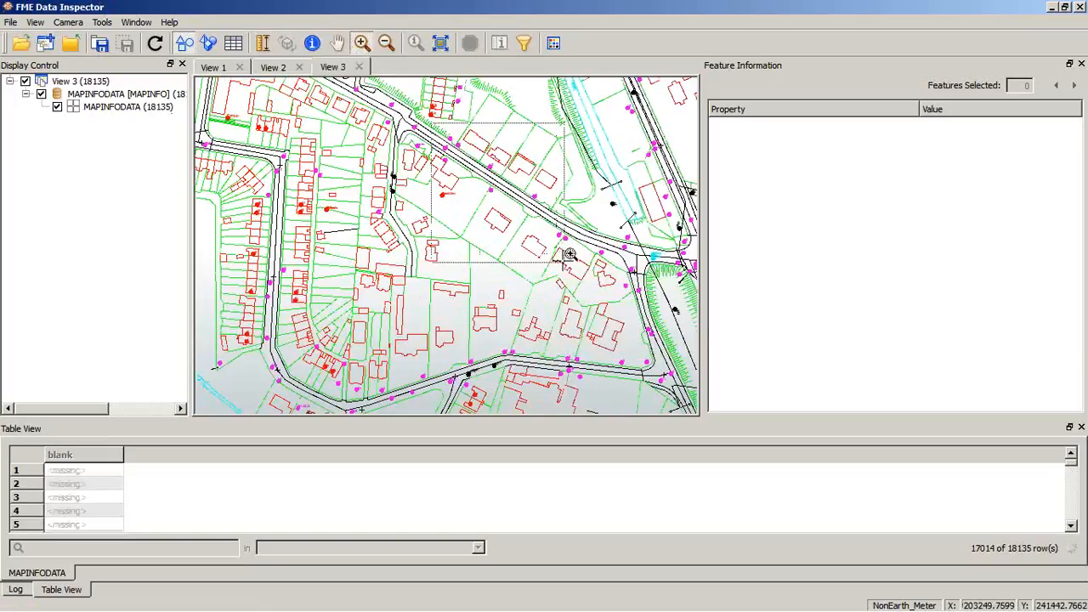
pyautogui.click(550, 220)
pyautogui.moveTo(356, 219); pyautogui.dragTo(563, 318)
pyautogui.click(337, 43)
pyautogui.moveTo(295, 148); pyautogui.dragTo(518, 276)
pyautogui.moveTo(325, 165); pyautogui.dragTo(552, 298)
pyautogui.scroll(-3, 513, 285)
pyautogui.scroll(-5, 512, 284)
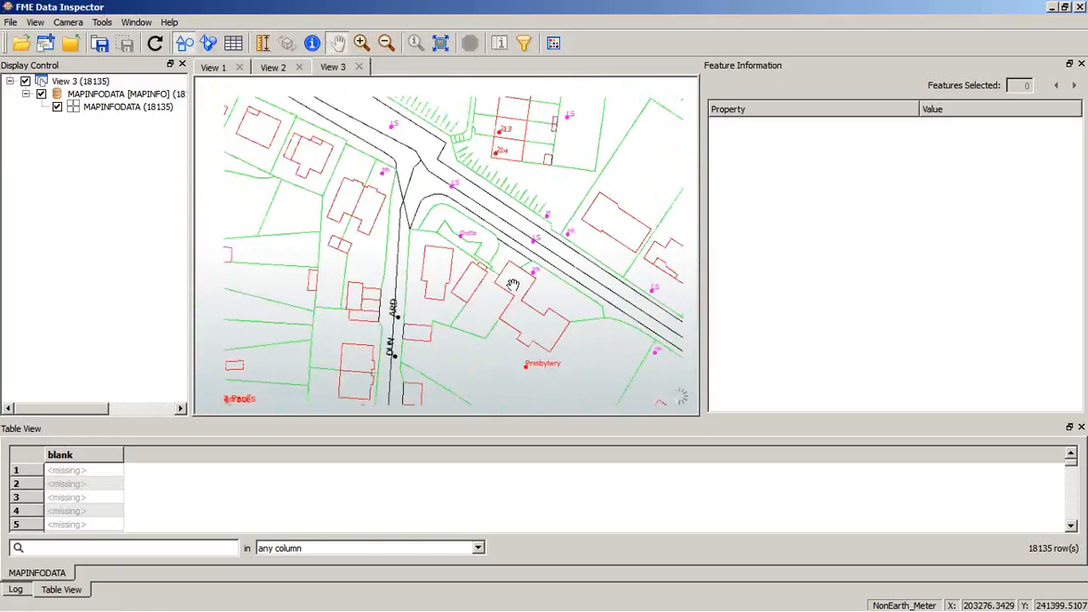
# Look over the neighbouring housing areas of the translated map and return to the DWG to MapInfo workspace in FME Workbench
pyautogui.moveTo(297, 136); pyautogui.dragTo(510, 289)
pyautogui.moveTo(247, 224); pyautogui.dragTo(428, 275)
pyautogui.moveTo(293, 249); pyautogui.dragTo(584, 309)
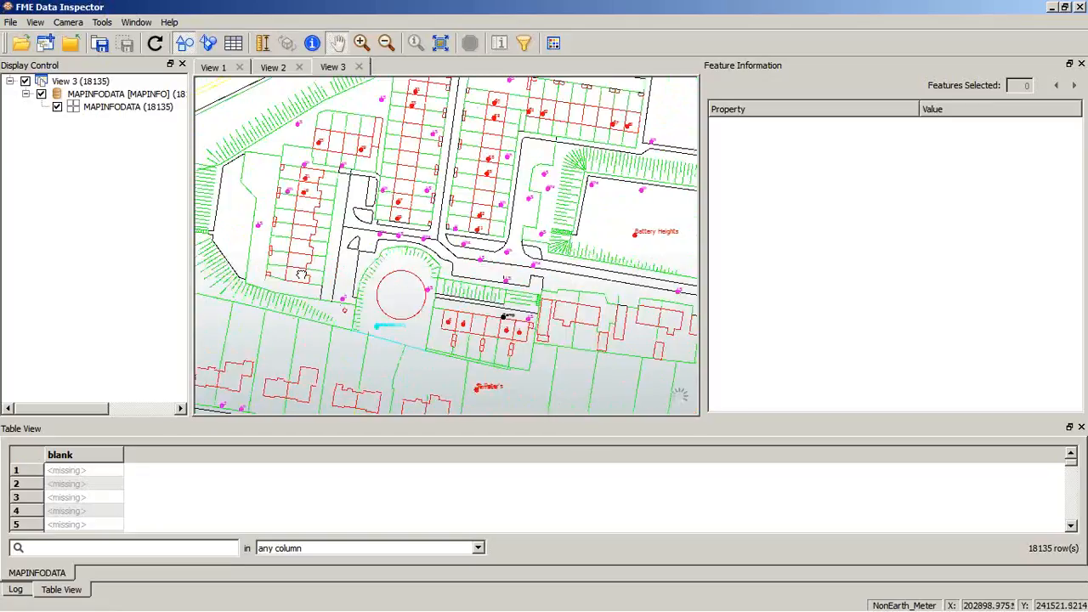
pyautogui.moveTo(301, 274); pyautogui.dragTo(582, 232)
pyautogui.click(1053, 7)
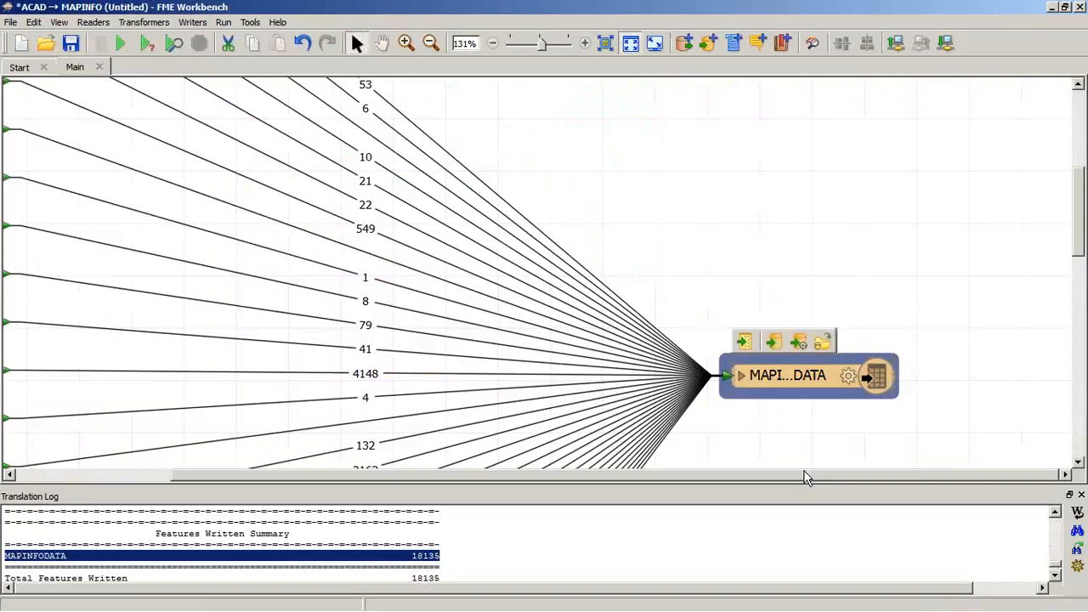
# Expose the autocad_layer and fme_basename format attributes on the BDY_RIGHT reader feature type
pyautogui.moveTo(806, 477); pyautogui.dragTo(493, 463)
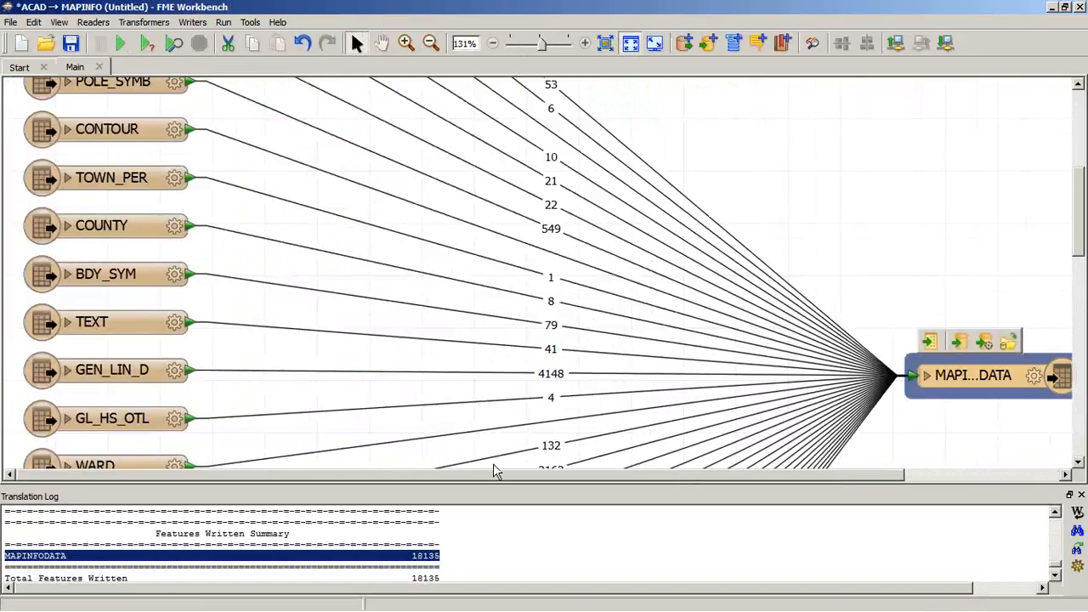
pyautogui.scroll(3, 930, 431)
pyautogui.scroll(3, 930, 431)
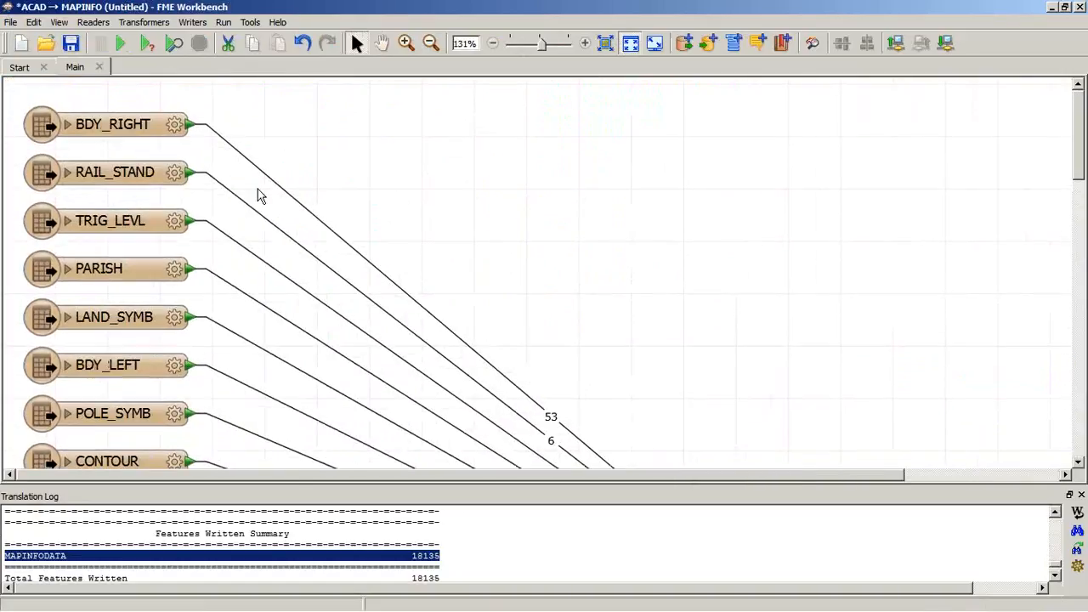
pyautogui.click(188, 137)
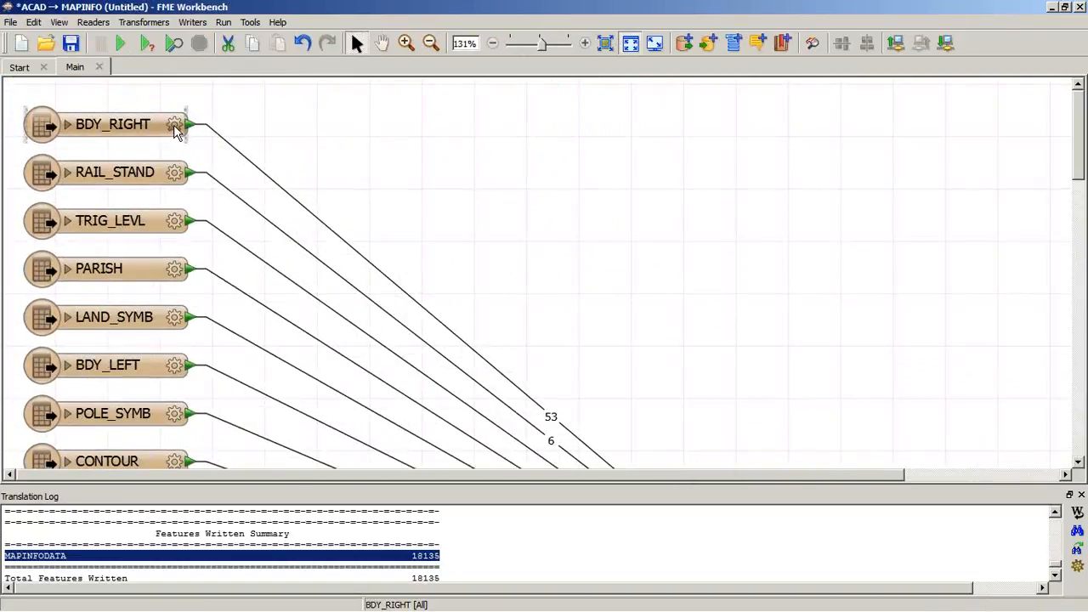
pyautogui.click(174, 126)
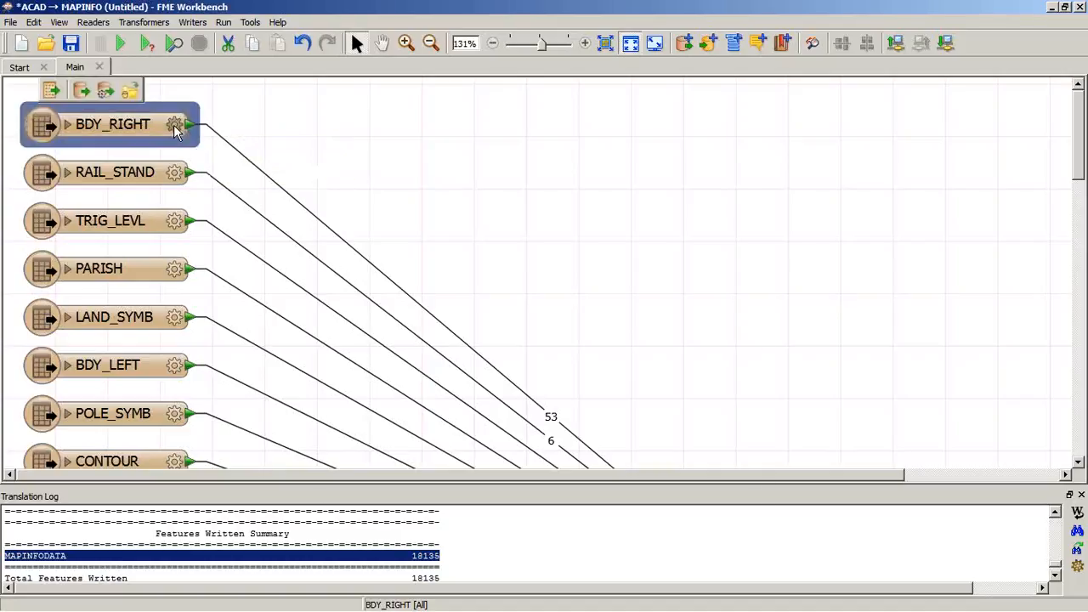
pyautogui.click(428, 134)
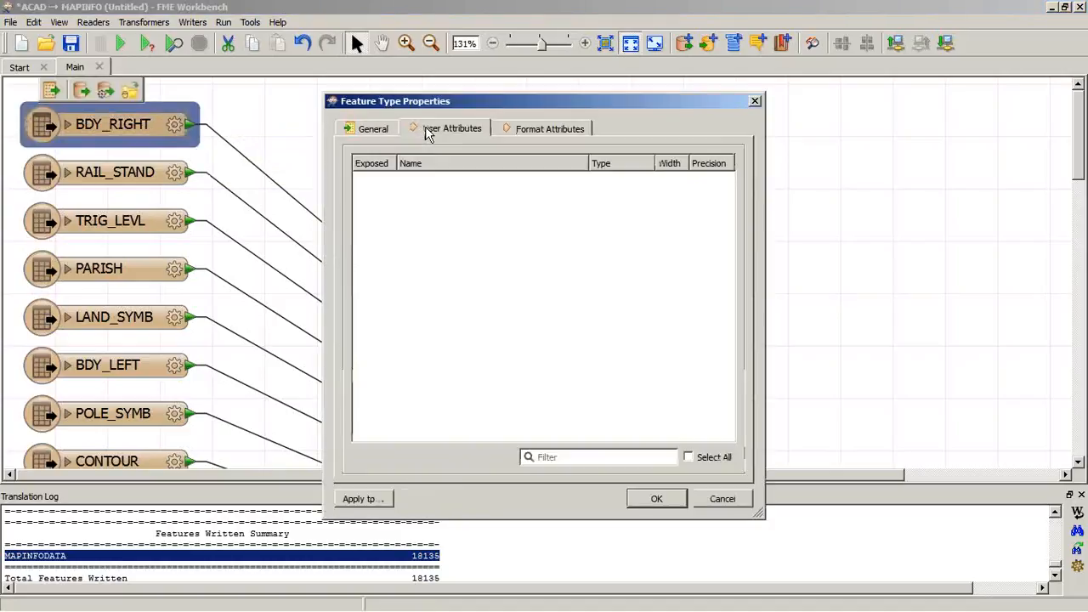
pyautogui.click(515, 128)
pyautogui.moveTo(553, 100); pyautogui.dragTo(561, 47)
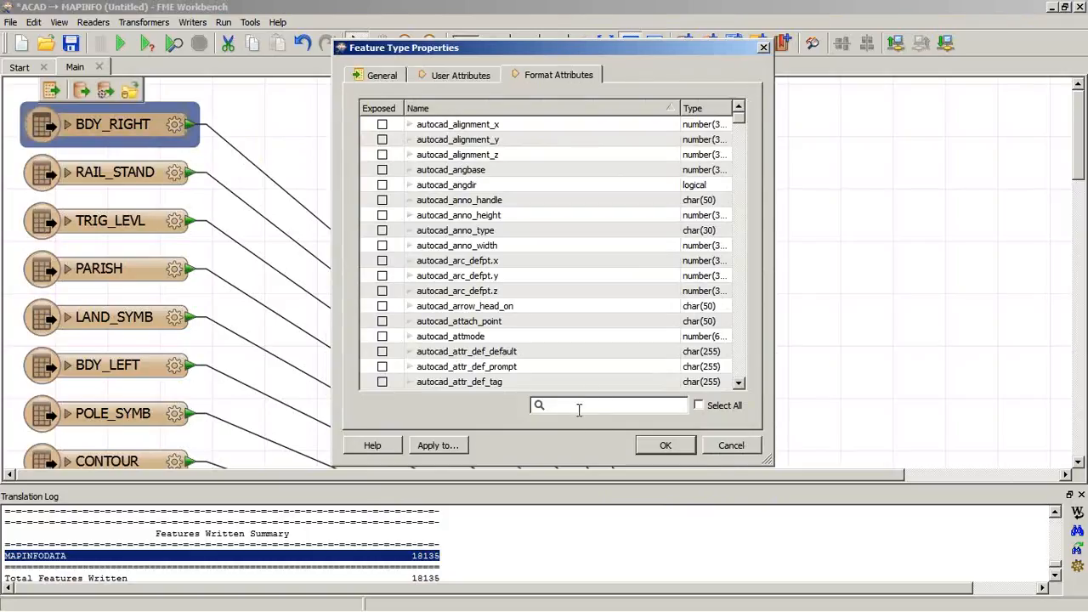
pyautogui.write('lAYE')
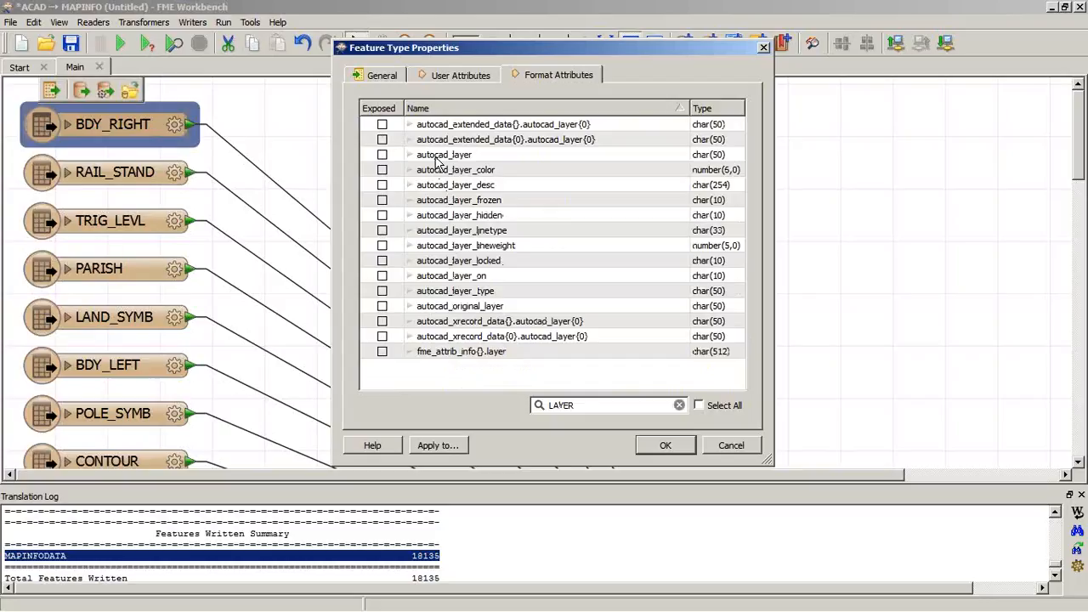
pyautogui.click(382, 155)
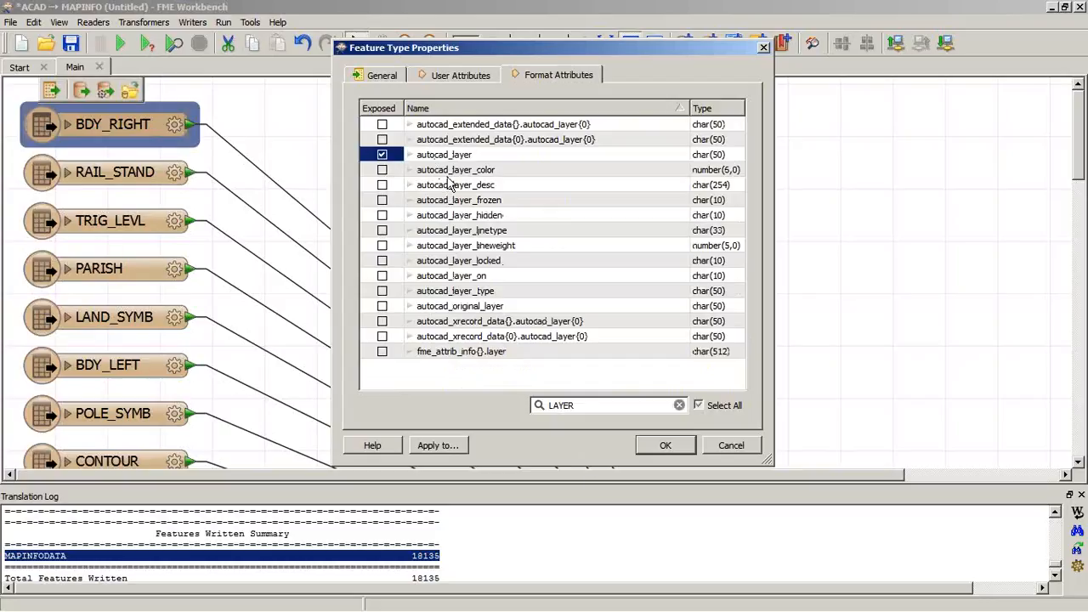
pyautogui.moveTo(508, 403); pyautogui.dragTo(584, 424)
pyautogui.write('BASEN')
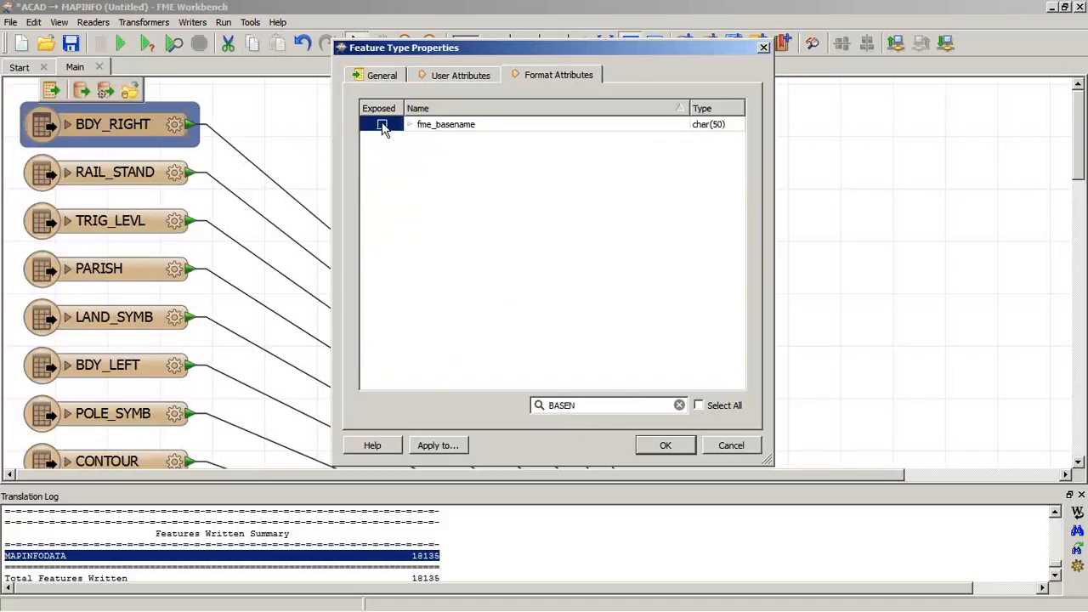
# Apply the exposed autocad_layer and fme_basename attributes to all other DWG feature types, and expand BDY_RIGHT's attribute list
pyautogui.click(450, 445)
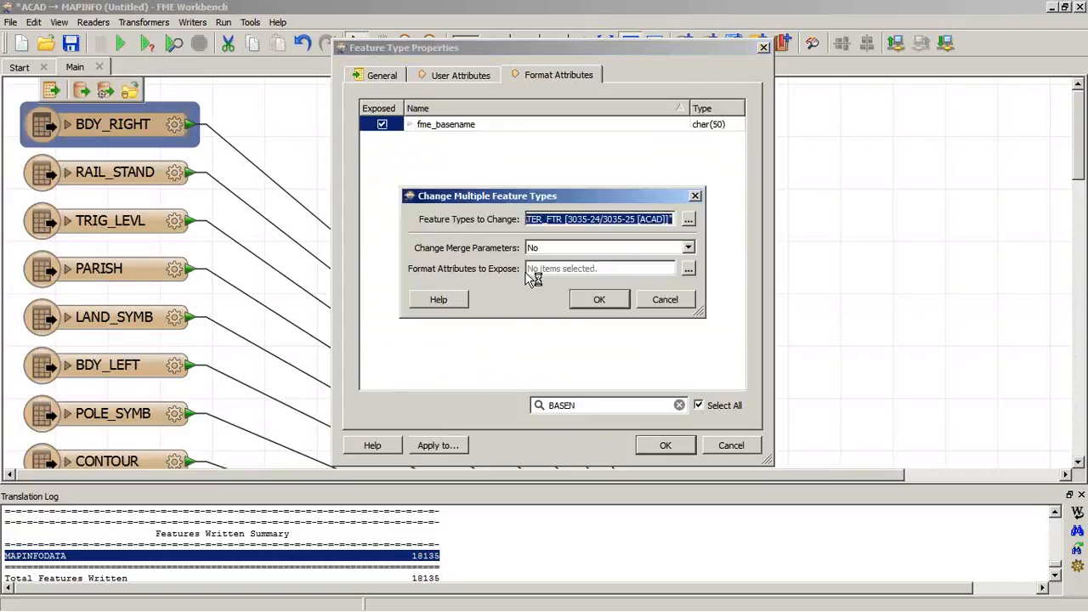
pyautogui.click(688, 219)
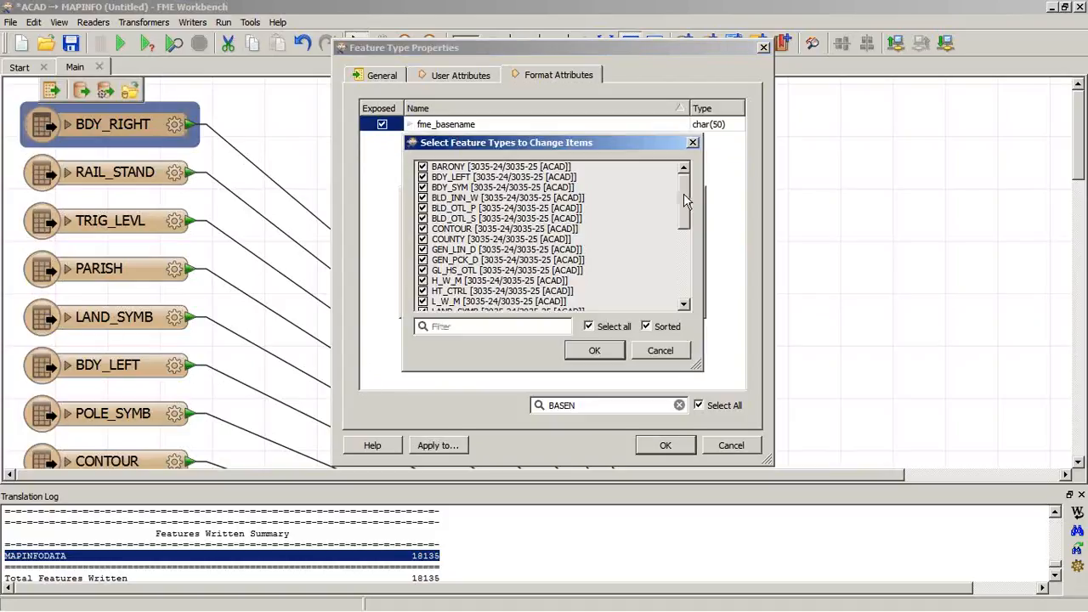
pyautogui.moveTo(683, 193); pyautogui.dragTo(684, 280)
pyautogui.click(594, 351)
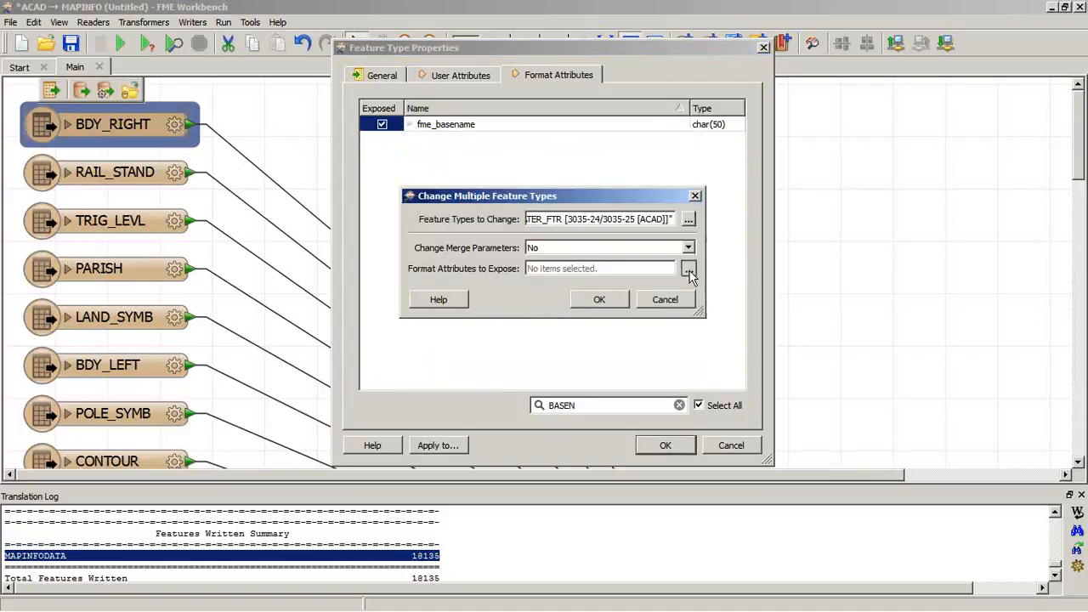
pyautogui.click(689, 269)
pyautogui.click(468, 168)
pyautogui.click(468, 177)
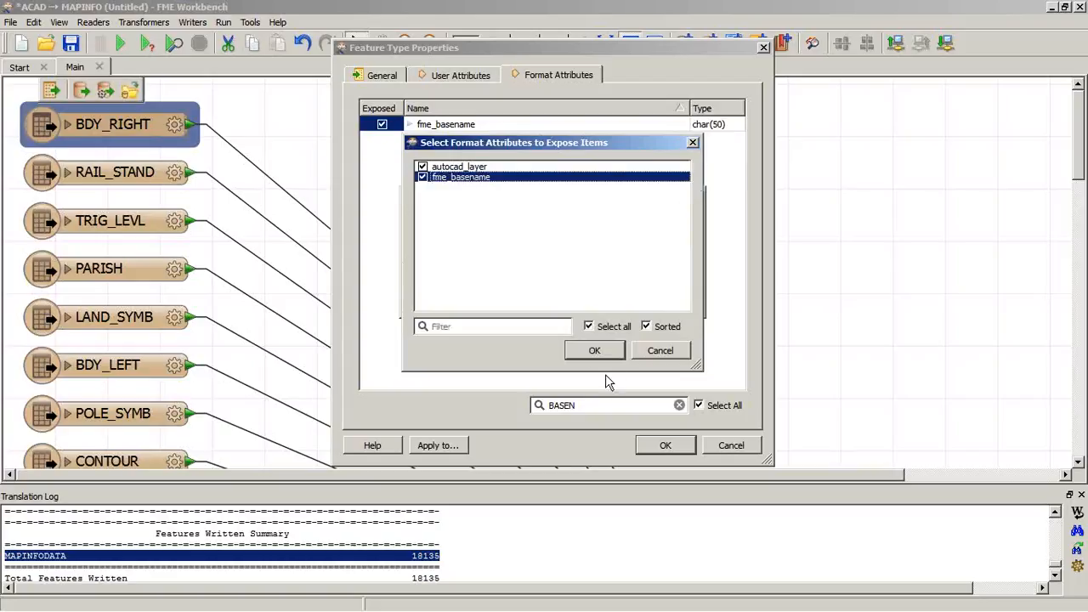
pyautogui.click(606, 351)
pyautogui.click(619, 302)
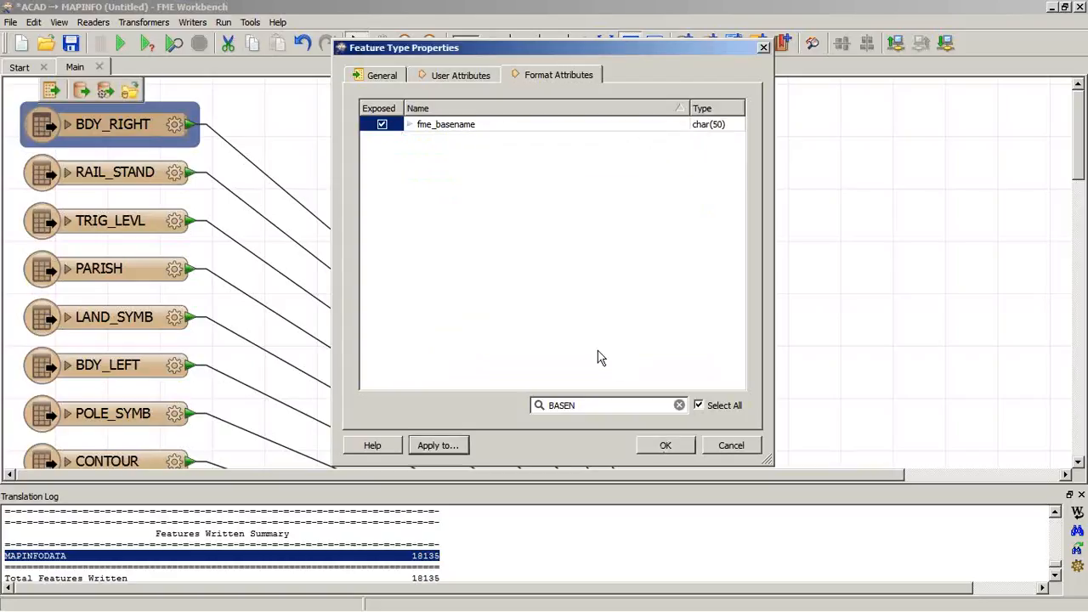
pyautogui.click(659, 447)
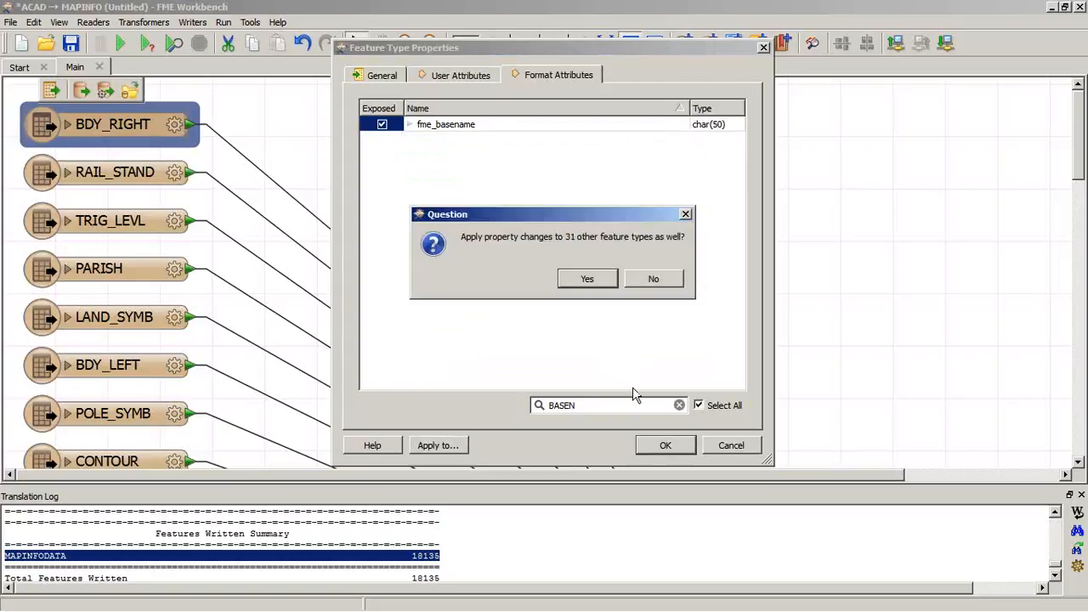
pyautogui.click(587, 280)
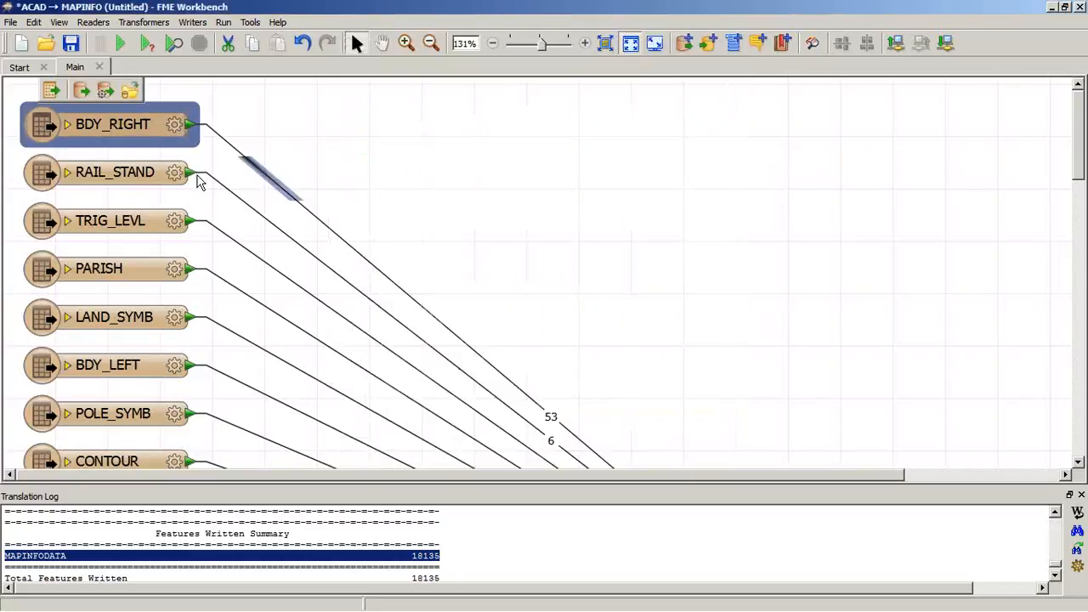
pyautogui.click(68, 125)
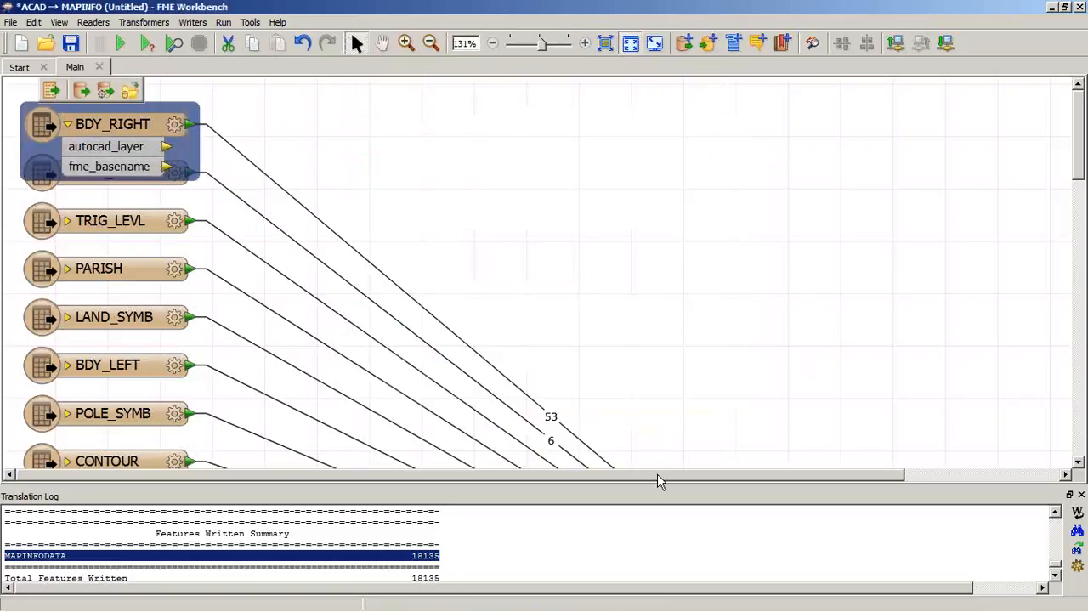
# Set the MAPINFODATA writer feature type's table name to the value of the autocad_layer attribute
pyautogui.moveTo(658, 475); pyautogui.dragTo(1077, 238)
pyautogui.scroll(-10, 1062, 403)
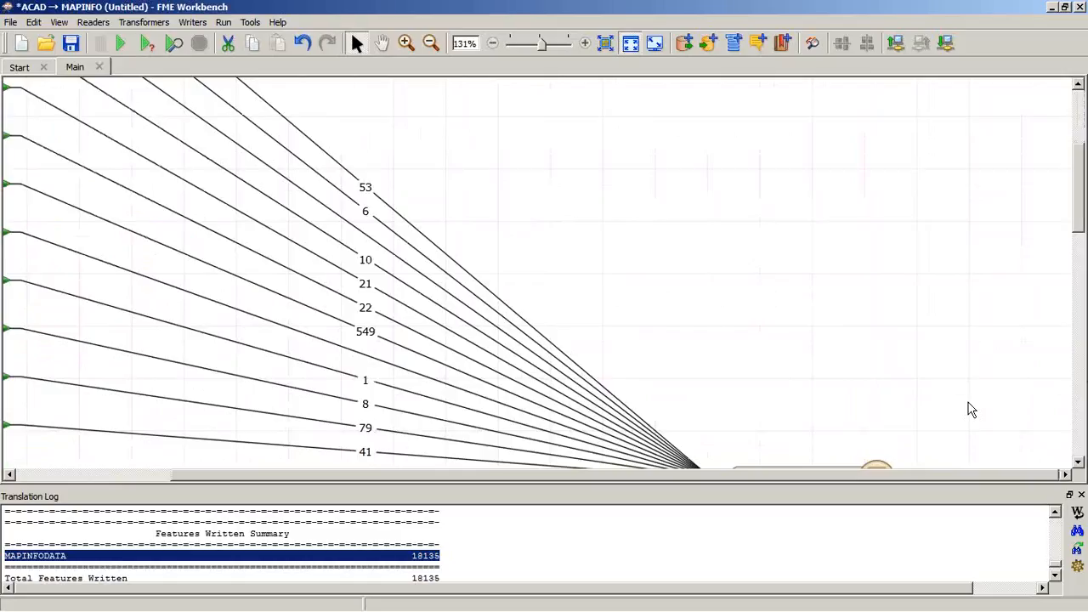
pyautogui.click(852, 193)
pyautogui.click(521, 171)
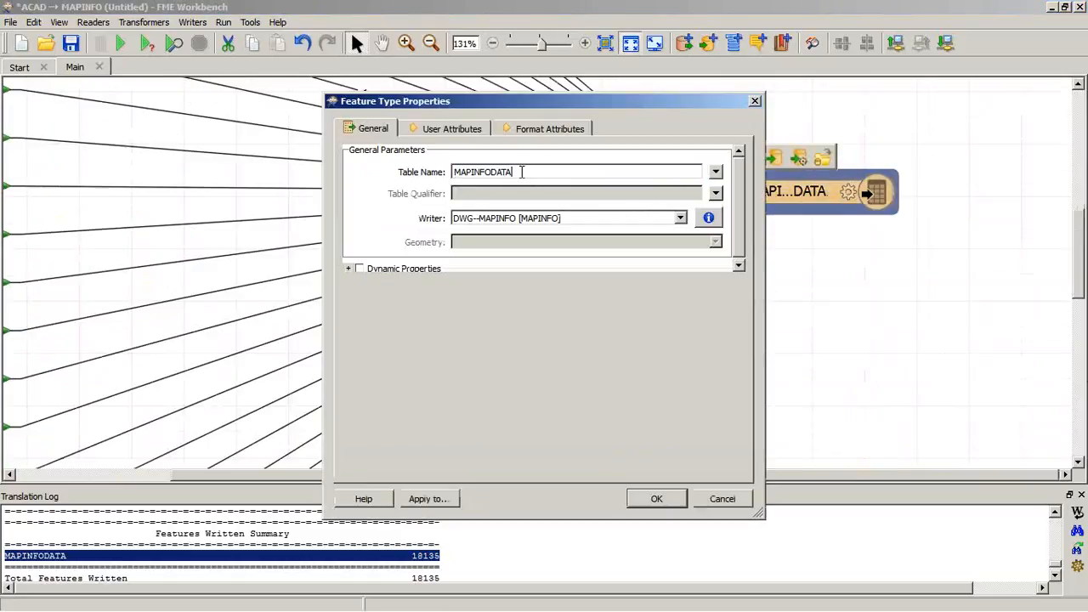
pyautogui.click(716, 172)
pyautogui.moveTo(777, 191)
pyautogui.click(883, 195)
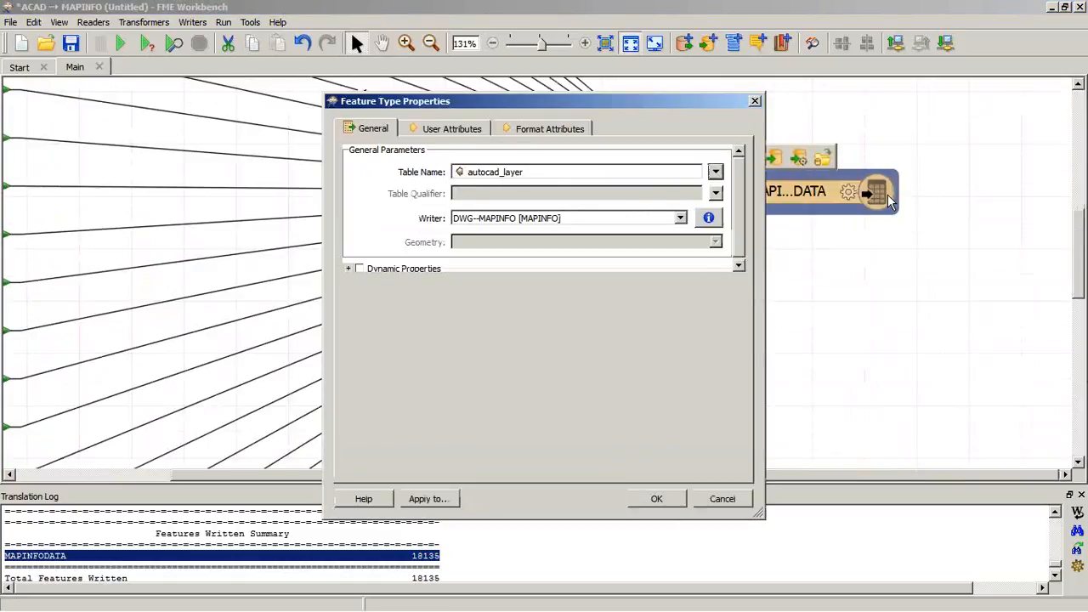
pyautogui.click(672, 496)
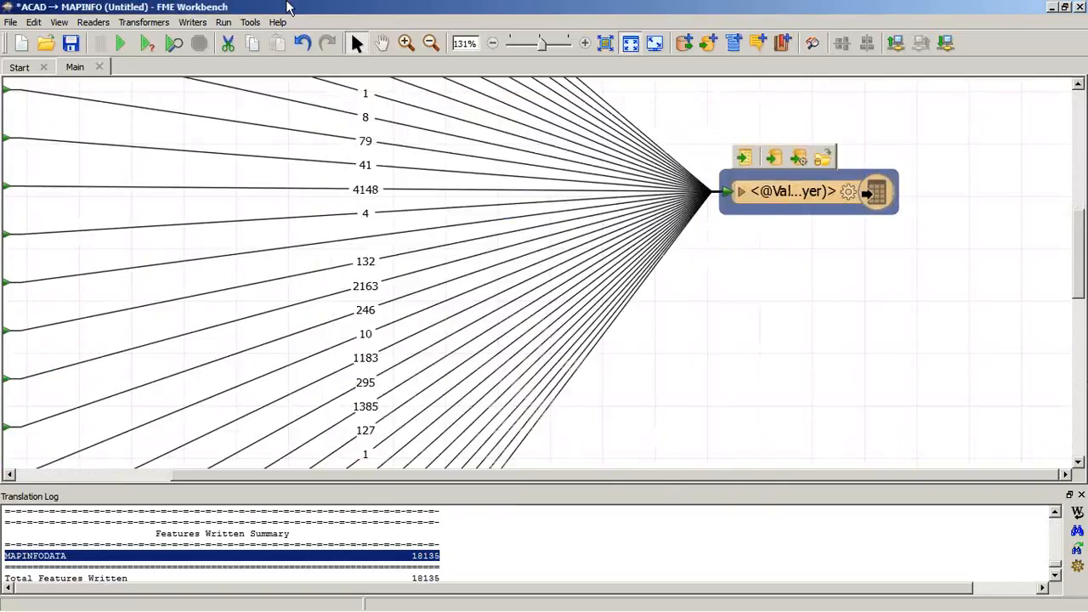
# Run the translation with the layer-based table name and follow the feature counts on the reader connections
pyautogui.click(120, 43)
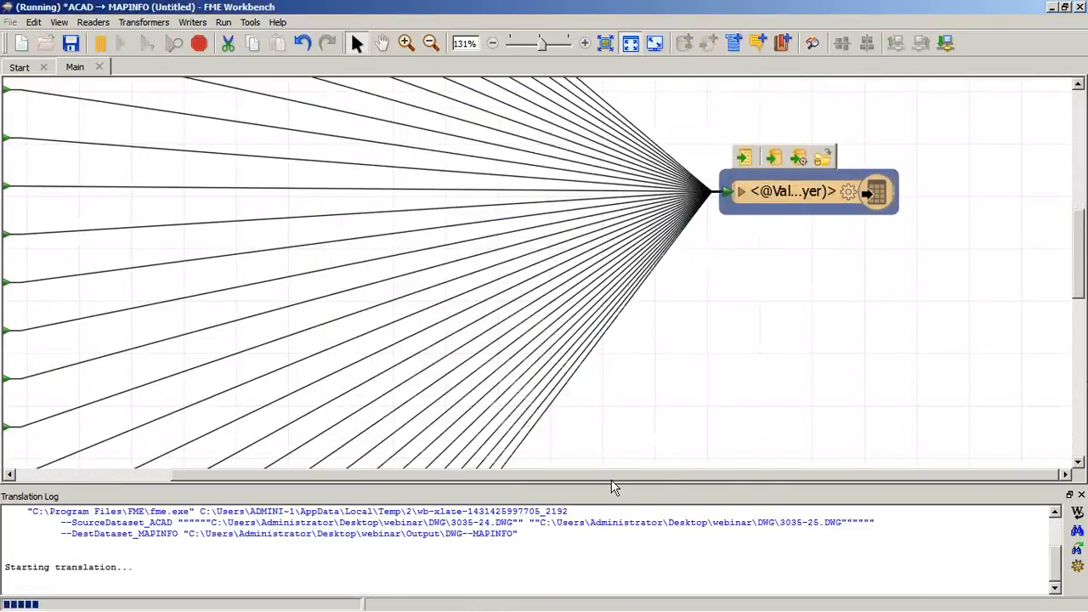
pyautogui.moveTo(612, 481); pyautogui.dragTo(446, 478)
pyautogui.scroll(2, 117, 211)
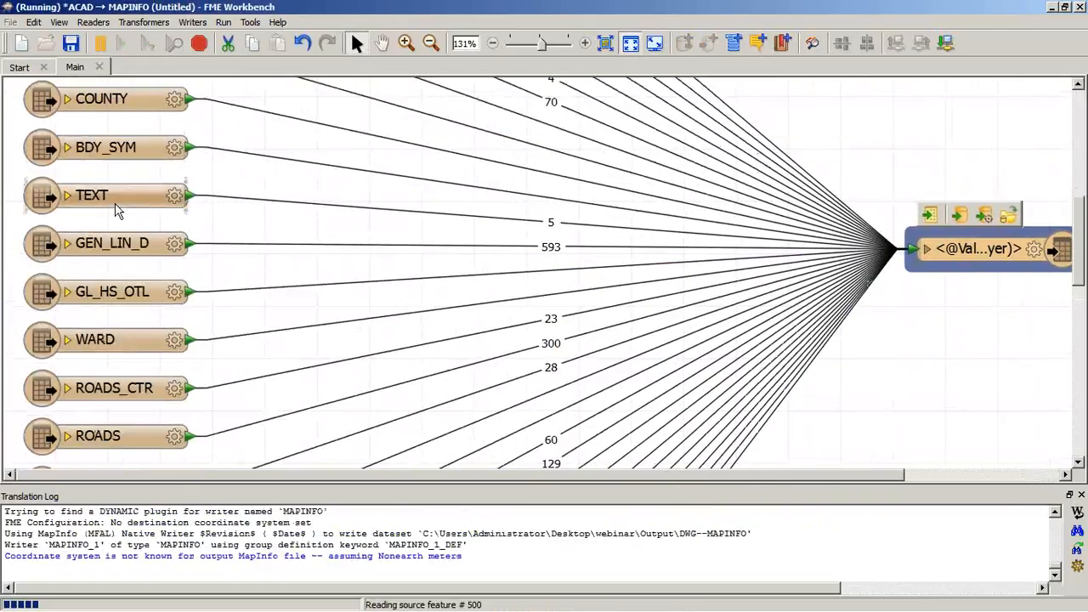
pyautogui.click(450, 277)
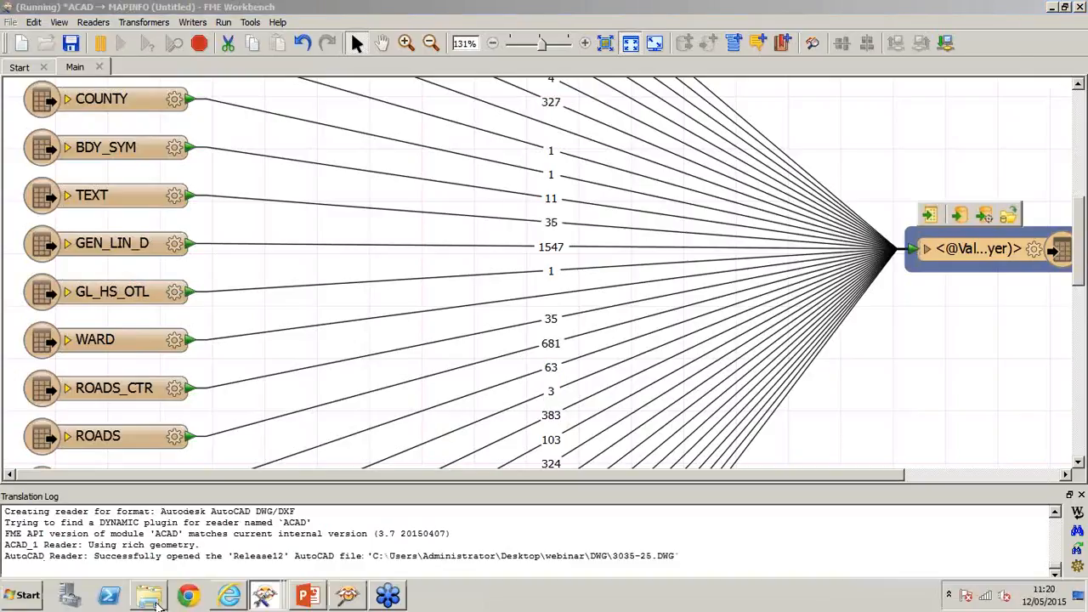
# Check the files in the webinar Output\DWG--MAPINFO folder in Windows Explorer and return to the running workspace
pyautogui.click(163, 603)
pyautogui.doubleClick(329, 190)
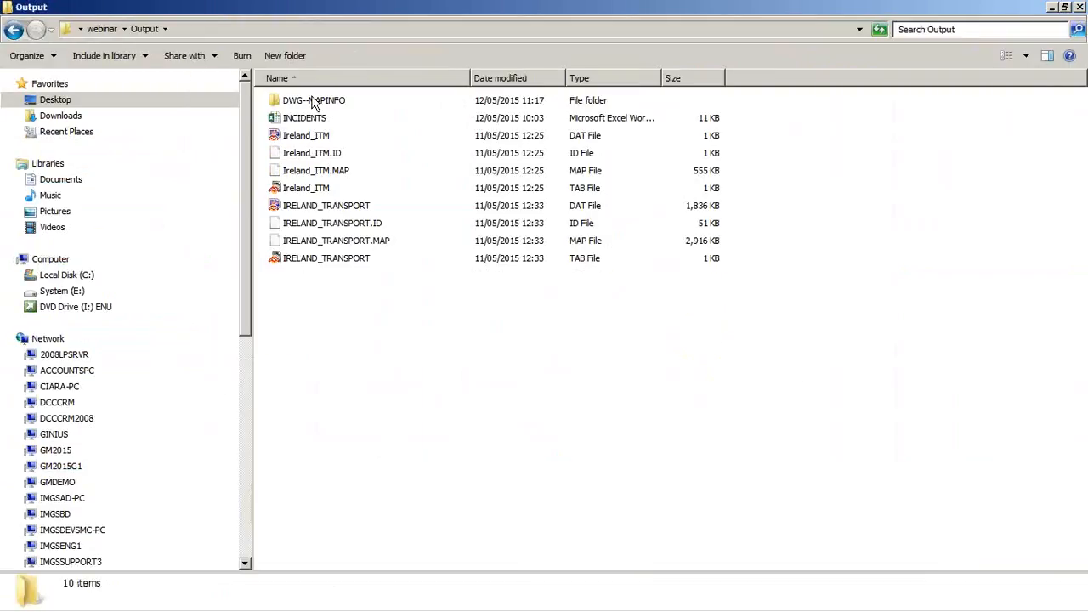
pyautogui.doubleClick(311, 100)
pyautogui.moveTo(189, 610)
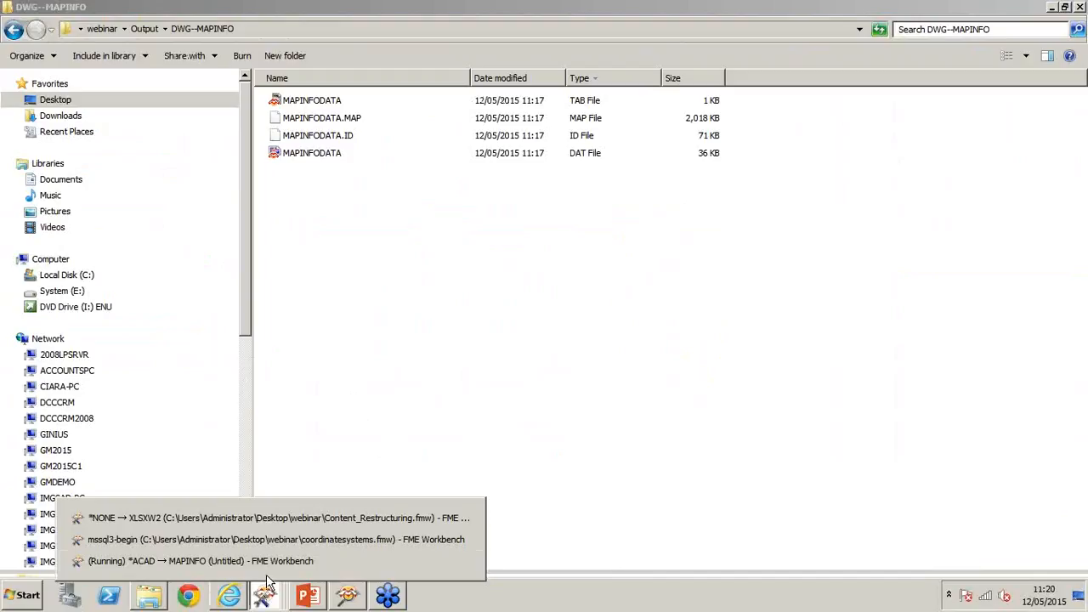
pyautogui.click(269, 563)
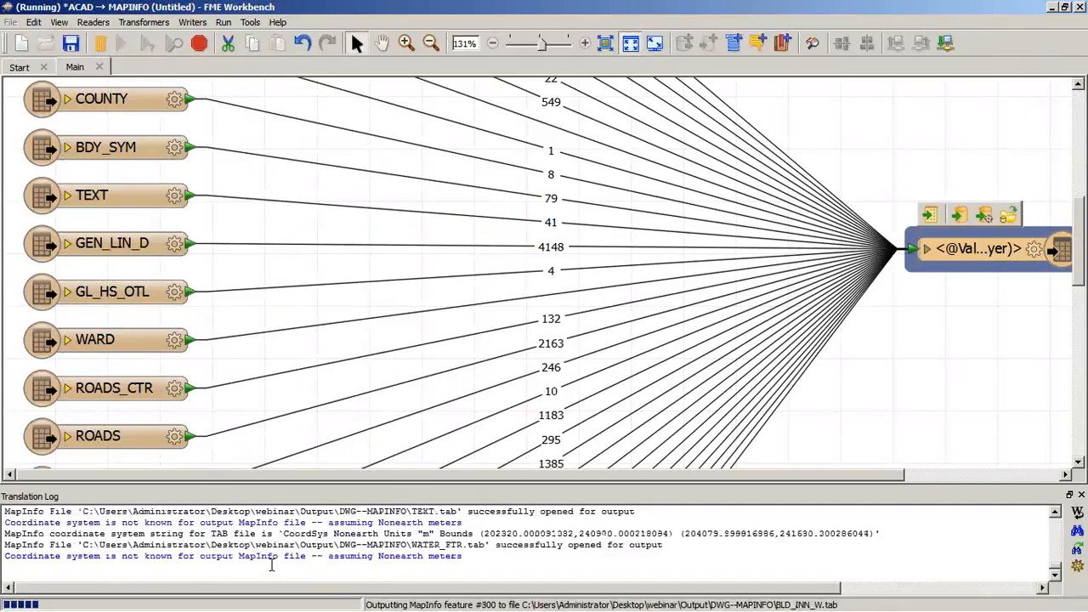
# Enlarge the translation log and examine the per-layer tables from BARONY to WATER_FTR in the Features Written Summary
pyautogui.moveTo(283, 593)
pyautogui.moveTo(408, 490); pyautogui.dragTo(514, 120)
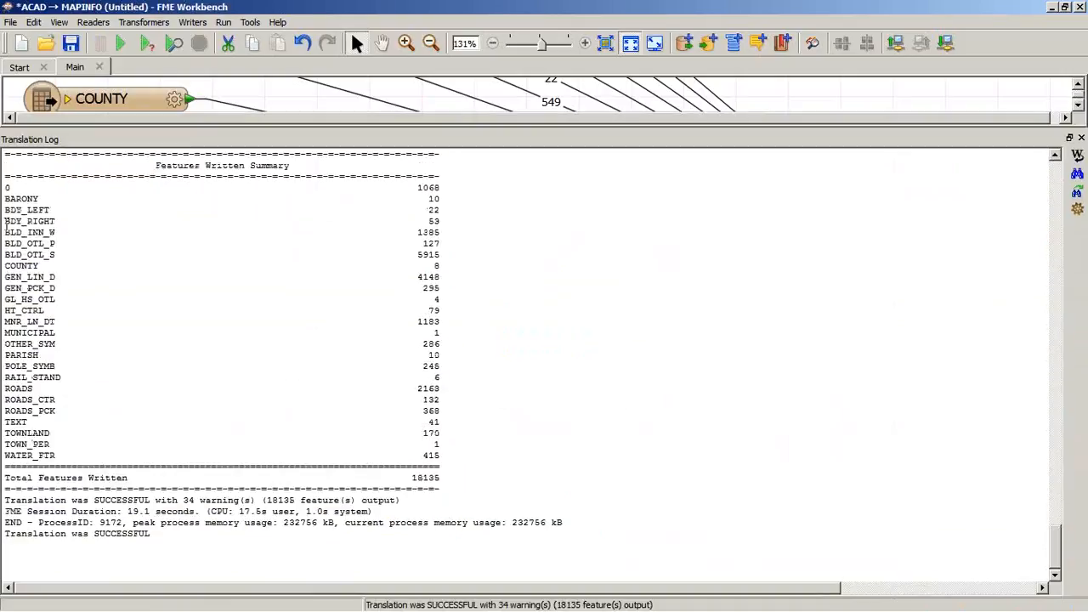
pyautogui.moveTo(12, 202); pyautogui.dragTo(478, 454)
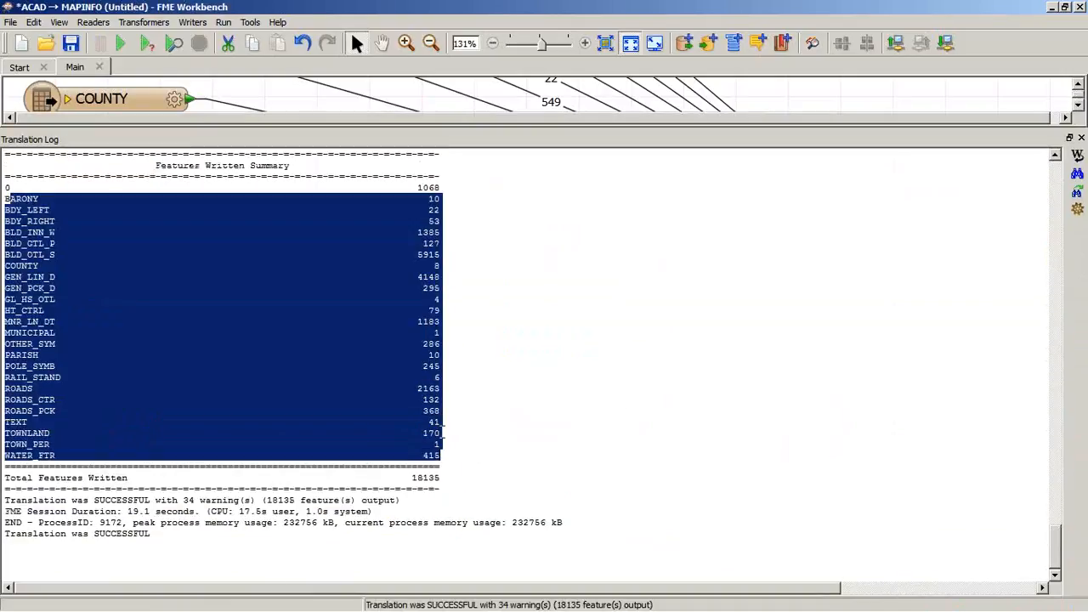
pyautogui.rightClick(429, 434)
# Inspect ROADS.tab from the DWG--MAPINFO output folder in FME Data Inspector, using the MapInfo TAB (MITAB) format
pyautogui.click(152, 597)
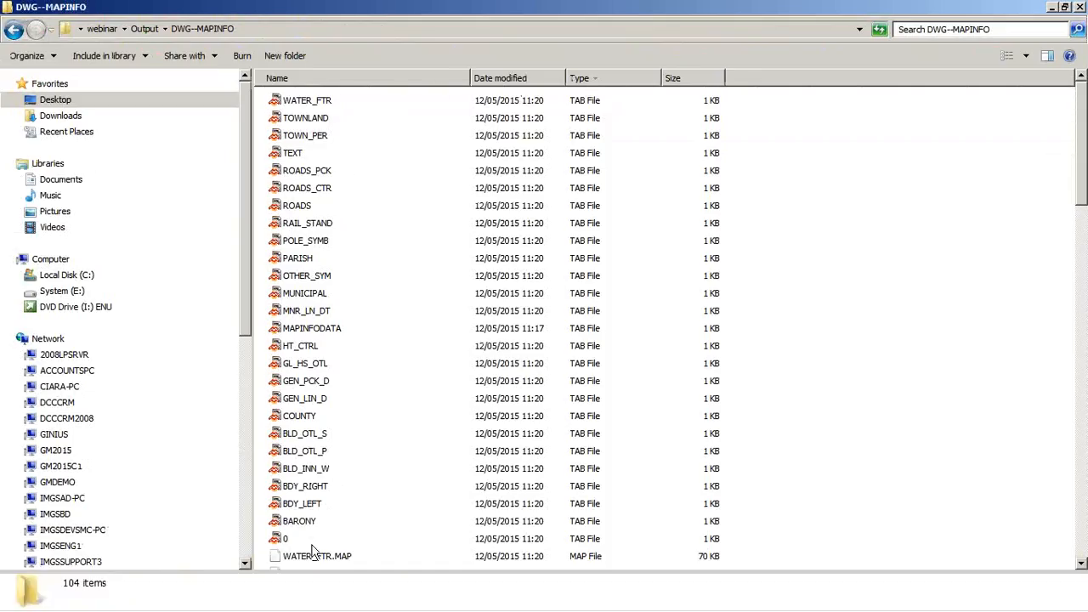
pyautogui.click(300, 213)
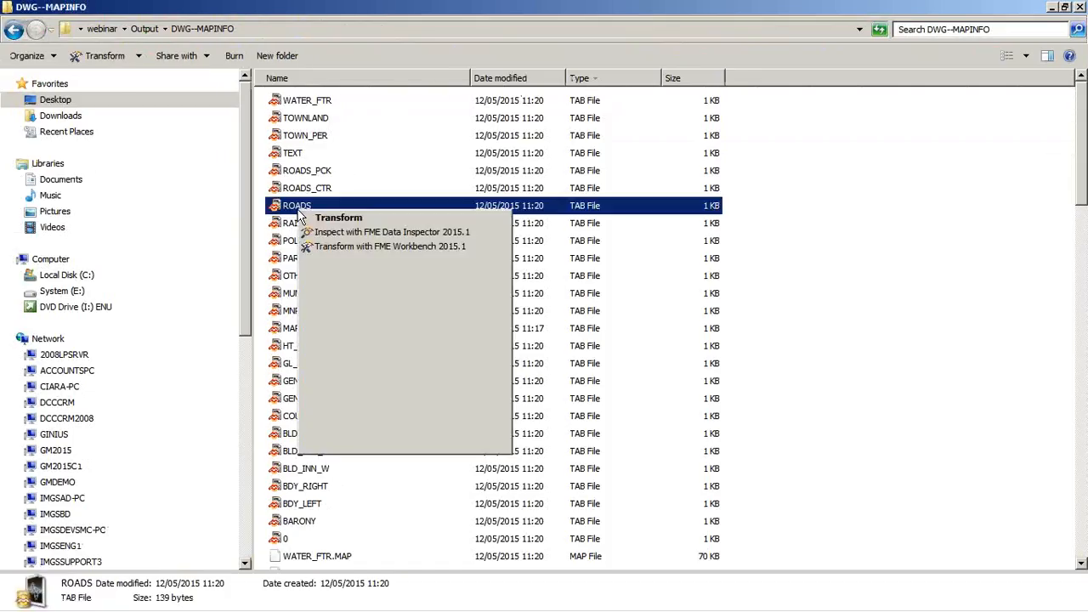
pyautogui.click(460, 232)
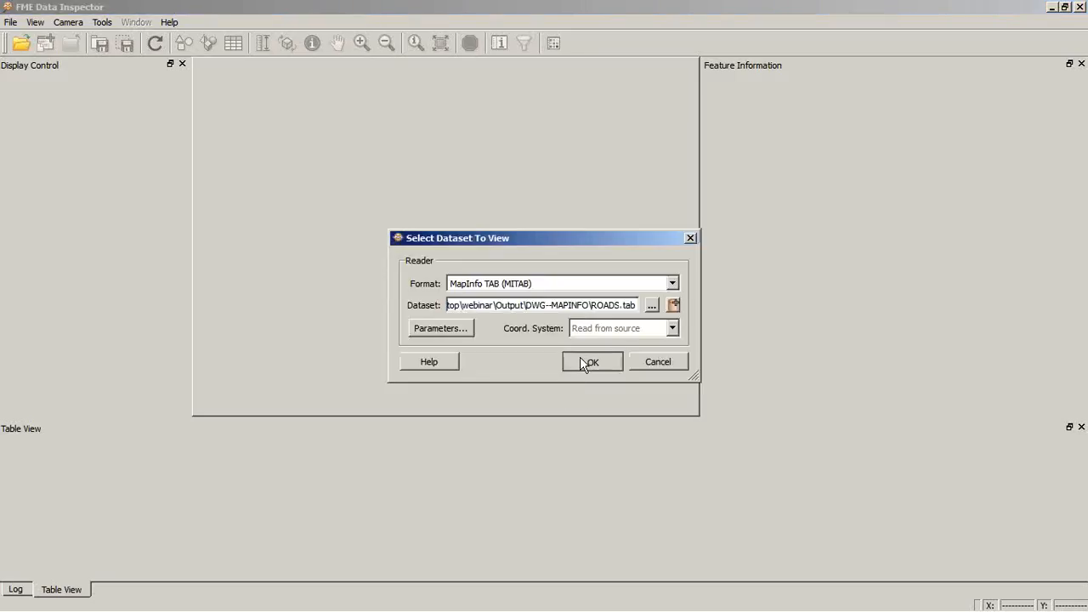
pyautogui.click(580, 362)
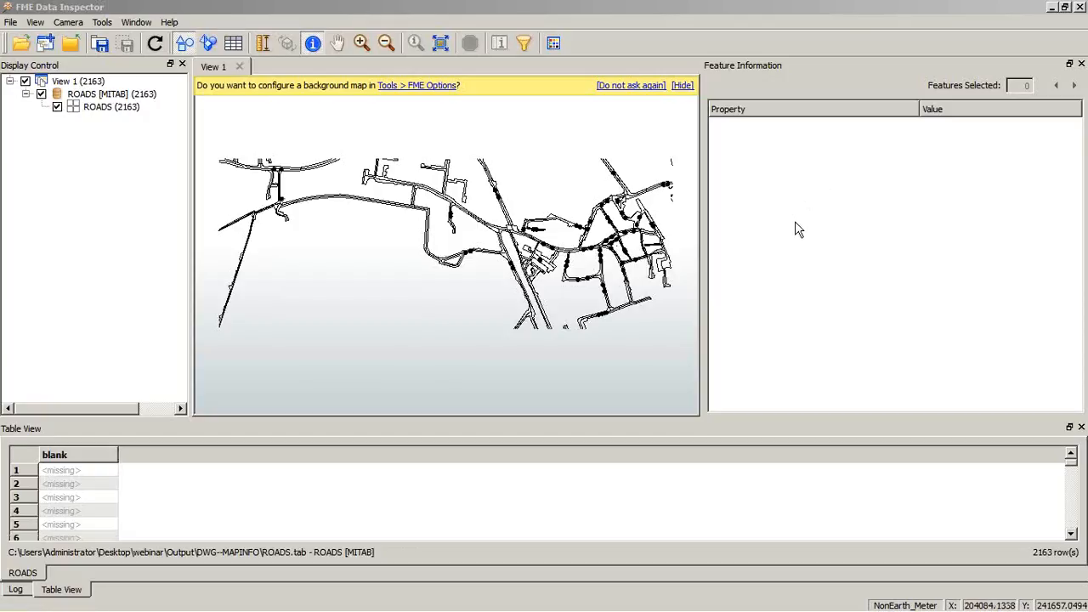
# Return to the untitled ACAD to MAPINFO workspace in FME Workbench and shrink the translation log to enlarge the canvas
pyautogui.click(1051, 7)
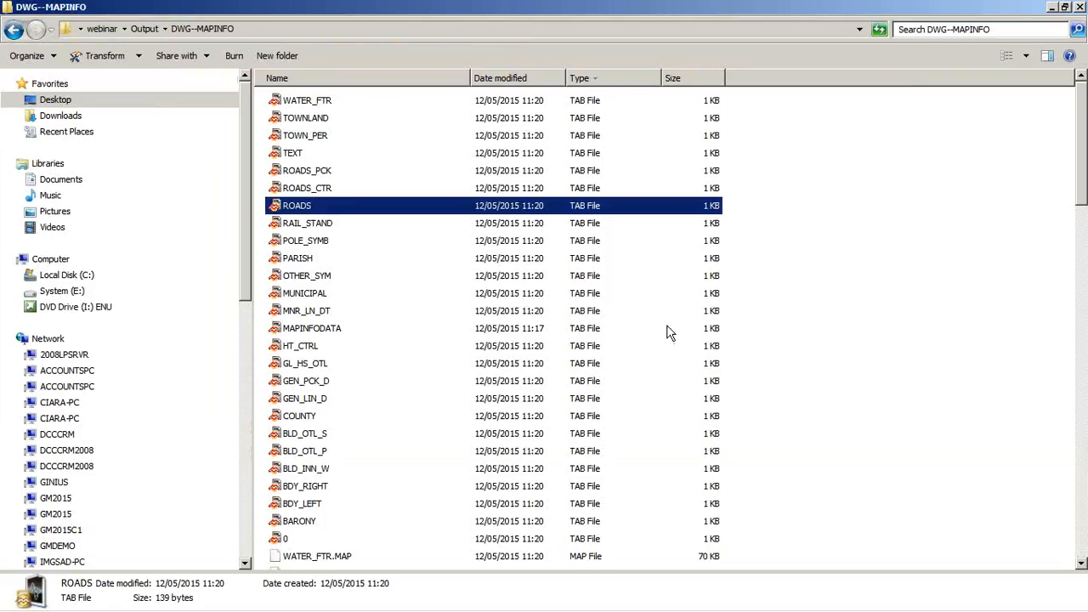
pyautogui.moveTo(281, 605)
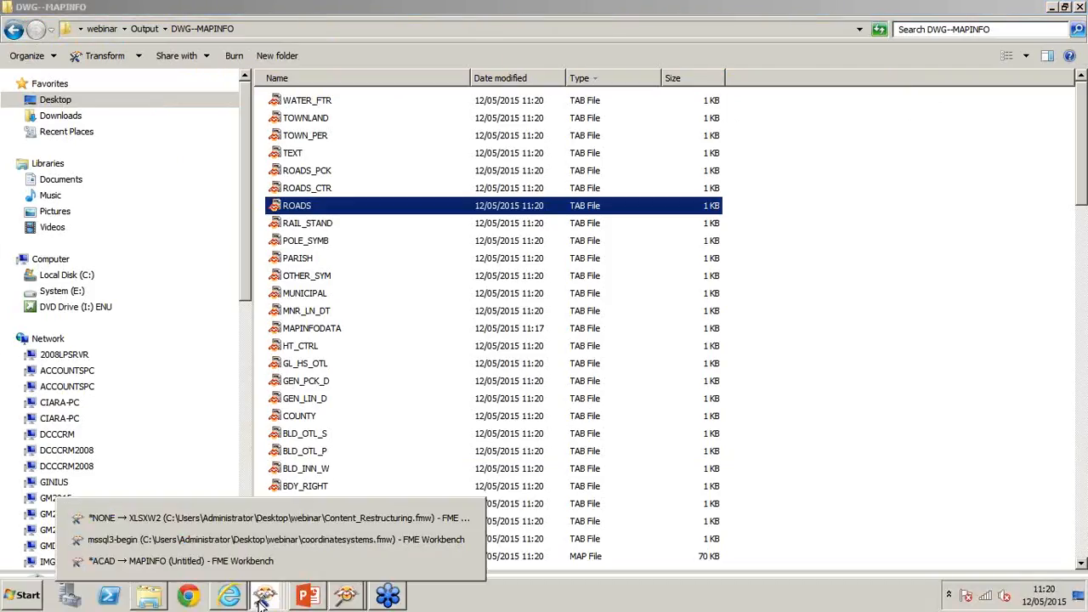
pyautogui.click(261, 601)
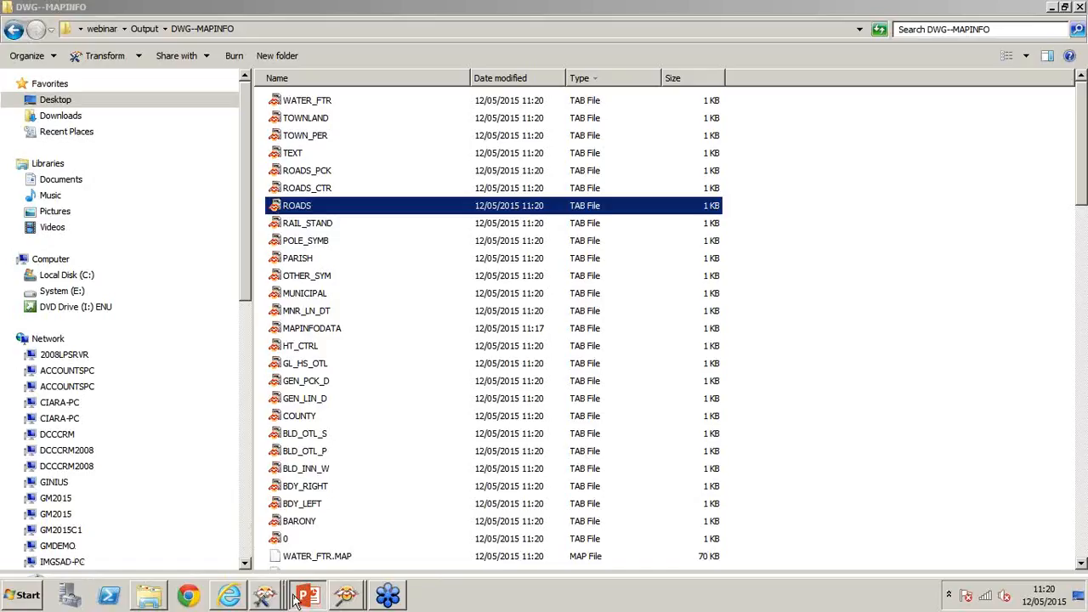
pyautogui.click(259, 597)
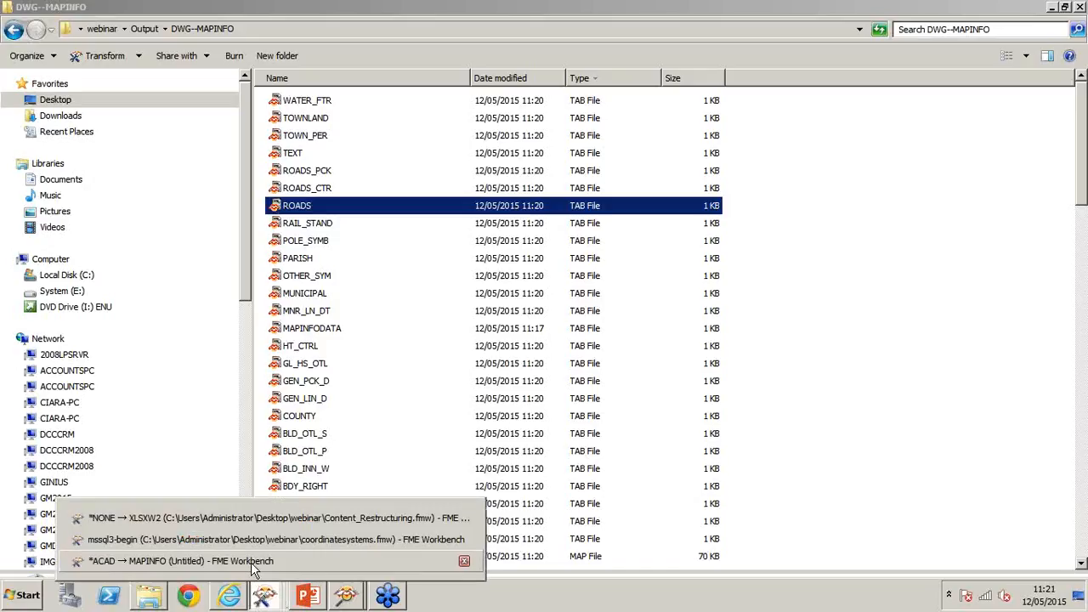
pyautogui.click(180, 561)
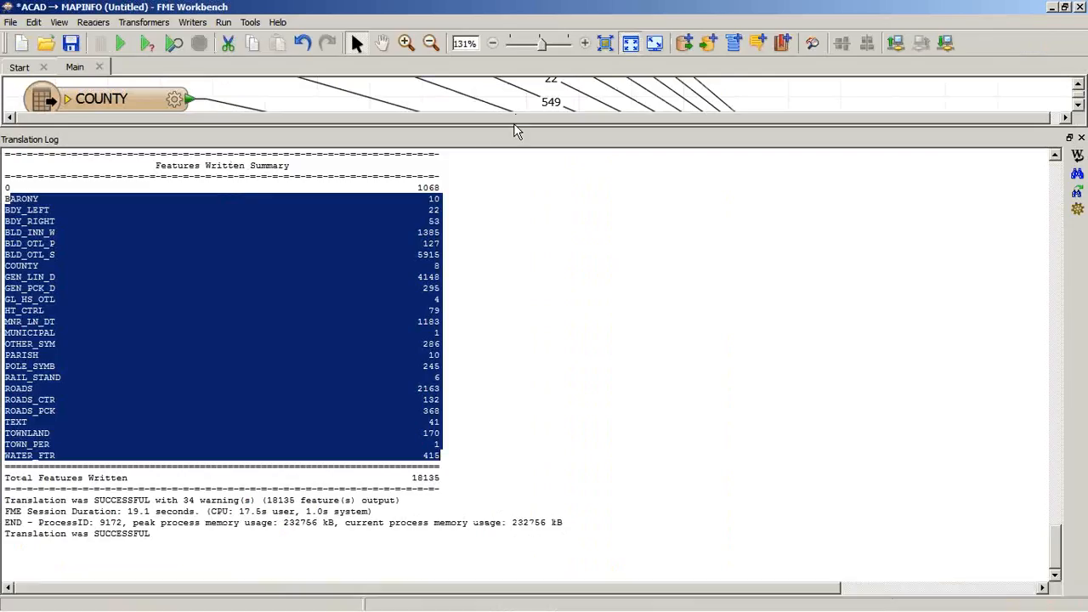
pyautogui.moveTo(522, 134); pyautogui.dragTo(532, 453)
# Switch to the coordinatesystems.fmw workspace and widen the Navigator slightly
pyautogui.moveTo(114, 609)
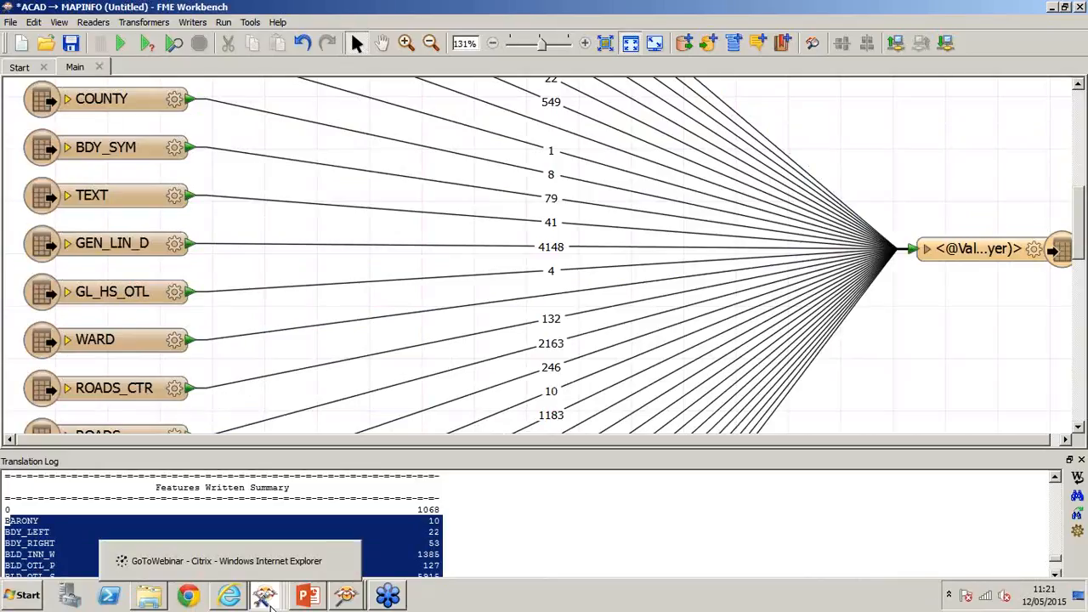
pyautogui.moveTo(273, 605)
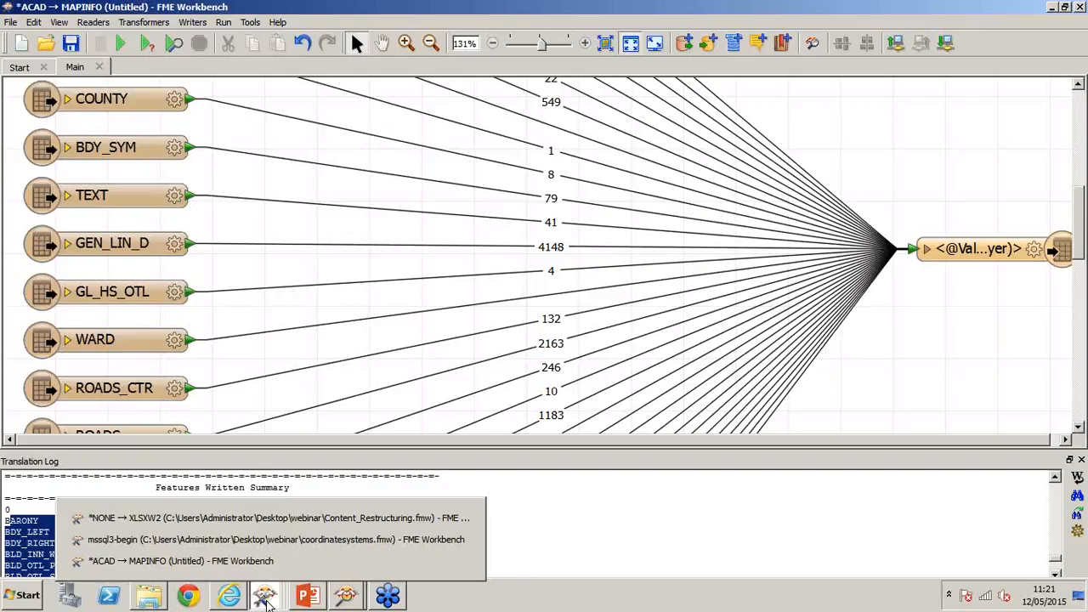
pyautogui.click(294, 544)
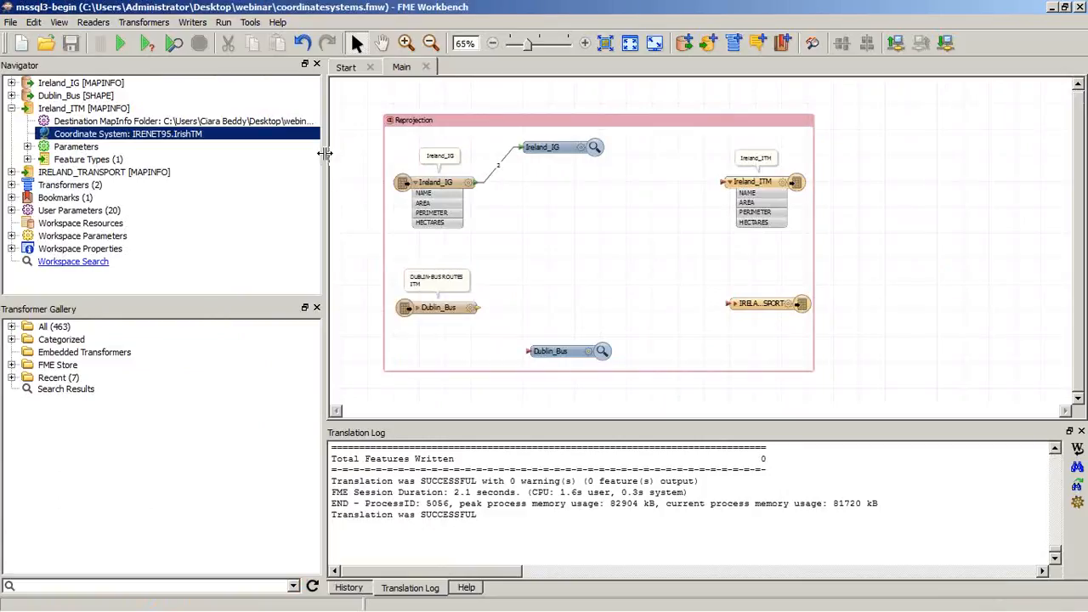
pyautogui.moveTo(324, 153); pyautogui.dragTo(335, 153)
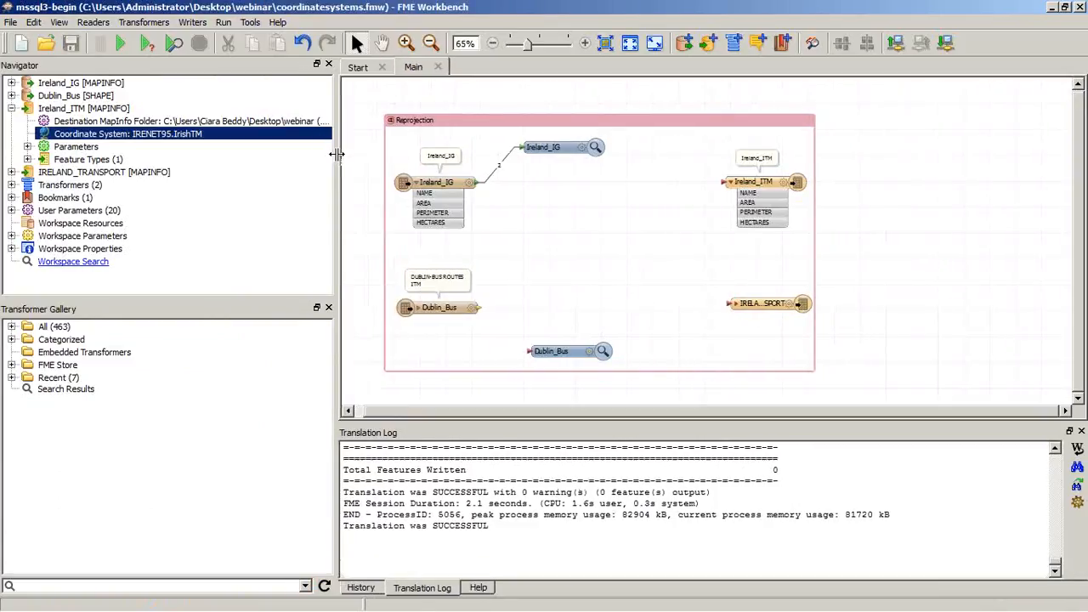
# Move the Ireland_IG reader feature type up slightly and inspect its source Ireland_IG.tab in FME Data Inspector, using the MapInfo TAB (MAPINFO) format
pyautogui.moveTo(440, 193); pyautogui.dragTo(453, 172)
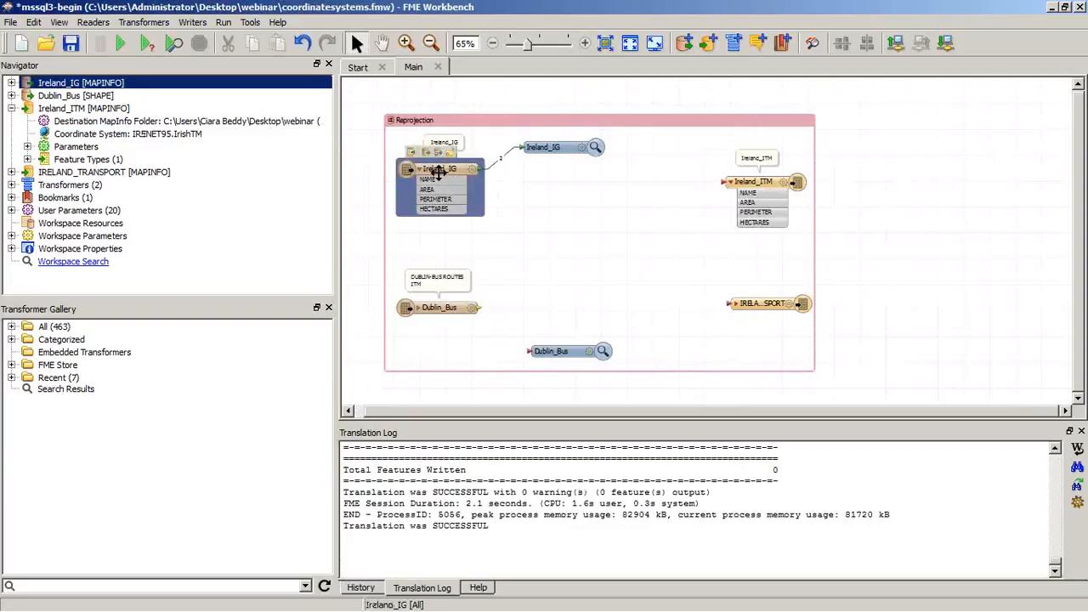
pyautogui.rightClick(438, 173)
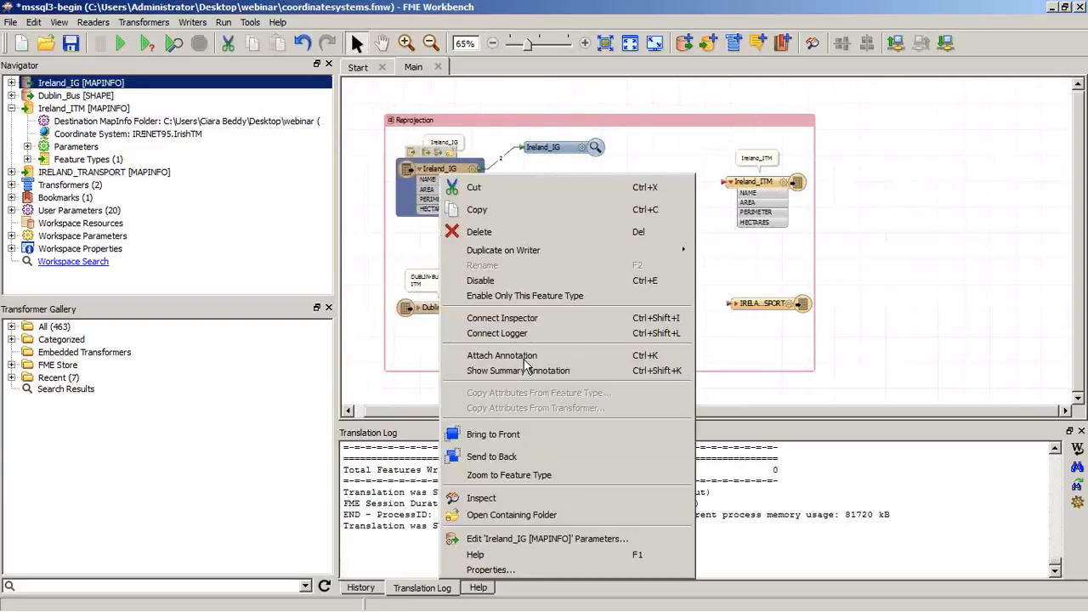
pyautogui.click(510, 496)
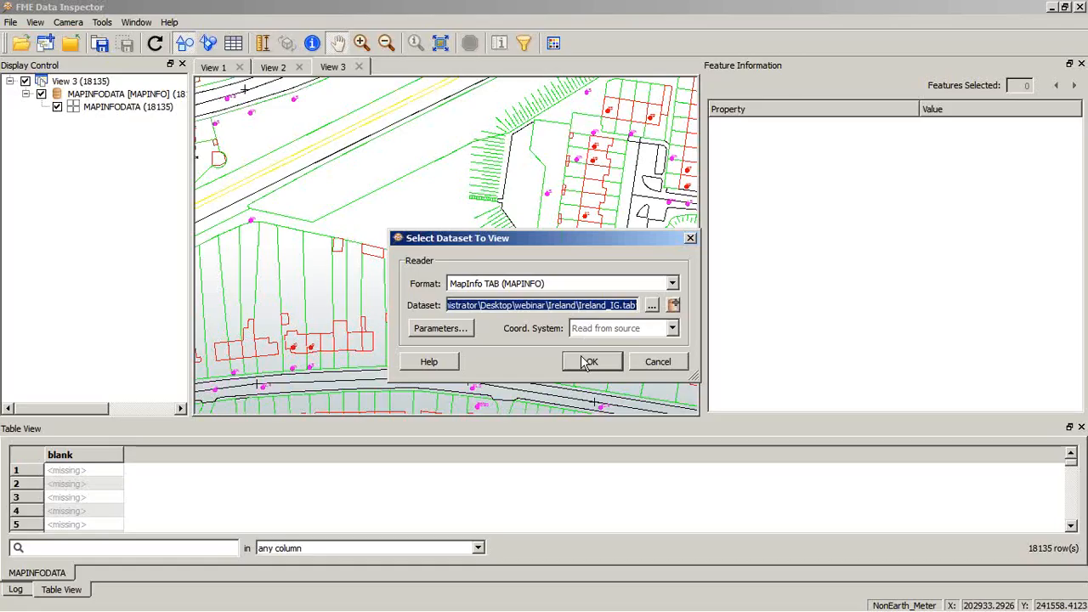
pyautogui.click(590, 362)
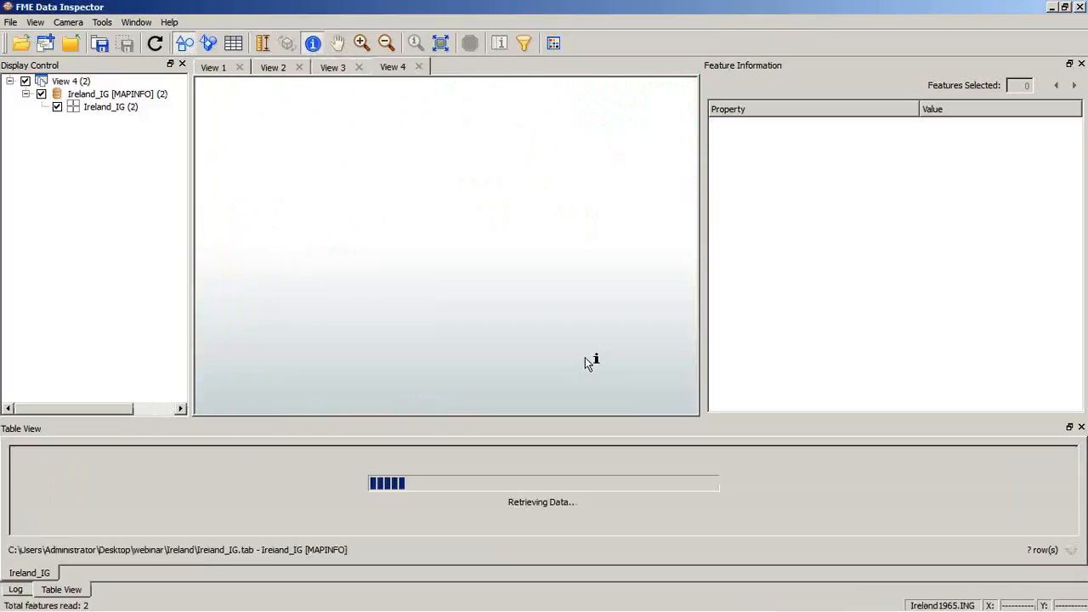
# Examine the Republic of Ireland feature's coordinate system properties, including its EPSG code, and return to the workspace
pyautogui.click(499, 280)
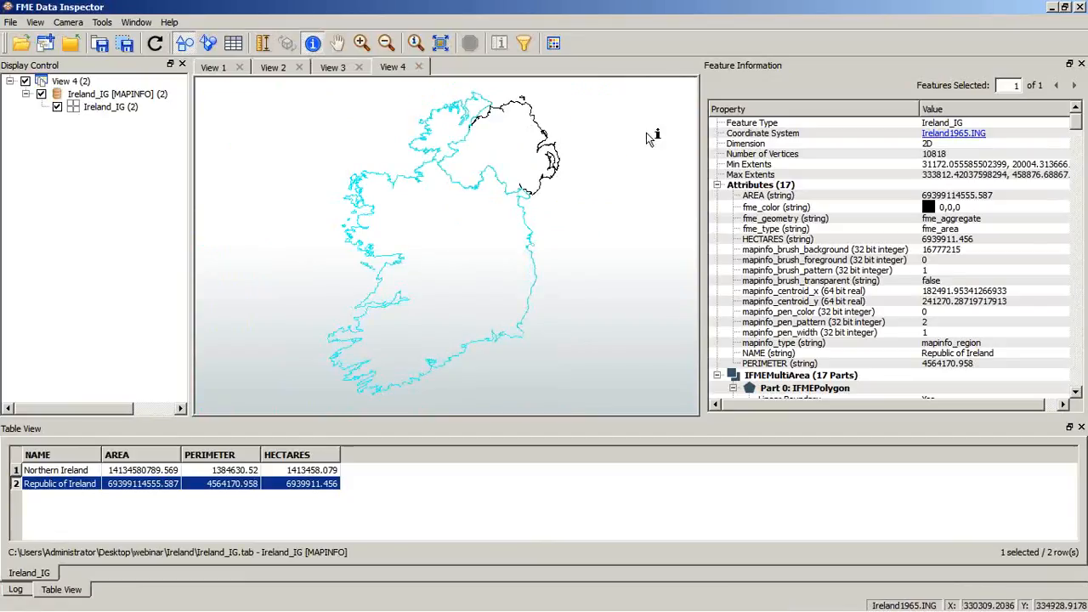
pyautogui.click(955, 133)
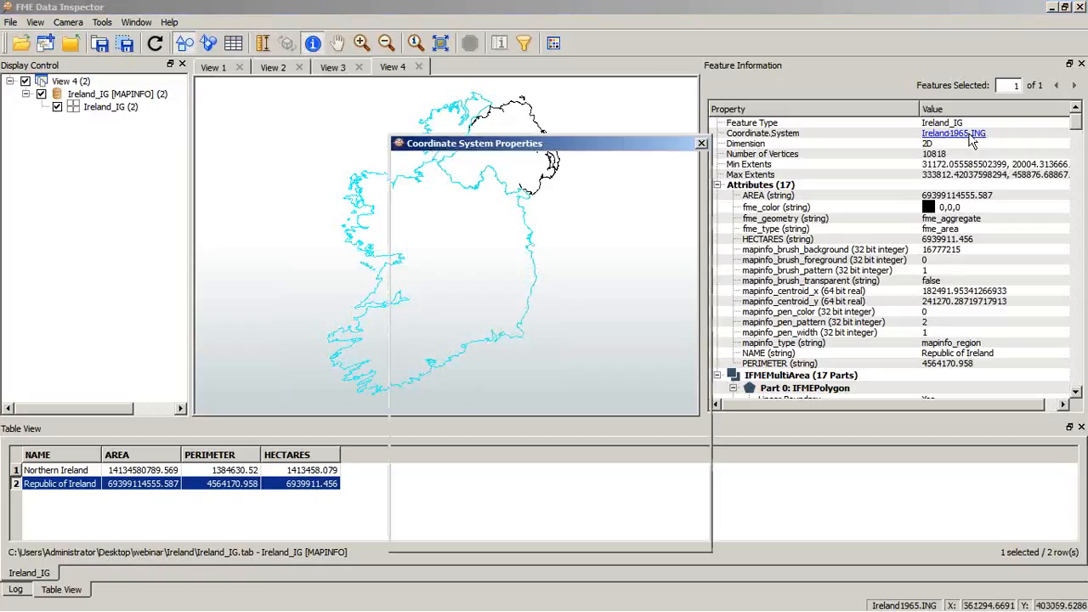
pyautogui.moveTo(456, 225); pyautogui.dragTo(432, 224)
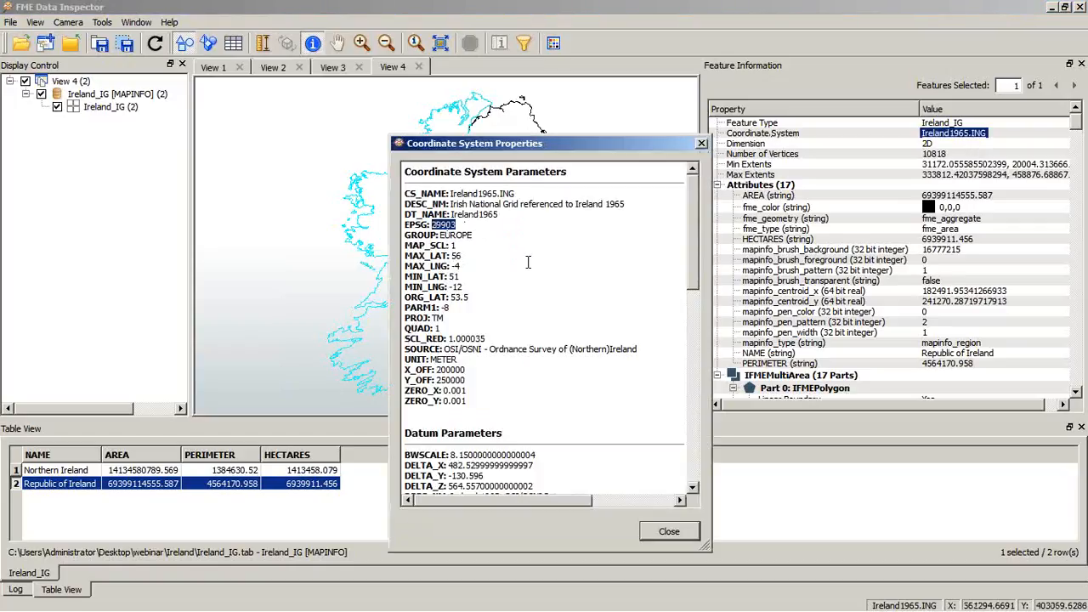
pyautogui.click(667, 531)
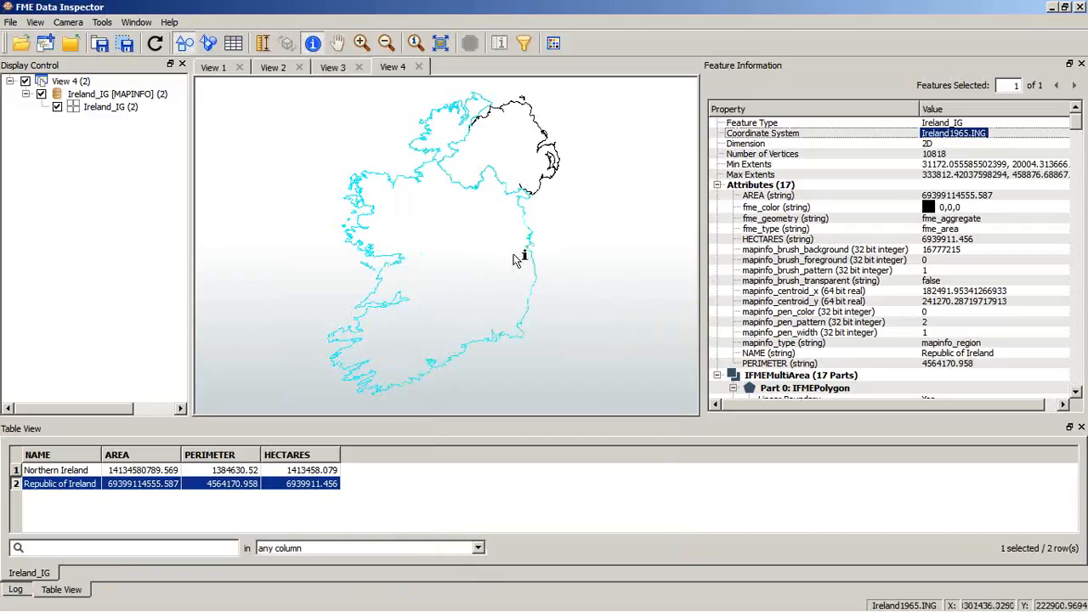
pyautogui.click(1052, 7)
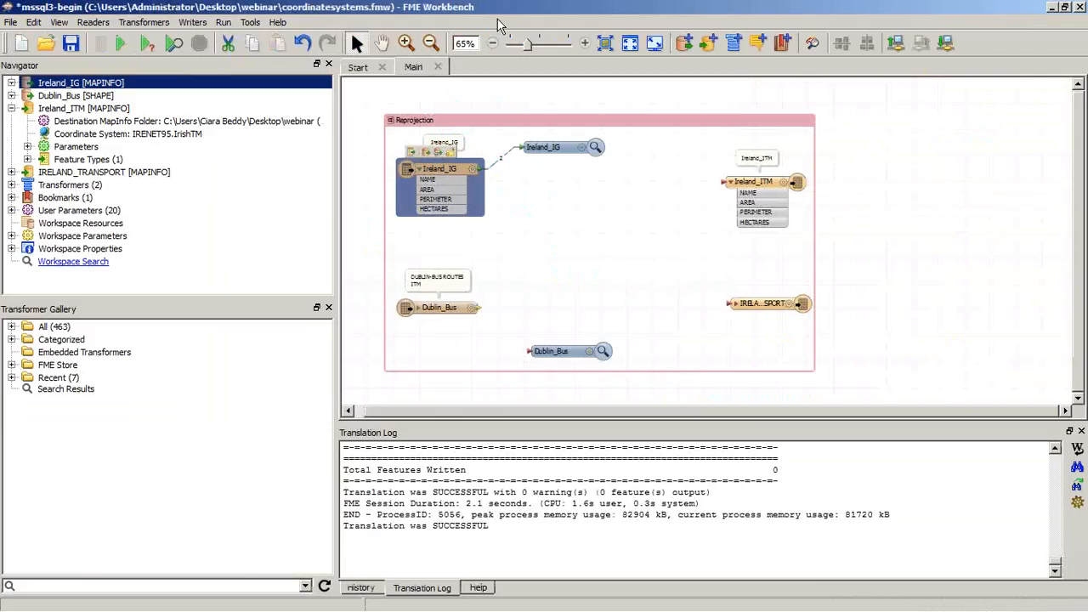
# Clear the coordinate system parameter of the Ireland_IG MapInfo reader
pyautogui.click(375, 233)
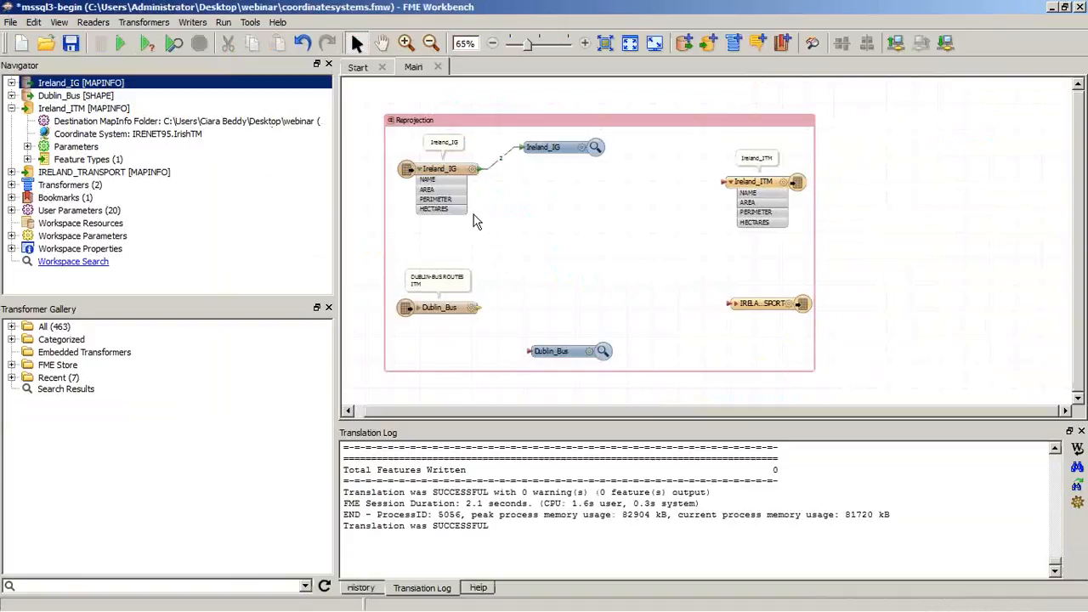
pyautogui.click(11, 83)
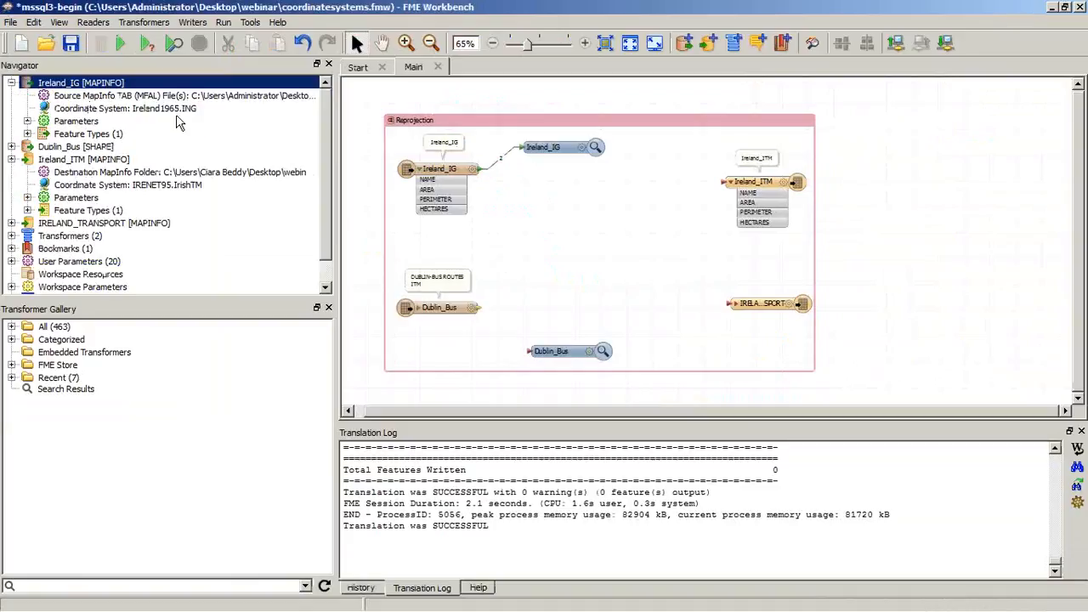
pyautogui.click(52, 83)
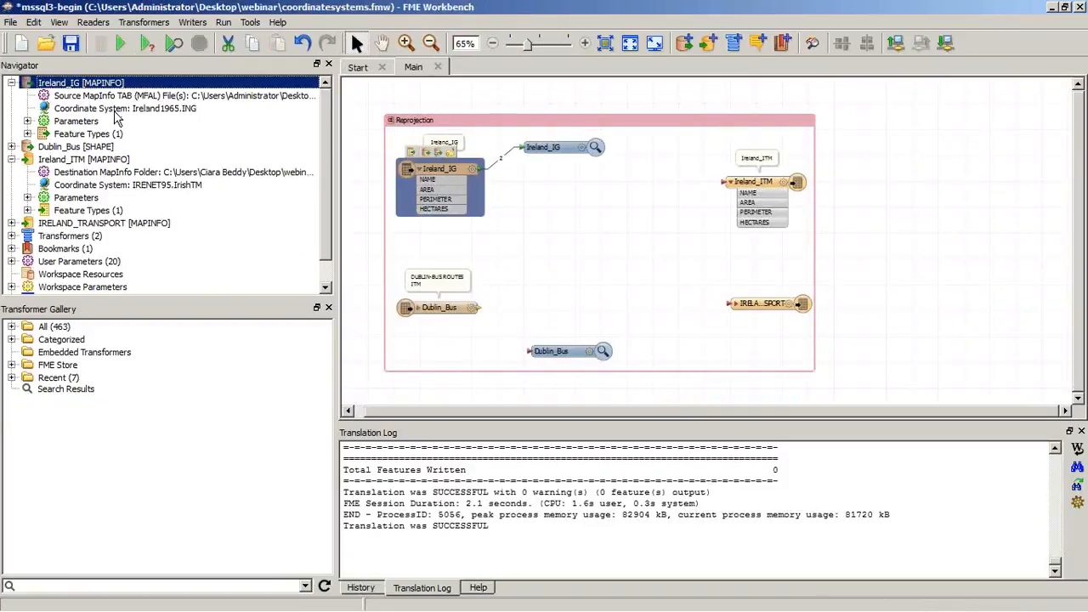
pyautogui.click(114, 109)
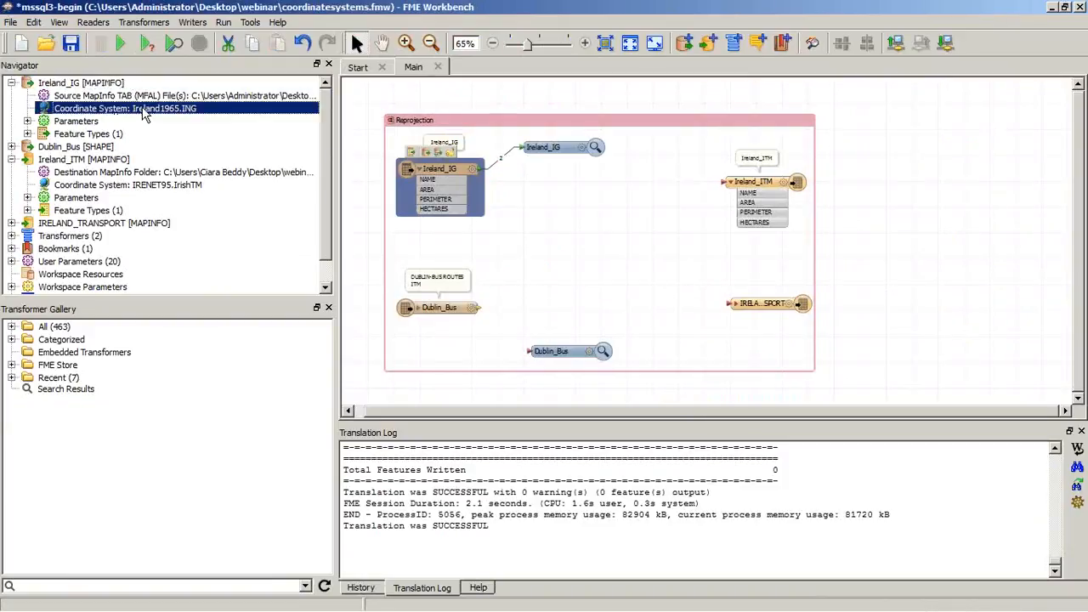
pyautogui.click(195, 133)
pyautogui.doubleClick(195, 110)
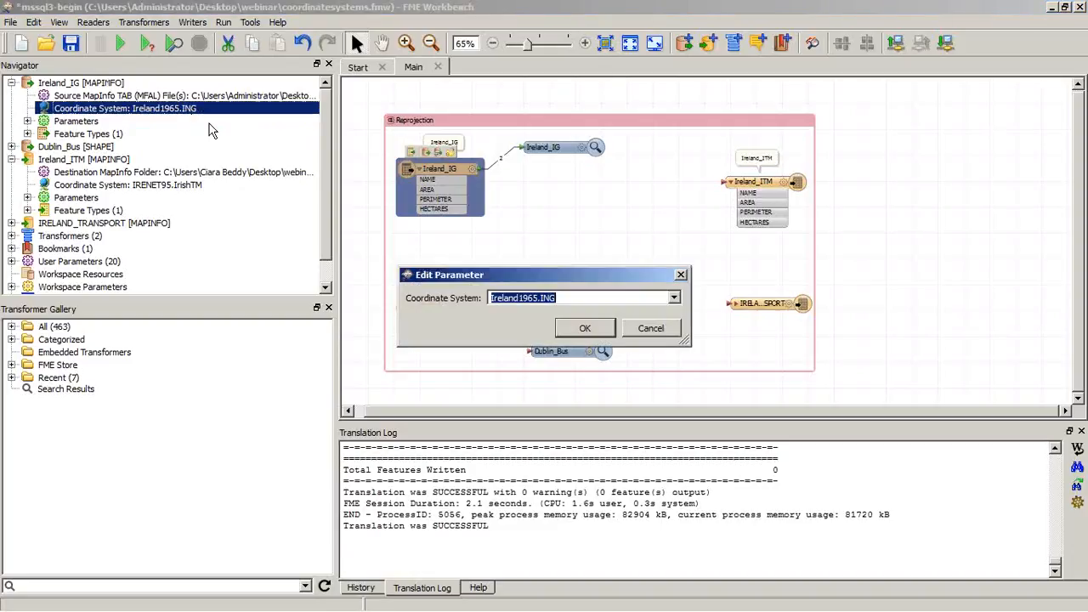
pyautogui.press('Delete')
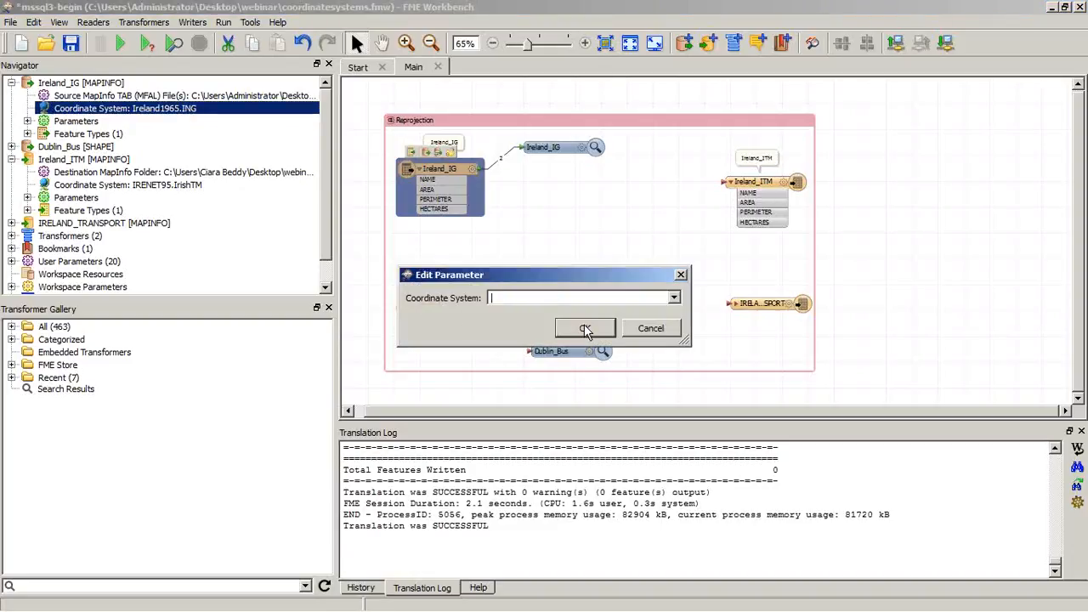
pyautogui.click(585, 331)
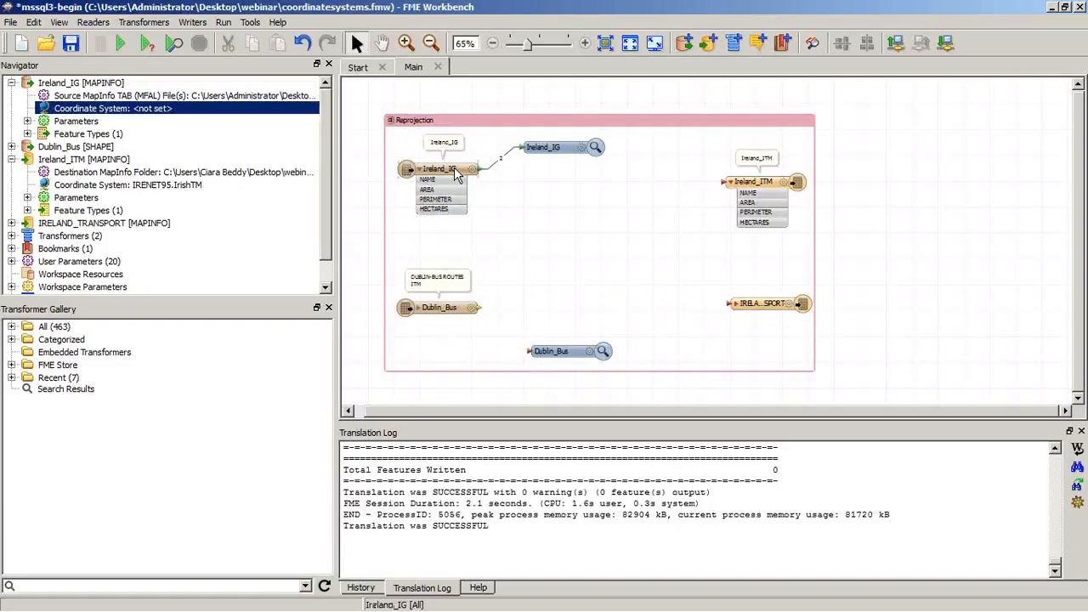
# Run the workspace, check the Republic of Ireland feature's coordinate system in the inspector output, and return to Workbench
pyautogui.click(443, 148)
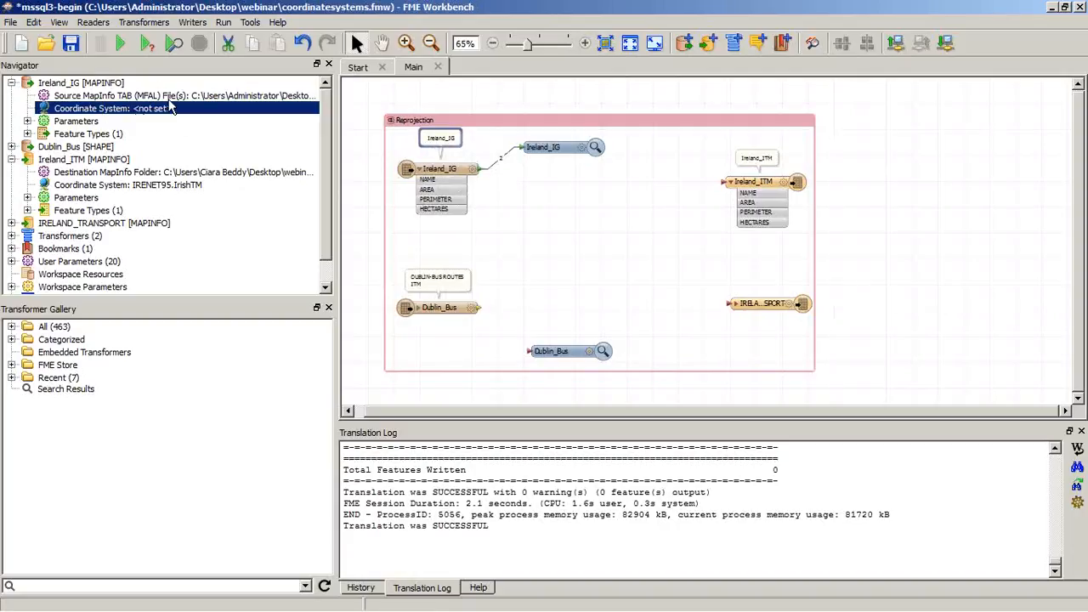
pyautogui.click(120, 43)
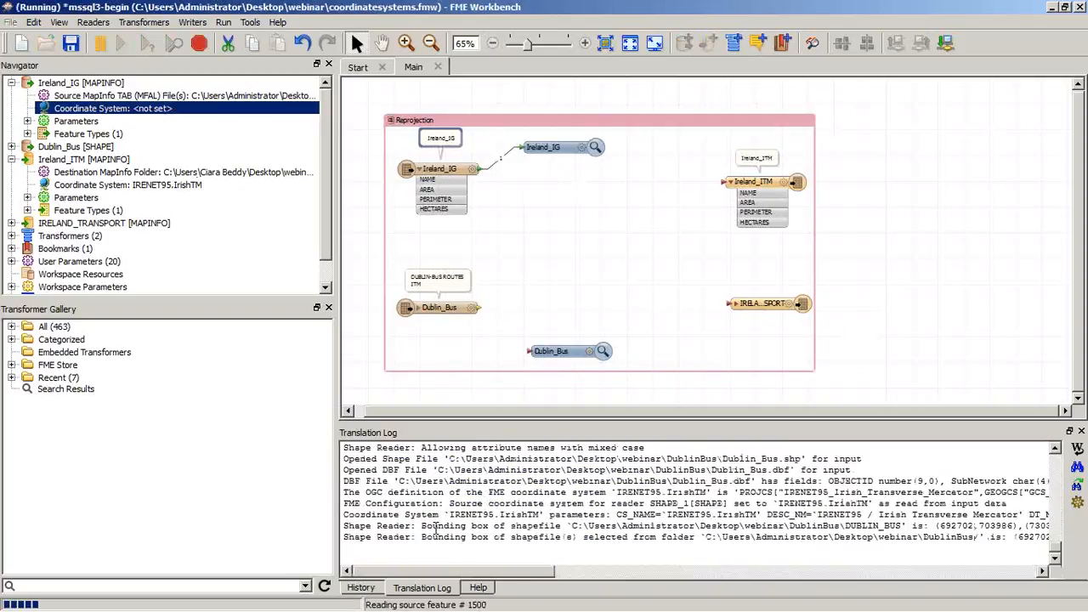
pyautogui.moveTo(378, 610)
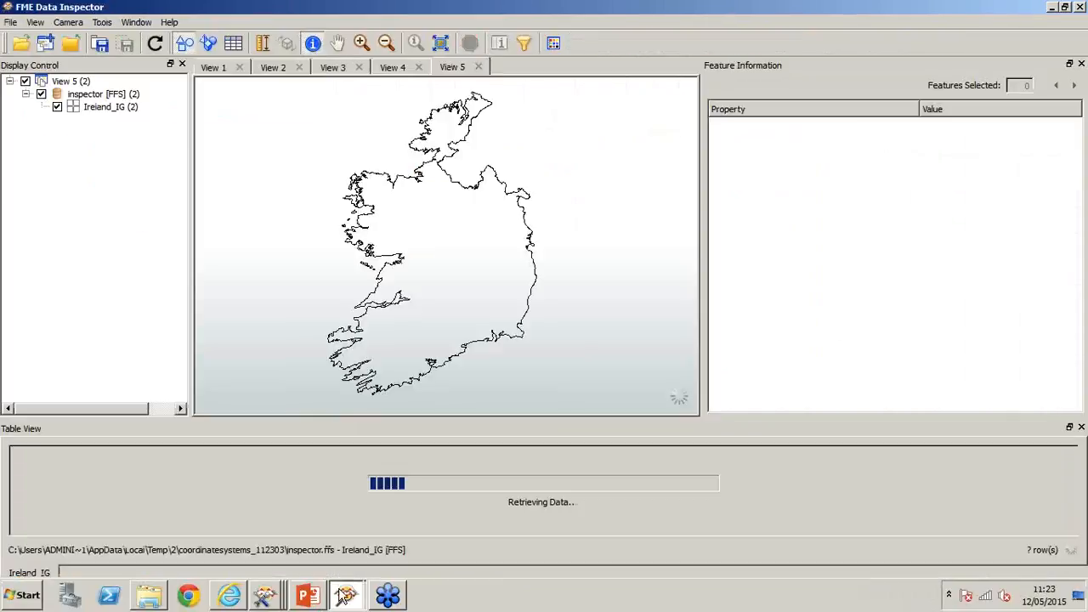
pyautogui.click(483, 231)
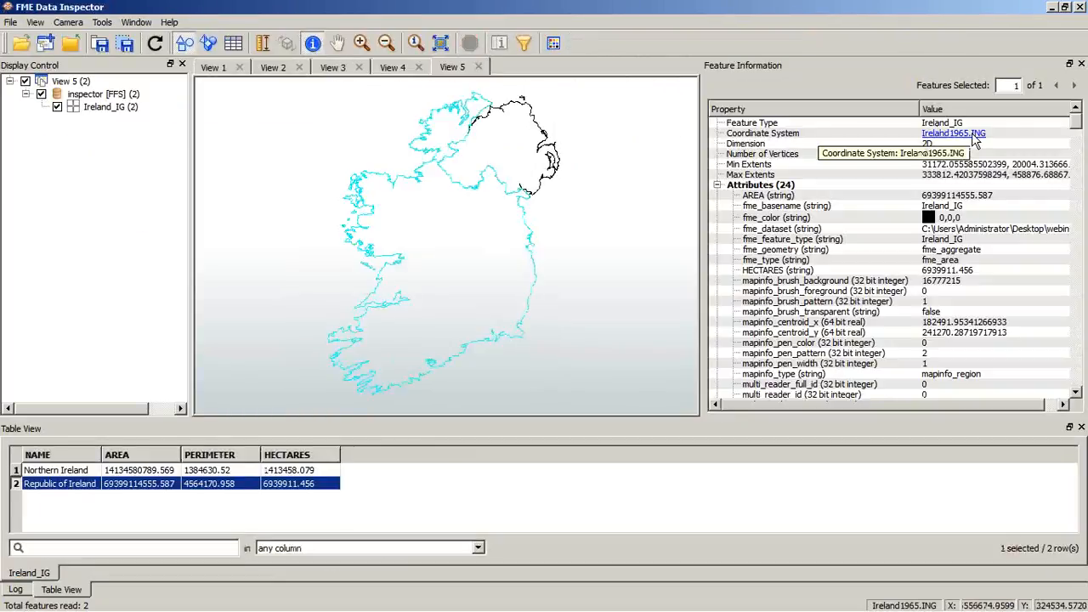
pyautogui.click(1052, 7)
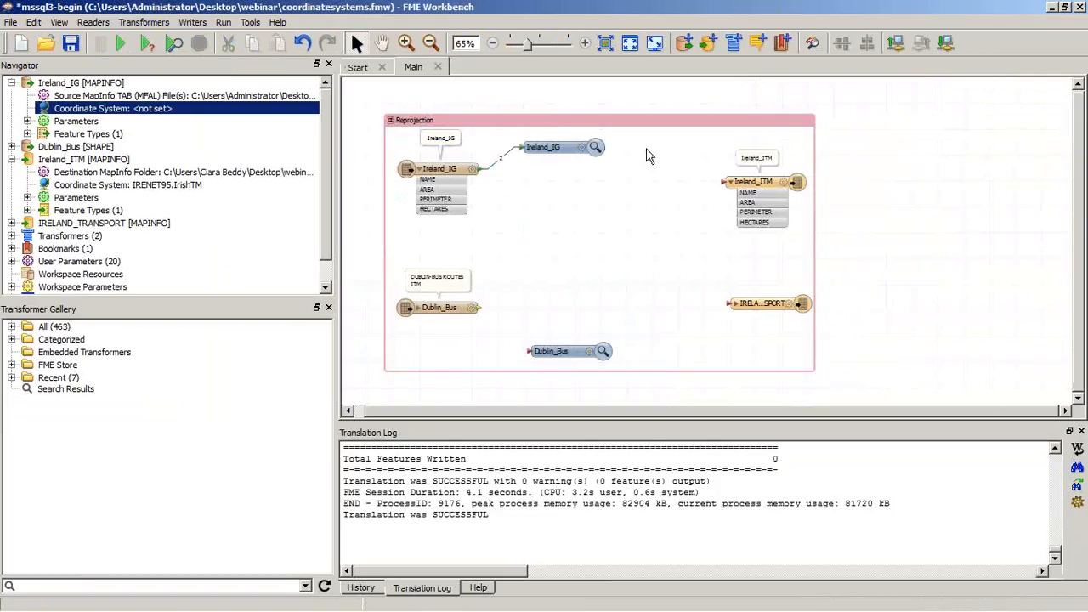
# Clear the coordinate system parameter of the Ireland_ITM MapInfo writer
pyautogui.doubleClick(181, 190)
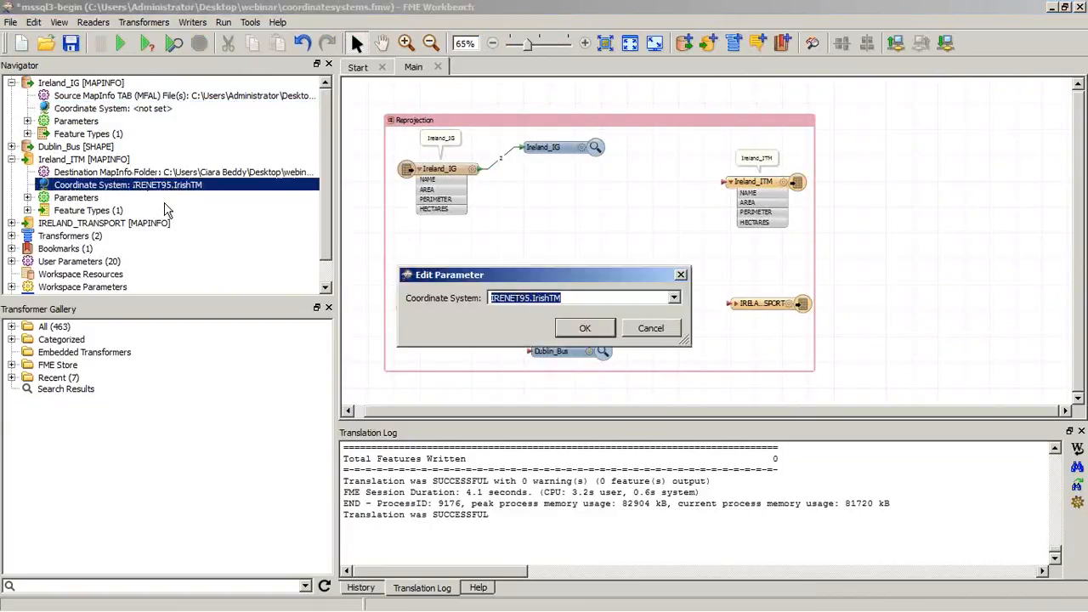
pyautogui.press('BackSpace')
pyautogui.click(585, 328)
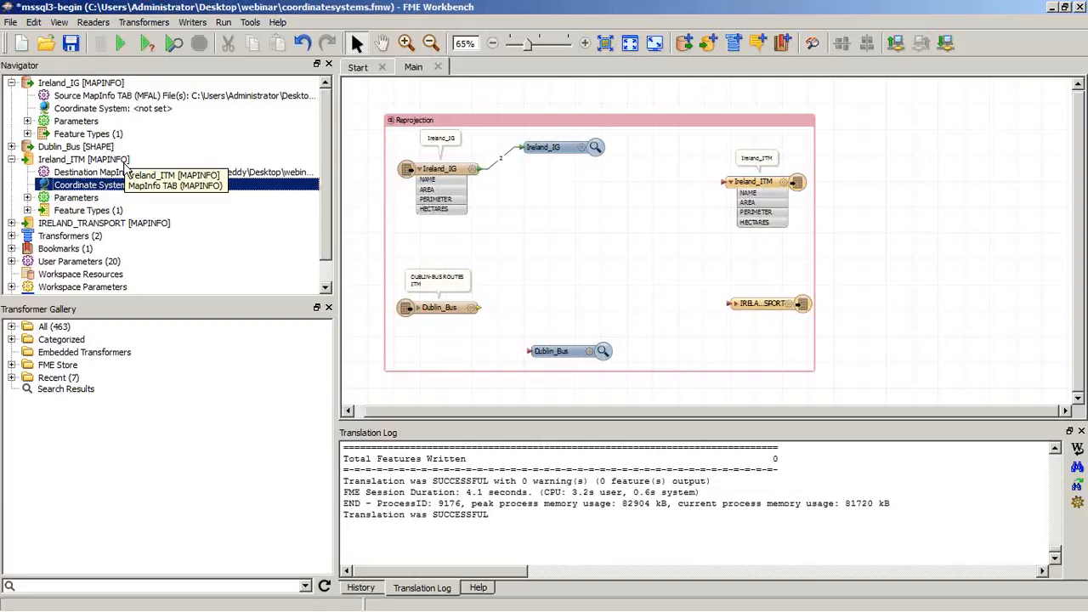
# Open the full coordinate system gallery for the Ireland_ITM writer's parameter and filter it on any column containing IRE
pyautogui.doubleClick(162, 186)
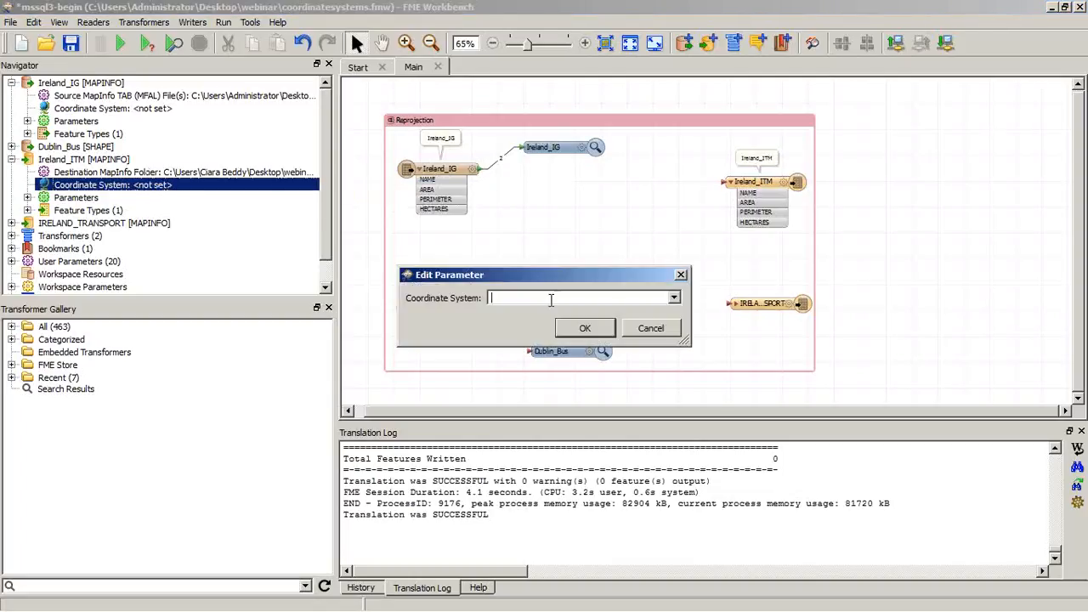
pyautogui.click(674, 298)
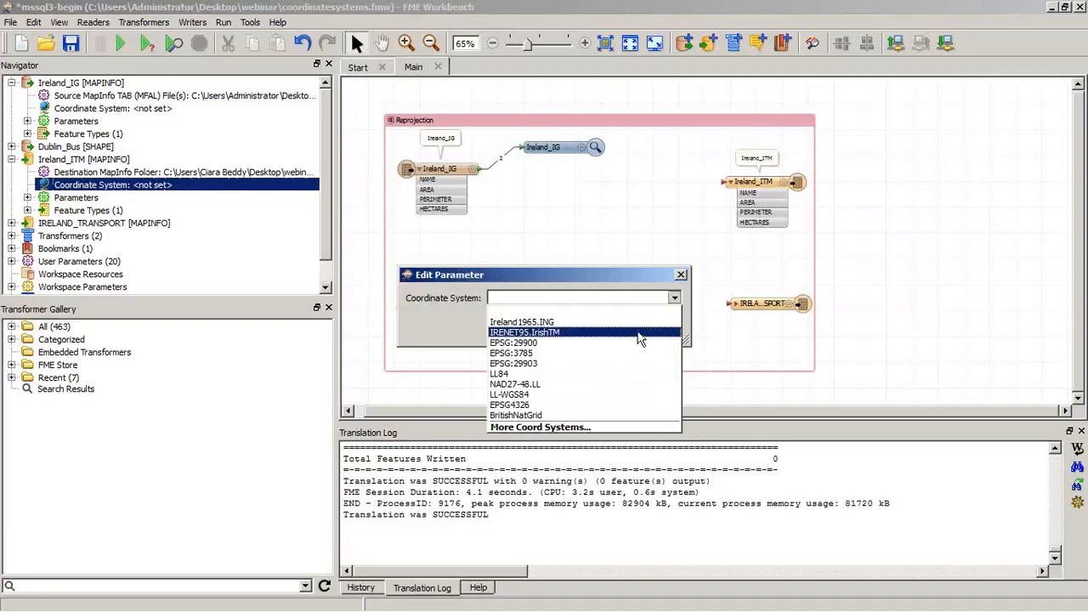
pyautogui.click(456, 319)
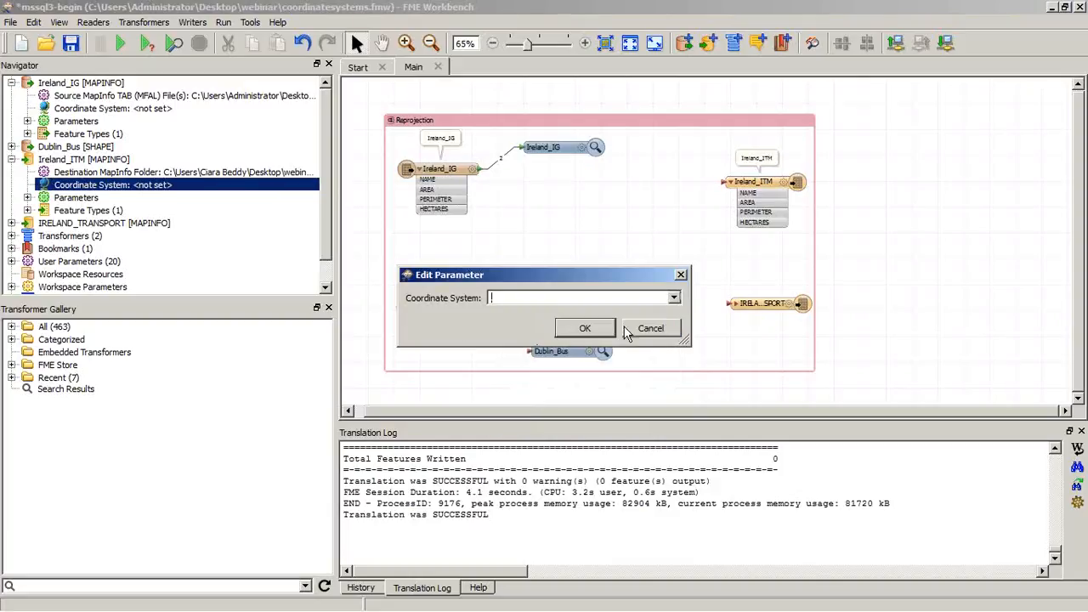
pyautogui.click(674, 298)
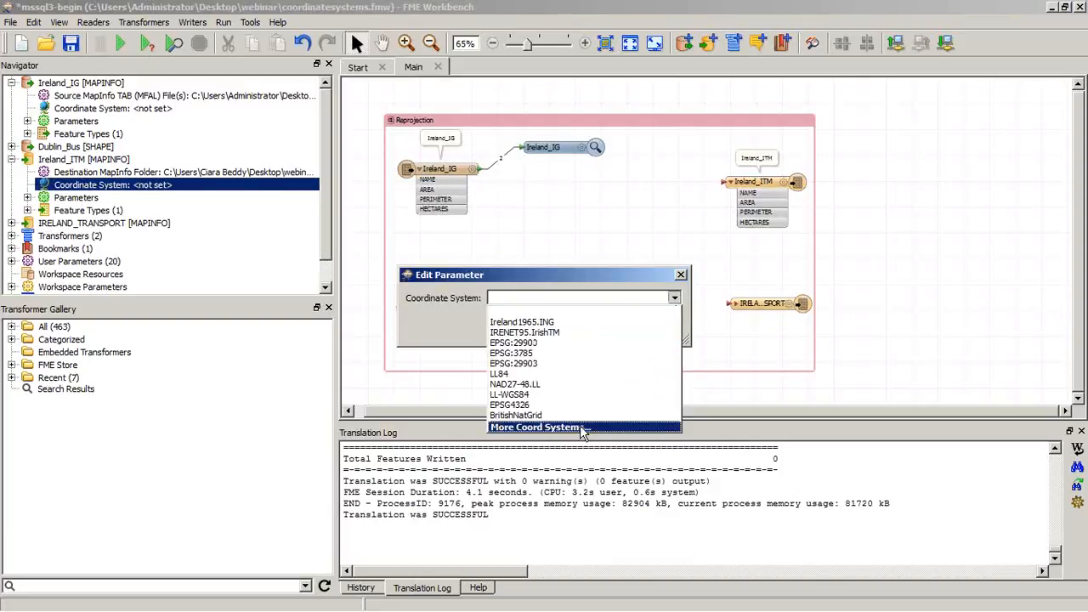
pyautogui.click(569, 427)
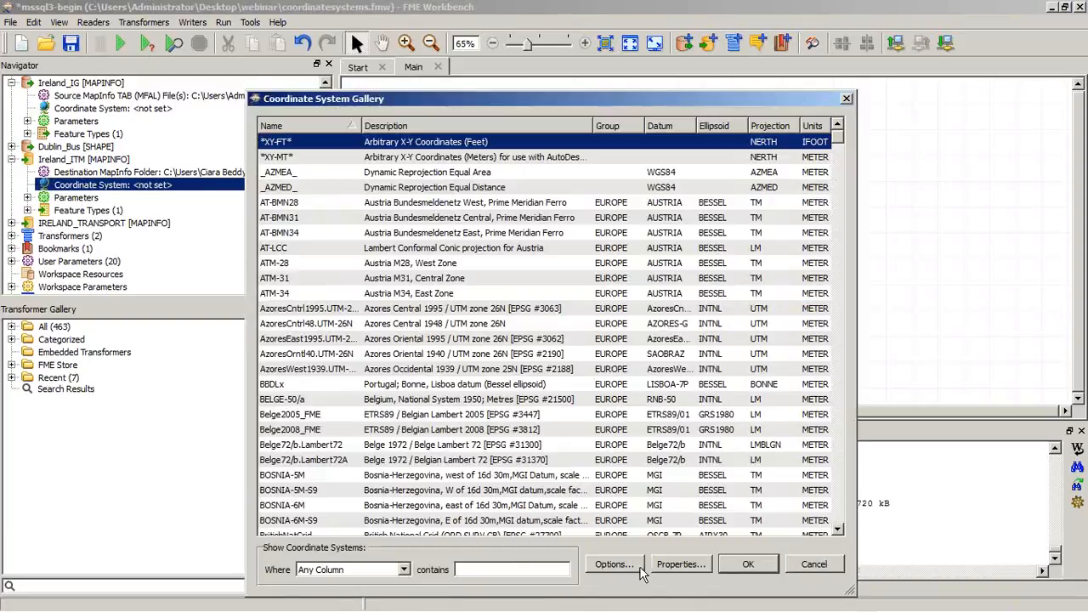
pyautogui.click(613, 565)
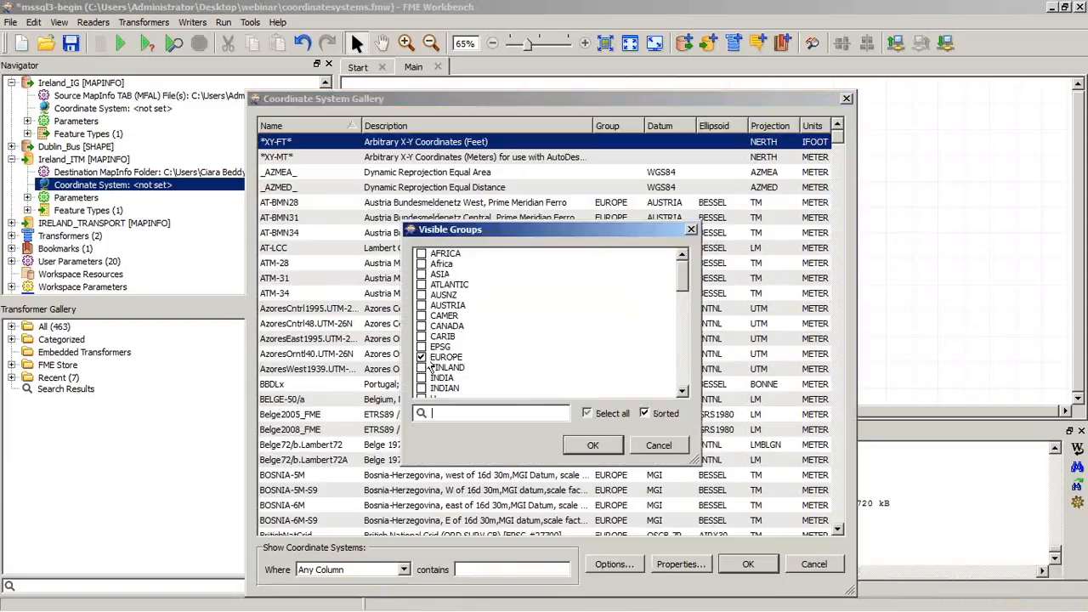
pyautogui.click(593, 445)
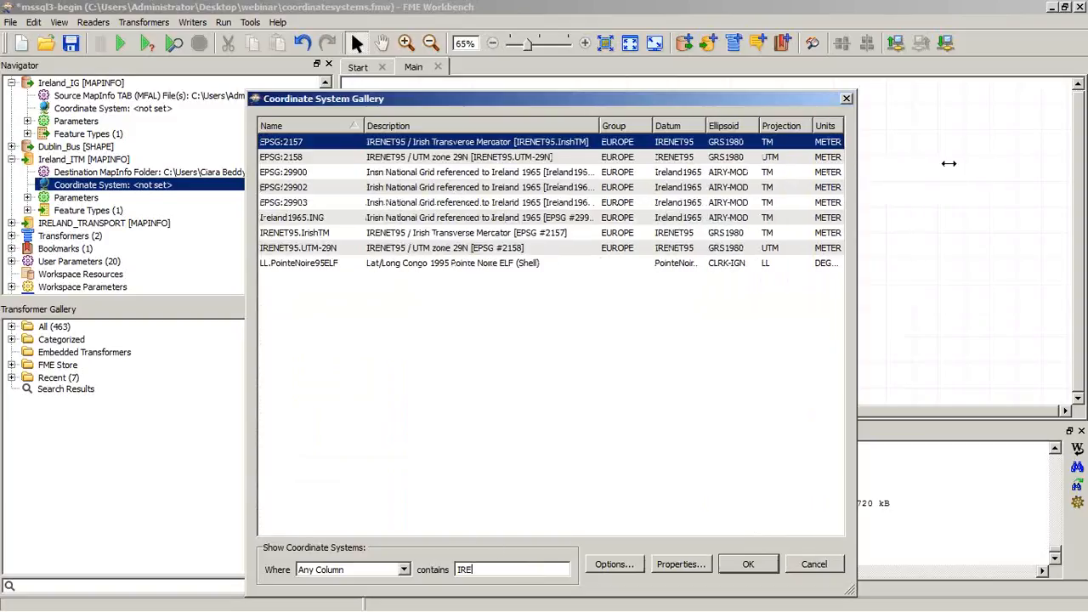
pyautogui.moveTo(948, 163); pyautogui.dragTo(949, 163)
pyautogui.moveTo(715, 104); pyautogui.dragTo(663, 82)
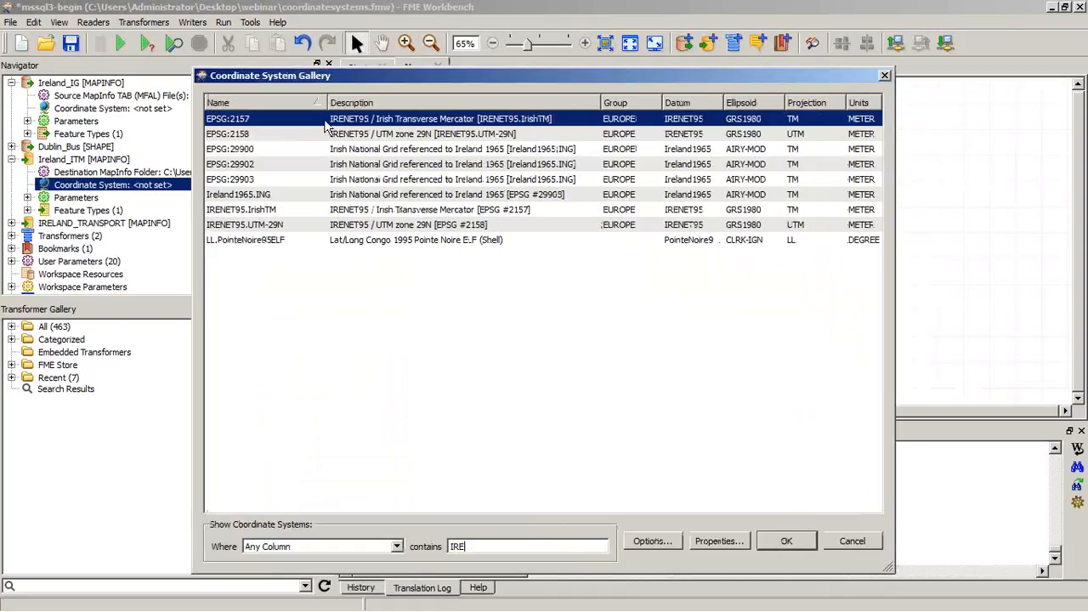
pyautogui.moveTo(329, 104); pyautogui.dragTo(308, 104)
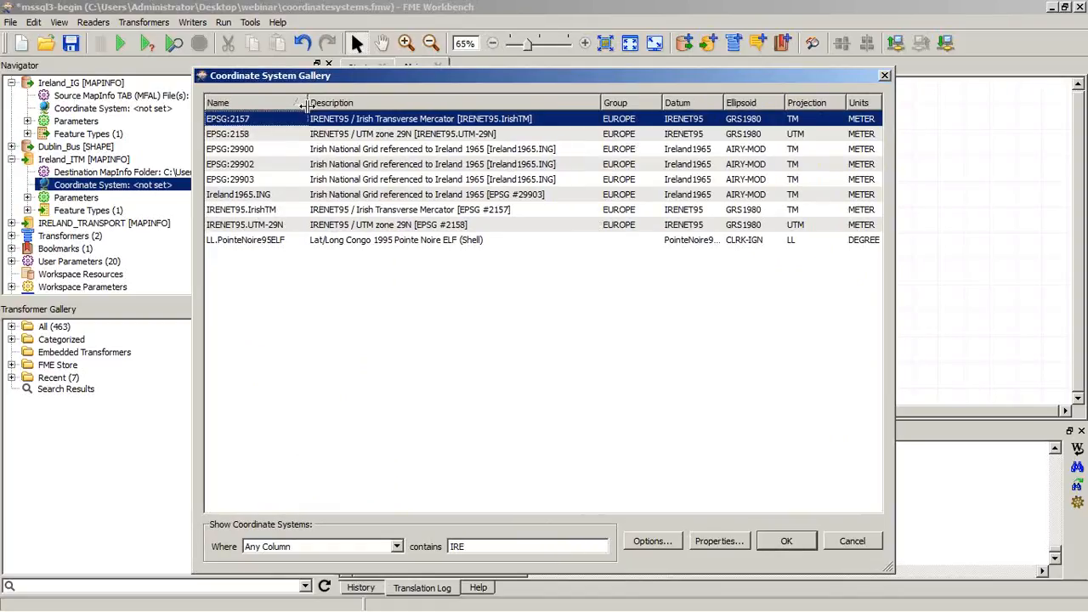
# Compare the Irish entries in the gallery, including the EPSG-coded and named versions of Irish Transverse Mercator and Irish National Grid
pyautogui.click(272, 212)
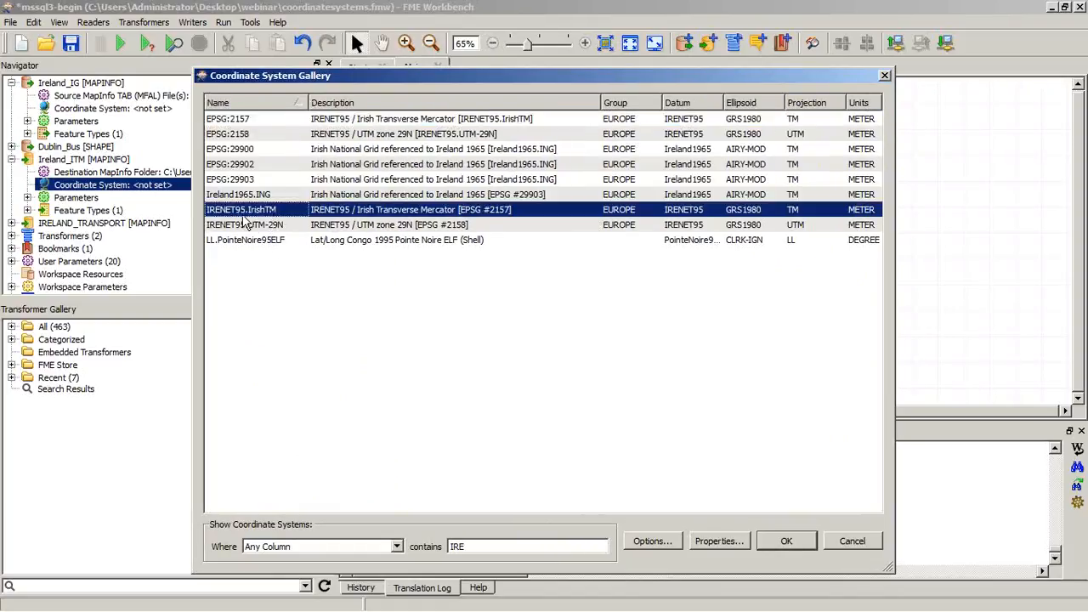
pyautogui.click(272, 120)
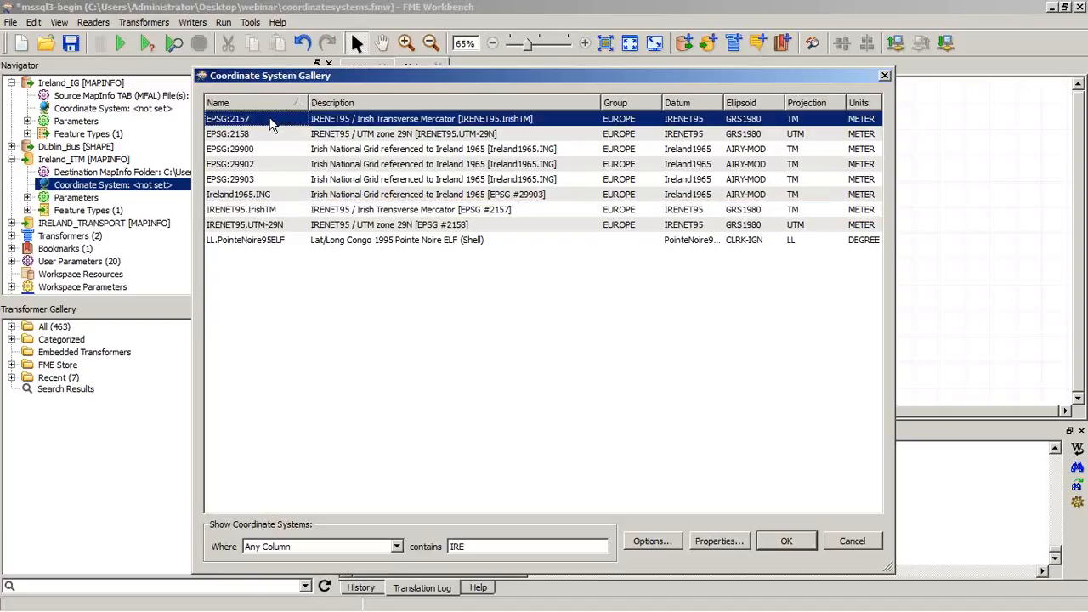
pyautogui.click(265, 213)
pyautogui.click(269, 123)
pyautogui.click(274, 212)
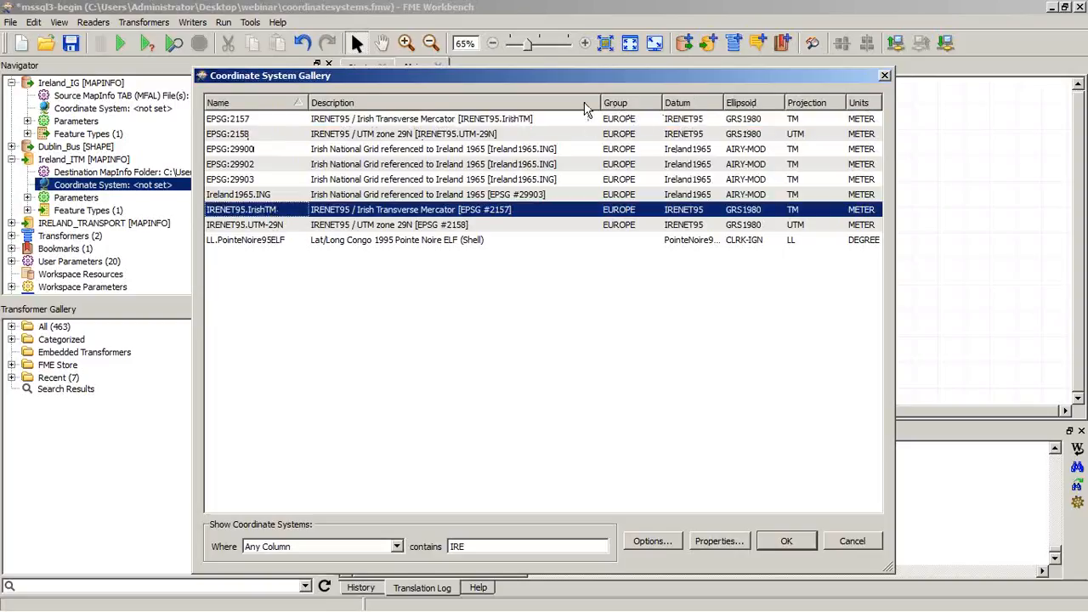
pyautogui.click(478, 122)
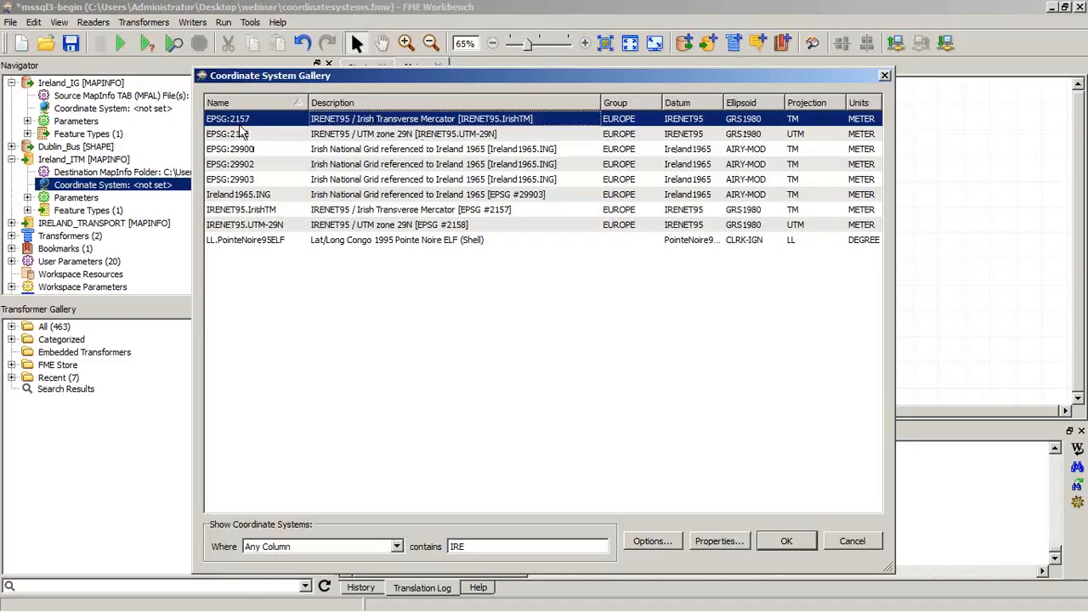
pyautogui.click(279, 210)
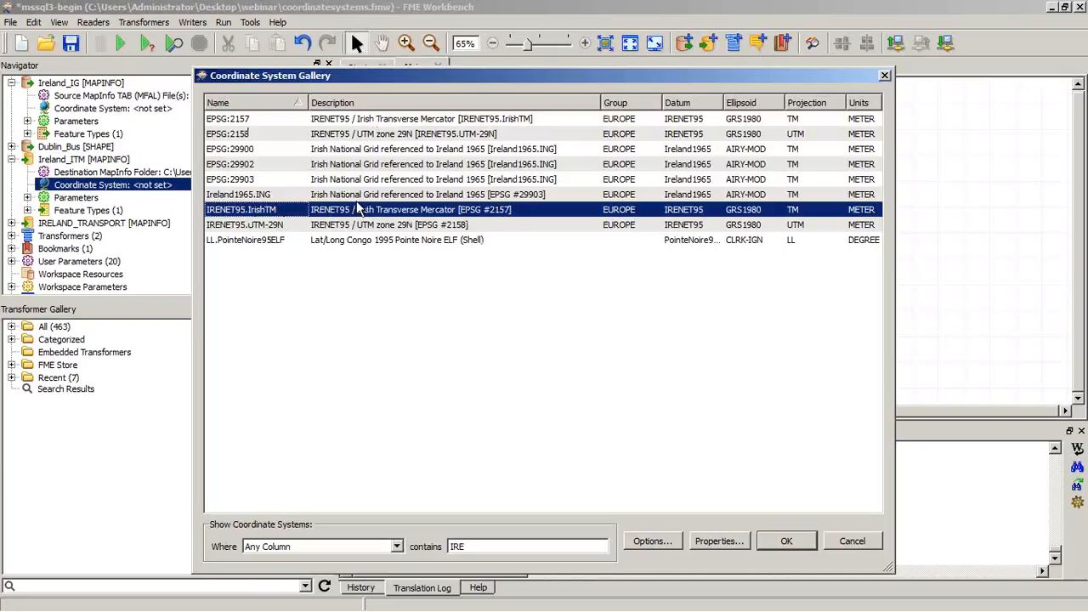
pyautogui.click(264, 196)
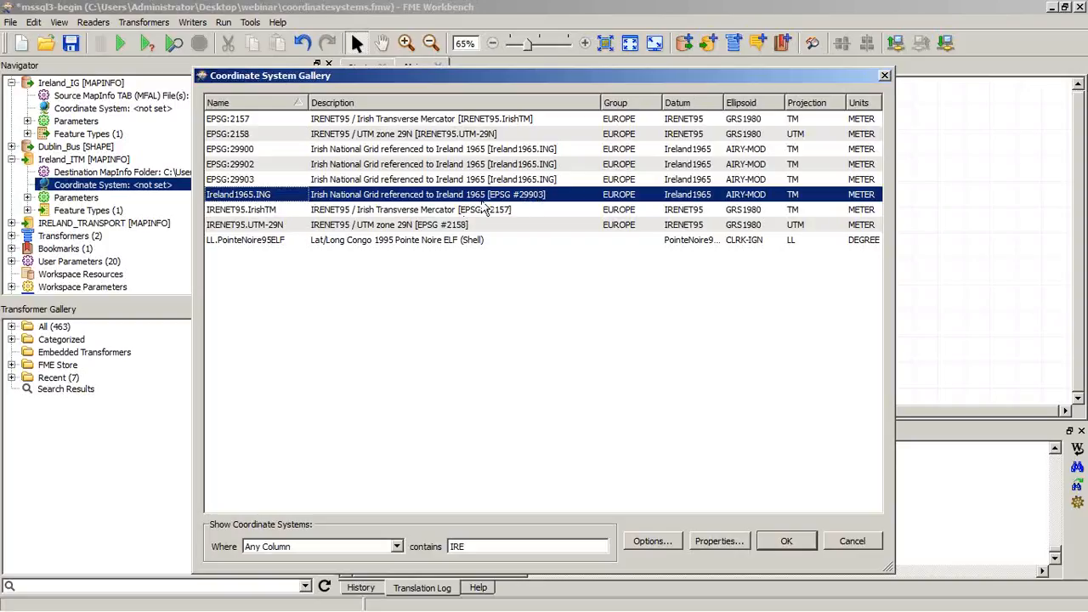
pyautogui.click(285, 181)
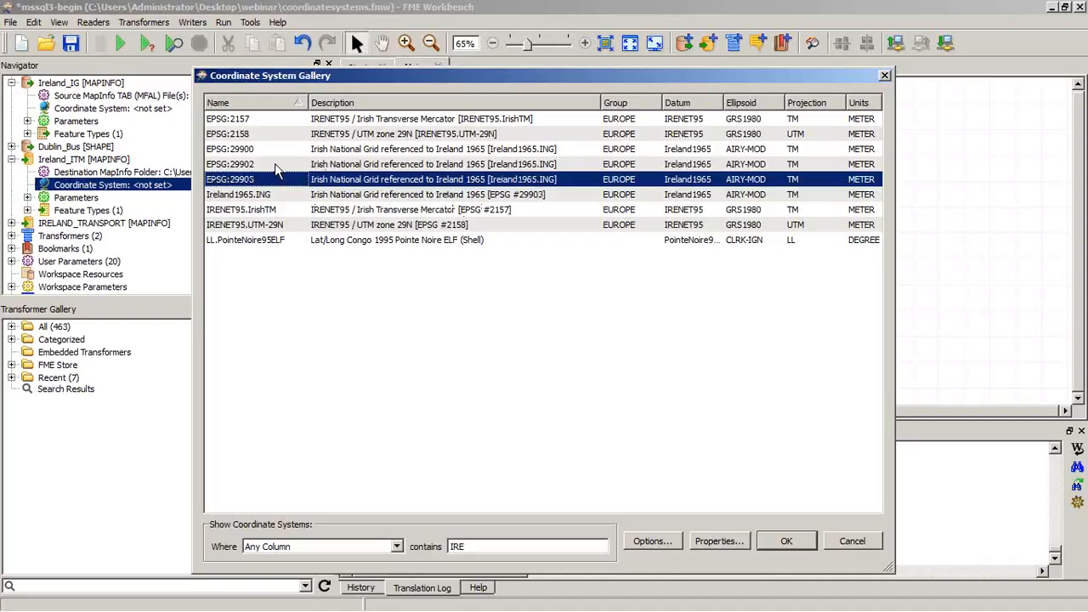
pyautogui.click(275, 163)
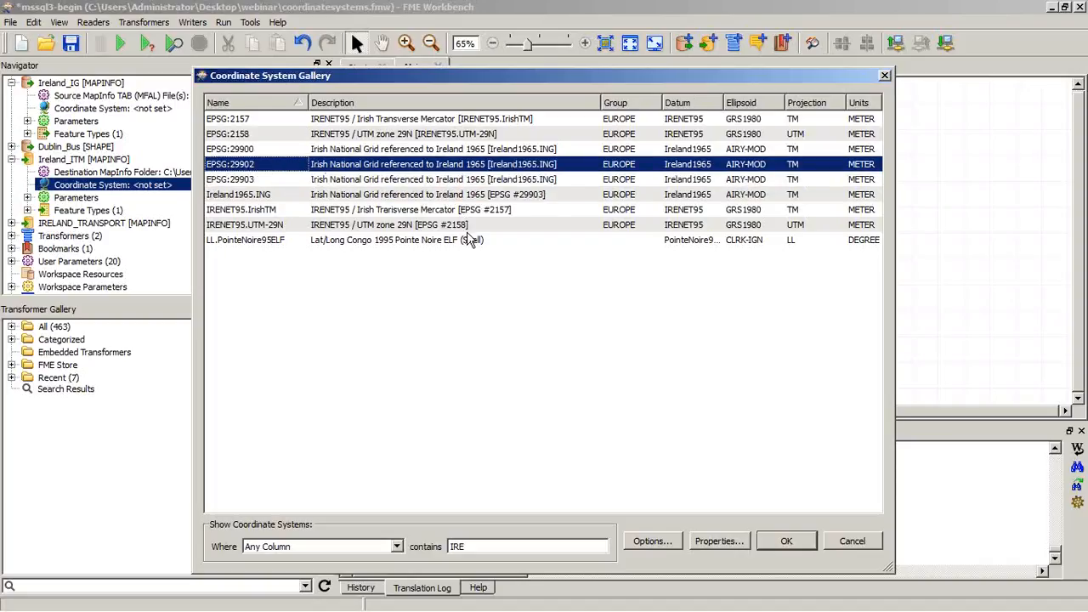
pyautogui.click(247, 213)
pyautogui.click(249, 196)
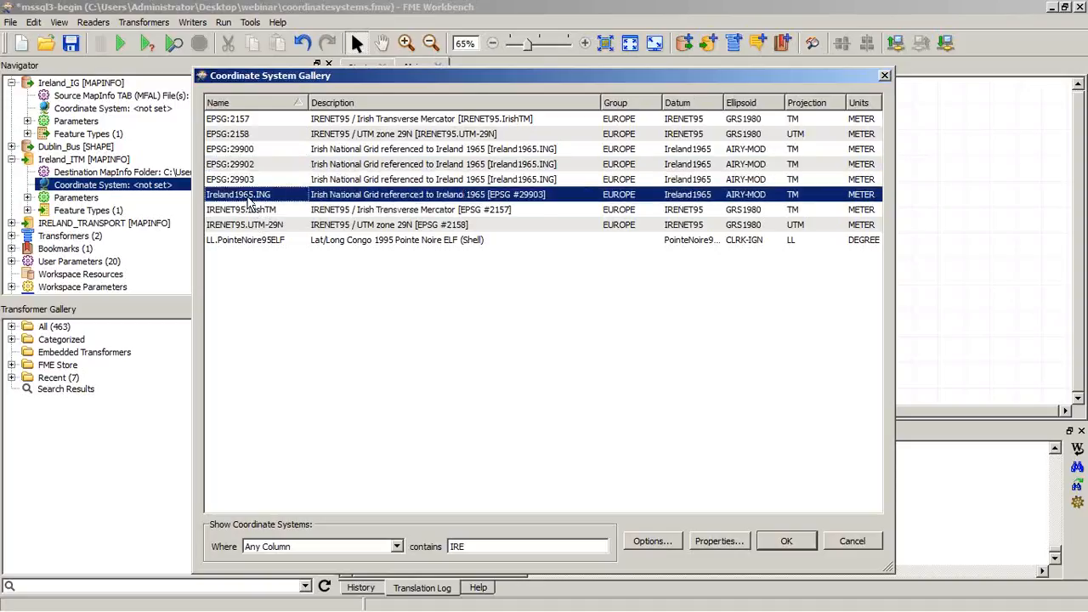
# Set the Ireland_ITM writer's coordinate system to IRENET95.IrishTM
pyautogui.click(248, 212)
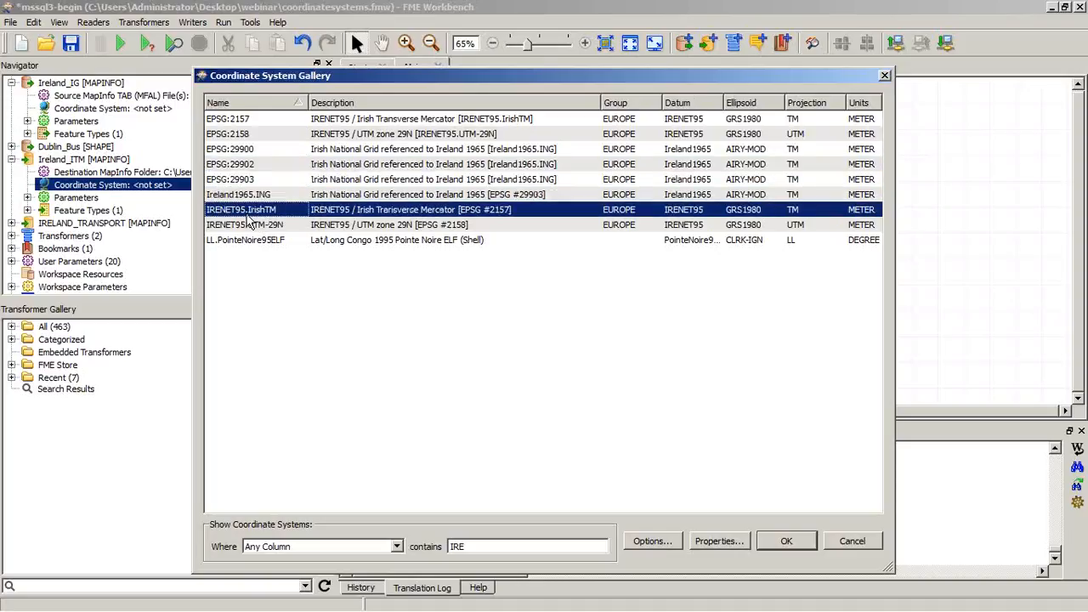
pyautogui.doubleClick(462, 212)
pyautogui.click(585, 329)
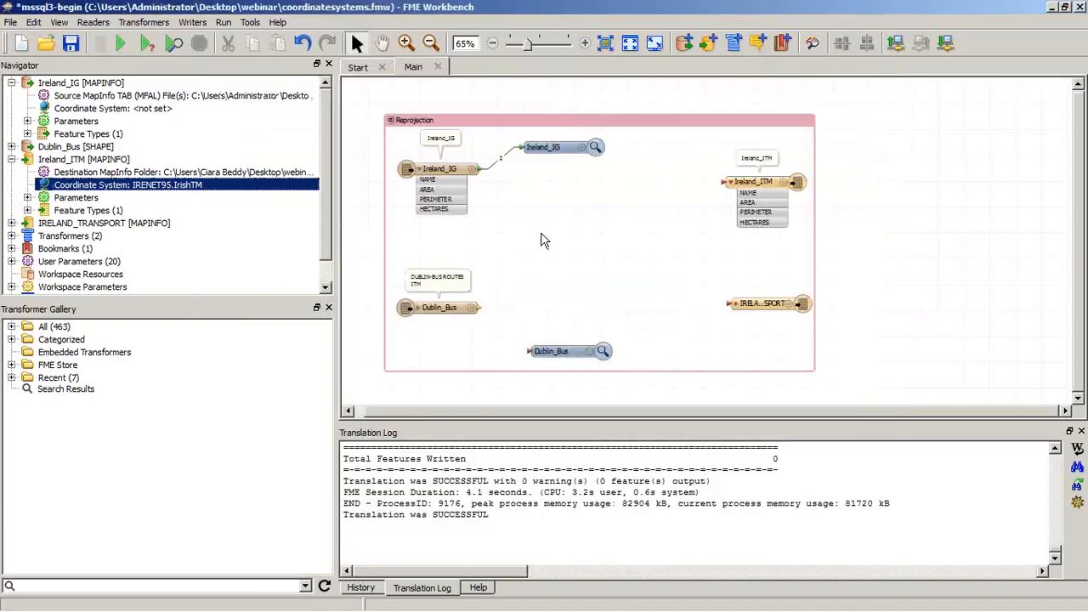
# Connect the Ireland_IG reader feature type to the Ireland_ITM writer feature type and review the writer's user attributes
pyautogui.moveTo(478, 168); pyautogui.dragTo(746, 174)
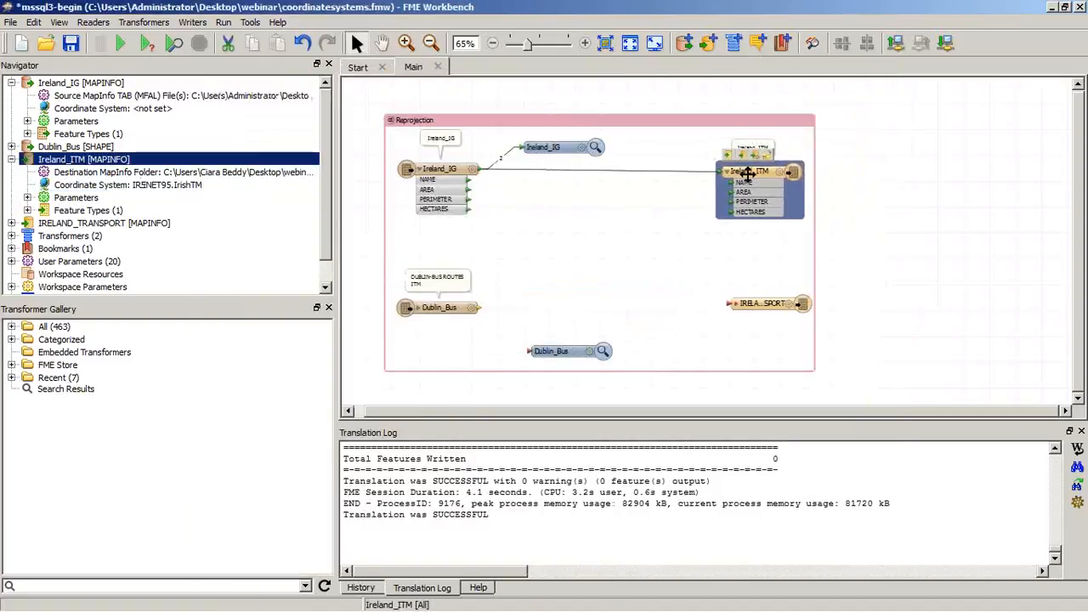
pyautogui.doubleClick(747, 172)
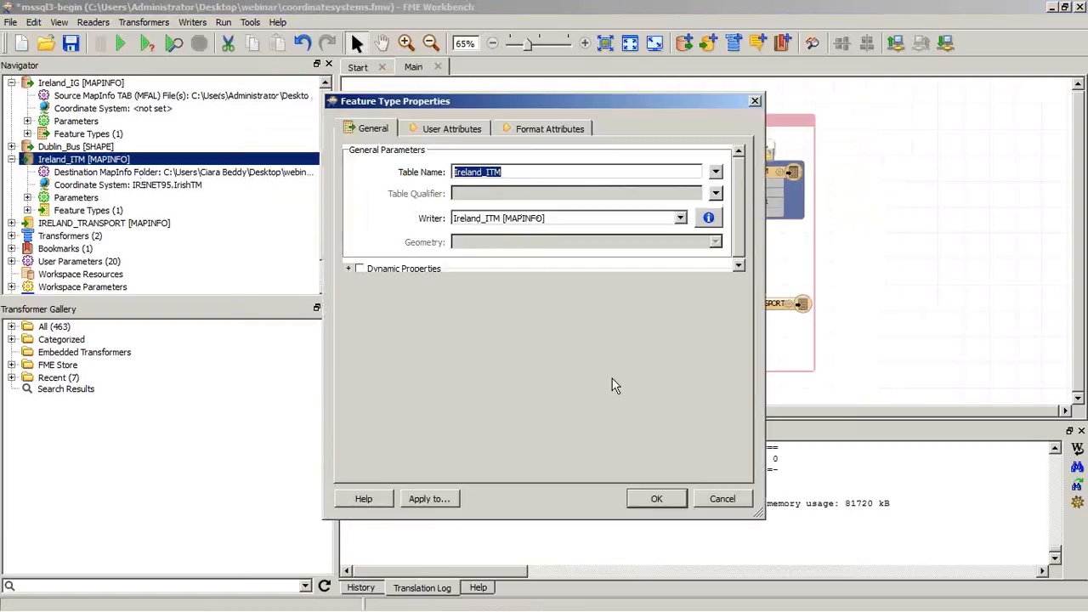
pyautogui.click(434, 128)
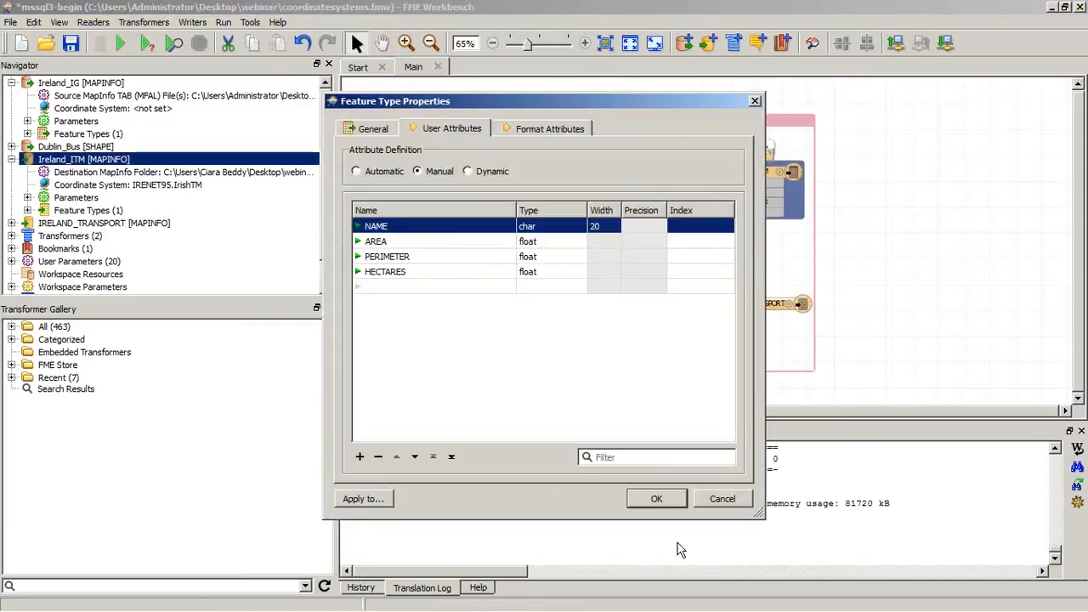
pyautogui.click(657, 499)
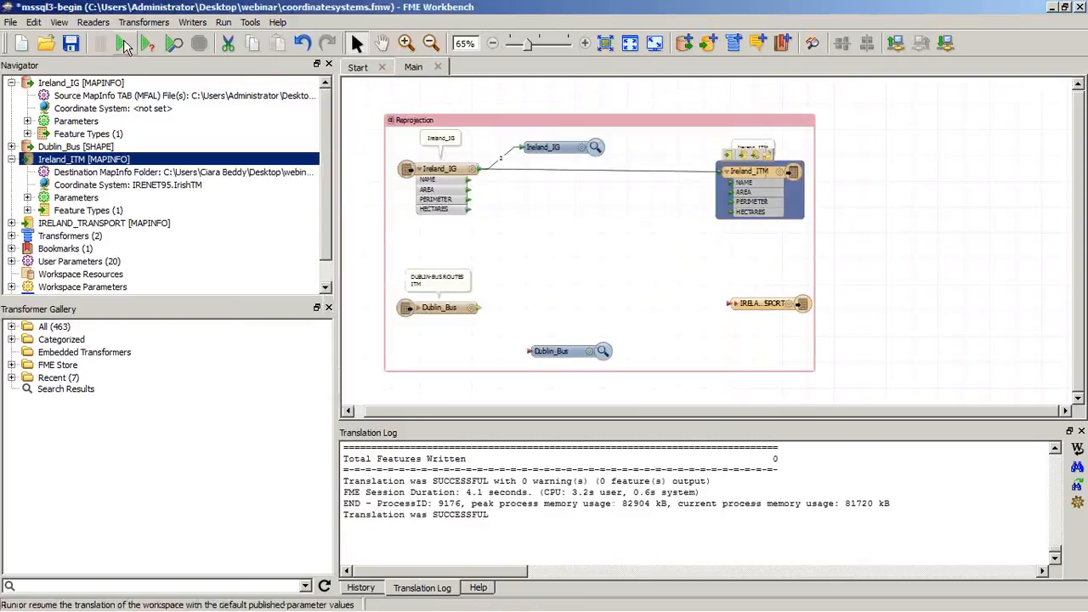
# Run the workspace and add the MapInfo table Ireland_ITM from the webinar Output folder to the inspector view
pyautogui.click(174, 43)
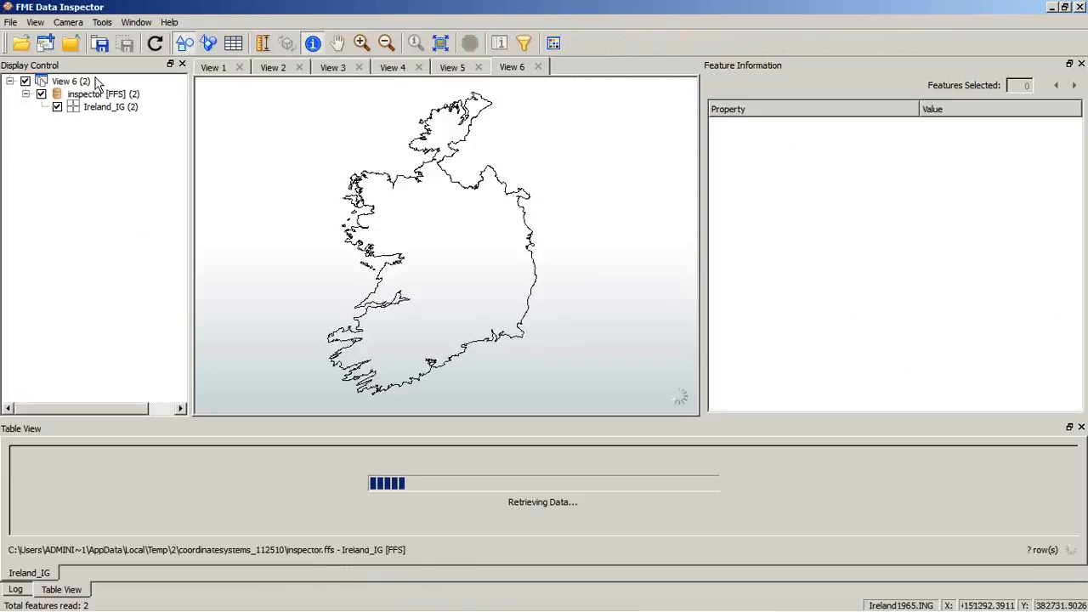
pyautogui.click(51, 44)
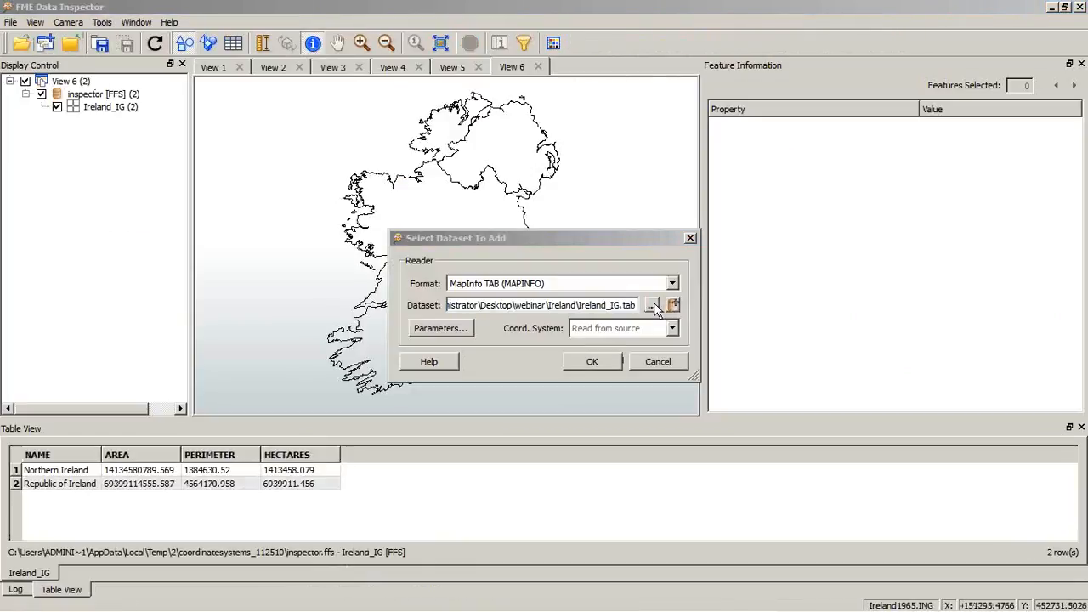
pyautogui.click(653, 305)
pyautogui.click(507, 247)
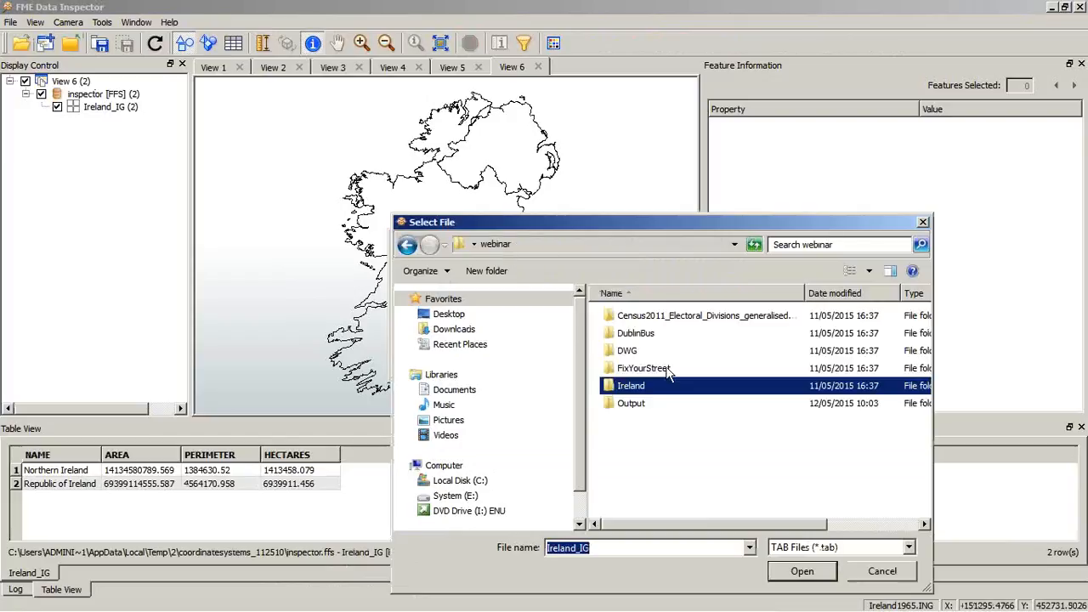
pyautogui.doubleClick(637, 403)
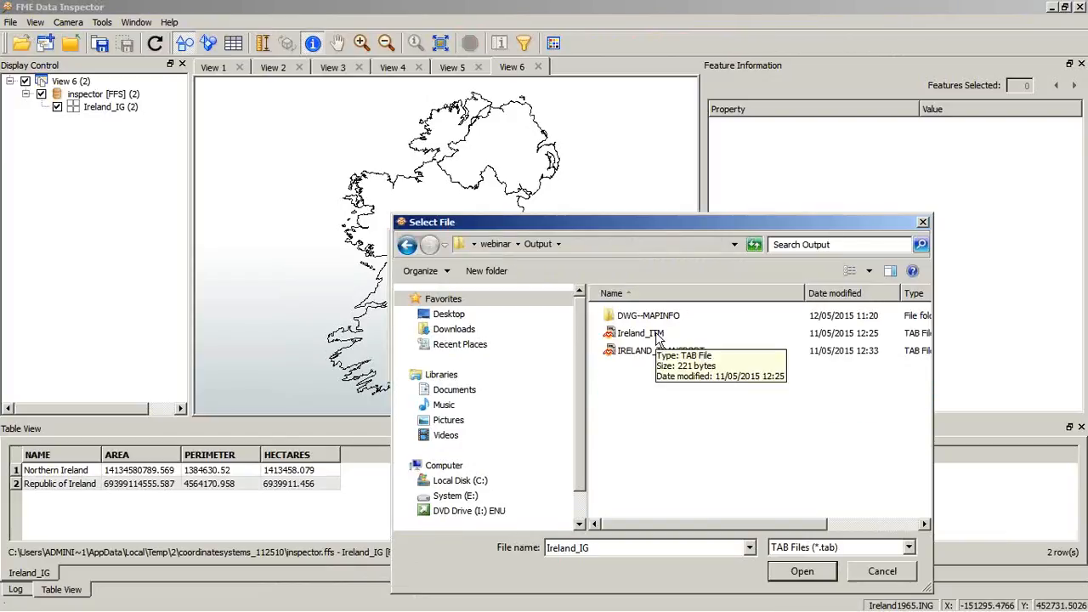
pyautogui.doubleClick(657, 337)
pyautogui.click(590, 362)
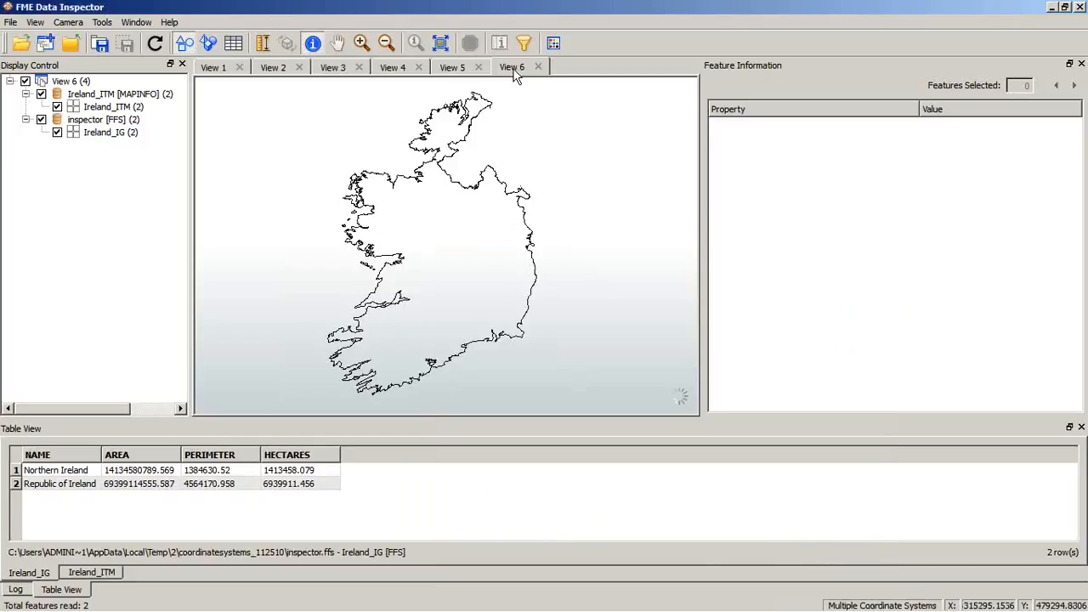
# Compare both datasets at full extent, hide the inspector dataset, check the Republic of Ireland feature's coordinate system, and return to Workbench
pyautogui.click(441, 42)
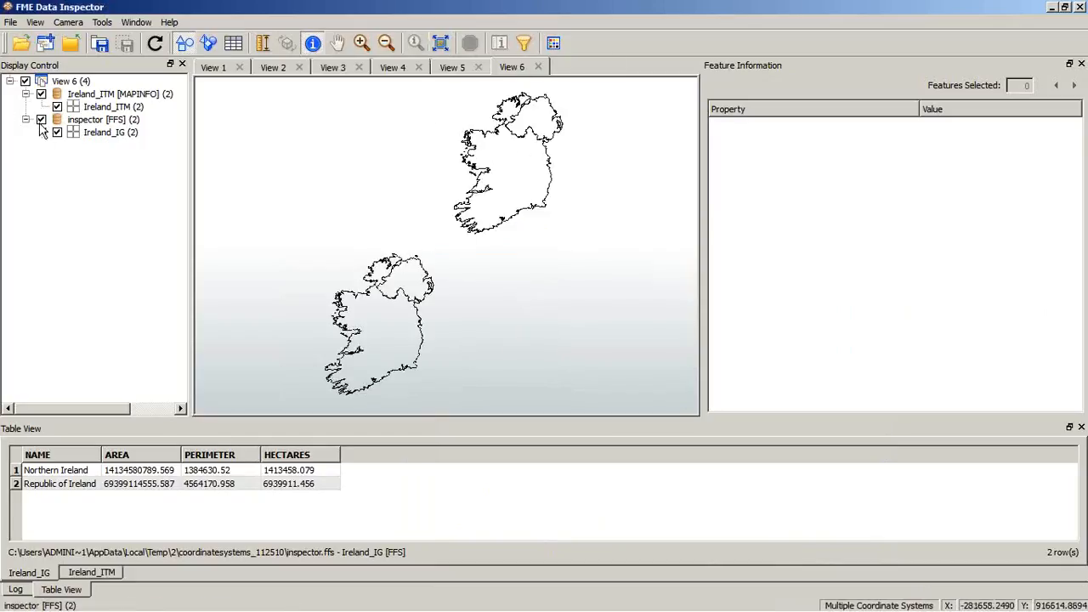
pyautogui.click(41, 120)
pyautogui.click(516, 160)
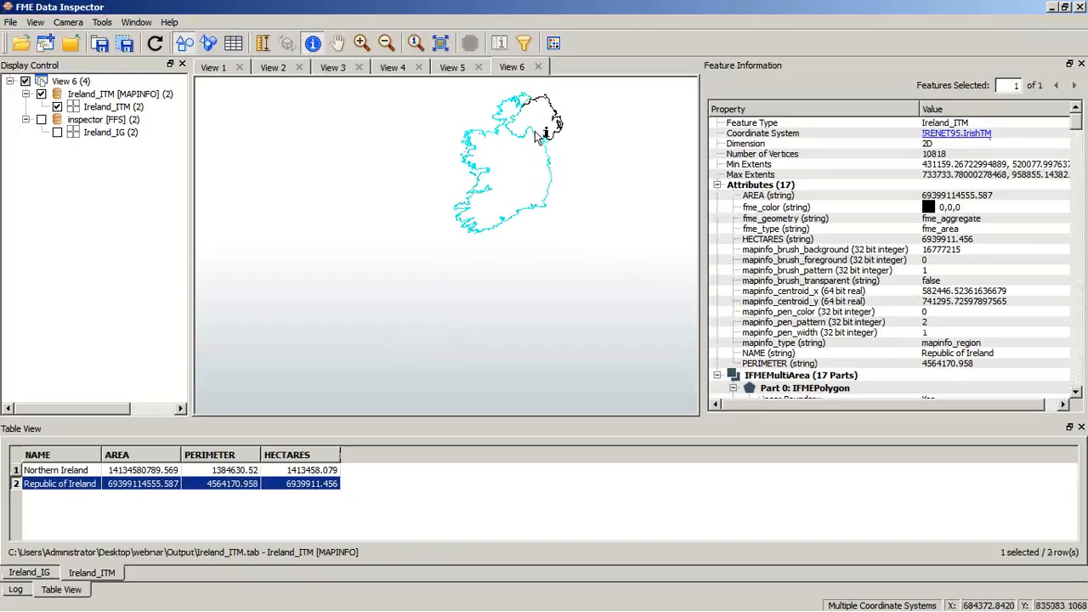
pyautogui.click(1051, 8)
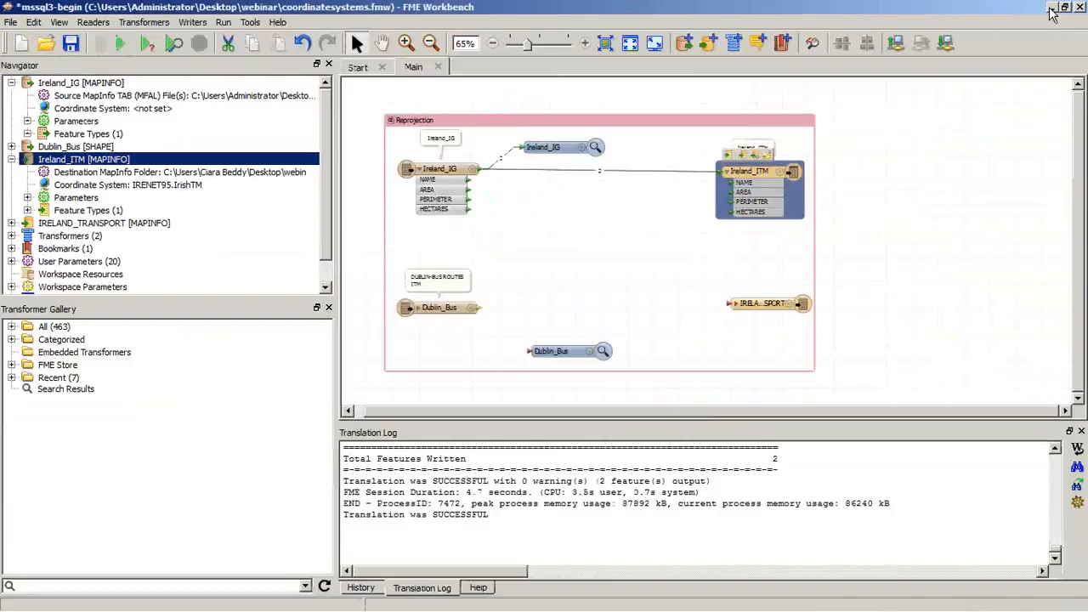
# Remove the direct connection between the Ireland_IG reader and Ireland_ITM writer feature types and add a Reprojector transformer
pyautogui.click(665, 172)
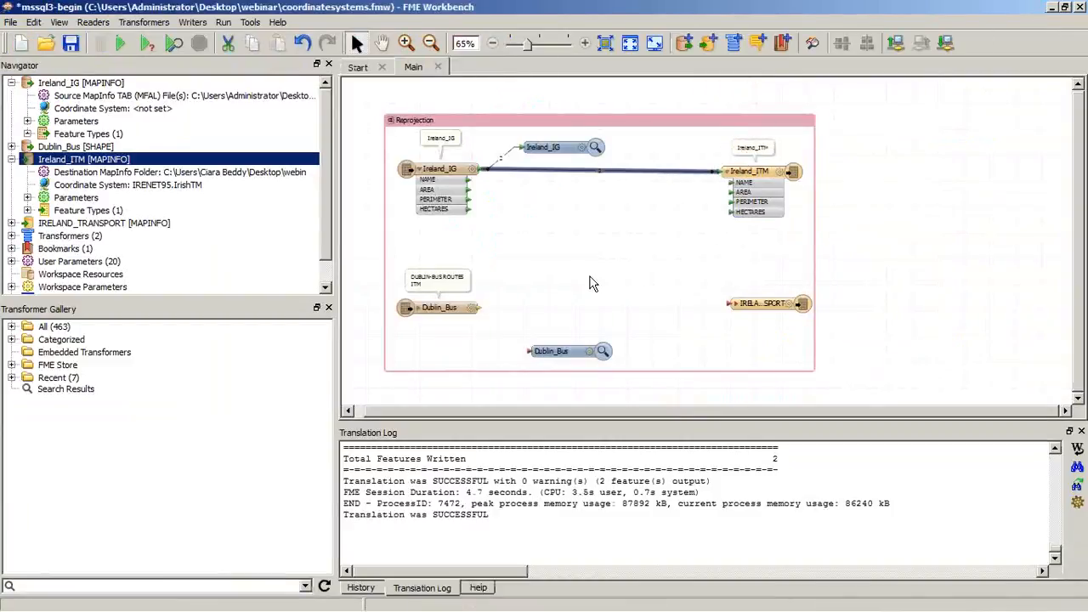
pyautogui.press('Delete')
pyautogui.write('REPROJEC')
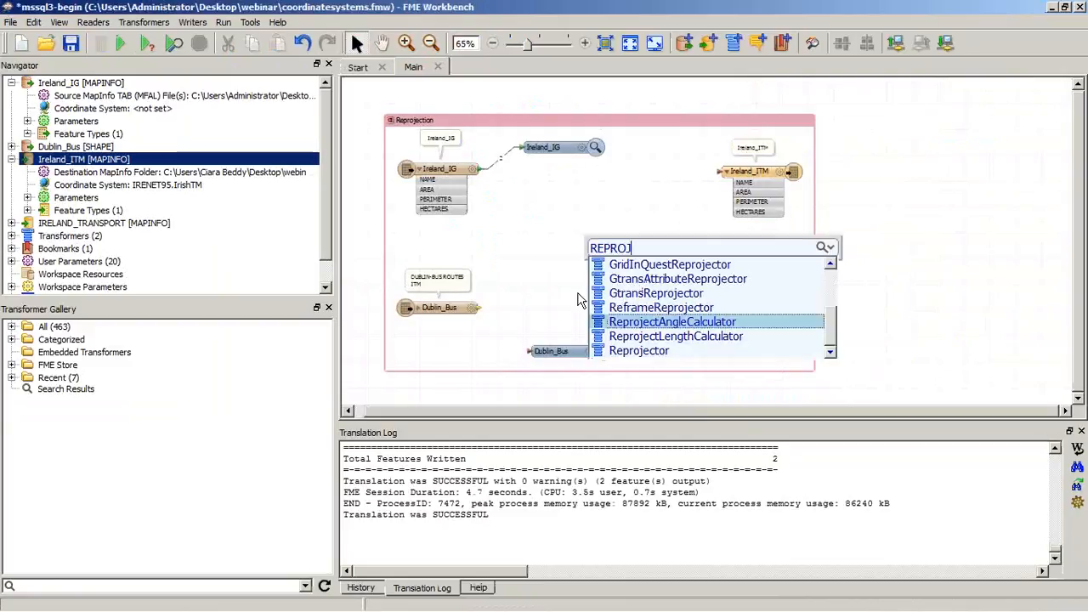
pyautogui.press('Down')
pyautogui.press('Down')
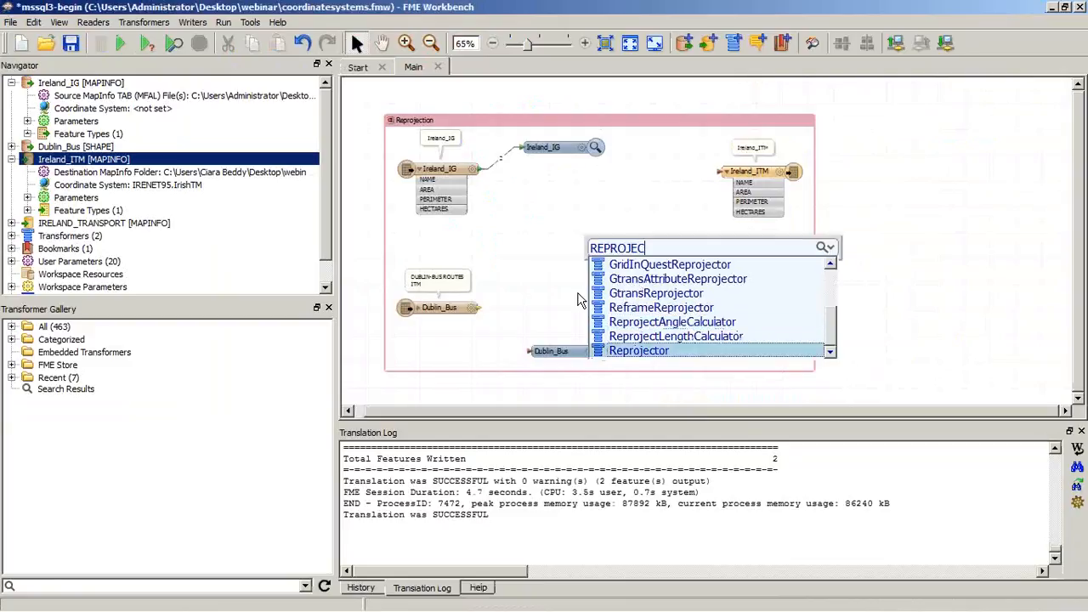
pyautogui.press('Return')
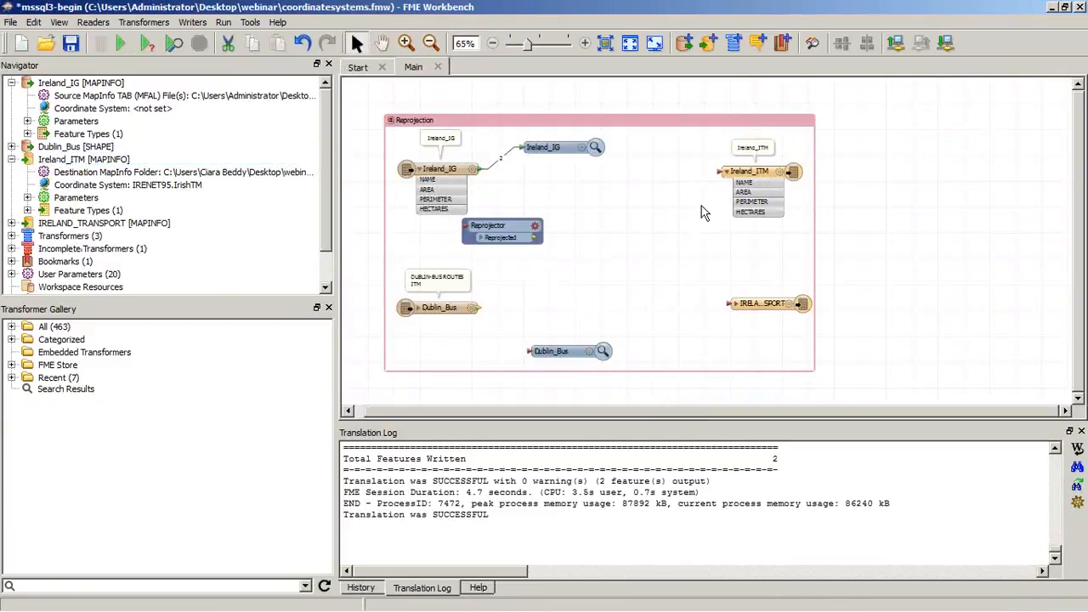
# Move the Ireland_ITM writer feature type slightly upward and place the Reprojector between the readers and writers in the Reprojection bookmark
pyautogui.moveTo(760, 177); pyautogui.dragTo(729, 161)
pyautogui.click(649, 152)
pyautogui.click(522, 244)
pyautogui.moveTo(522, 244); pyautogui.dragTo(603, 258)
pyautogui.click(627, 202)
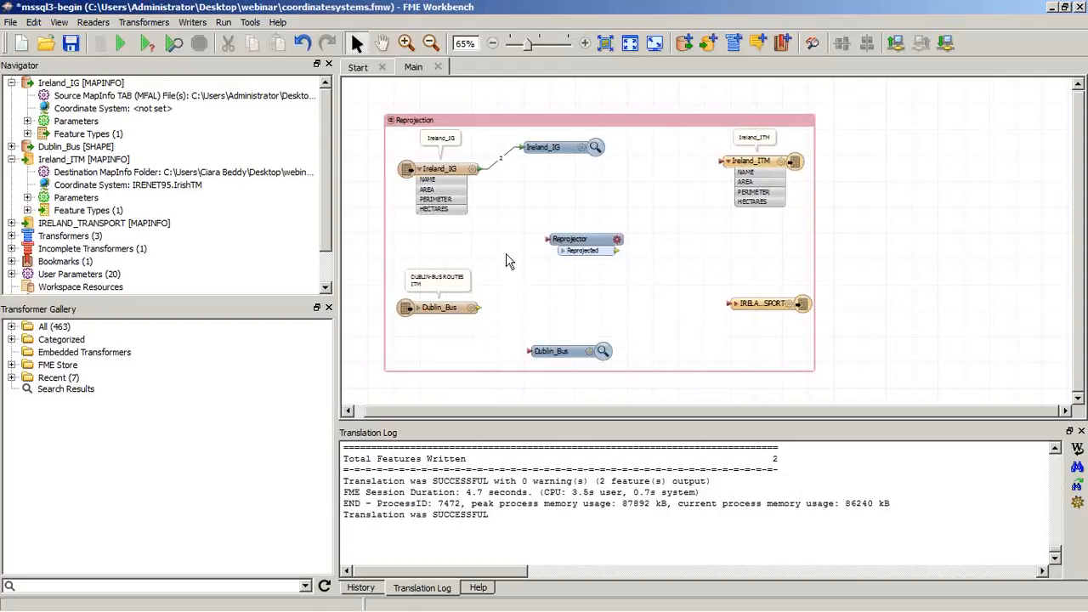
# Connect the Ireland_IG reader feature type to the Reprojector and set its destination coordinate system to IRENET95.IrishTM
pyautogui.doubleClick(575, 245)
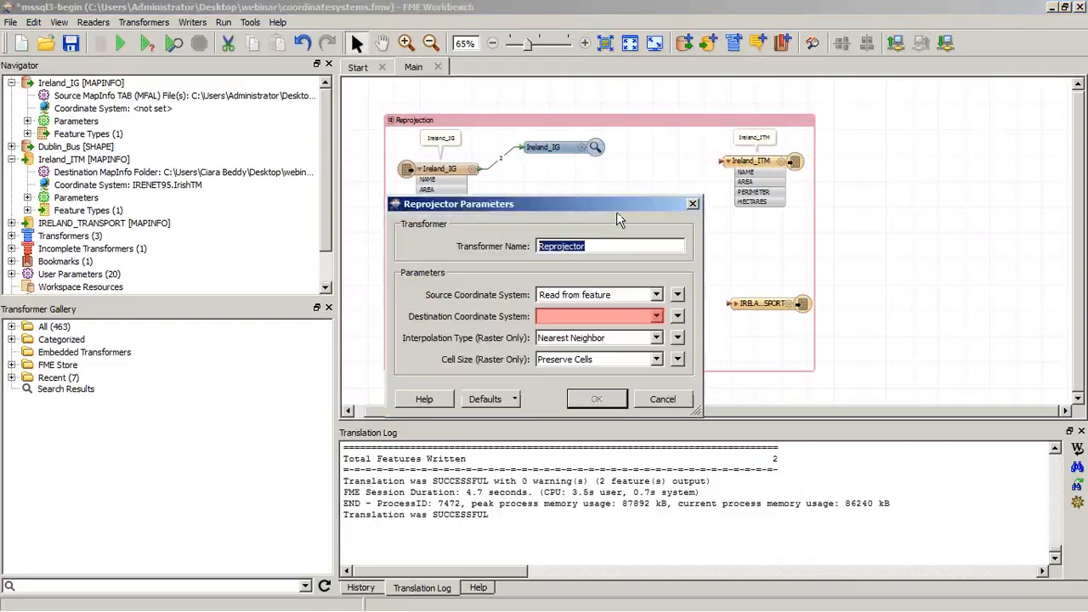
pyautogui.click(663, 399)
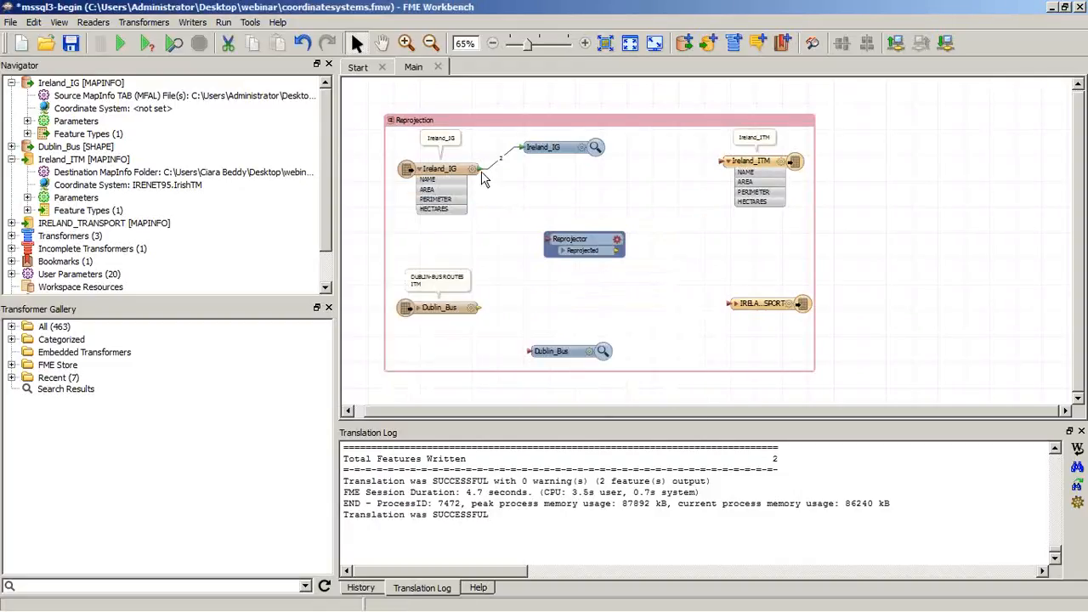
pyautogui.moveTo(481, 169); pyautogui.dragTo(551, 242)
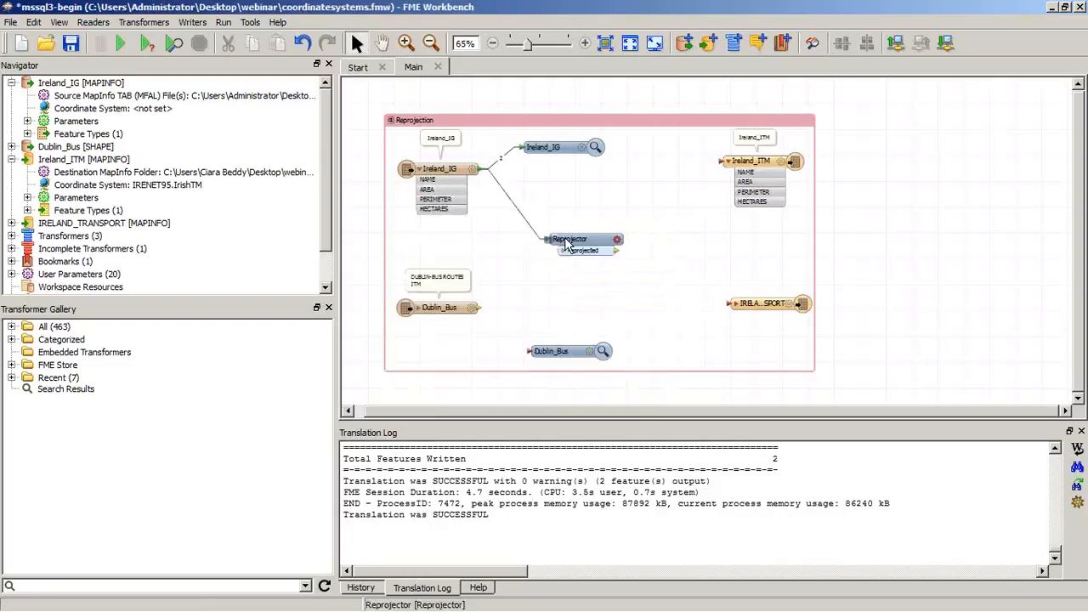
pyautogui.doubleClick(571, 240)
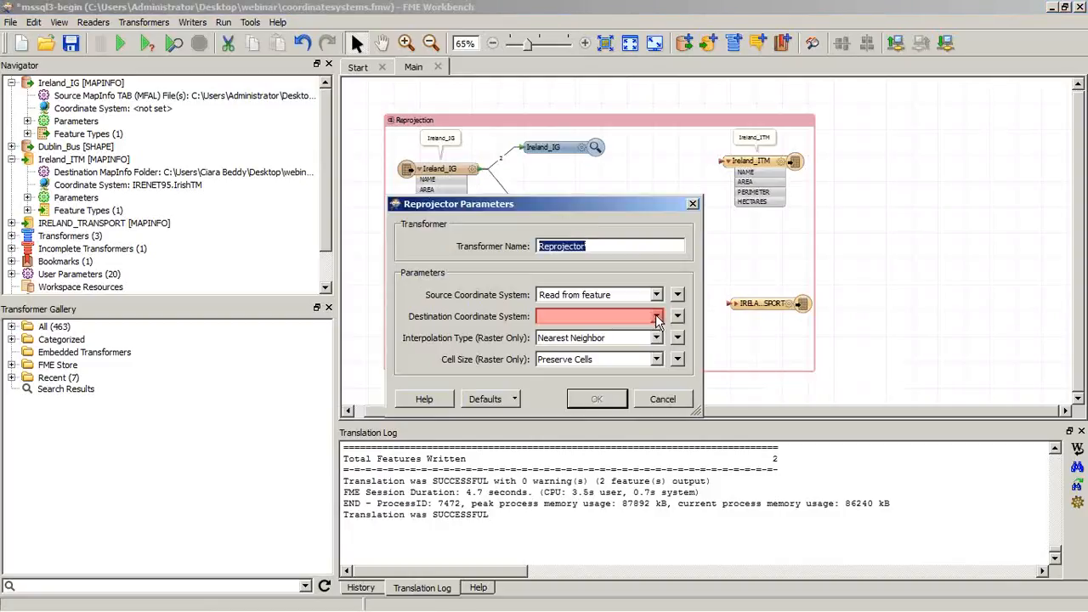
pyautogui.click(655, 317)
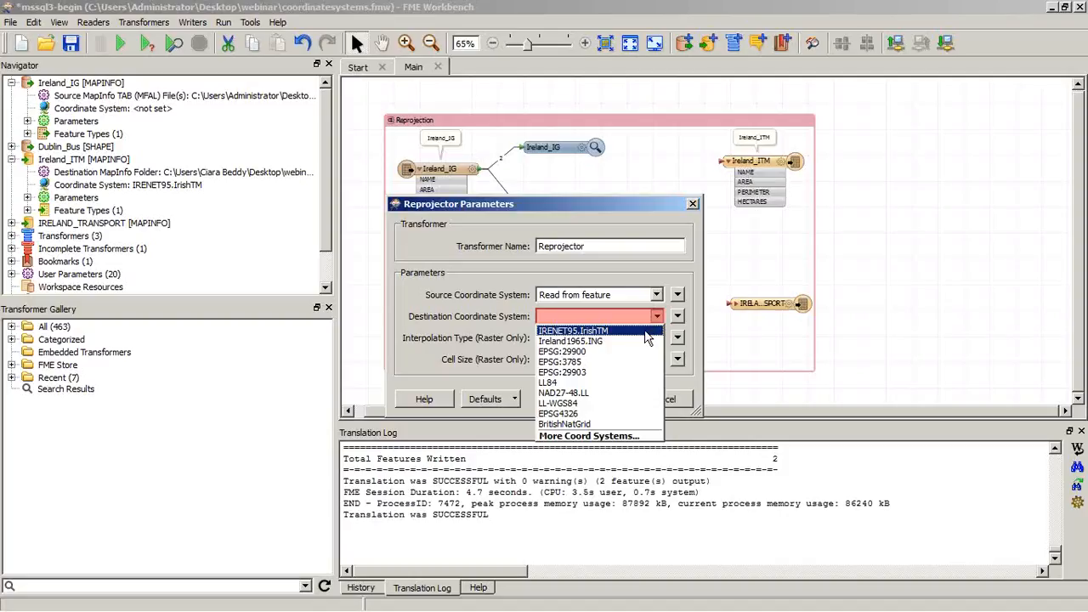
pyautogui.click(647, 333)
pyautogui.click(600, 398)
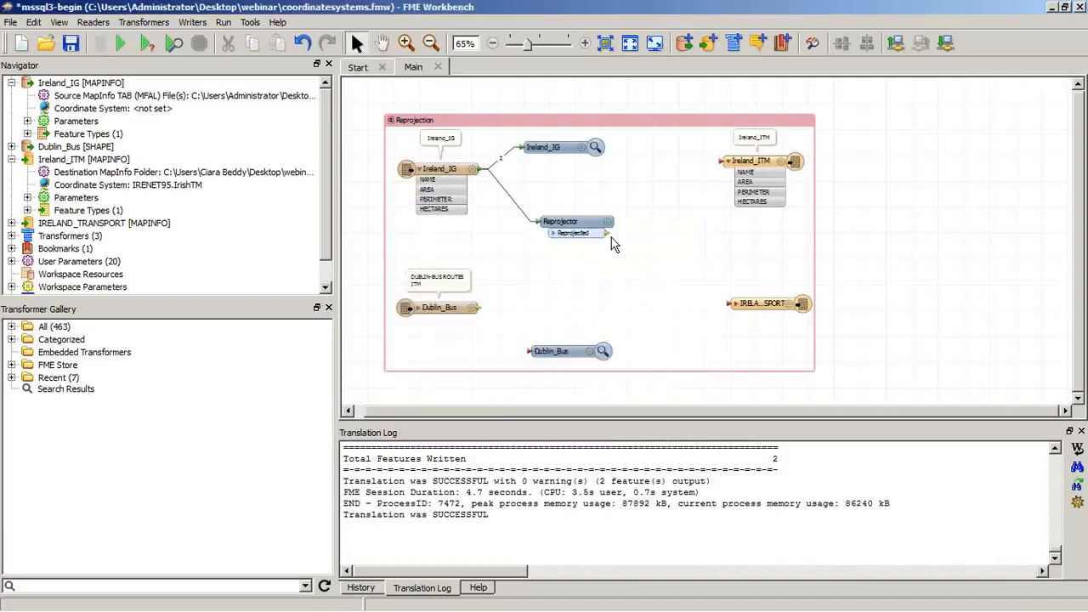
# Attach an Inspector to the Reprojector's Reprojected port and name it Reprojector_ITM
pyautogui.click(607, 234)
pyautogui.click(667, 243)
pyautogui.moveTo(683, 226); pyautogui.dragTo(554, 265)
pyautogui.doubleClick(689, 271)
pyautogui.write('ITM')
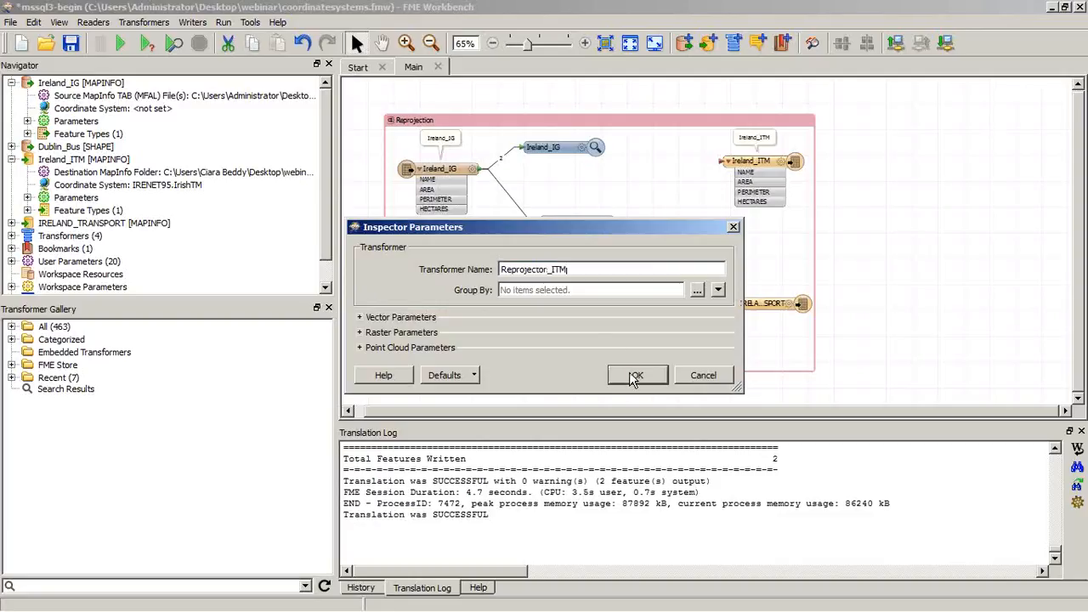
pyautogui.click(633, 374)
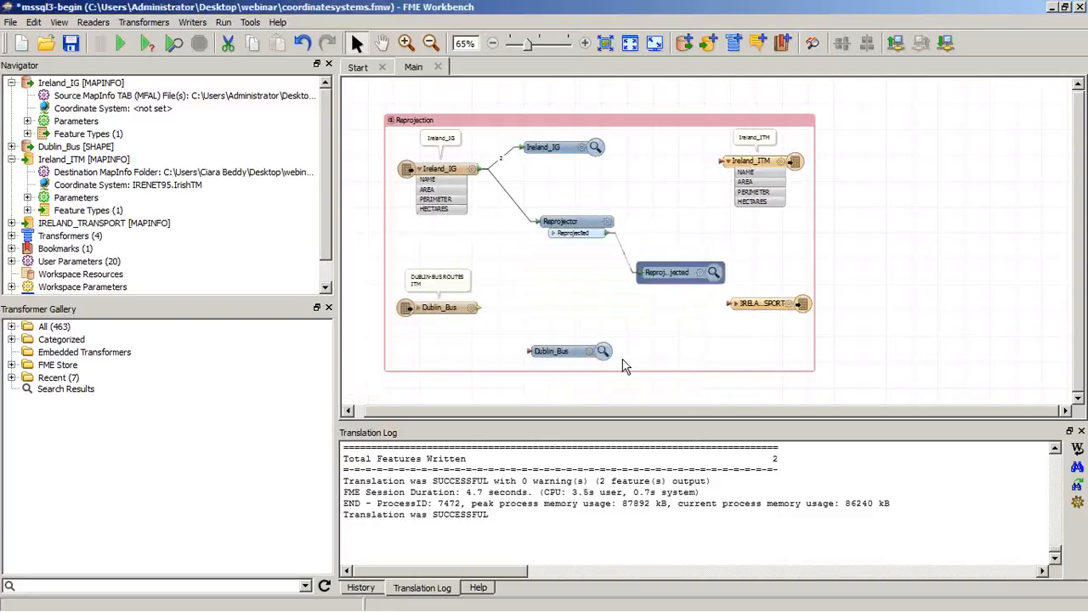
# Connect the Dublin_Bus reader feature type to the Dublin_Bus inspector and place that inspector below Reprojector_ITM
pyautogui.moveTo(479, 308); pyautogui.dragTo(562, 322)
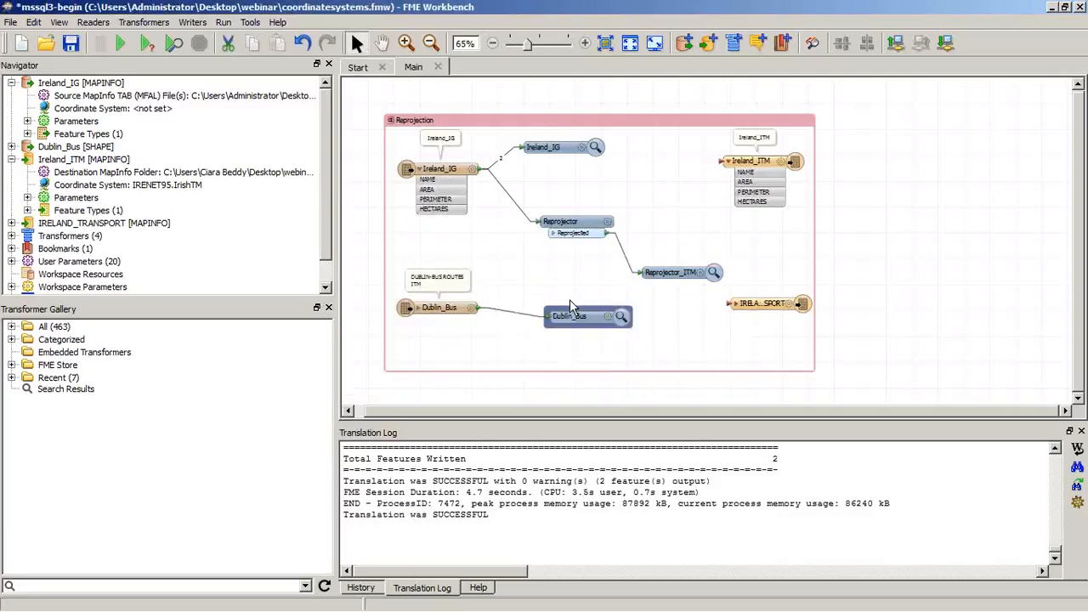
pyautogui.click(438, 307)
pyautogui.doubleClick(438, 307)
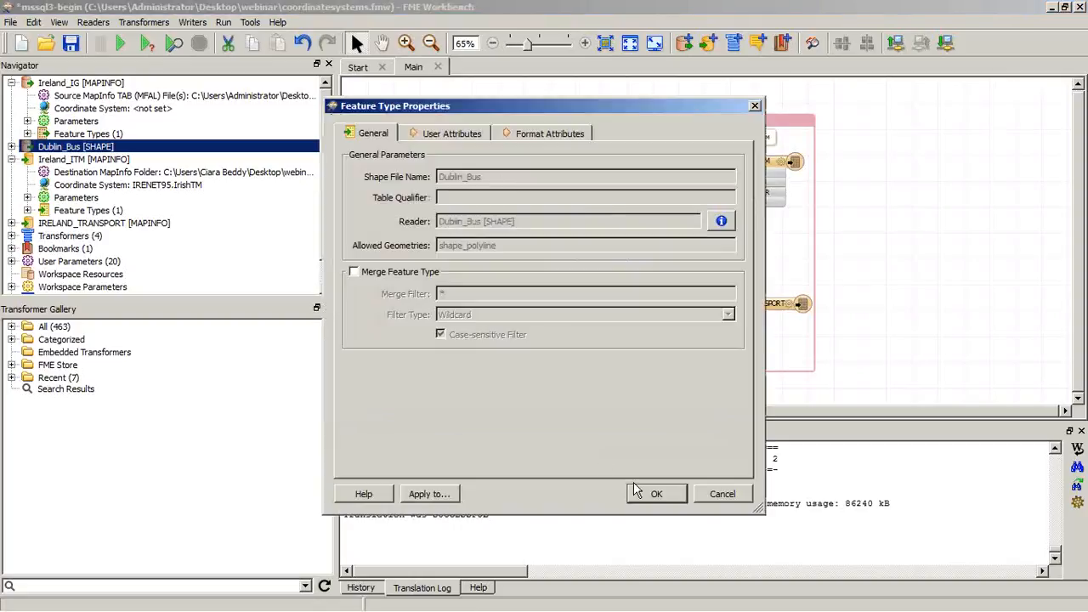
pyautogui.click(656, 494)
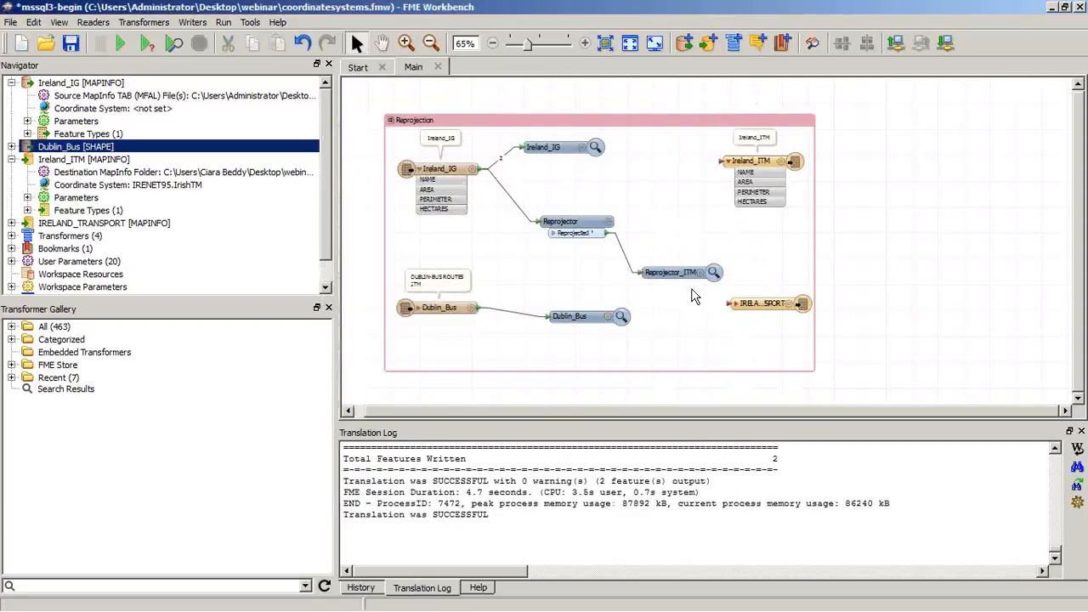
pyautogui.moveTo(617, 316); pyautogui.dragTo(693, 316)
pyautogui.click(690, 257)
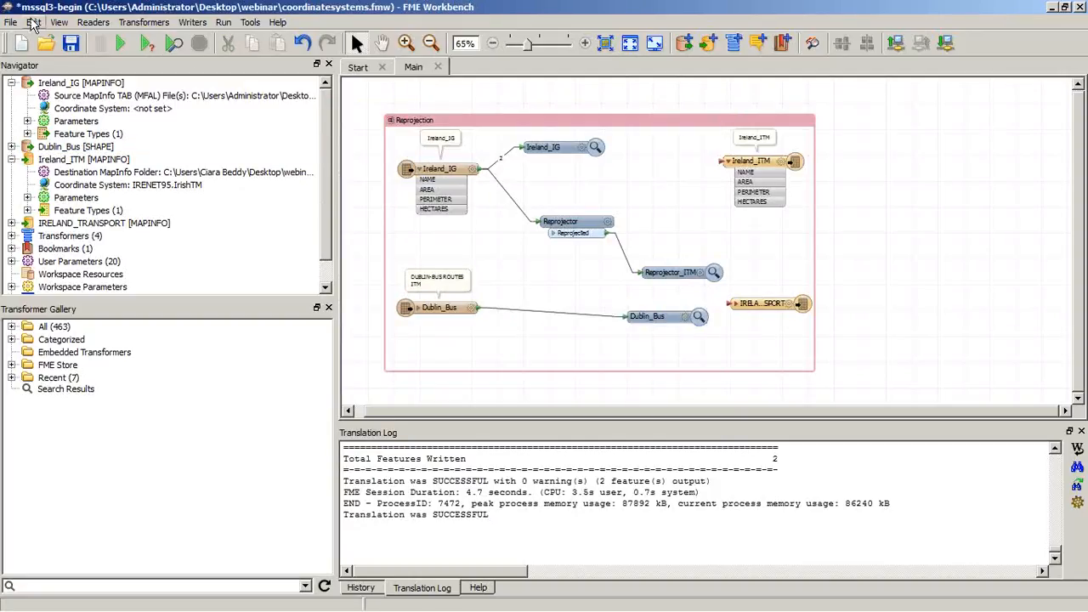
# Run the workspace and check the parameters of the Reprojector_ITM inspector
pyautogui.click(119, 45)
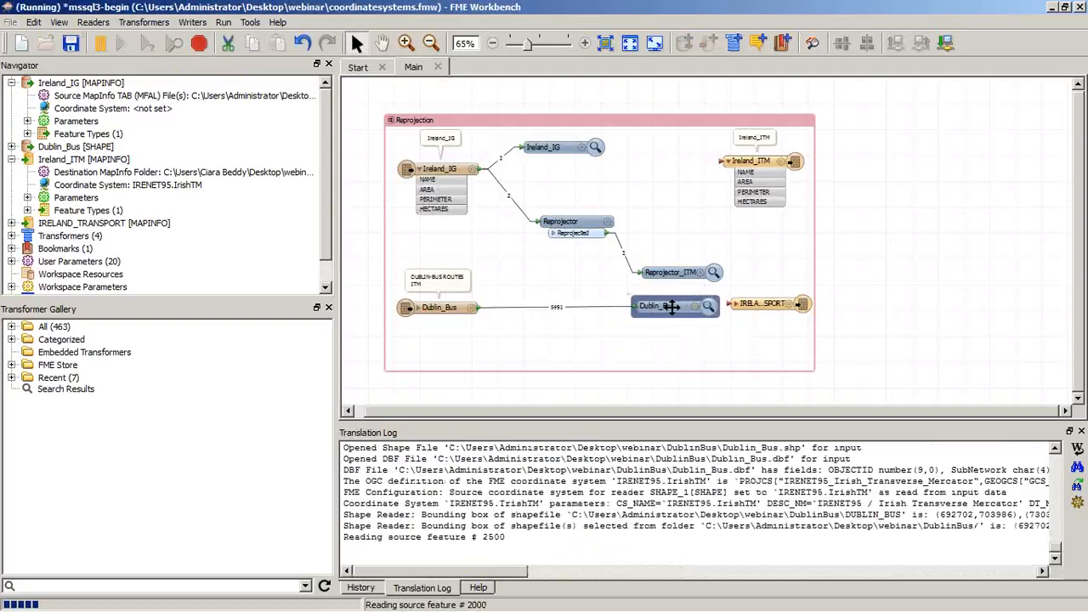
pyautogui.doubleClick(671, 272)
pyautogui.click(702, 375)
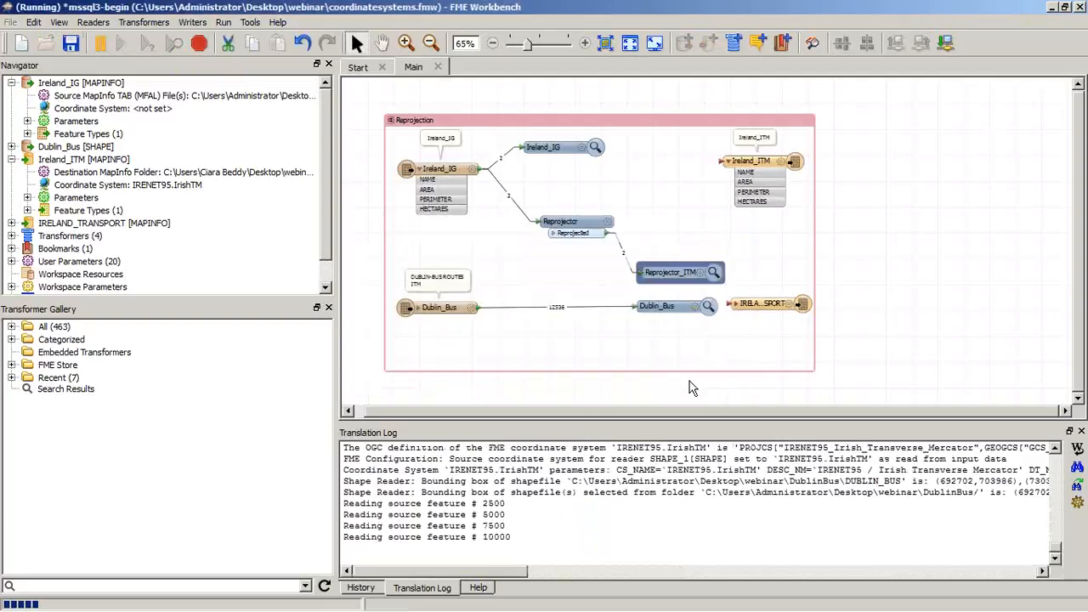
# In FME Data Inspector, hide Ireland_IG and examine the Dublin_Bus routes against the Reprojector_ITM coastline up close, and return to Workbench
pyautogui.moveTo(253, 603)
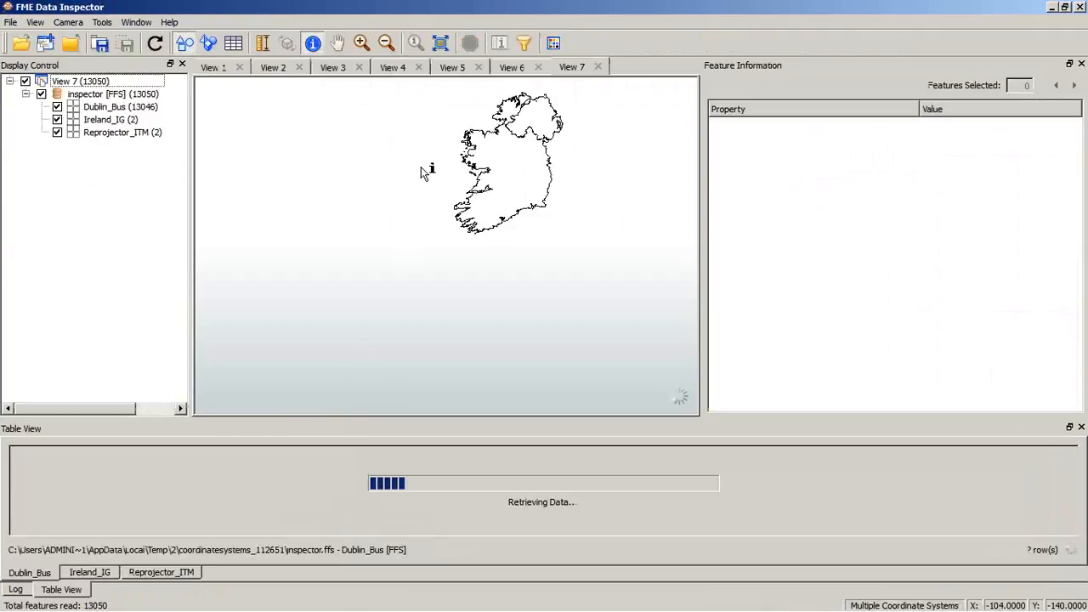
pyautogui.click(57, 119)
pyautogui.click(362, 44)
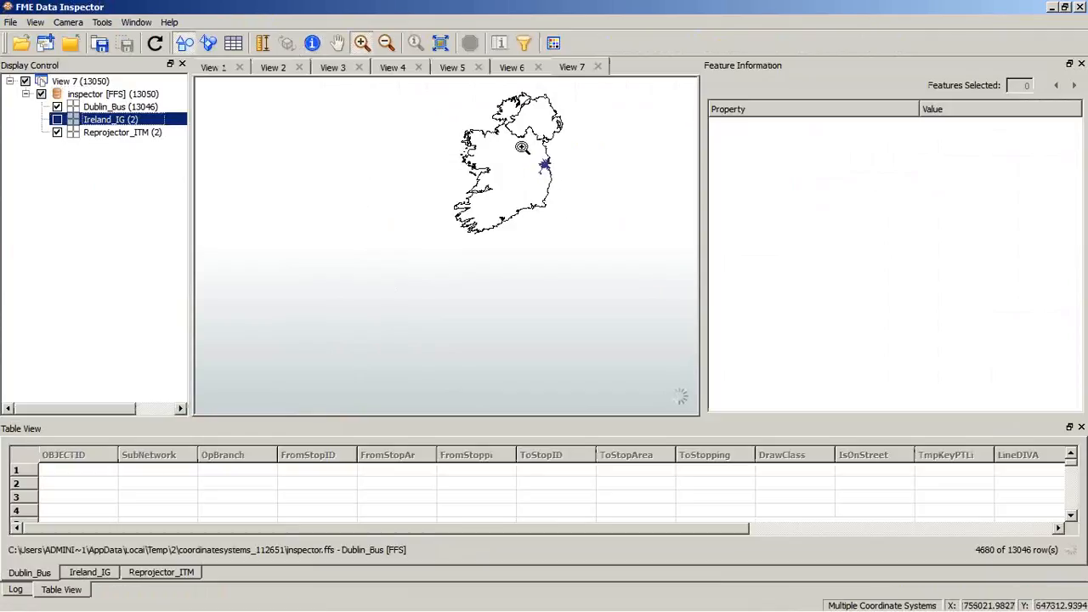
pyautogui.moveTo(487, 145); pyautogui.dragTo(572, 184)
pyautogui.moveTo(498, 165); pyautogui.dragTo(587, 245)
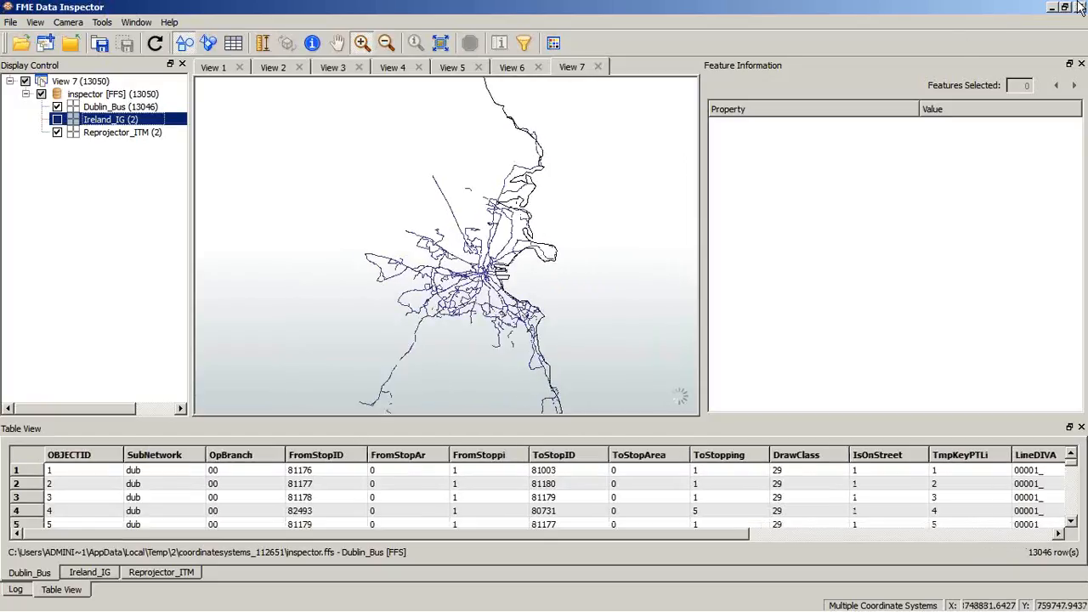
pyautogui.click(1052, 8)
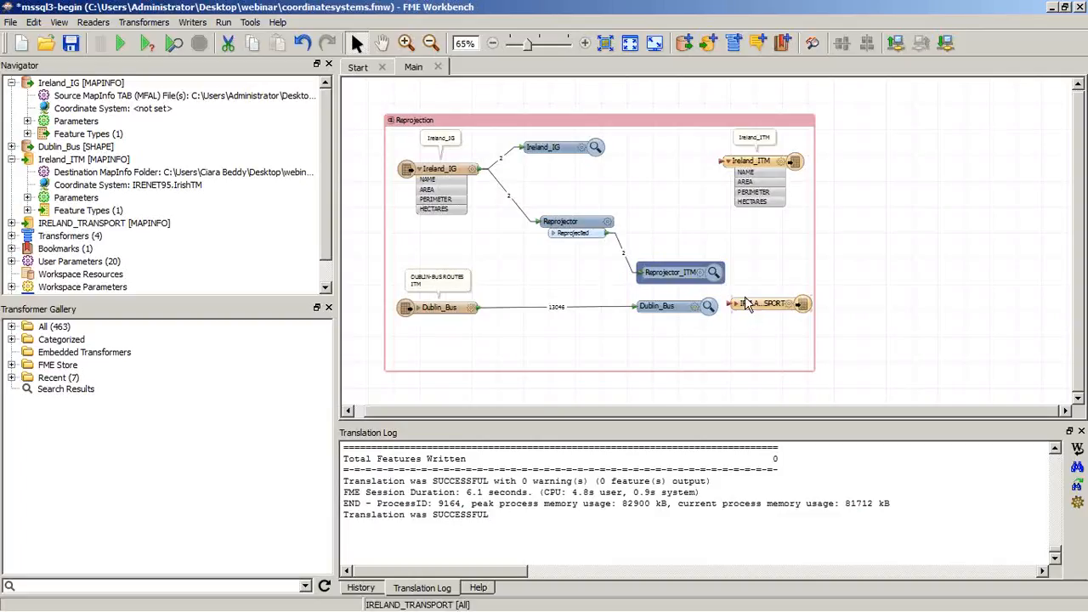
# Shift the IRELAND_TRANSPORT writer feature type slightly and review its table name in the feature type properties
pyautogui.moveTo(757, 304); pyautogui.dragTo(769, 289)
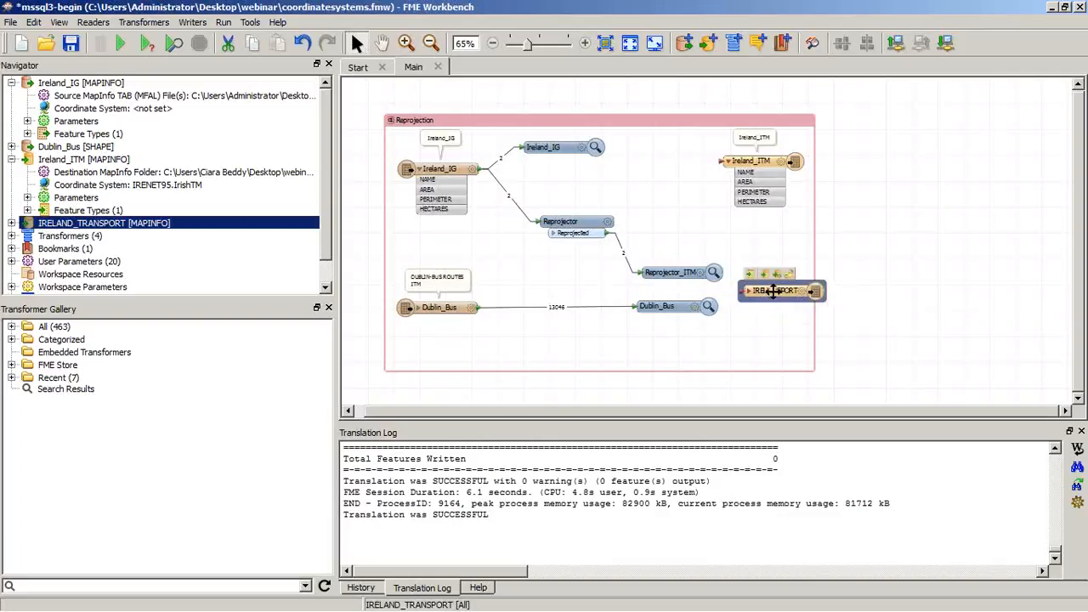
pyautogui.doubleClick(773, 292)
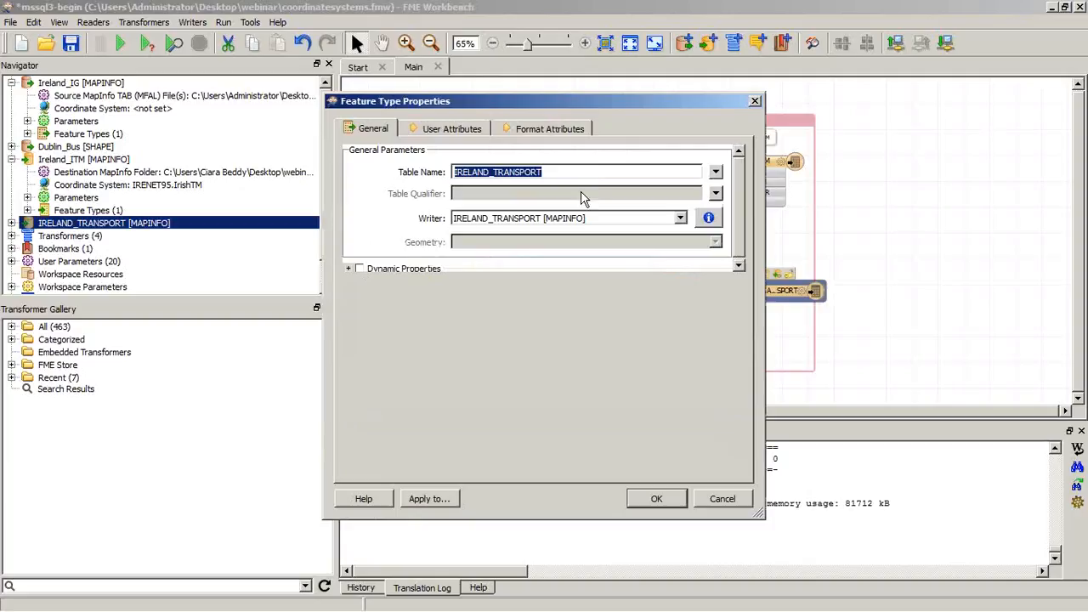
pyautogui.click(586, 172)
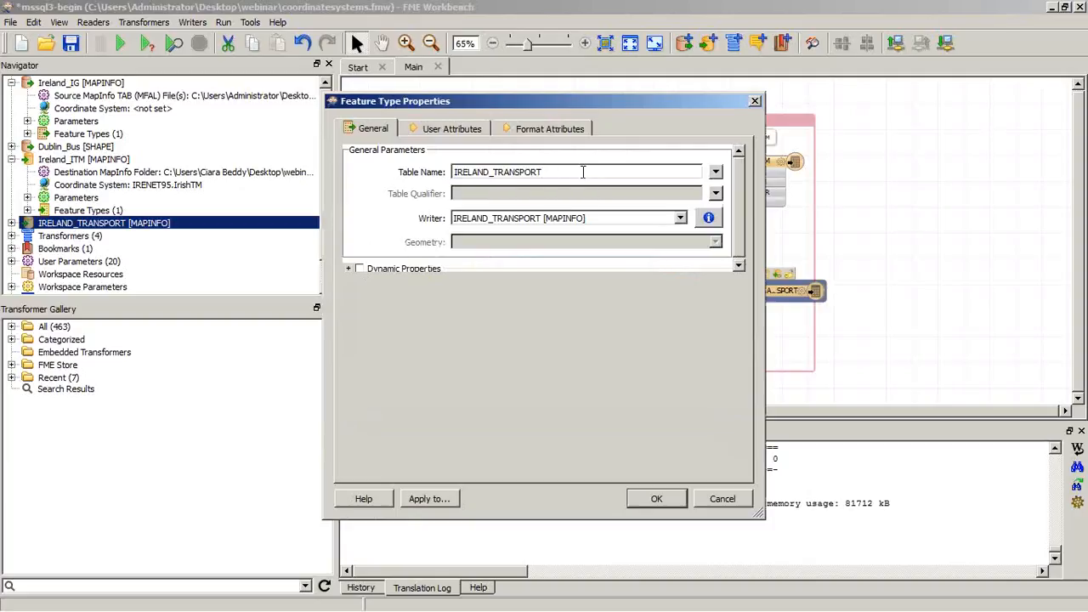
pyautogui.moveTo(557, 169); pyautogui.dragTo(435, 167)
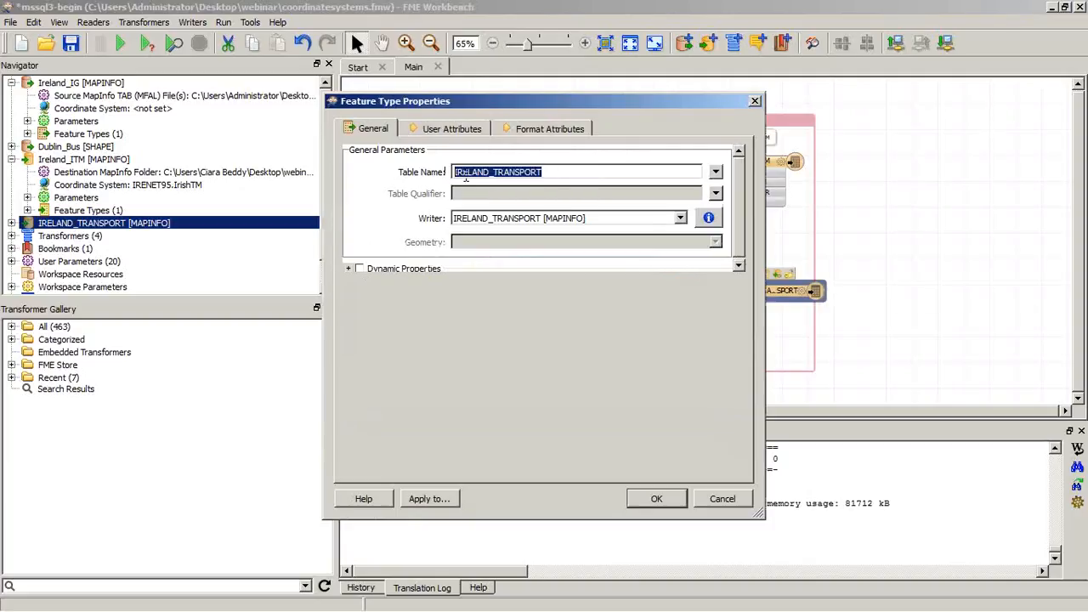
pyautogui.click(723, 500)
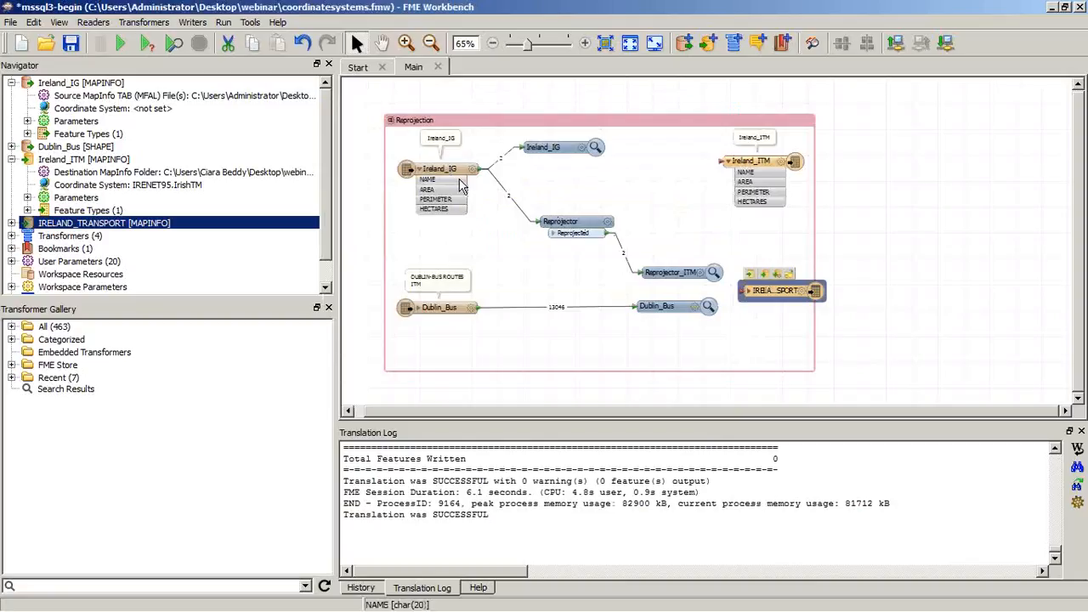
# Widen and heighten the Reprojection bookmark and move the Ireland_ITM writer feature type further right inside it
pyautogui.click(767, 338)
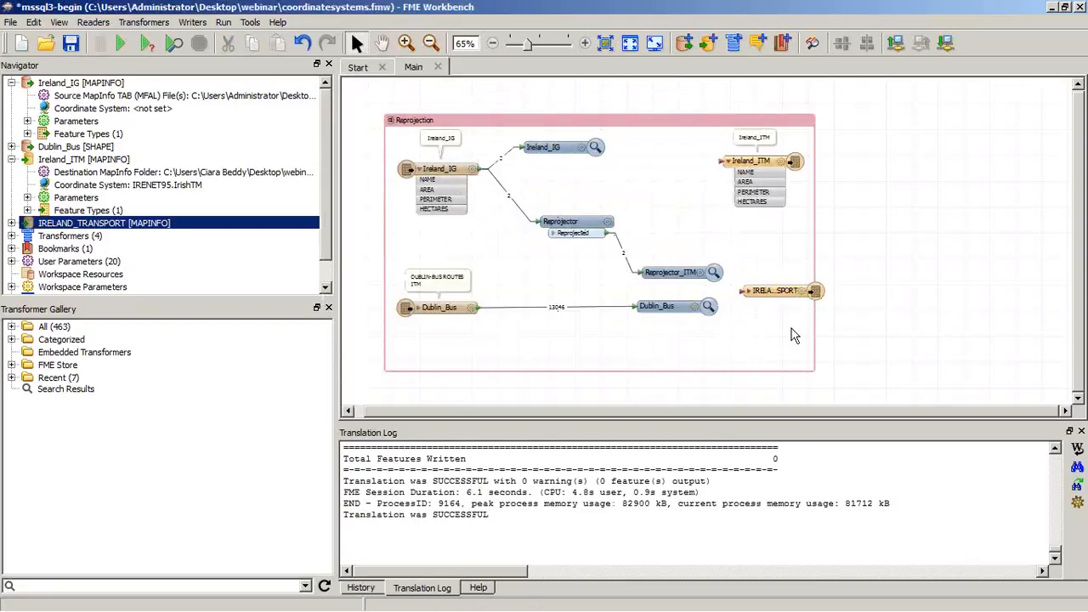
pyautogui.moveTo(813, 266); pyautogui.dragTo(874, 266)
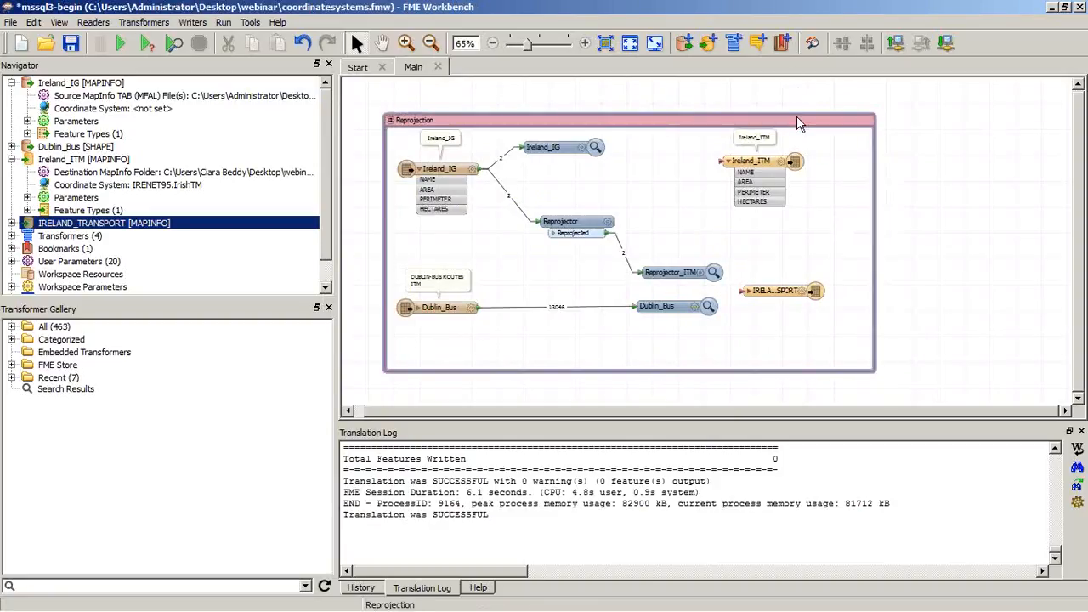
pyautogui.moveTo(797, 106); pyautogui.dragTo(797, 87)
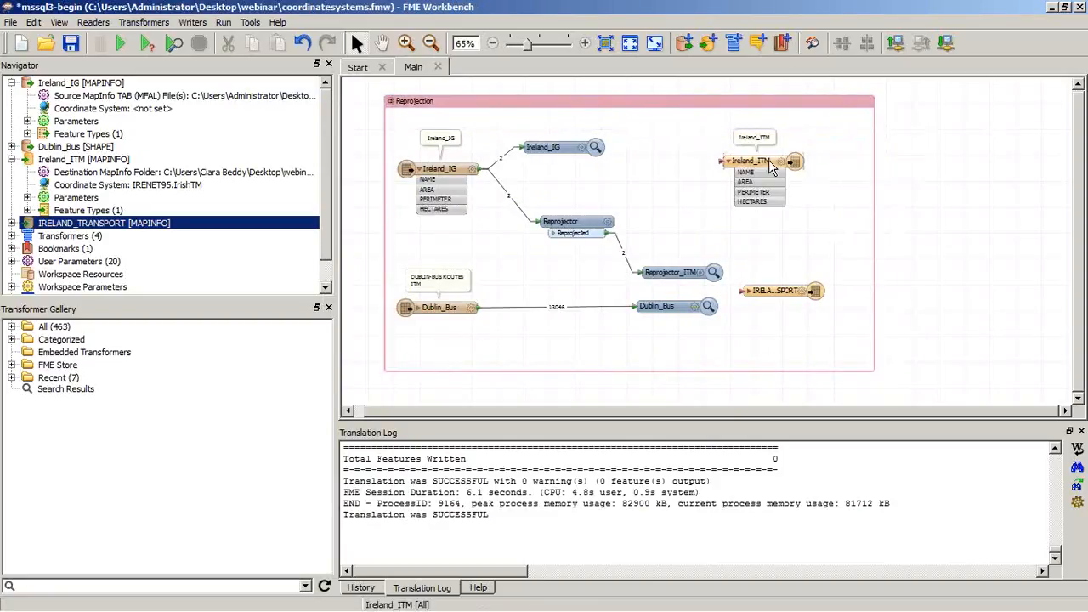
pyautogui.moveTo(748, 162); pyautogui.dragTo(771, 162)
pyautogui.click(731, 154)
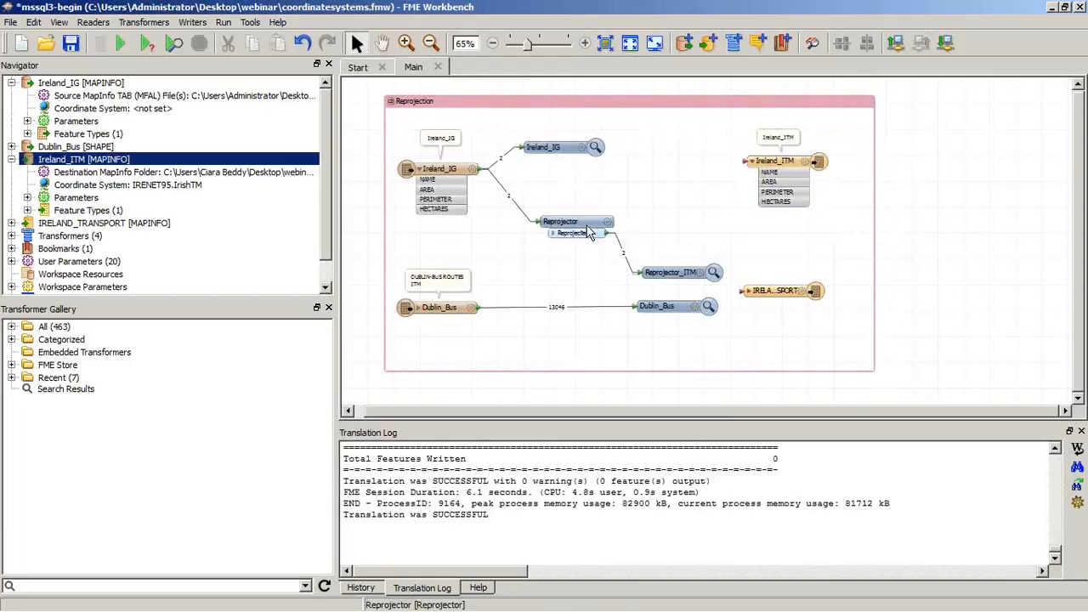
# Move the Reprojector closer to the Ireland_IG inspector and place the Reprojector_ITM inspector between the two writer feature types
pyautogui.moveTo(583, 231); pyautogui.dragTo(630, 198)
pyautogui.click(651, 168)
pyautogui.moveTo(687, 273); pyautogui.dragTo(794, 247)
pyautogui.click(744, 232)
pyautogui.moveTo(733, 227); pyautogui.dragTo(854, 293)
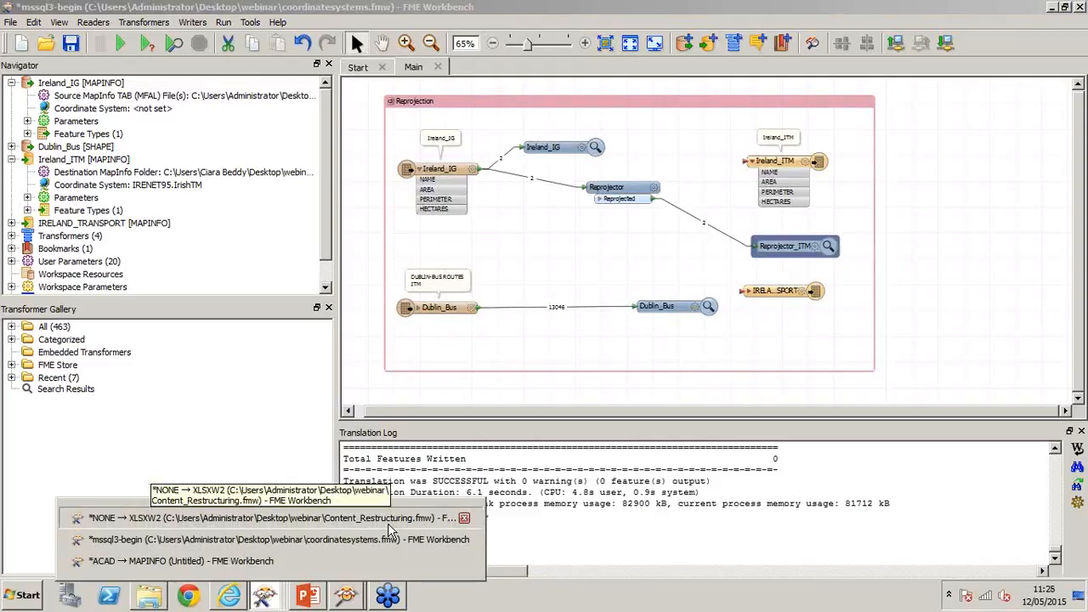
# Switch to the Content_Restructuring.fmw workspace and look along the workflow to its output bookmark
pyautogui.click(388, 522)
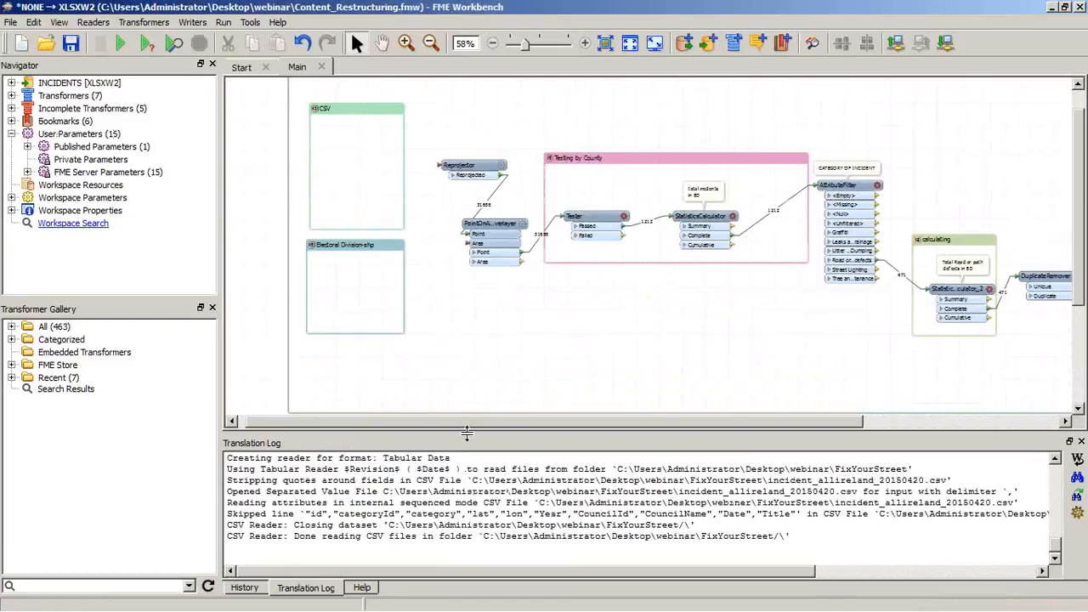
pyautogui.moveTo(480, 421); pyautogui.dragTo(913, 323)
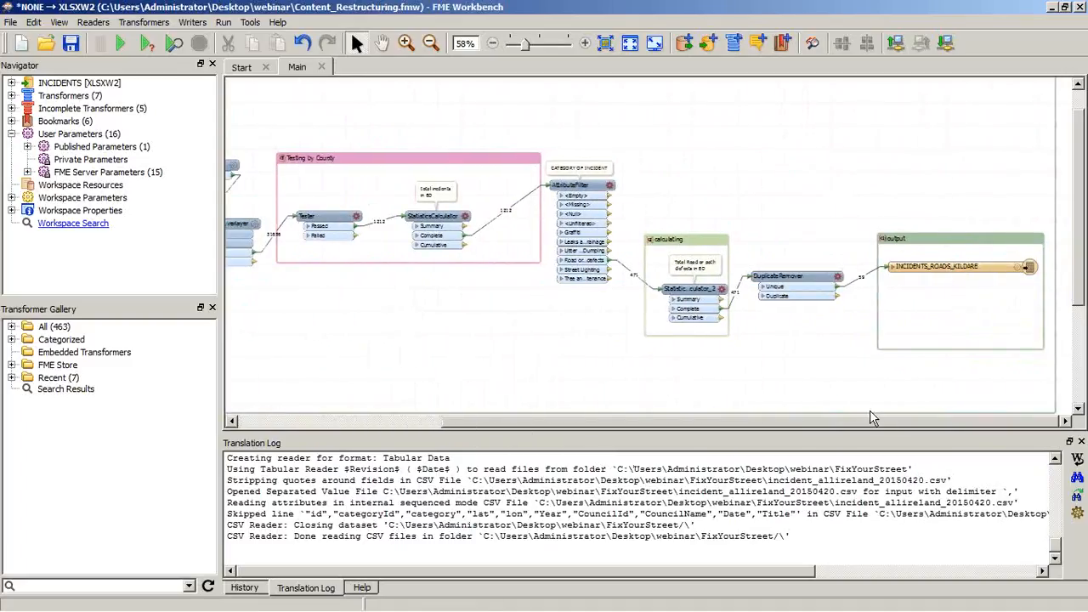
# Start adding a CSV reader and select incident_allireland_20150420.csv from the FixYourStreet folder as its dataset
pyautogui.moveTo(871, 429); pyautogui.dragTo(275, 195)
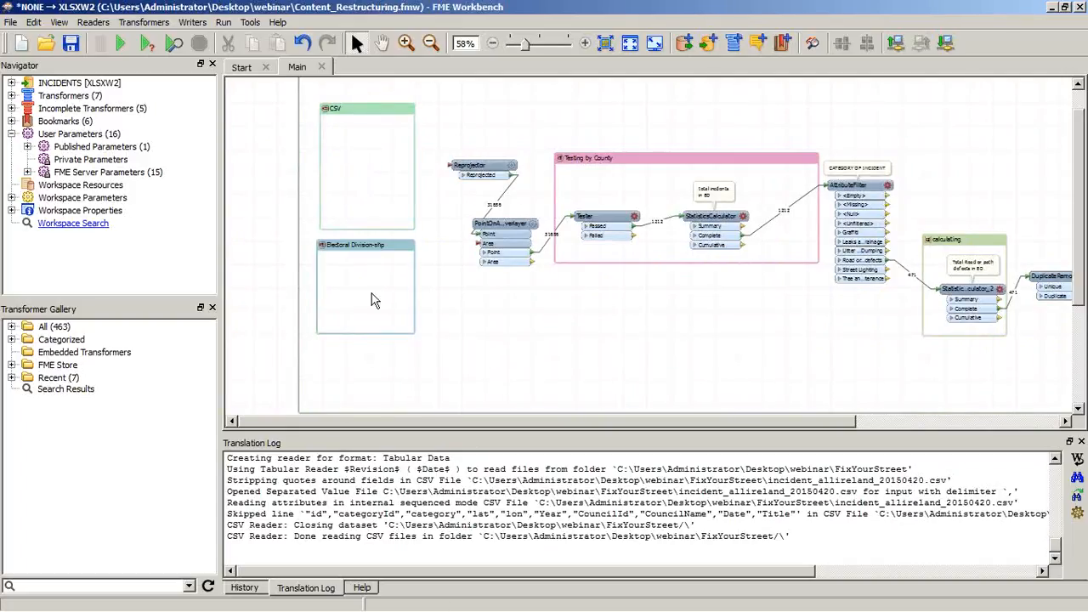
pyautogui.moveTo(421, 421); pyautogui.dragTo(811, 381)
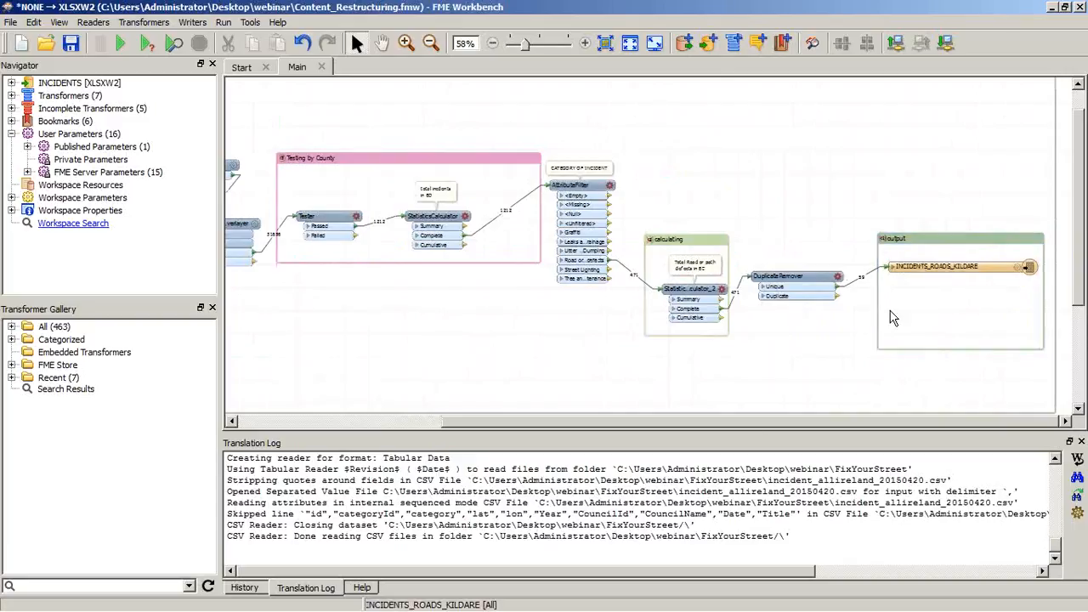
pyautogui.moveTo(754, 423); pyautogui.dragTo(527, 412)
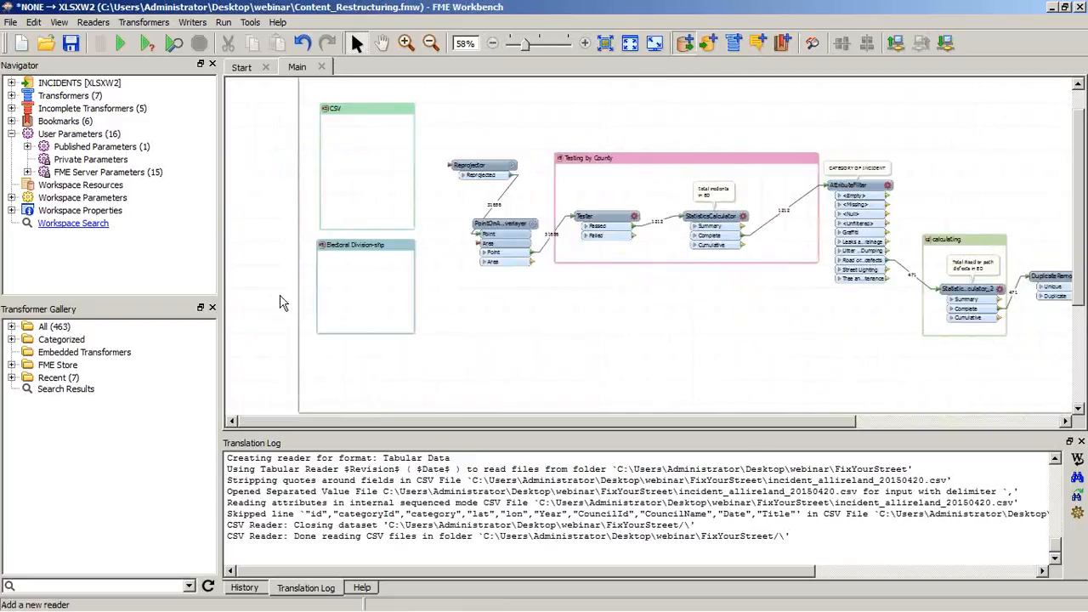
pyautogui.hotkey('ctrl', 'r')
pyautogui.moveTo(596, 207); pyautogui.dragTo(591, 160)
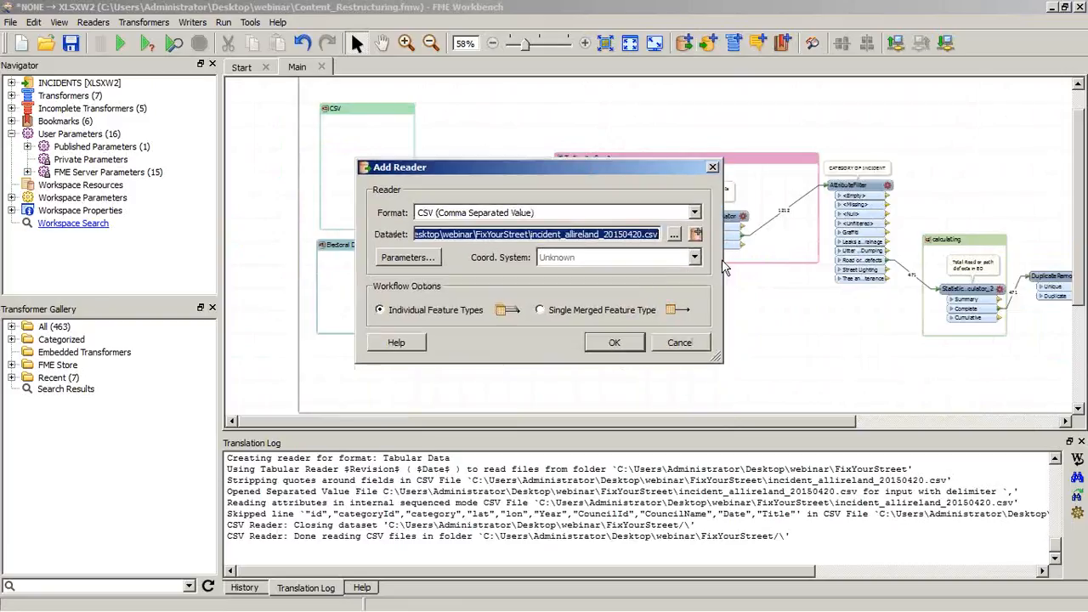
pyautogui.click(673, 236)
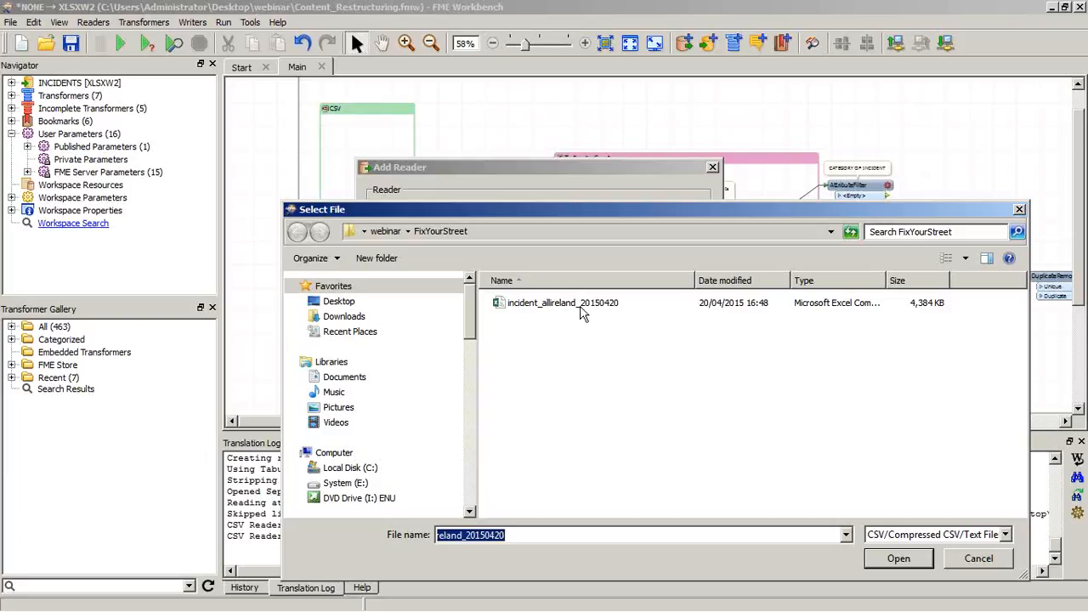
pyautogui.doubleClick(578, 303)
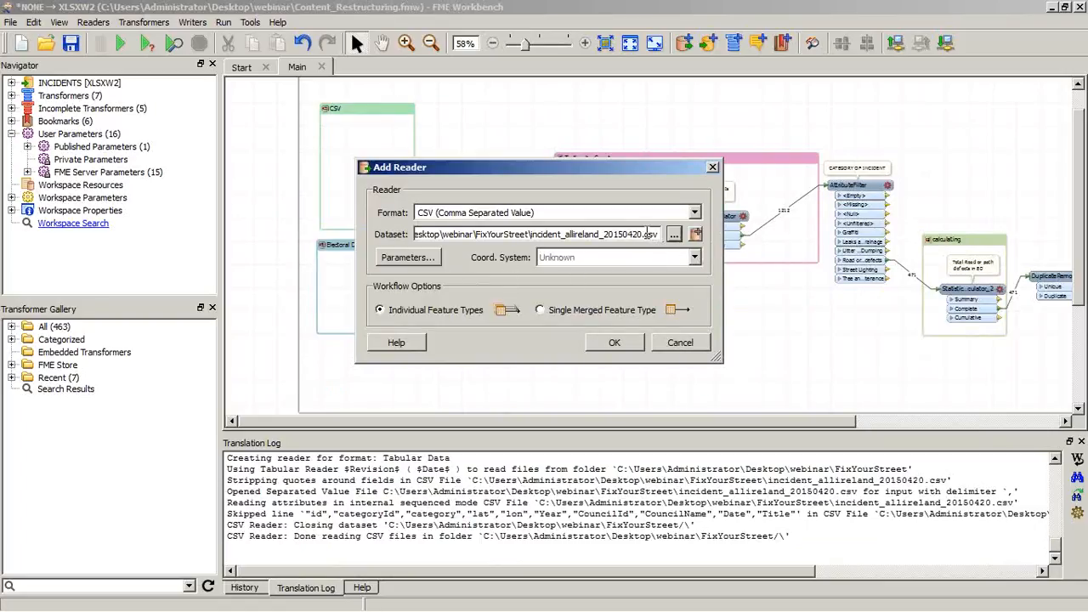
pyautogui.tripleClick(650, 235)
pyautogui.click(656, 236)
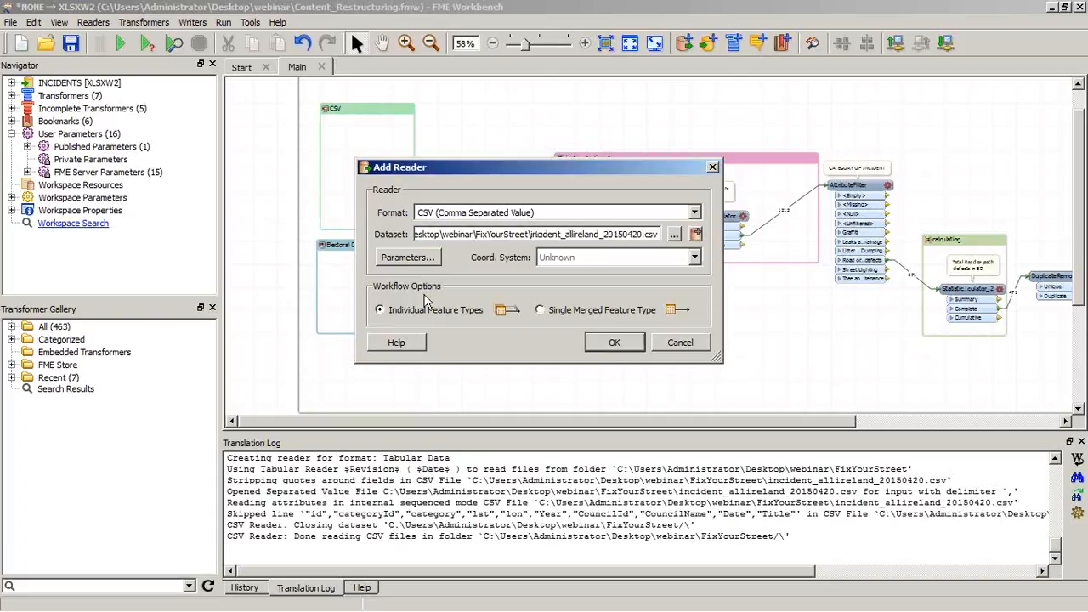
# In the CSV reader's parameters, set the lat attribute's type to y_coordinate and the lon attribute's type to x_coordinate
pyautogui.click(415, 259)
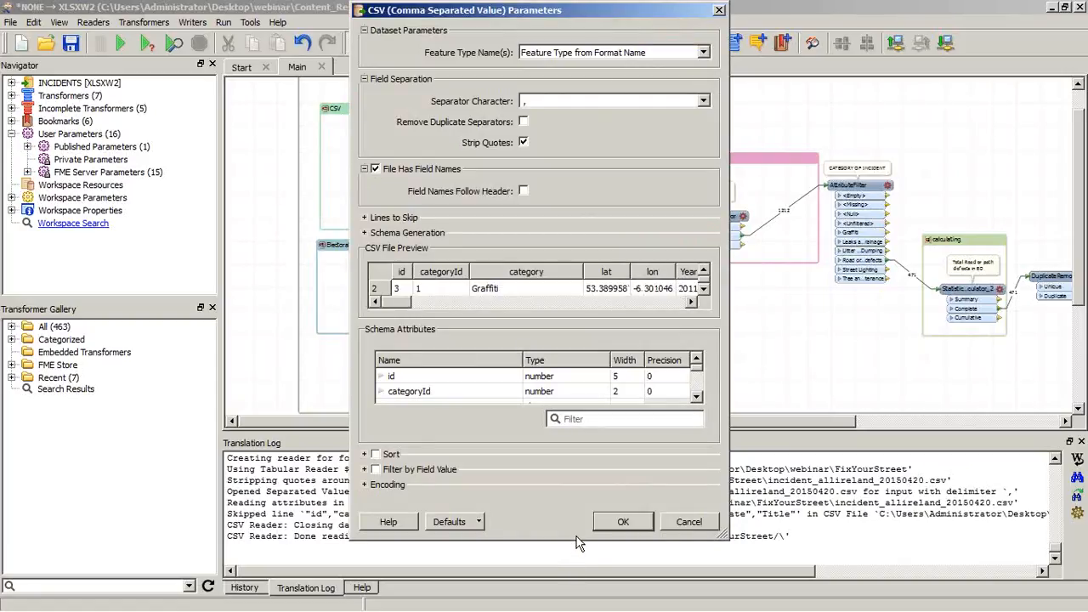
pyautogui.moveTo(576, 540); pyautogui.dragTo(575, 575)
pyautogui.click(697, 433)
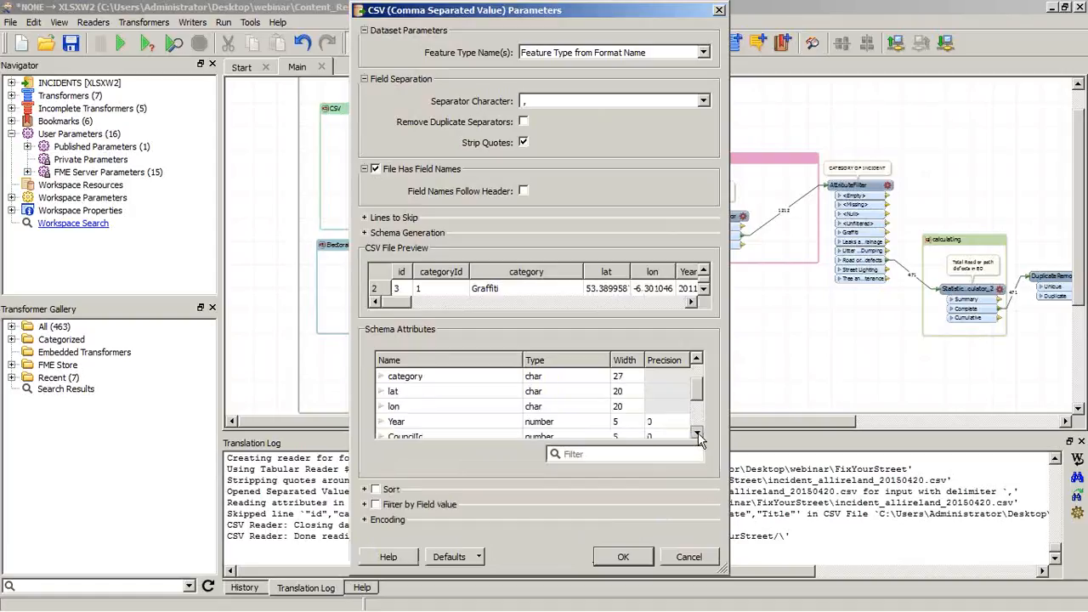
pyautogui.click(697, 434)
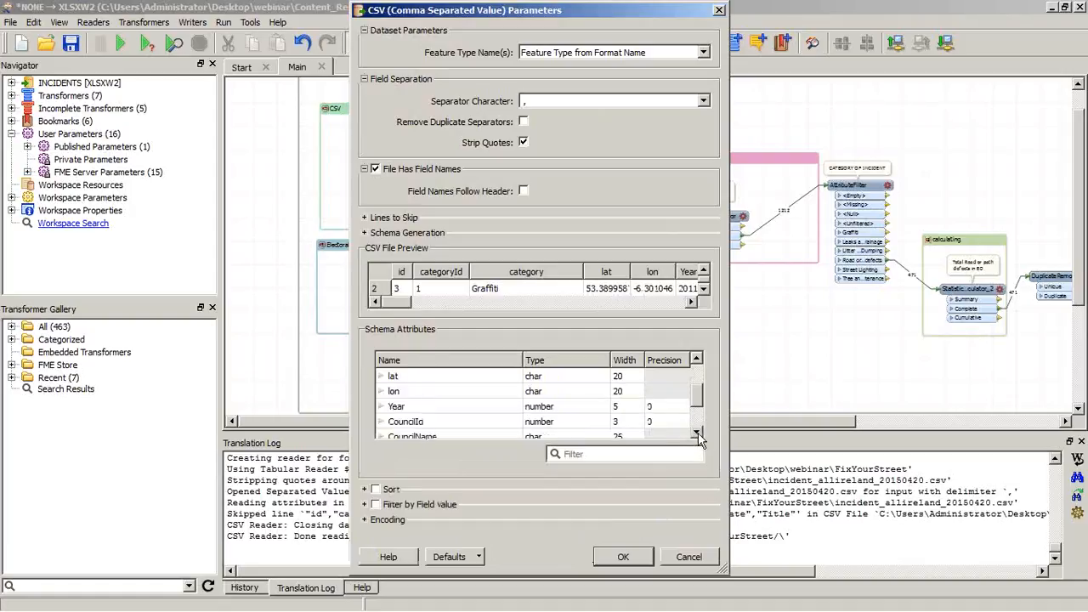
pyautogui.click(566, 376)
pyautogui.click(573, 377)
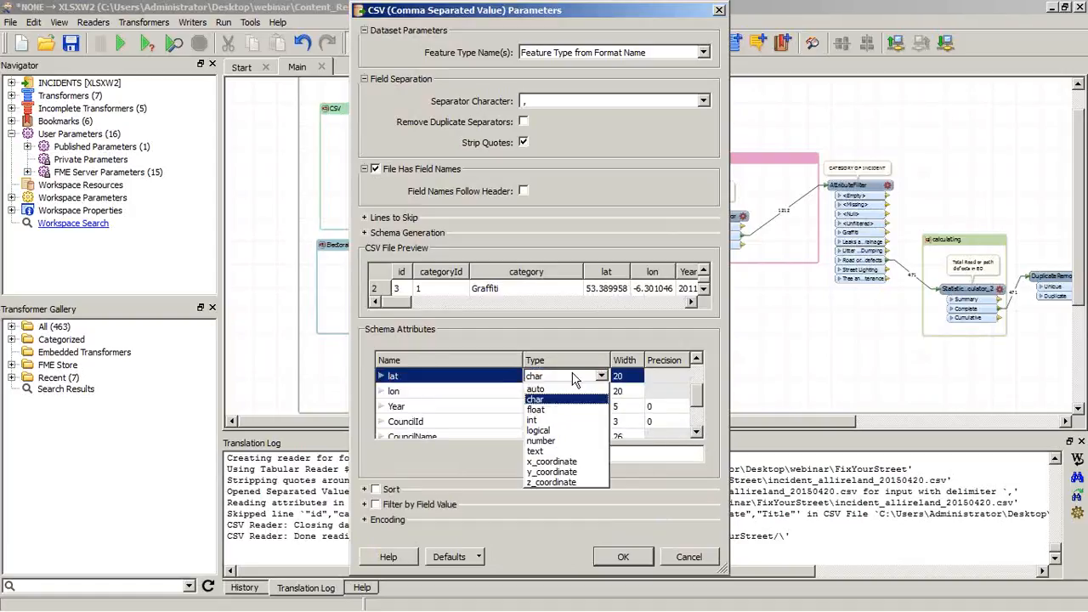
pyautogui.click(572, 472)
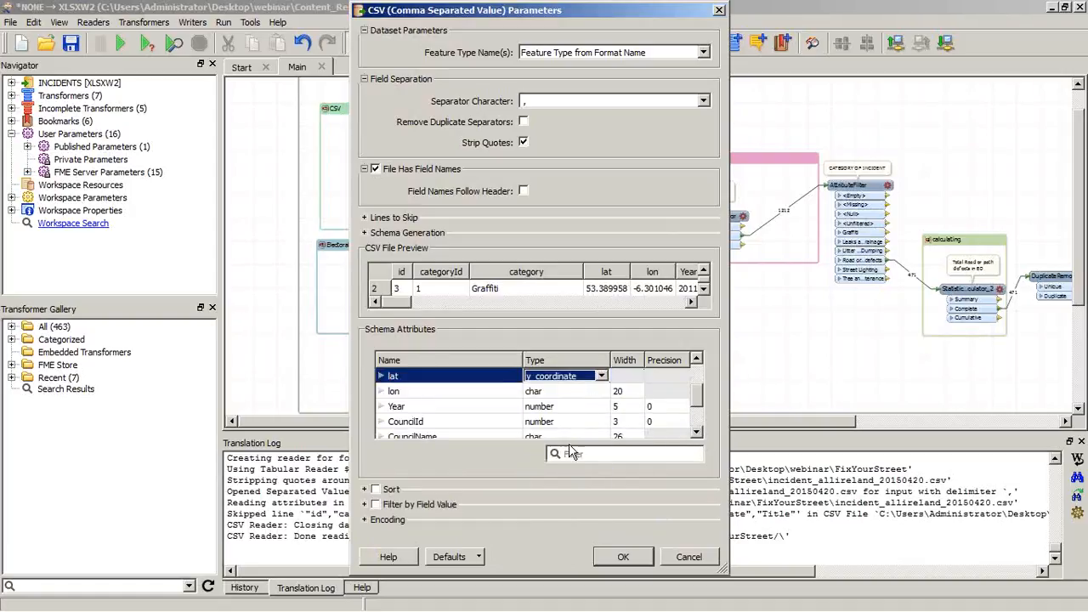
pyautogui.click(577, 393)
pyautogui.click(575, 393)
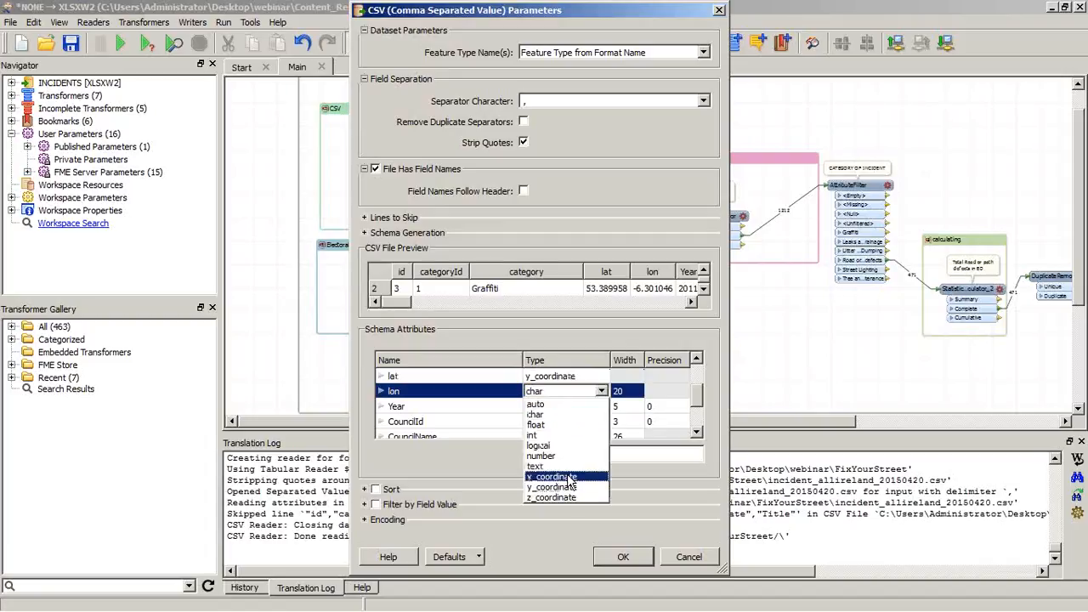
pyautogui.click(567, 476)
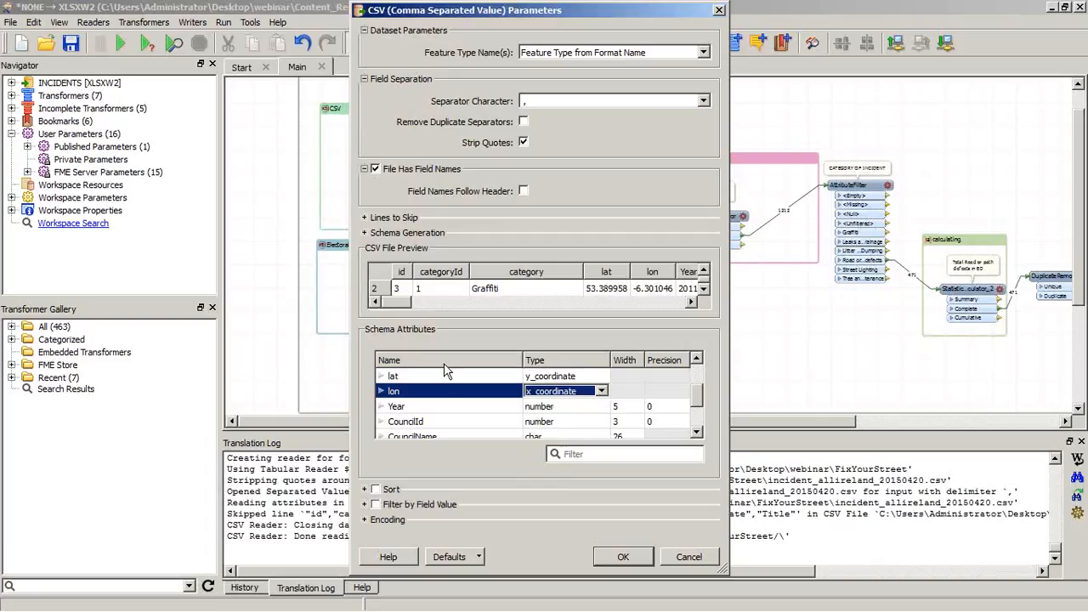
pyautogui.click(618, 564)
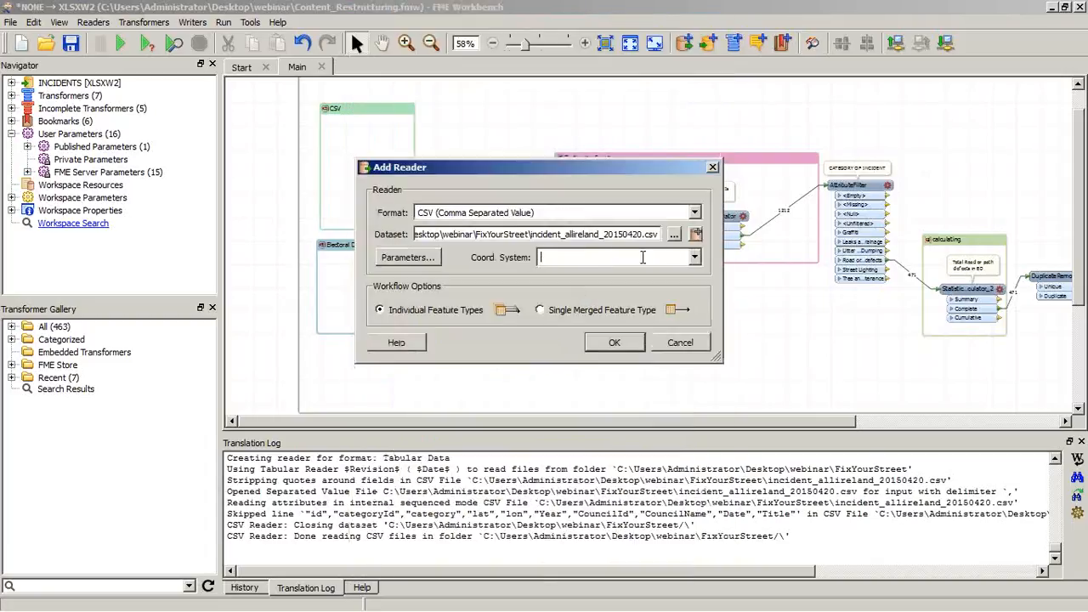
# Set the reader's coordinate system to LL84 and add the CSV reader to the workspace
pyautogui.click(690, 258)
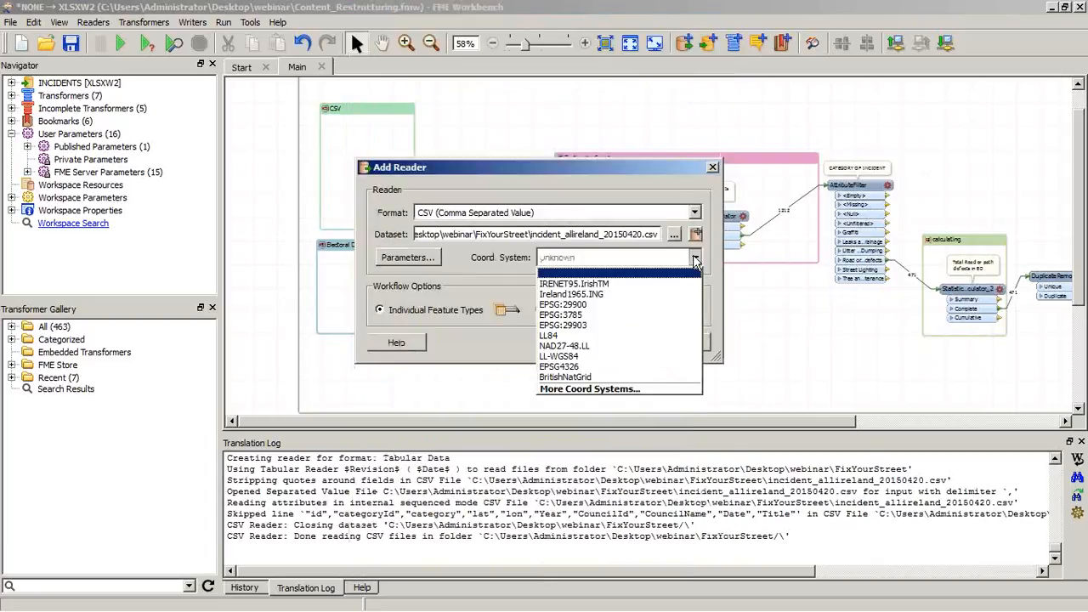
pyautogui.click(668, 337)
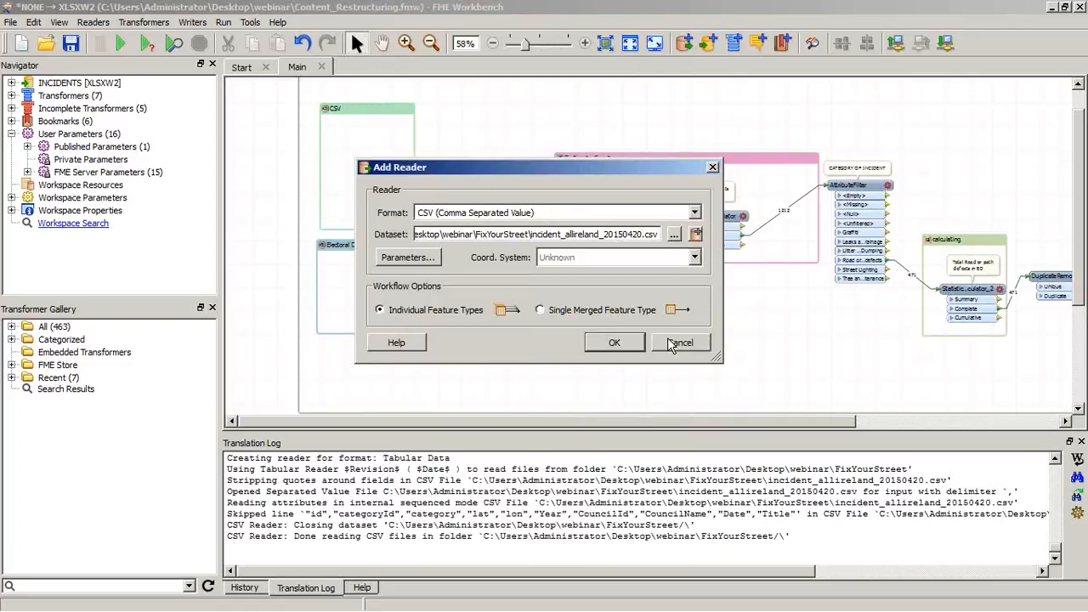
pyautogui.click(598, 341)
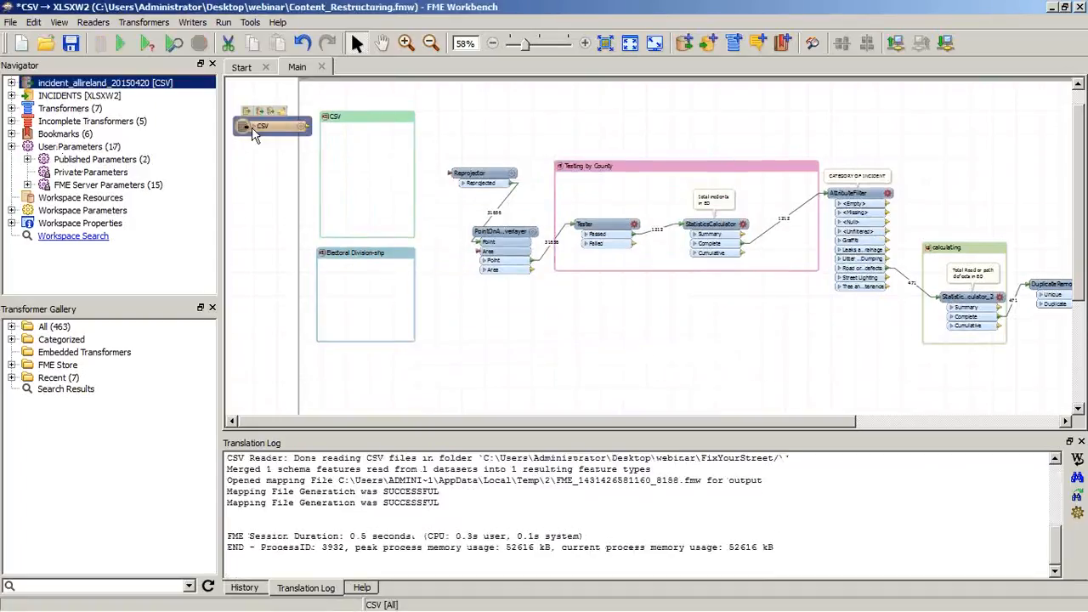
# Place the CSV feature type inside the CSV bookmark and connect it to the Reprojector's input
pyautogui.click(255, 126)
pyautogui.moveTo(265, 127); pyautogui.dragTo(361, 139)
pyautogui.click(451, 146)
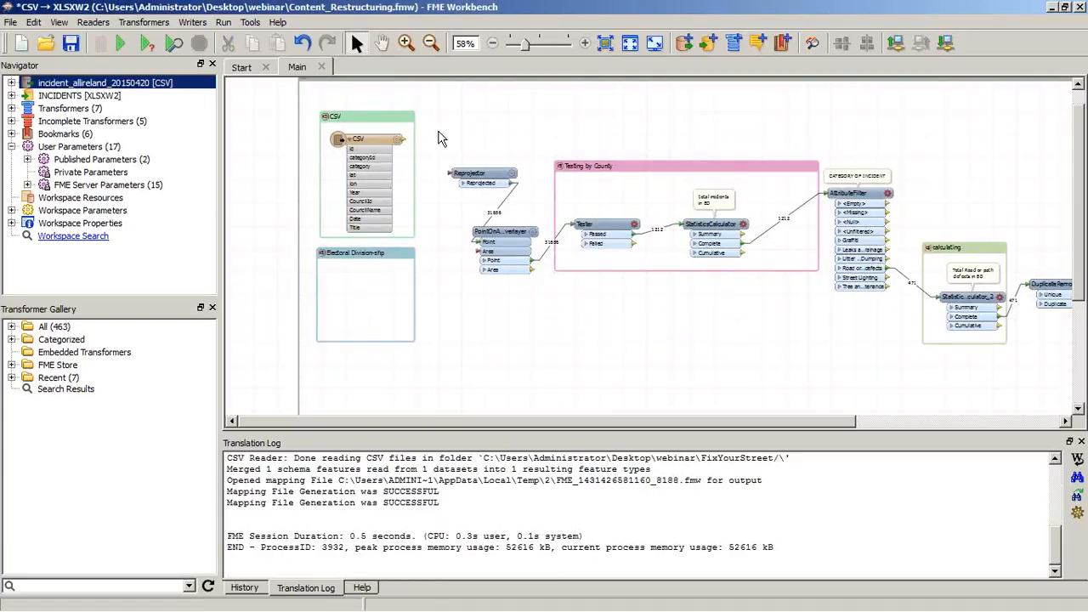
pyautogui.moveTo(401, 139); pyautogui.dragTo(449, 173)
# Start adding another reader and set its format to Esri Shape
pyautogui.click(679, 43)
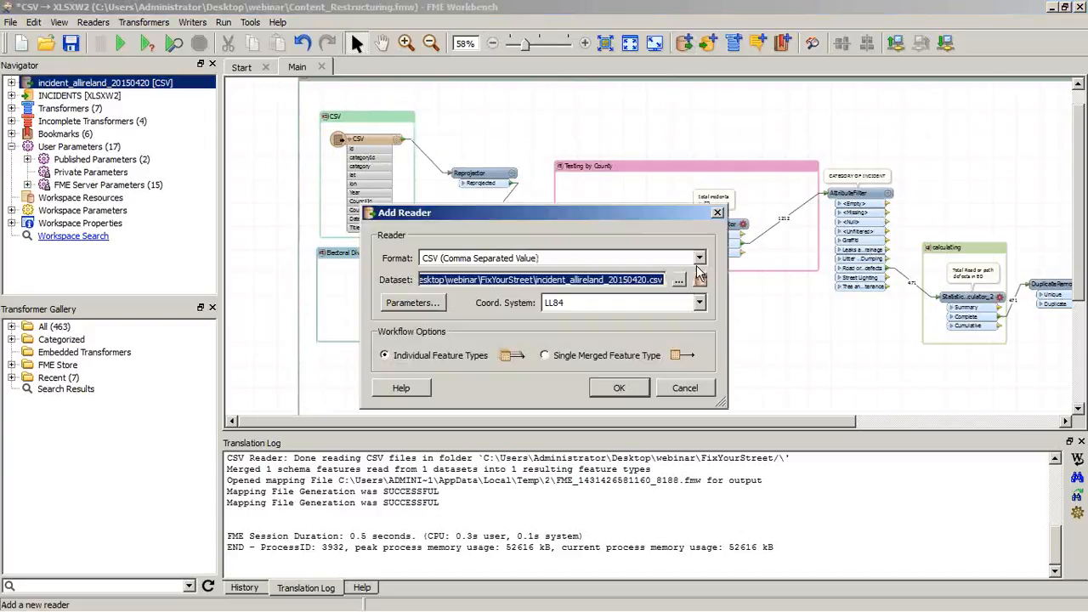
pyautogui.click(664, 260)
pyautogui.click(663, 259)
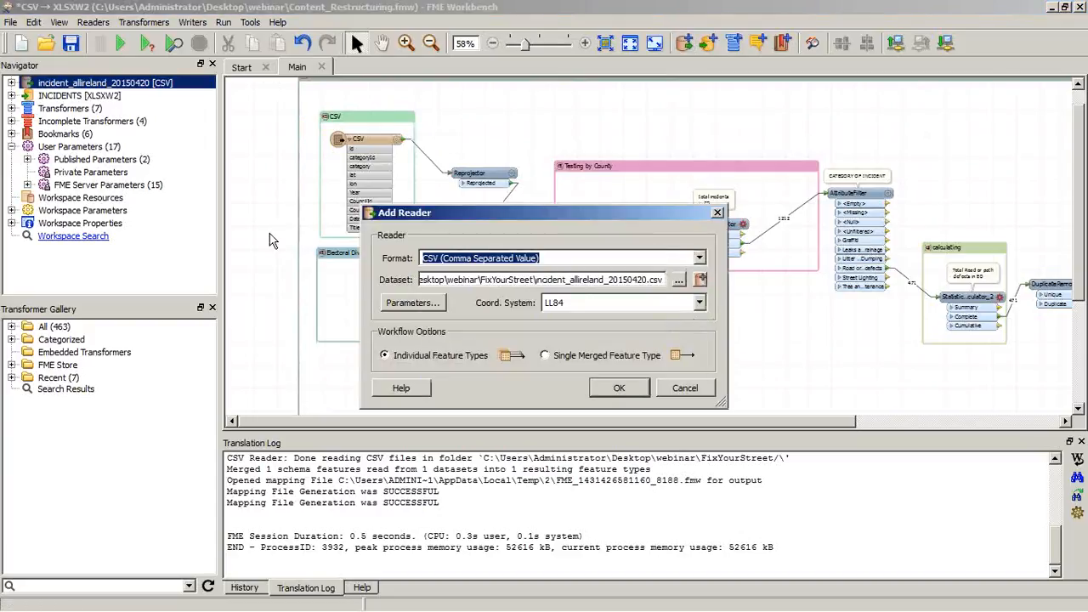
pyautogui.write('SHP')
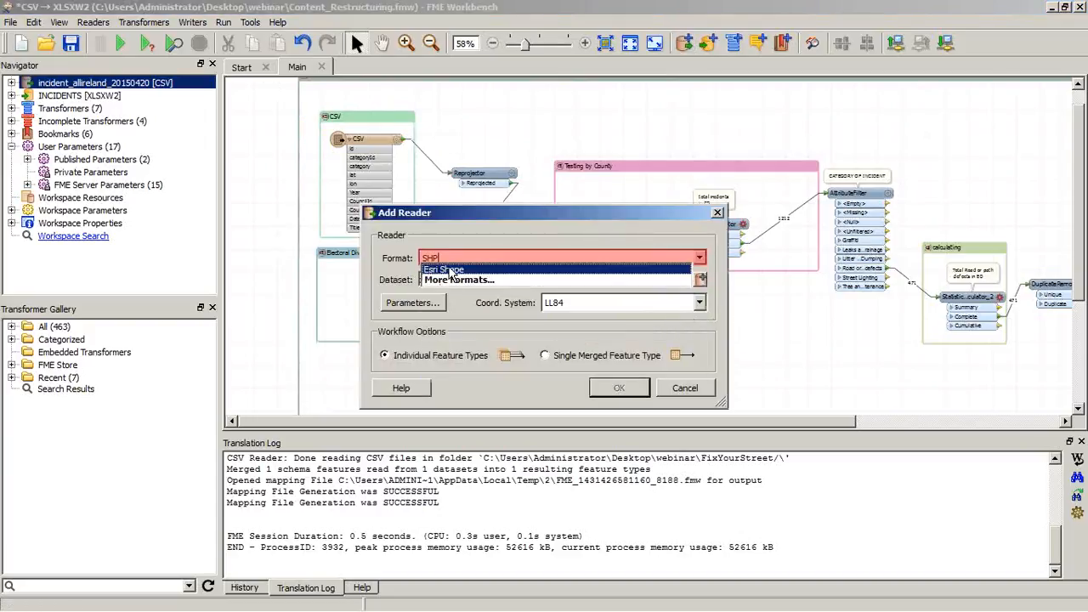
pyautogui.click(450, 271)
# Choose the Census2011_Electoral_Divisions_generalised20m shapefile from its folder under webinar as the dataset and add the reader
pyautogui.click(680, 282)
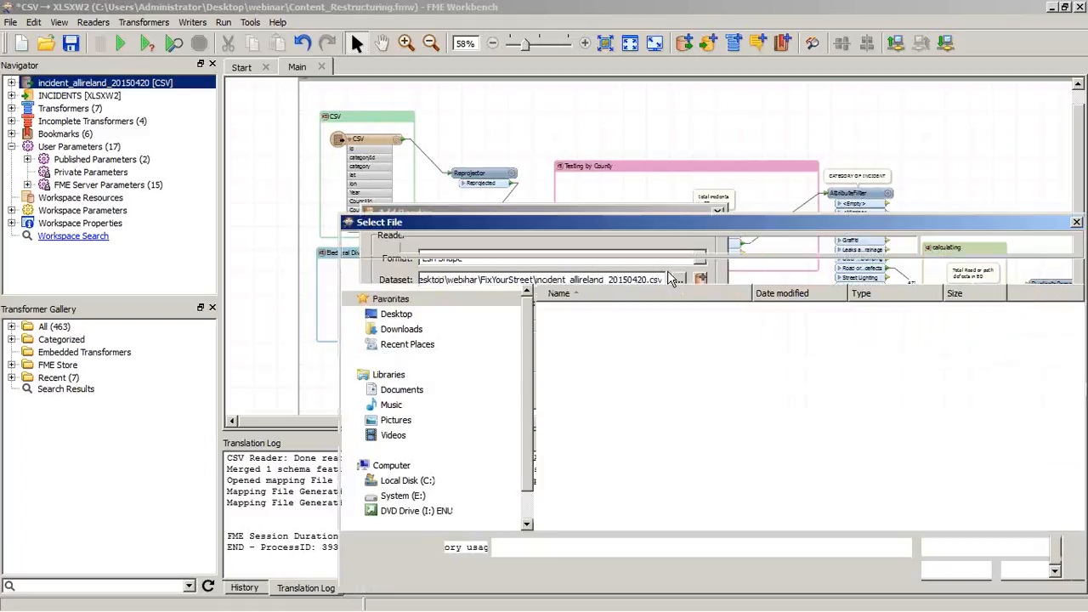
pyautogui.click(439, 245)
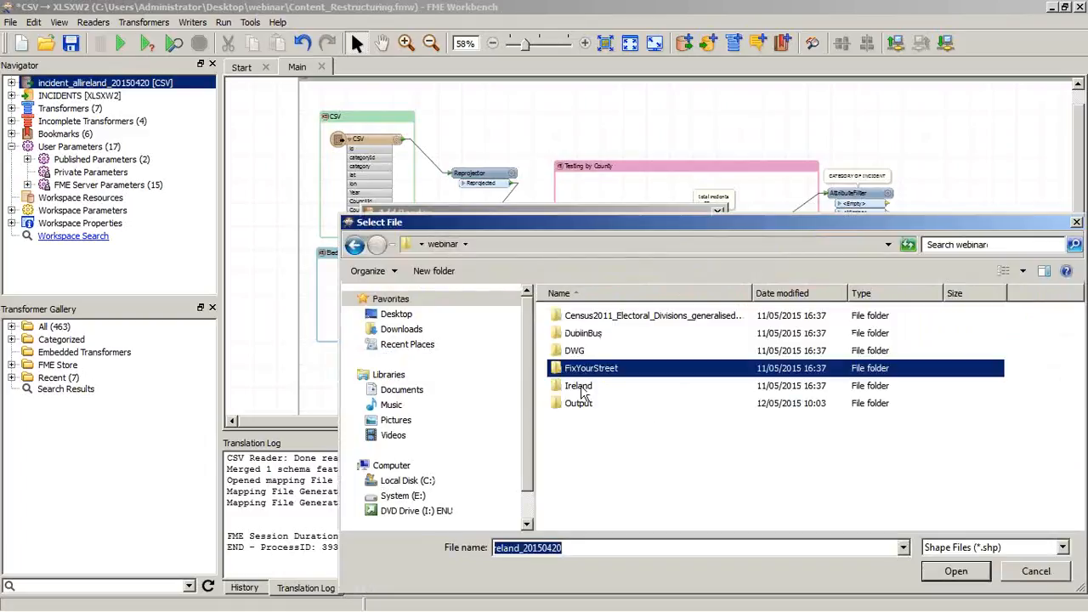
pyautogui.click(621, 316)
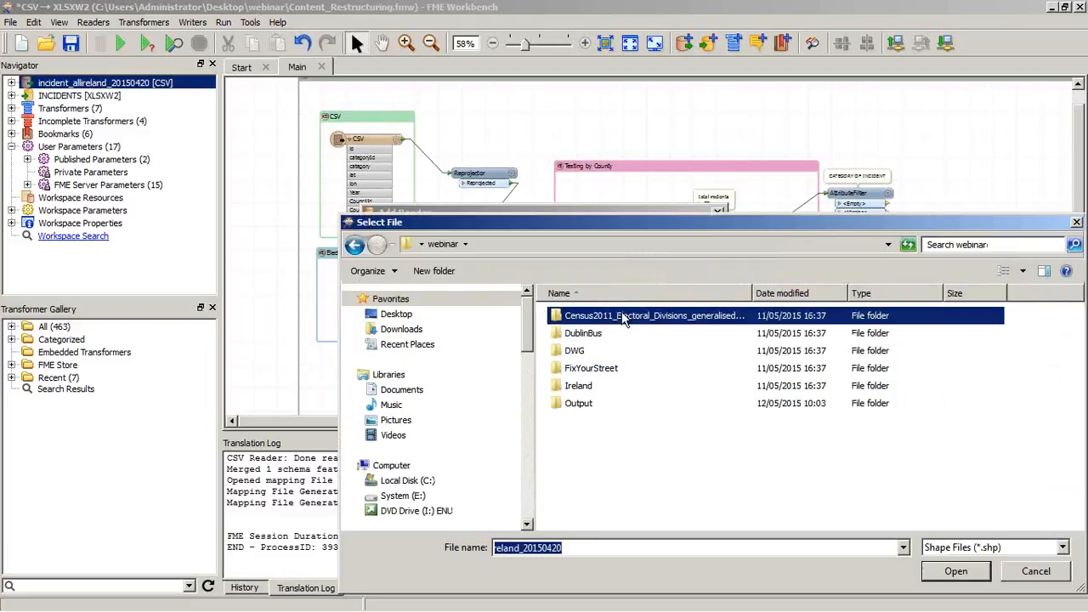
pyautogui.doubleClick(621, 314)
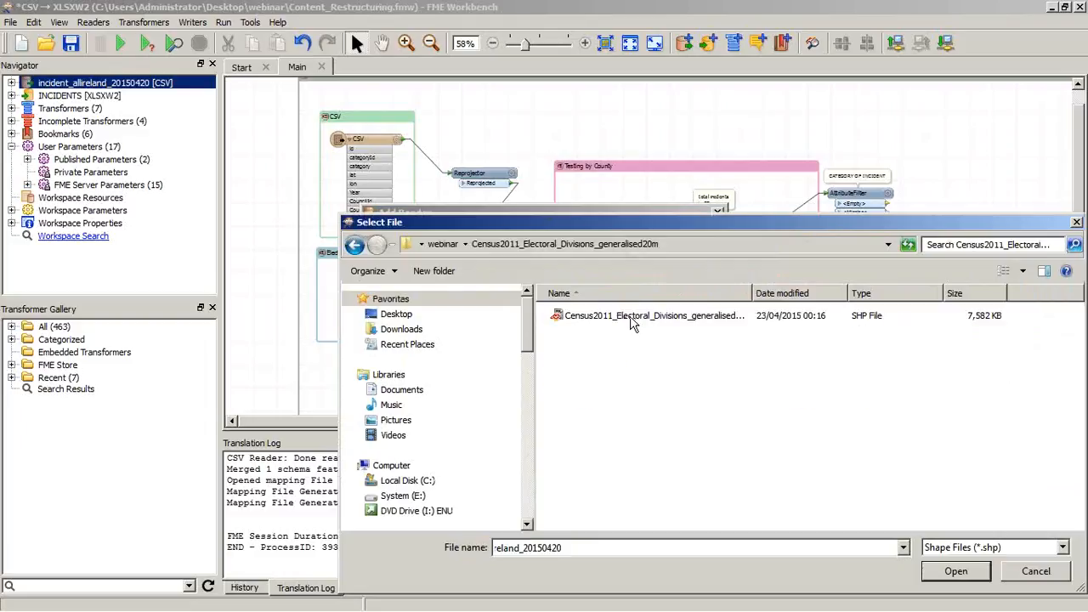
pyautogui.click(632, 320)
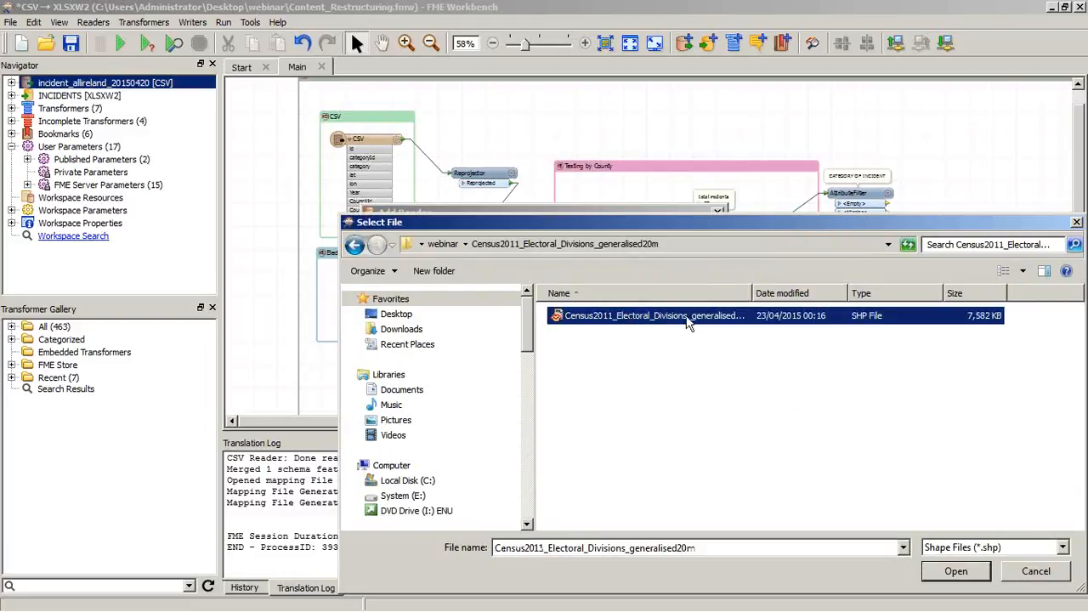
pyautogui.doubleClick(631, 320)
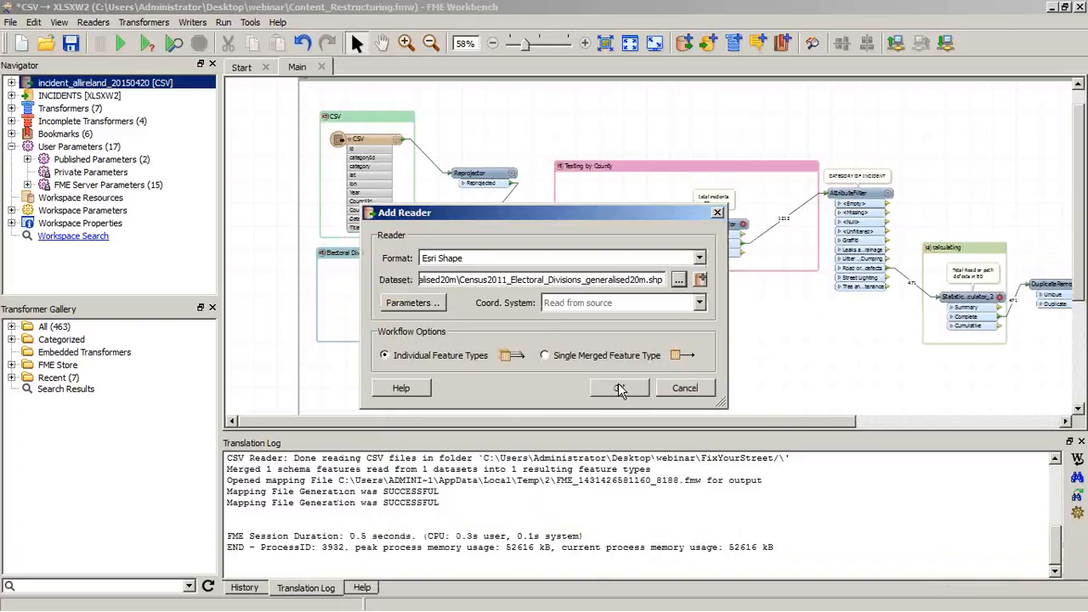
pyautogui.click(615, 387)
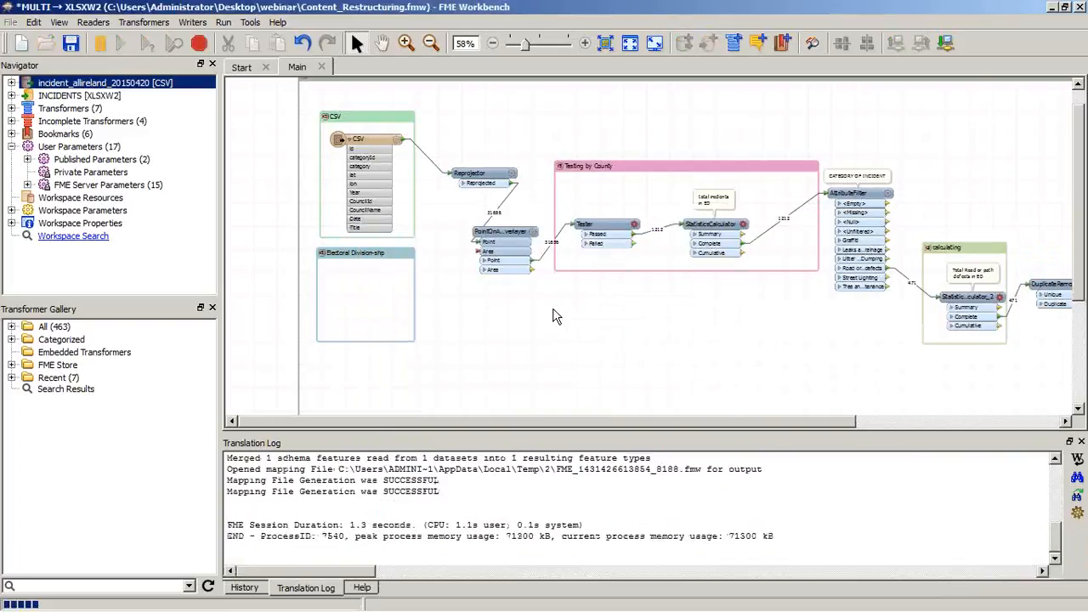
# Expose only EDNAME and COUNTYNAME on the Census2011 electoral divisions feature type and place it inside the Electoral Division-shp bookmark
pyautogui.doubleClick(269, 124)
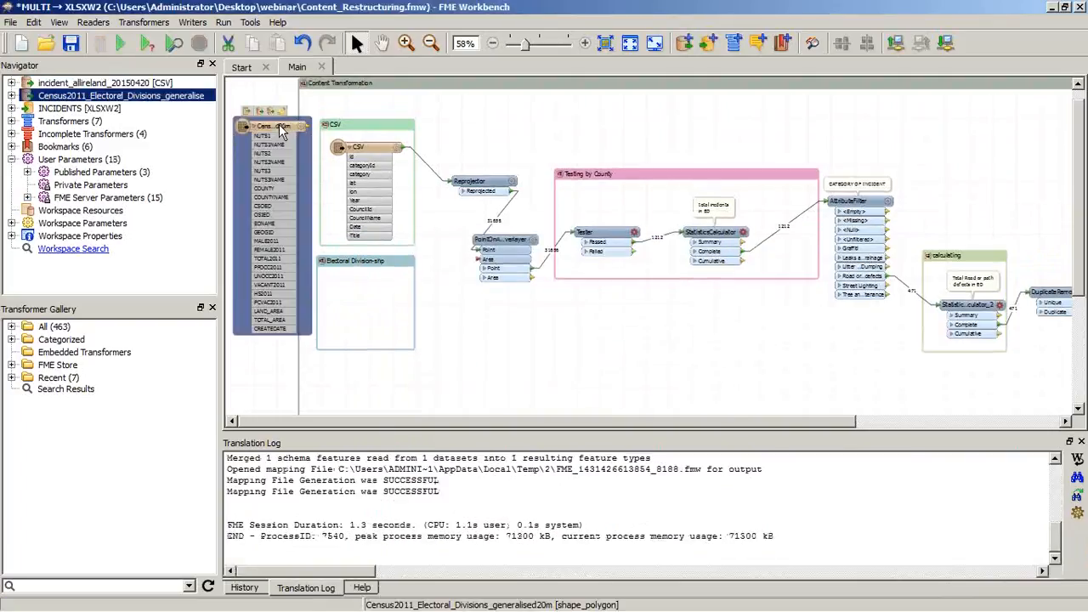
pyautogui.click(457, 133)
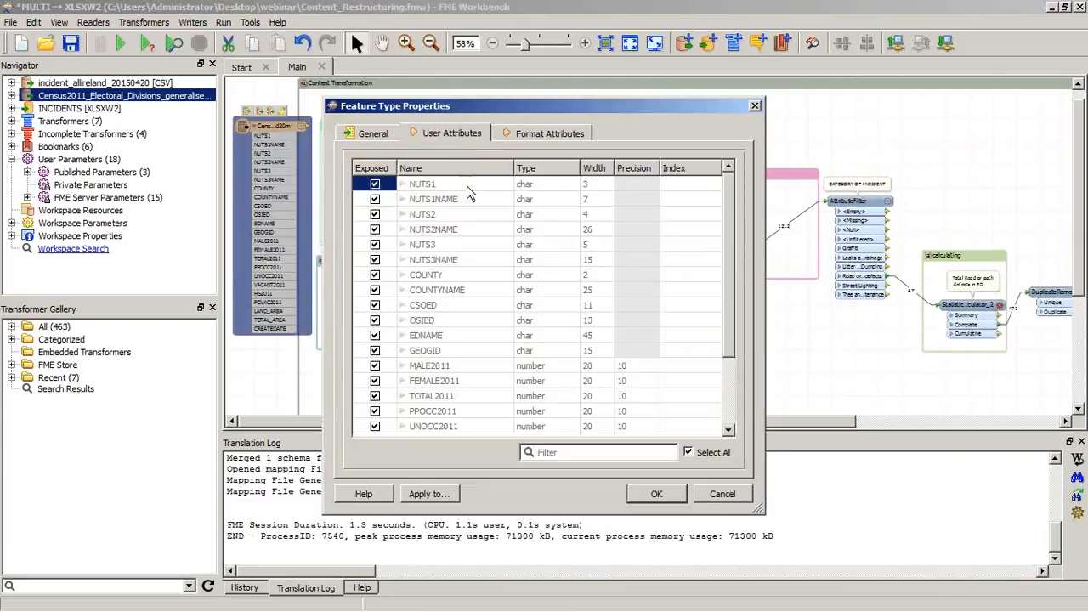
pyautogui.click(688, 453)
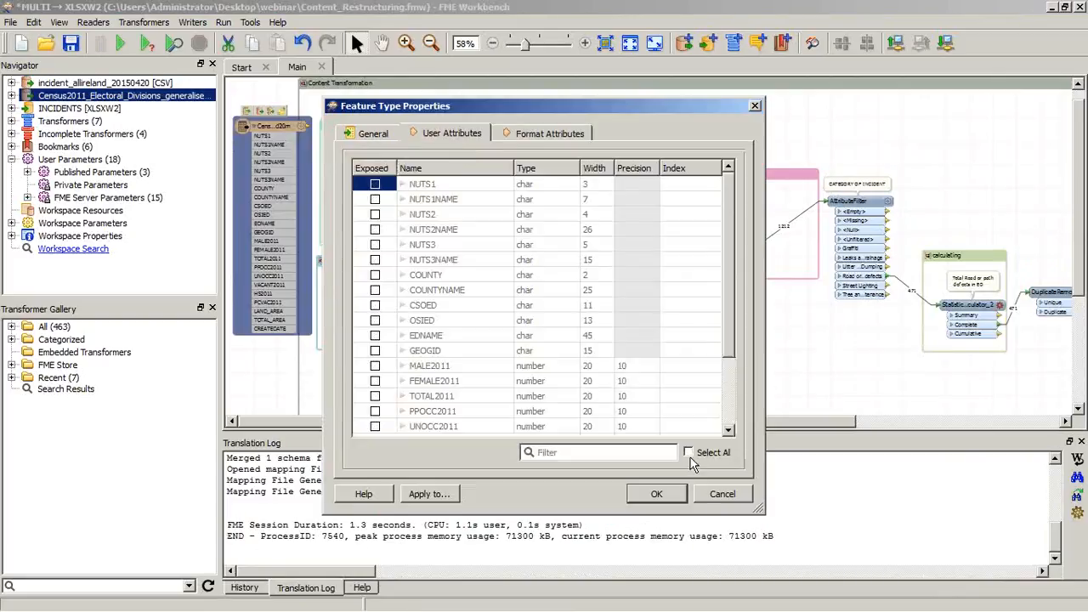
pyautogui.click(375, 337)
pyautogui.click(375, 337)
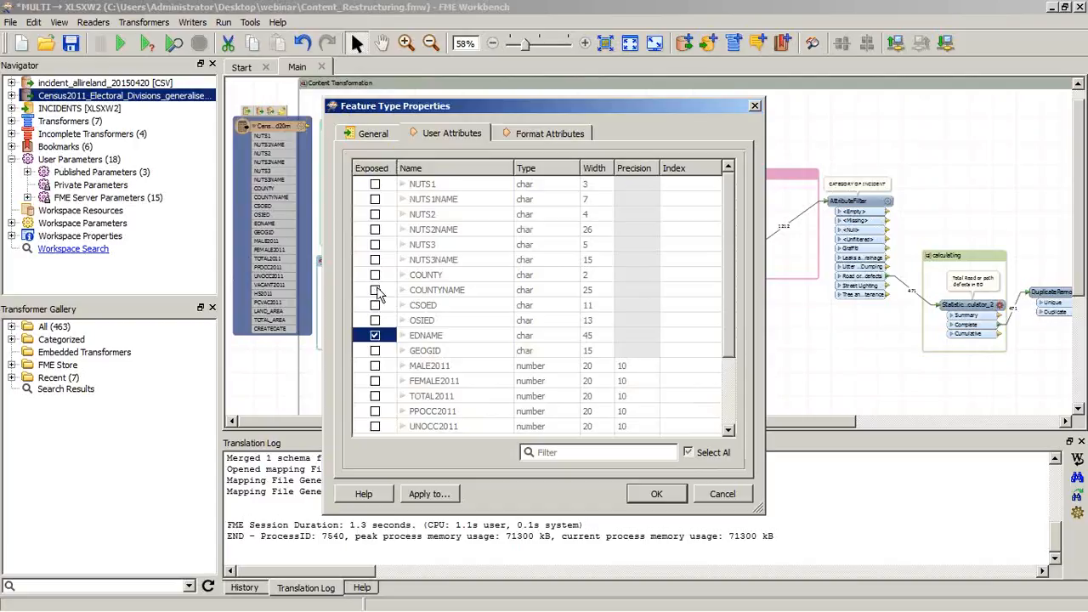
pyautogui.click(375, 291)
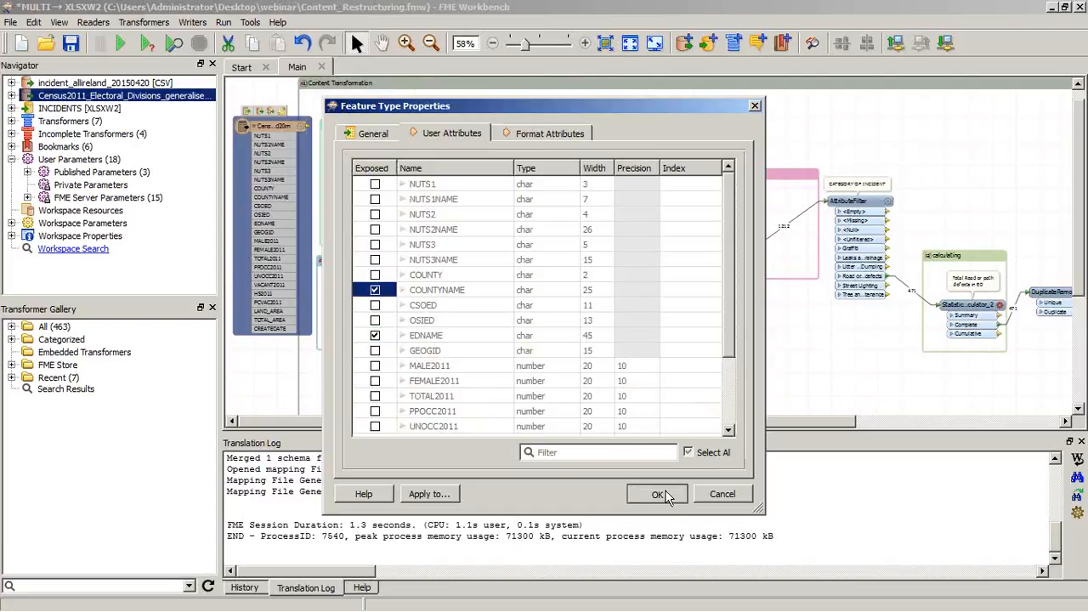
pyautogui.click(666, 496)
pyautogui.moveTo(266, 129); pyautogui.dragTo(353, 297)
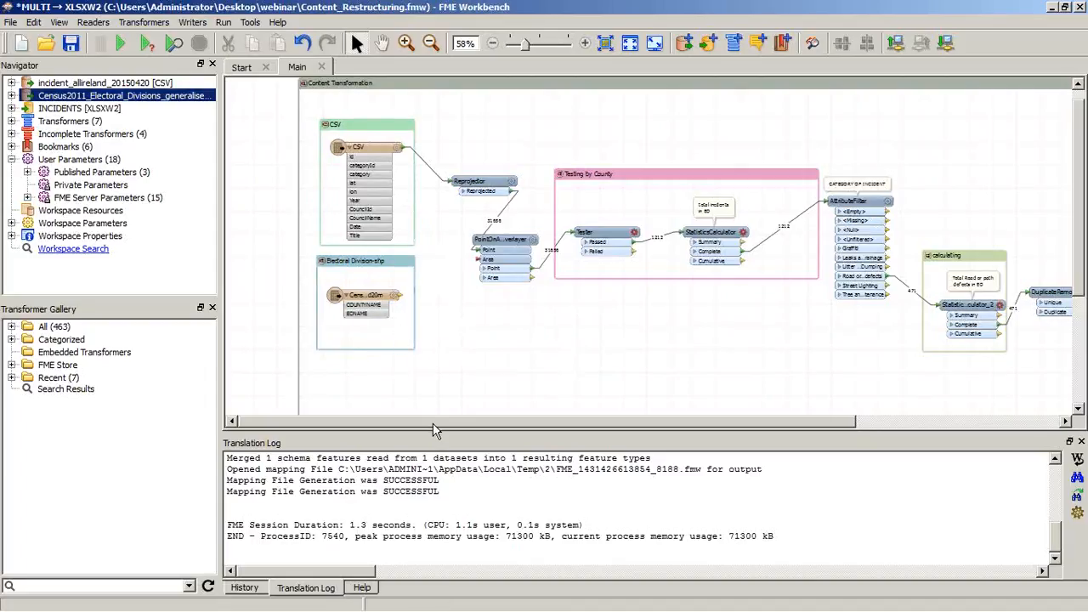
# Move the Electoral Division-shp bookmark lower and connect its Census2011 feature type to the PointOnAreaOverlayer's Area input
pyautogui.moveTo(434, 423); pyautogui.dragTo(442, 423)
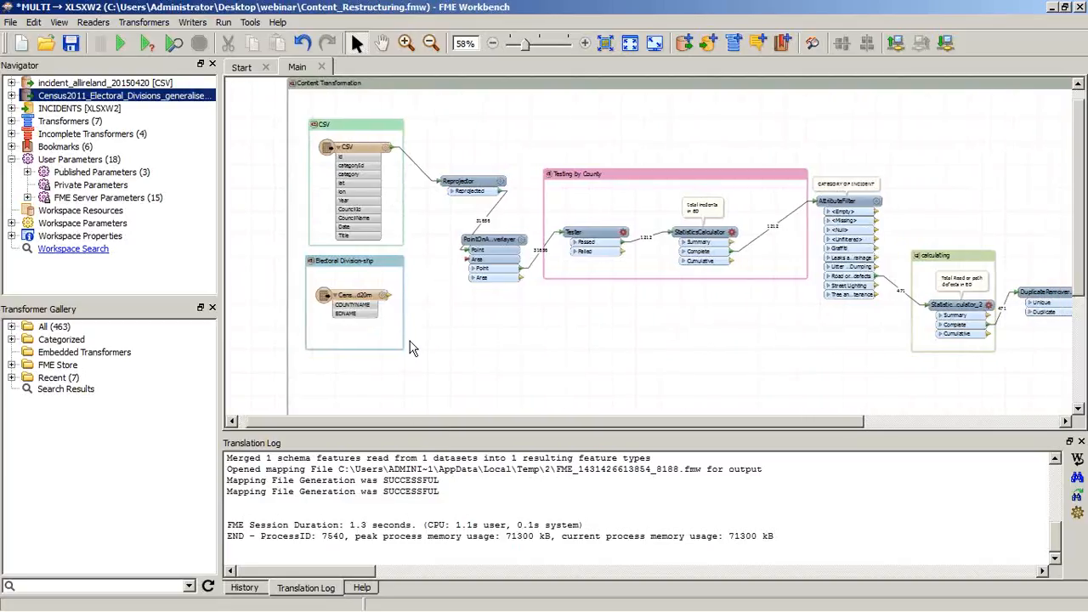
pyautogui.click(378, 283)
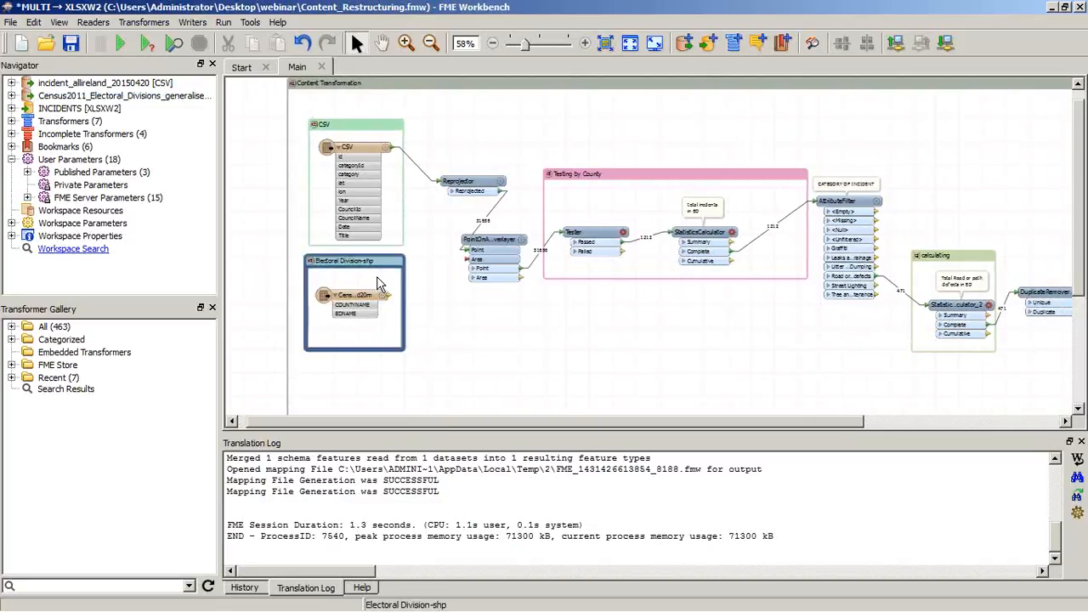
pyautogui.moveTo(377, 277); pyautogui.dragTo(384, 309)
pyautogui.click(412, 265)
pyautogui.click(412, 161)
pyautogui.moveTo(397, 330); pyautogui.dragTo(465, 258)
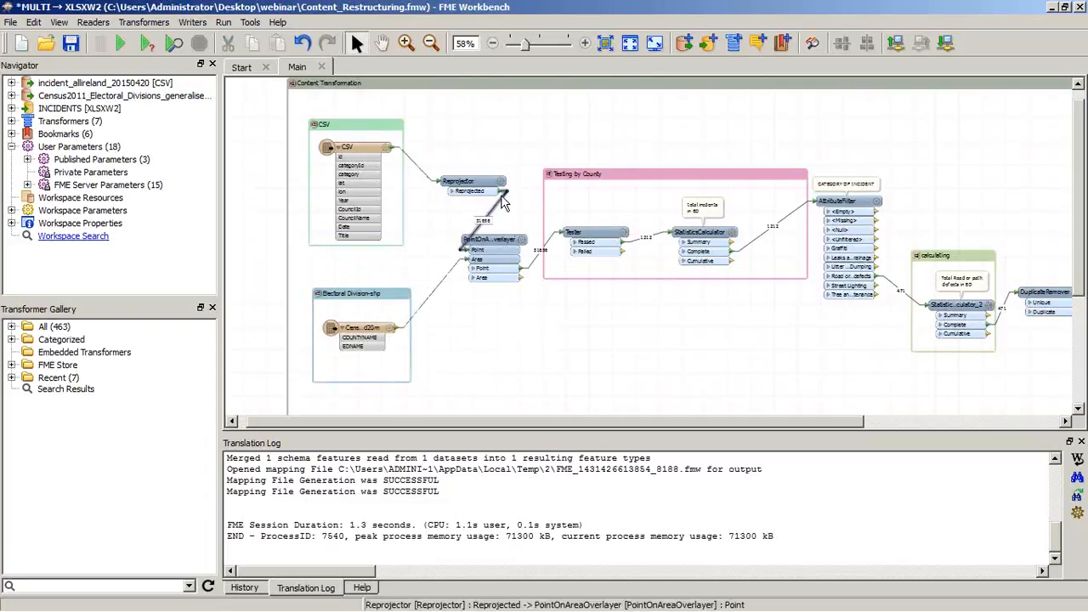
# Attach Inspectors to the Reprojector output and the Census2011 feature type, and delete both connections into the PointOnAreaOverlayer
pyautogui.rightClick(503, 193)
pyautogui.click(514, 203)
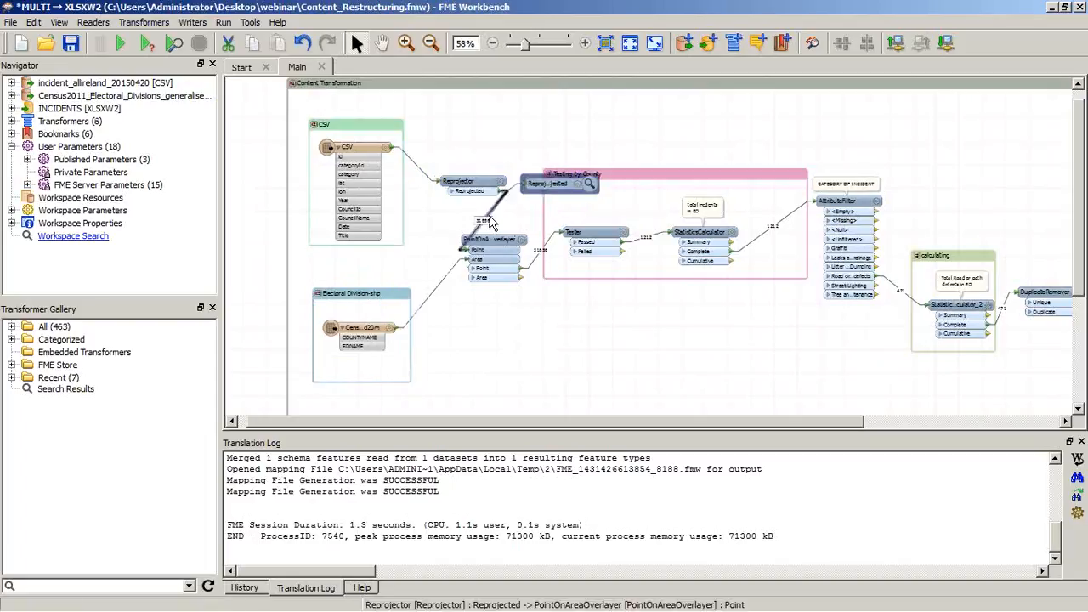
pyautogui.click(488, 213)
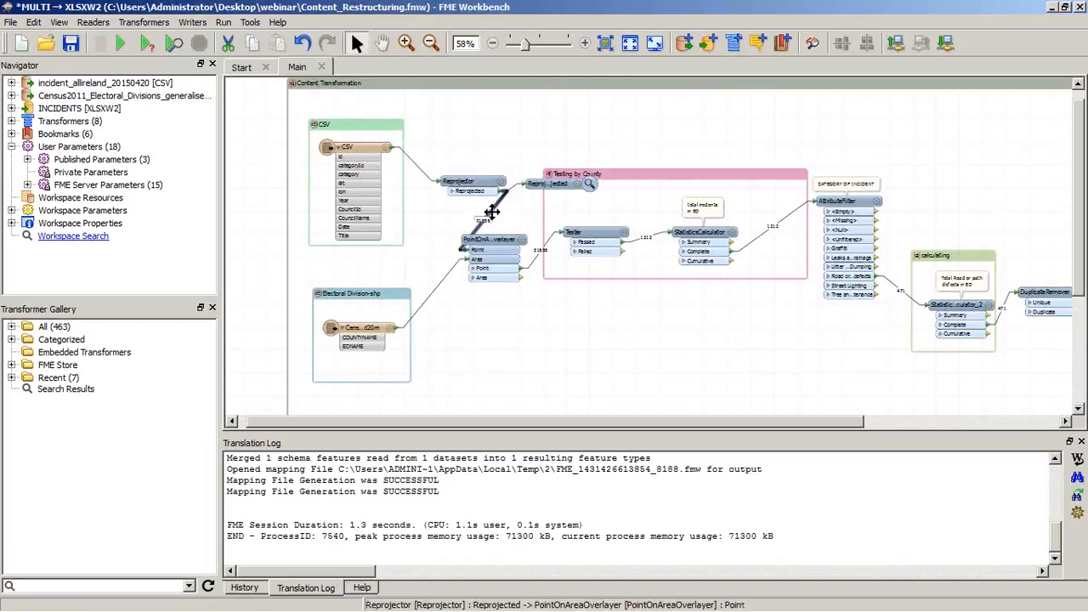
pyautogui.press('Delete')
pyautogui.click(429, 299)
pyautogui.press('Delete')
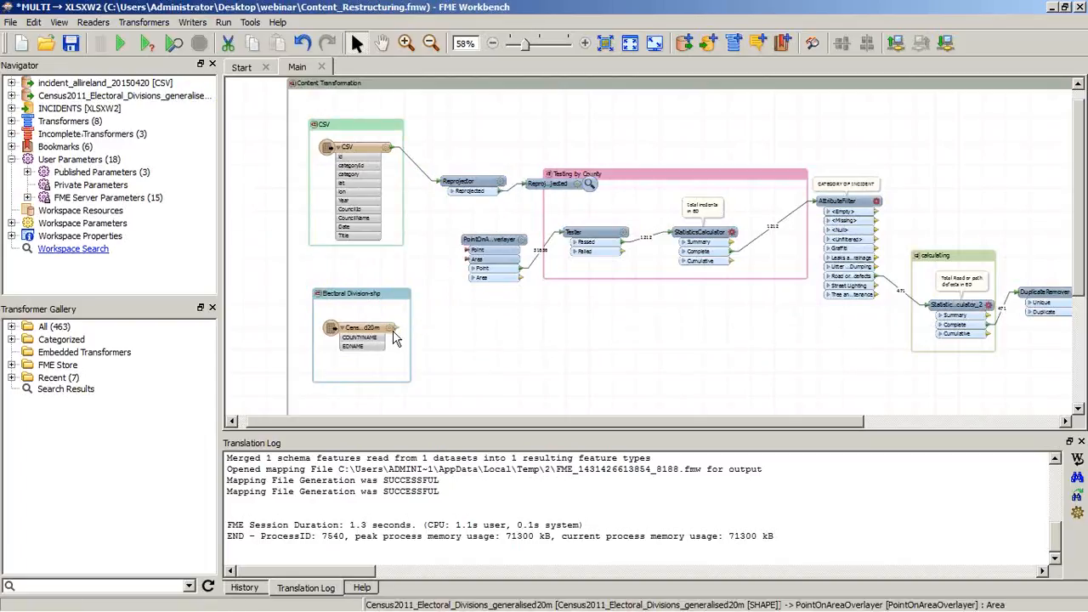
pyautogui.rightClick(400, 328)
pyautogui.click(444, 335)
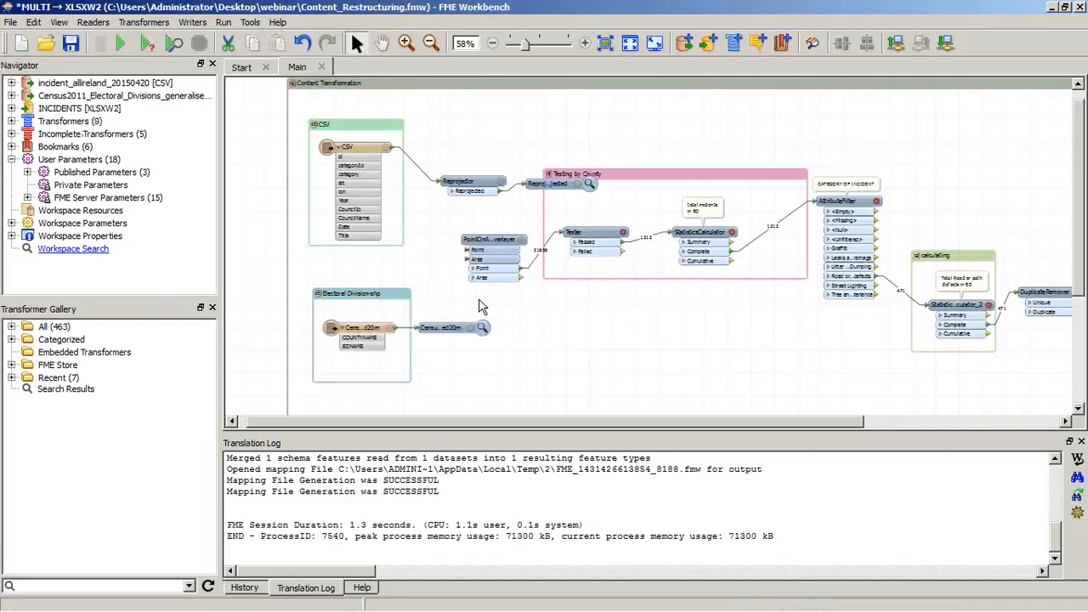
# Move the Reprojector closer to the CSV bookmark and check its source and destination coordinate systems
pyautogui.moveTo(467, 182); pyautogui.dragTo(449, 180)
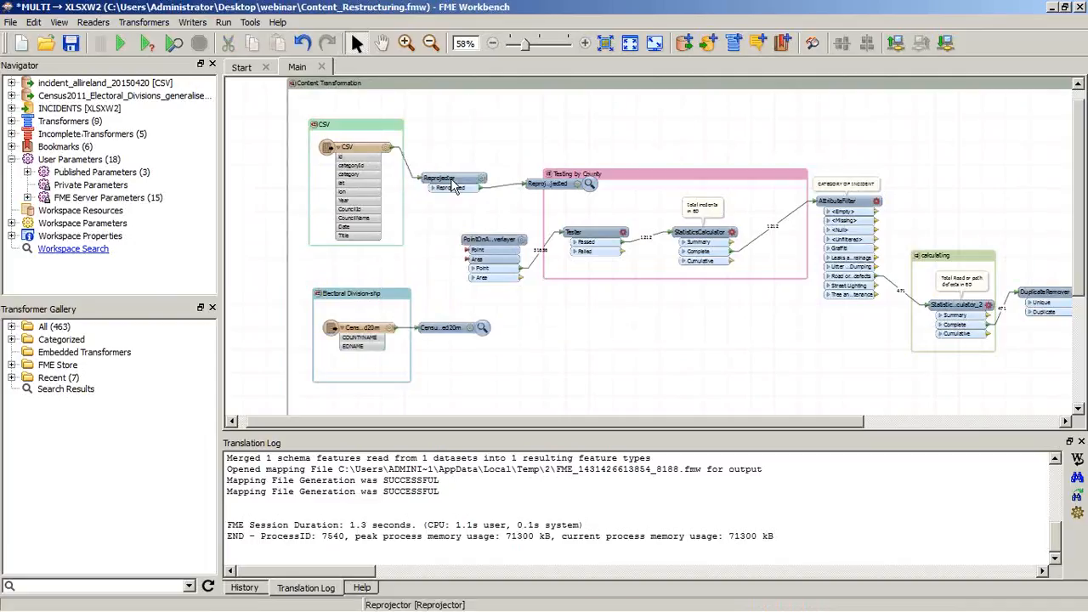
pyautogui.click(451, 177)
pyautogui.doubleClick(451, 177)
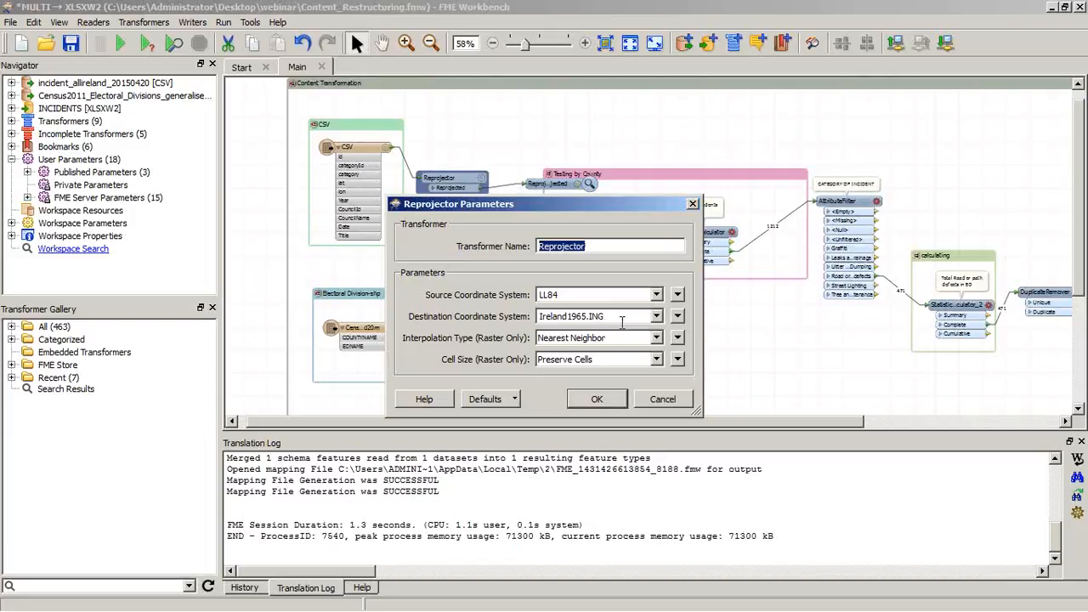
pyautogui.click(596, 398)
pyautogui.doubleClick(349, 327)
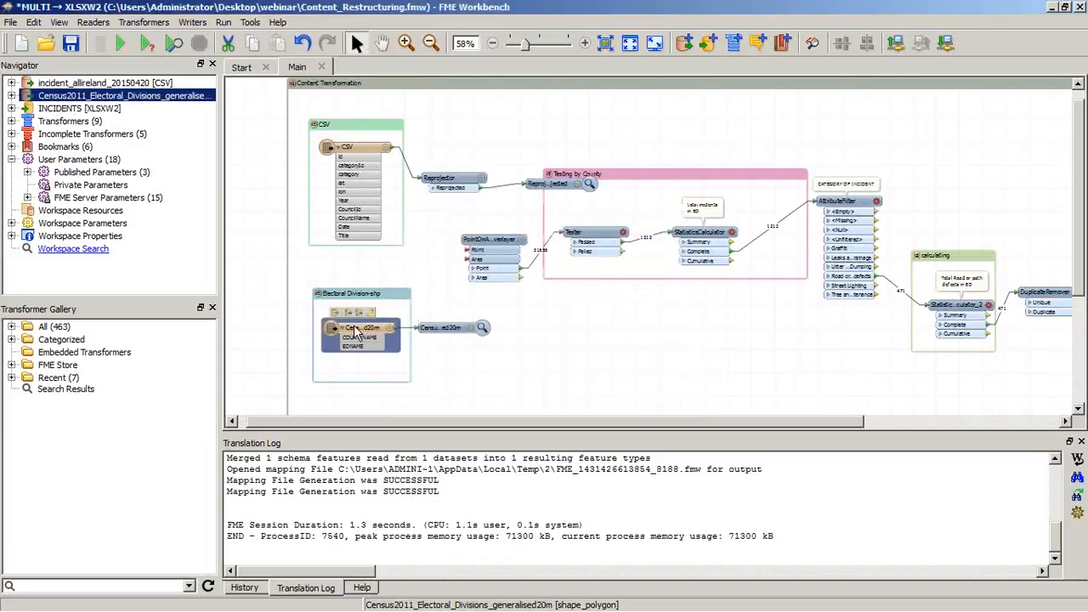
pyautogui.click(672, 494)
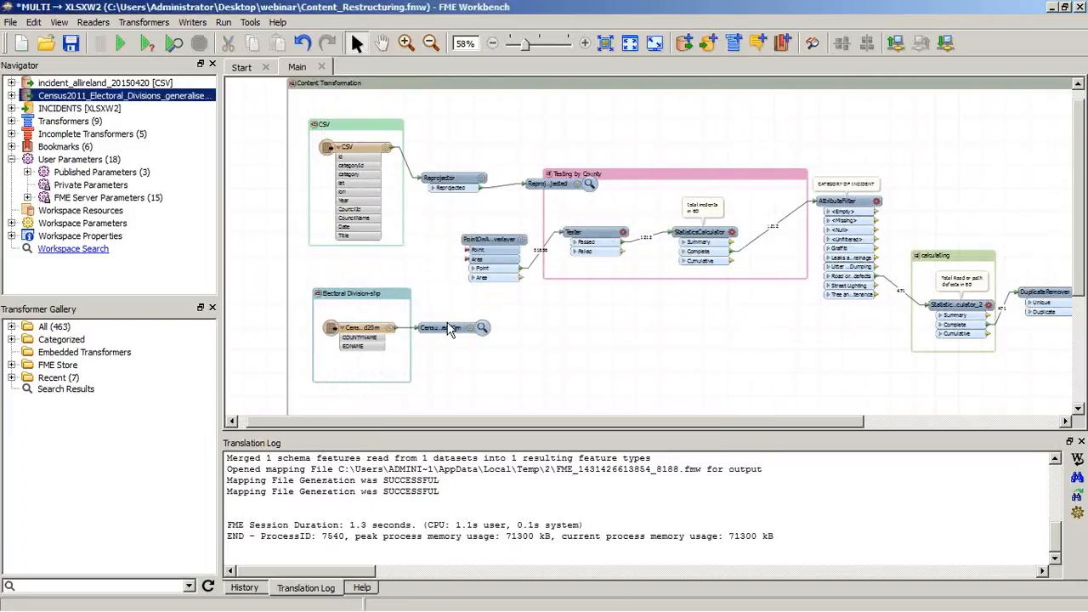
# Run the workspace and zoom in on the reprojected incidents and electoral divisions in FME Data Inspector
pyautogui.click(466, 328)
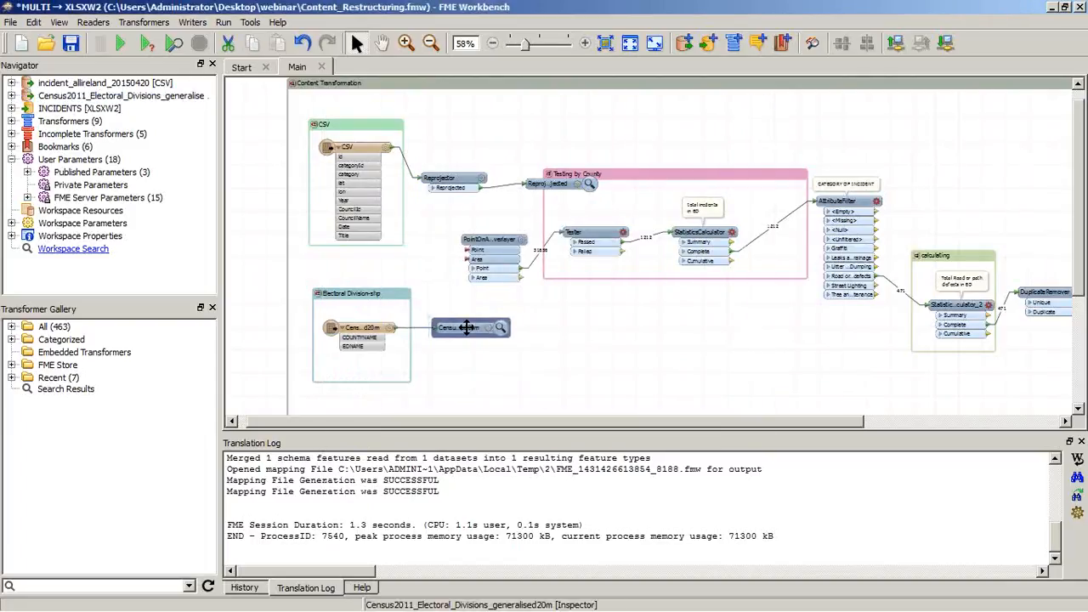
pyautogui.click(129, 44)
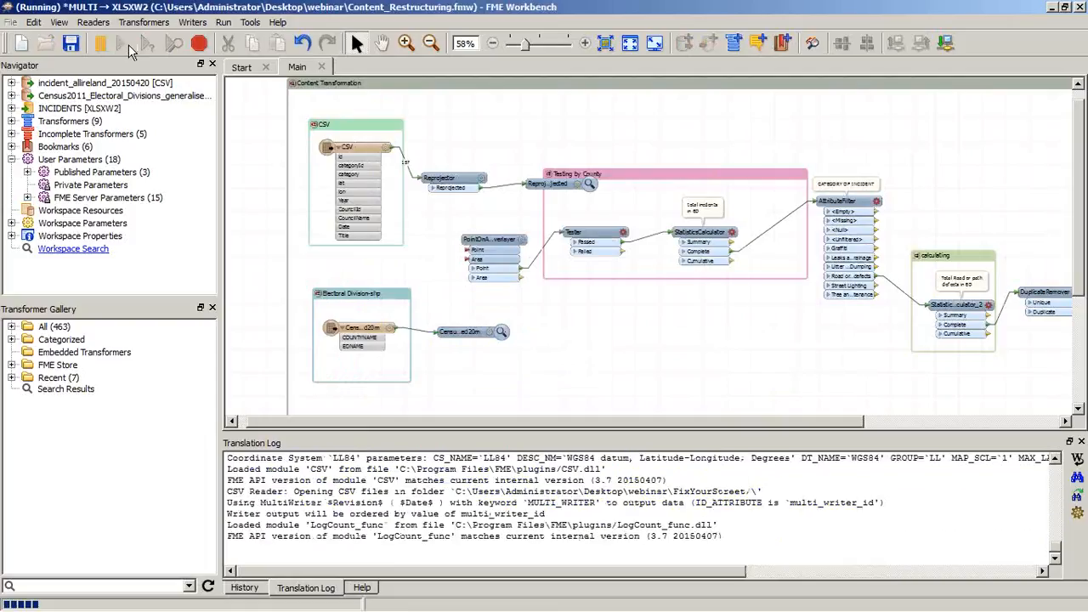
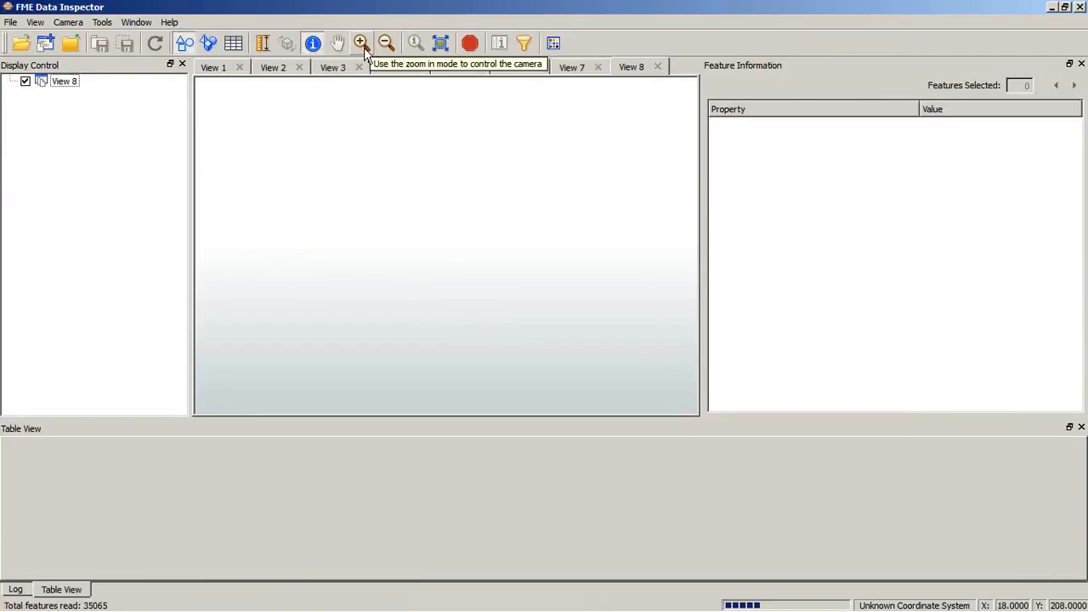
pyautogui.click(361, 44)
pyautogui.moveTo(628, 268); pyautogui.dragTo(685, 325)
pyautogui.moveTo(396, 155); pyautogui.dragTo(538, 269)
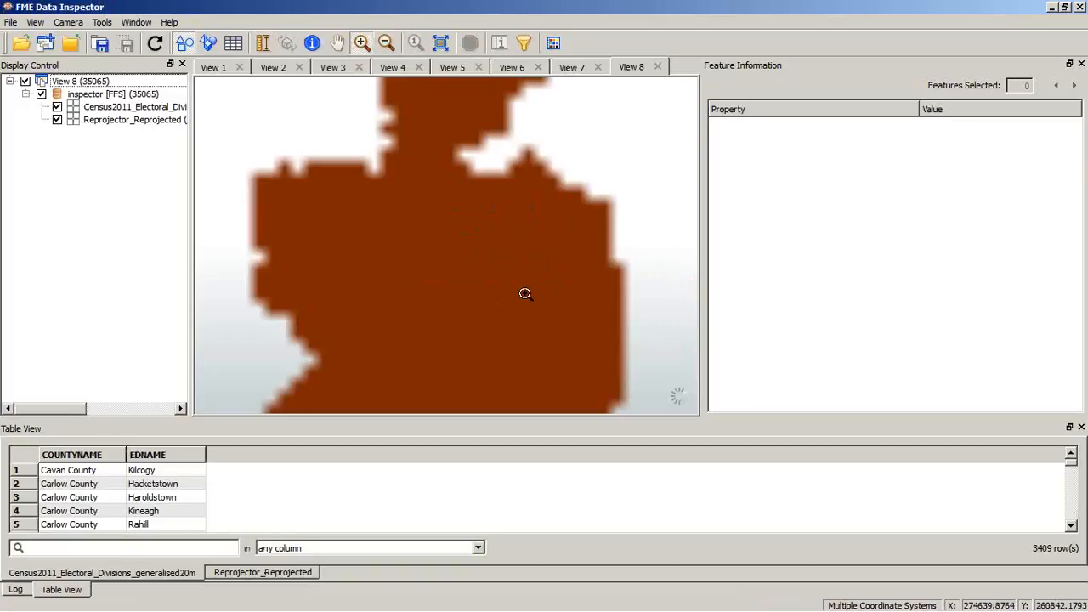
pyautogui.click(312, 44)
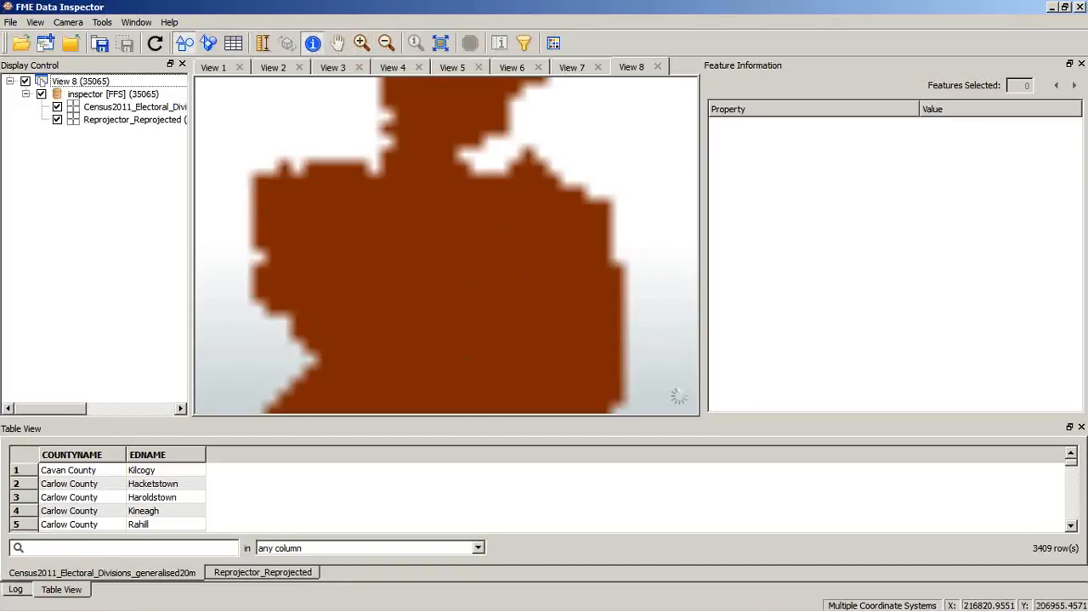
# Place the Reprojector_Reprojected layer above the Census2011 layer, examine the incident points over the divisions, and return to FME Workbench
pyautogui.moveTo(346, 595)
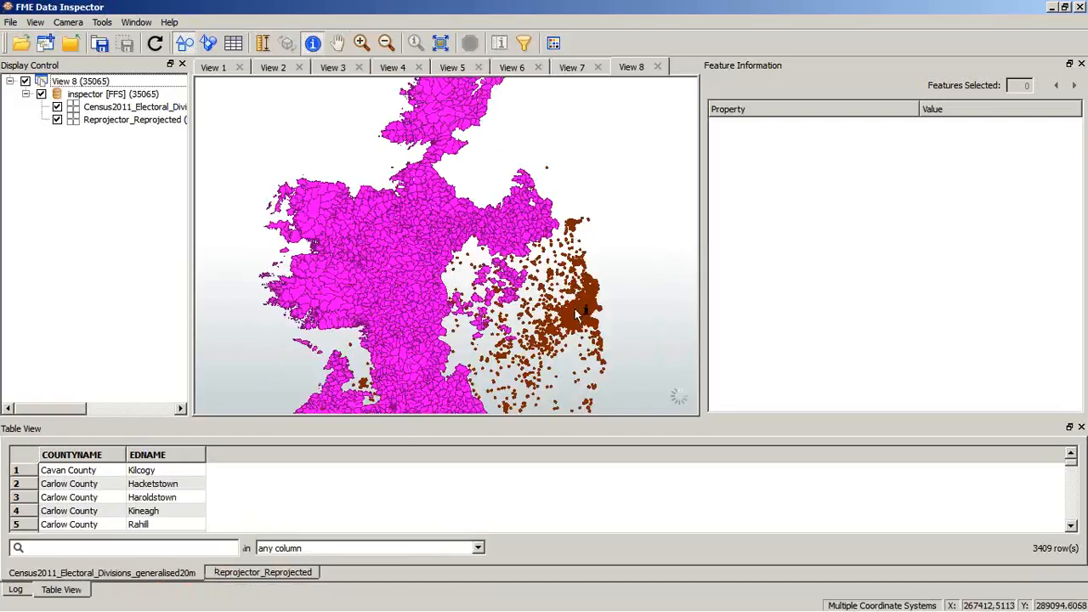
pyautogui.moveTo(118, 127); pyautogui.dragTo(118, 102)
pyautogui.scroll(1, 574, 329)
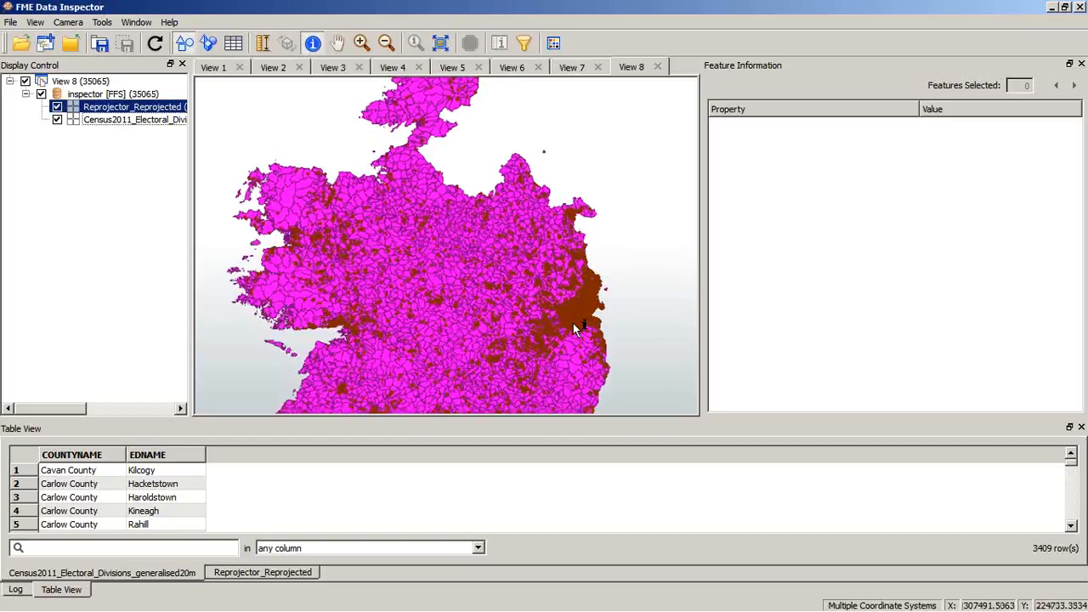
pyautogui.scroll(1, 575, 329)
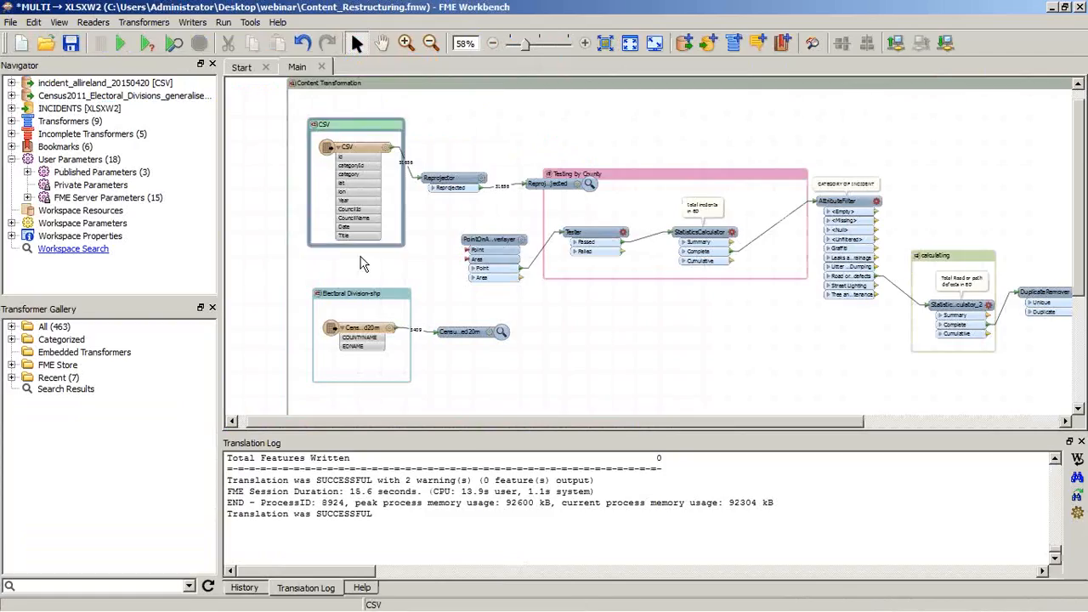
pyautogui.click(1053, 7)
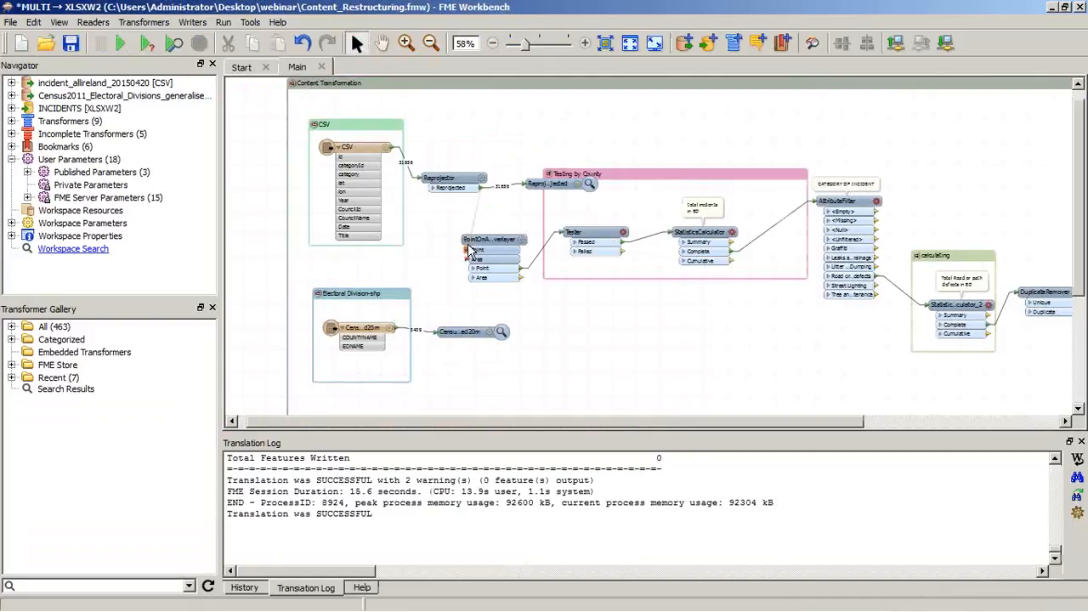
# Connect the Reprojector and Census2011 outputs to the PointOnAreaOverlayer's Point and Area inputs, and narrow the CSV bookmark slightly
pyautogui.click(393, 328)
pyautogui.click(465, 258)
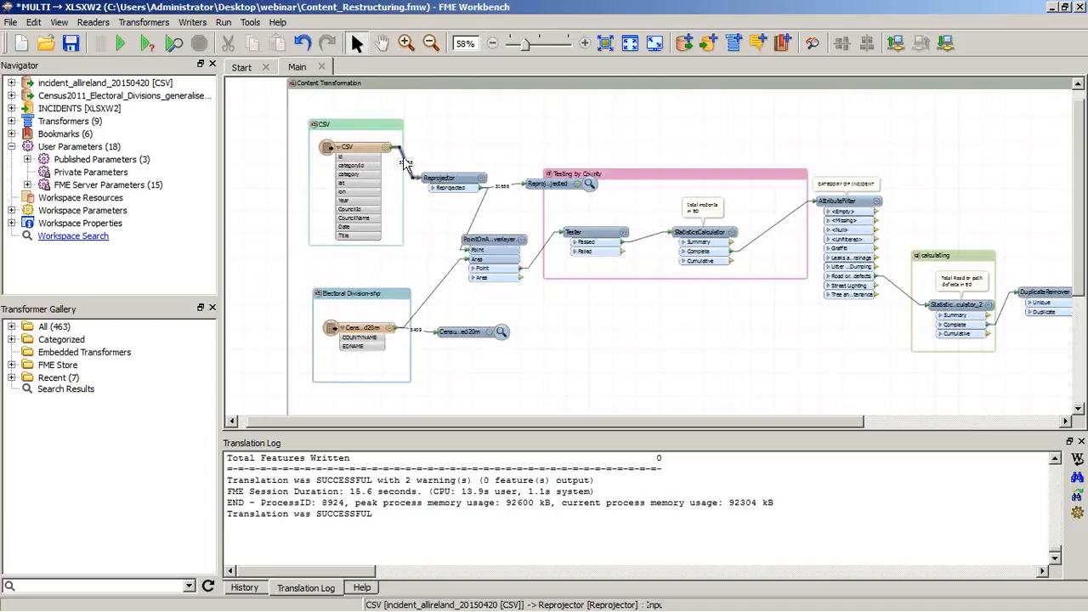
pyautogui.moveTo(405, 140); pyautogui.dragTo(396, 140)
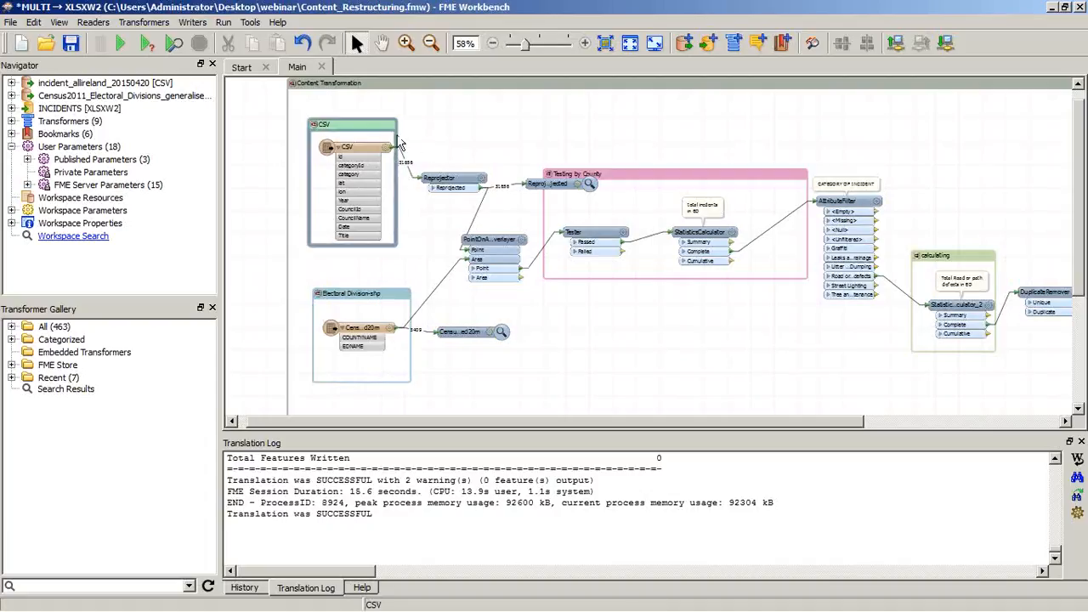
# Review the Tester's clause that compares COUNTYNAME with Kildare County
pyautogui.doubleClick(573, 234)
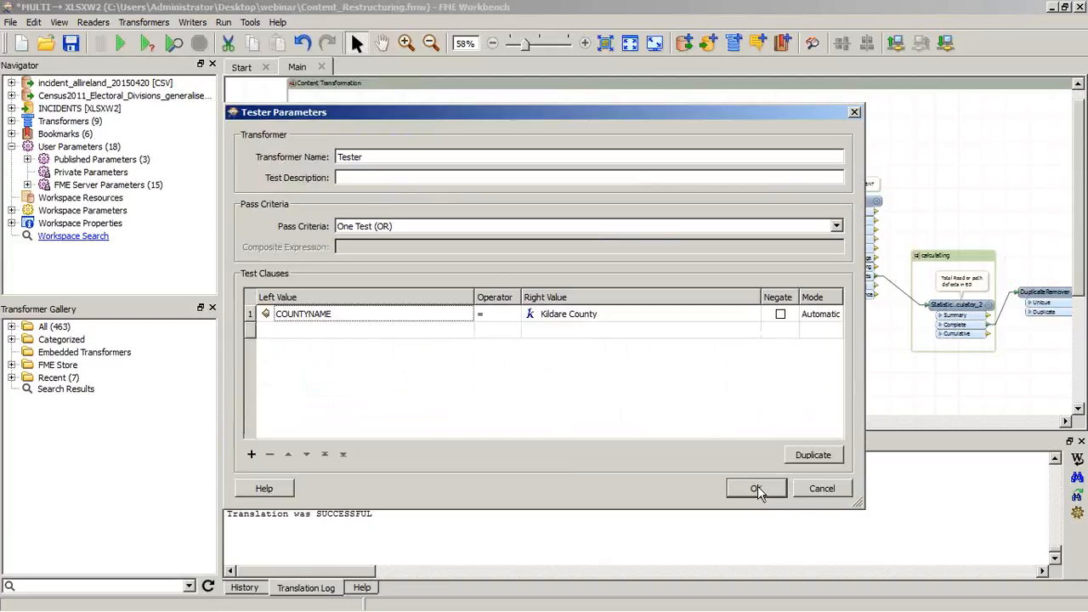
pyautogui.click(757, 490)
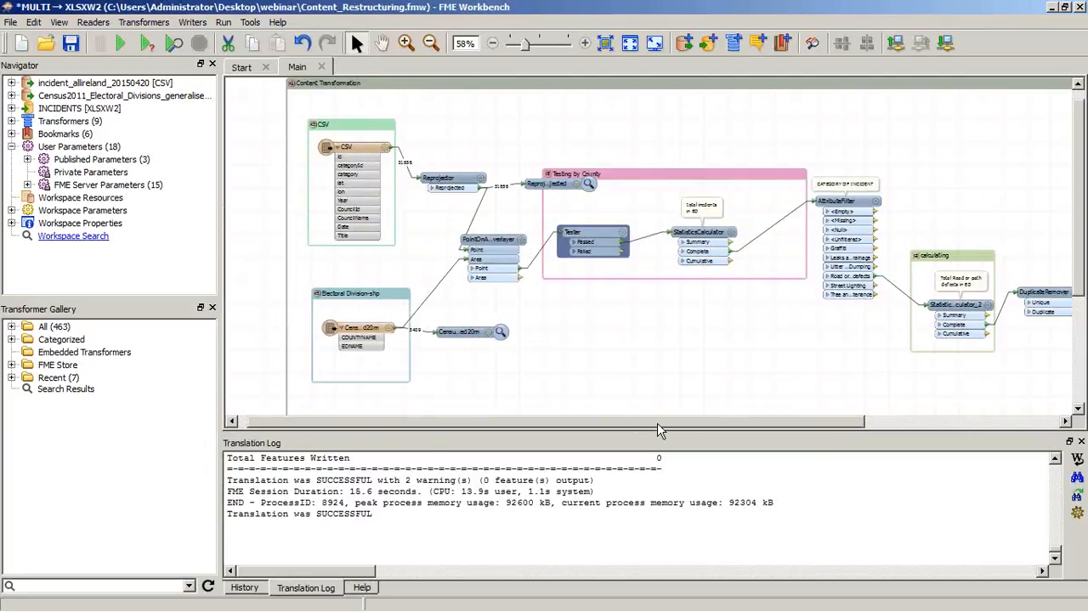
# Delete the Inspectors attached to the Reprojector and the Census2011 feature type
pyautogui.hscroll(2, 657, 423)
pyautogui.press('Delete')
pyautogui.click(333, 333)
pyautogui.press('Delete')
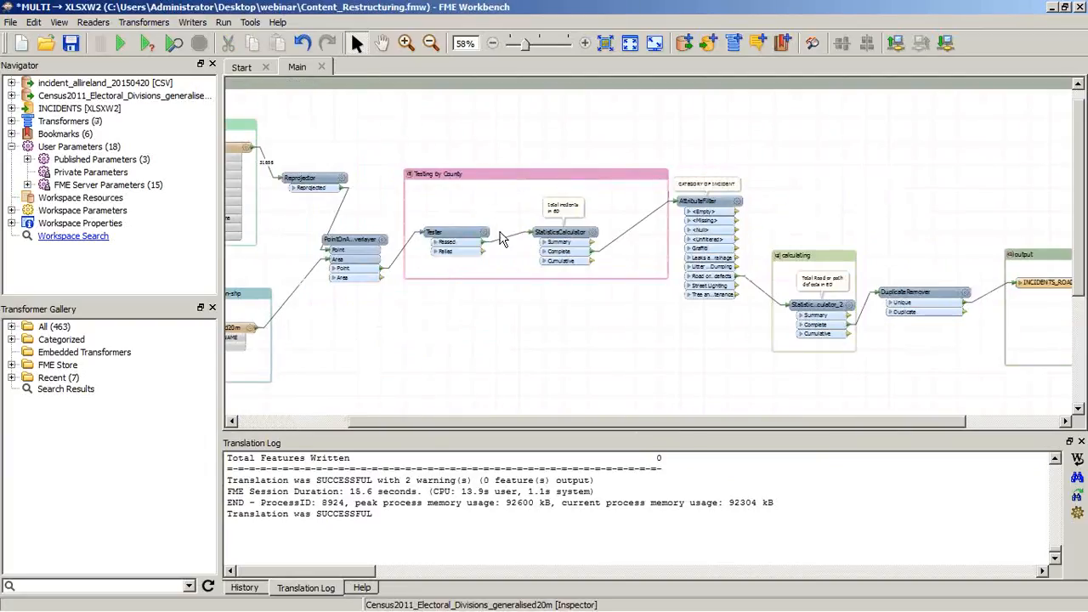
# Review the grouping, analyzed attribute and total count attribute of the StatisticsCalculator in the Testing by County bookmark
pyautogui.click(557, 236)
pyautogui.doubleClick(564, 254)
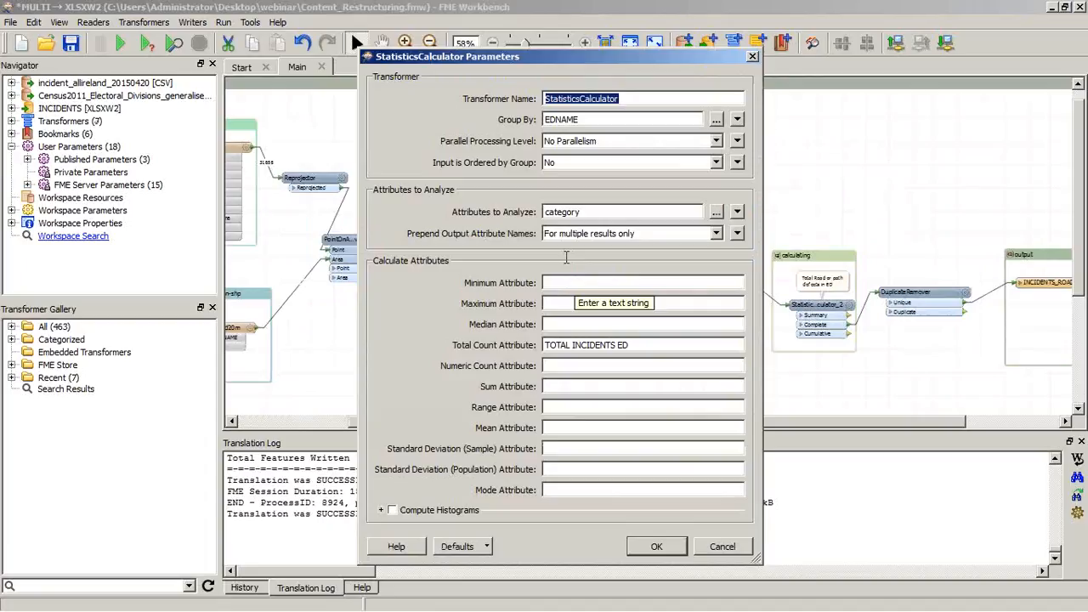
pyautogui.tripleClick(637, 344)
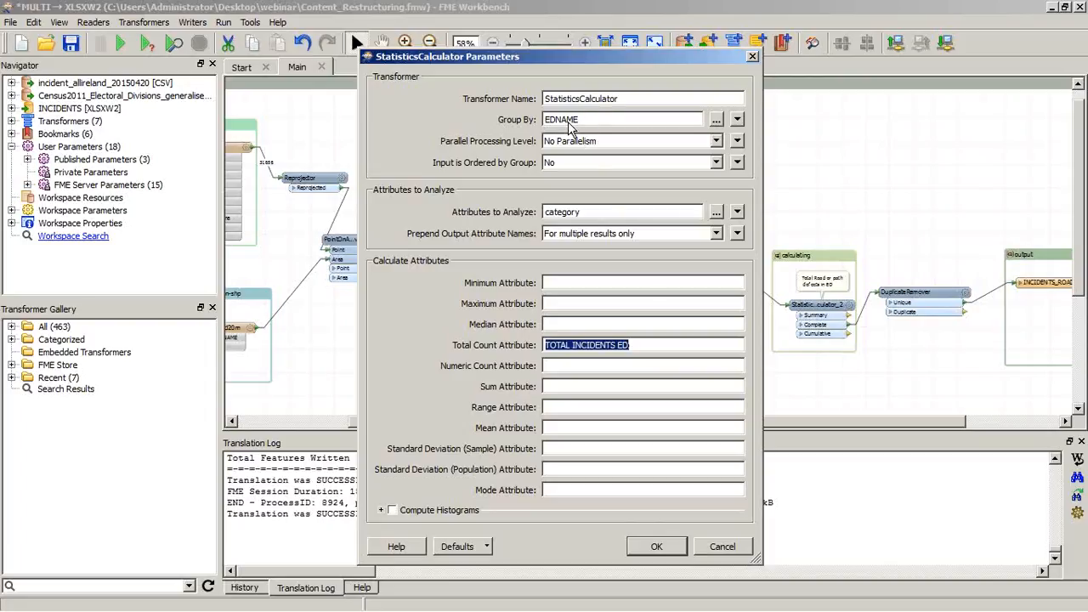
pyautogui.moveTo(679, 49); pyautogui.dragTo(760, 33)
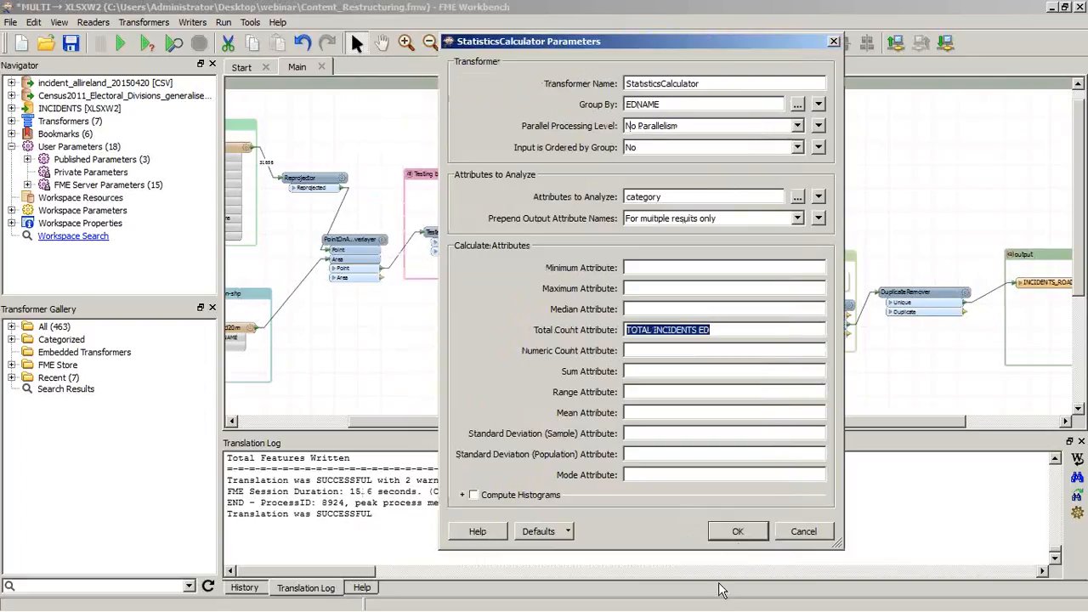
pyautogui.click(736, 533)
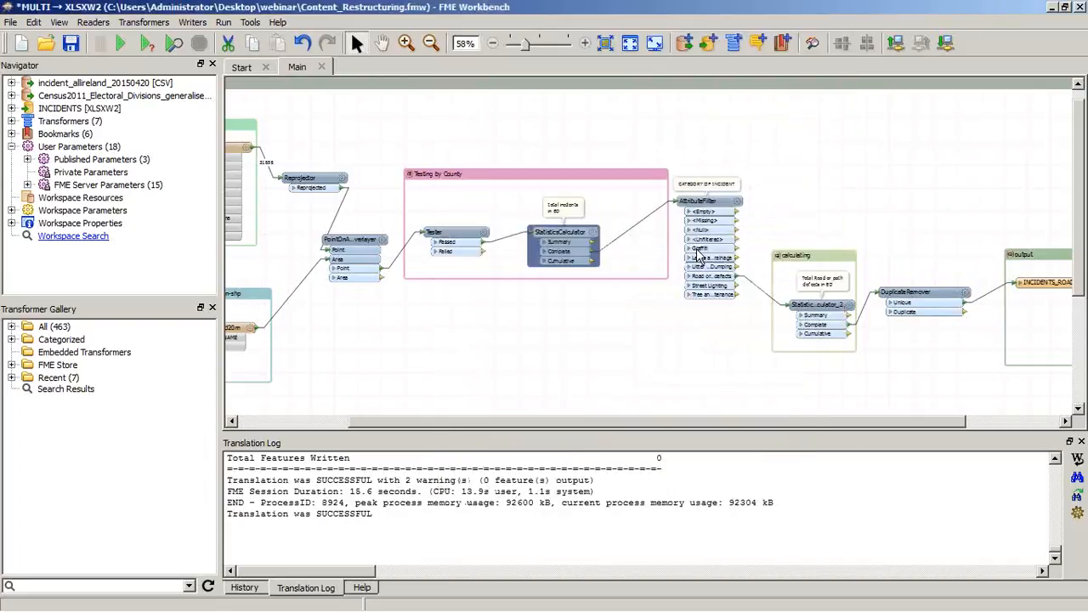
# Review the AttributeFilter's filter attribute and its full list of possible incident category values
pyautogui.click(708, 203)
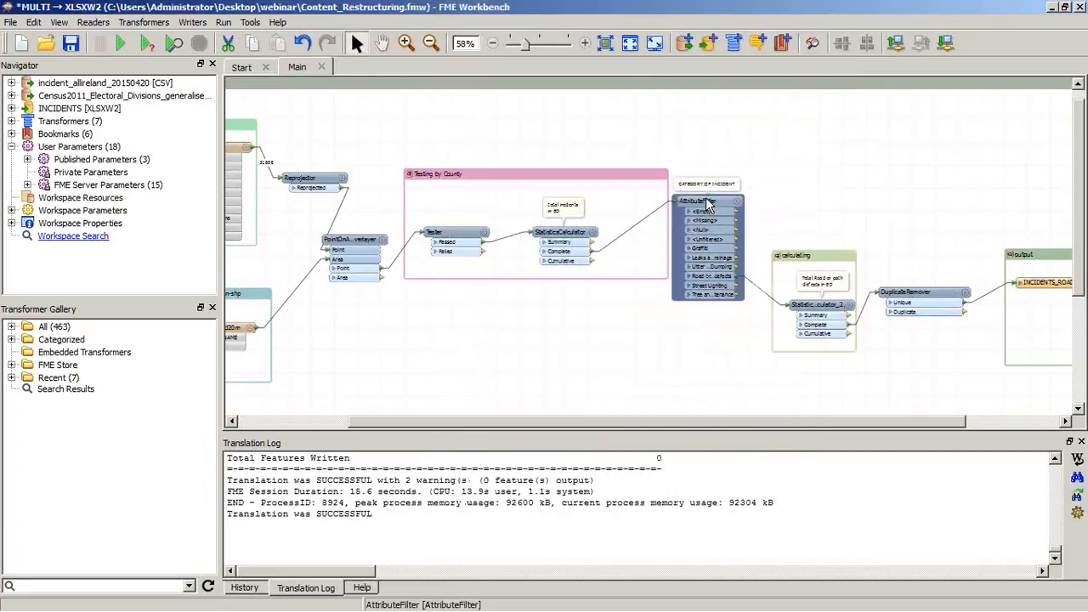
pyautogui.doubleClick(706, 204)
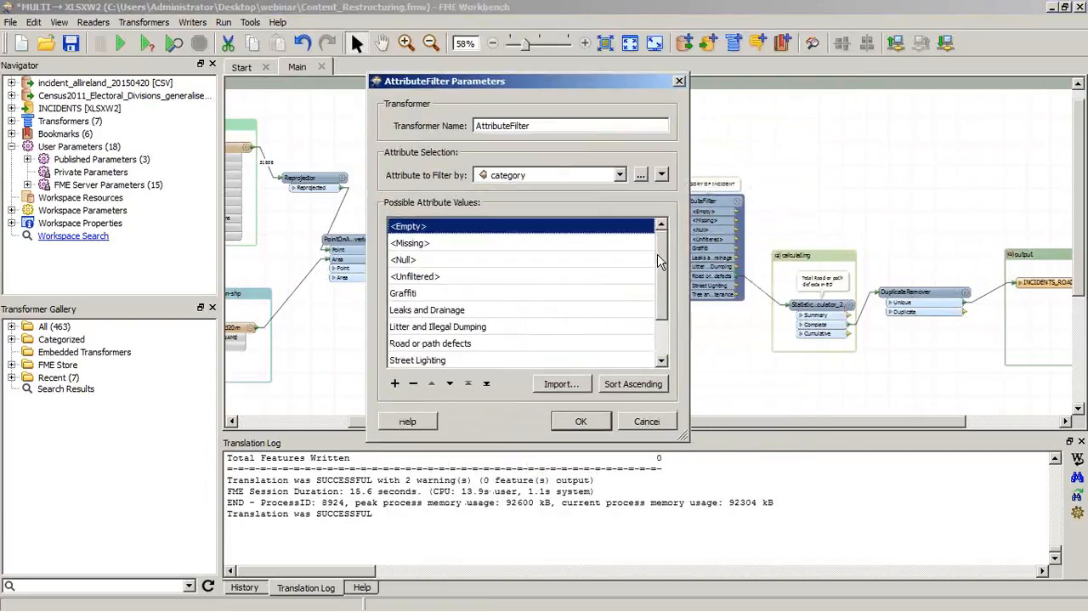
pyautogui.moveTo(657, 256); pyautogui.dragTo(659, 278)
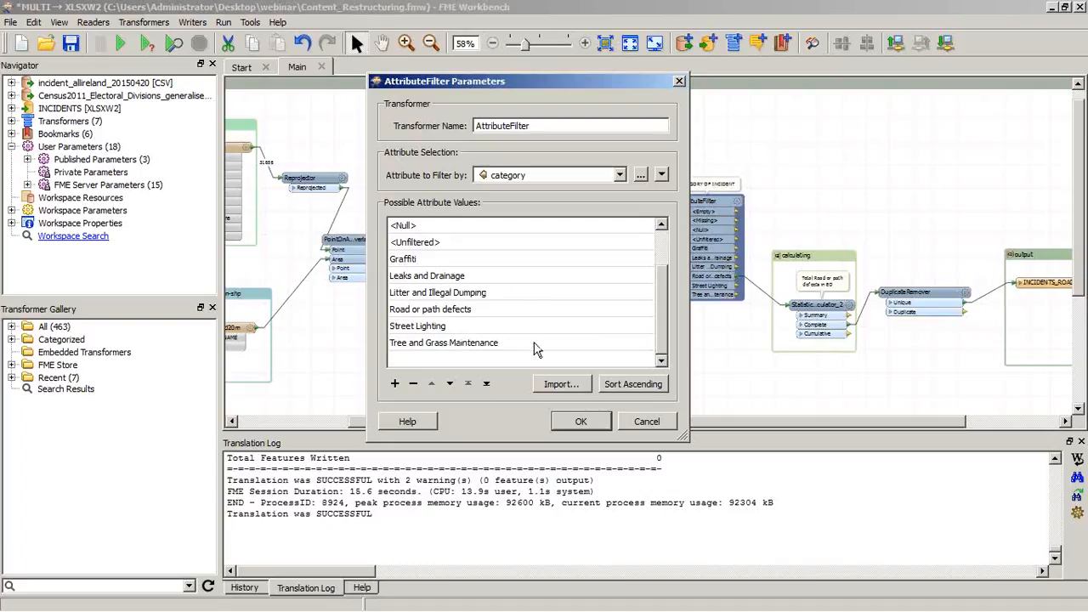
pyautogui.click(575, 420)
# Review the grouping, analyzed attribute and total count attribute of StatisticsCalculator_2 in the calculating bookmark
pyautogui.click(756, 288)
pyautogui.moveTo(727, 423); pyautogui.dragTo(803, 420)
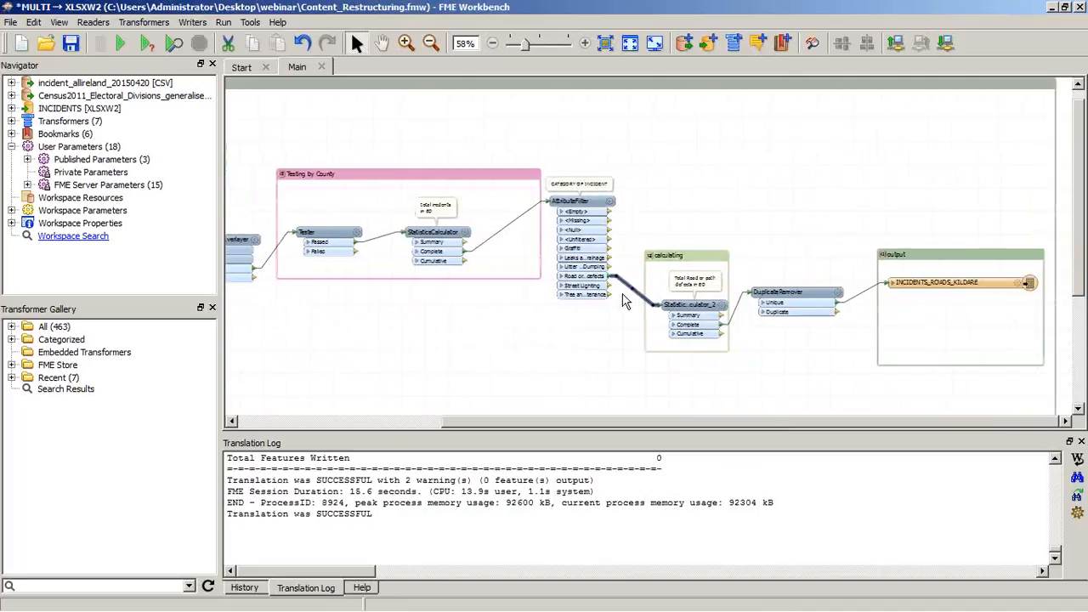
pyautogui.moveTo(697, 307); pyautogui.dragTo(678, 278)
pyautogui.doubleClick(686, 302)
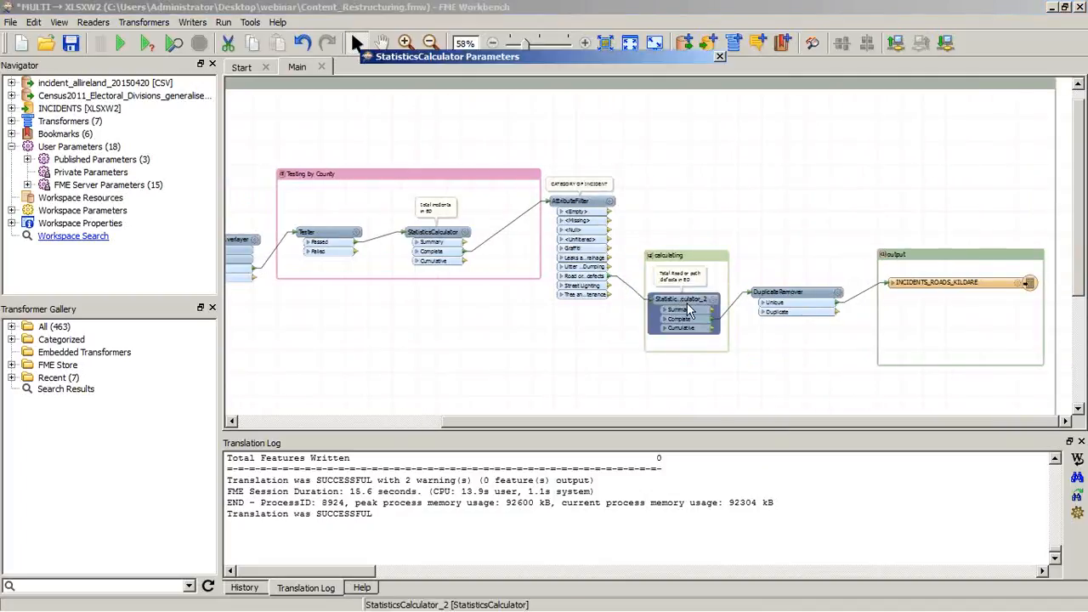
pyautogui.click(680, 344)
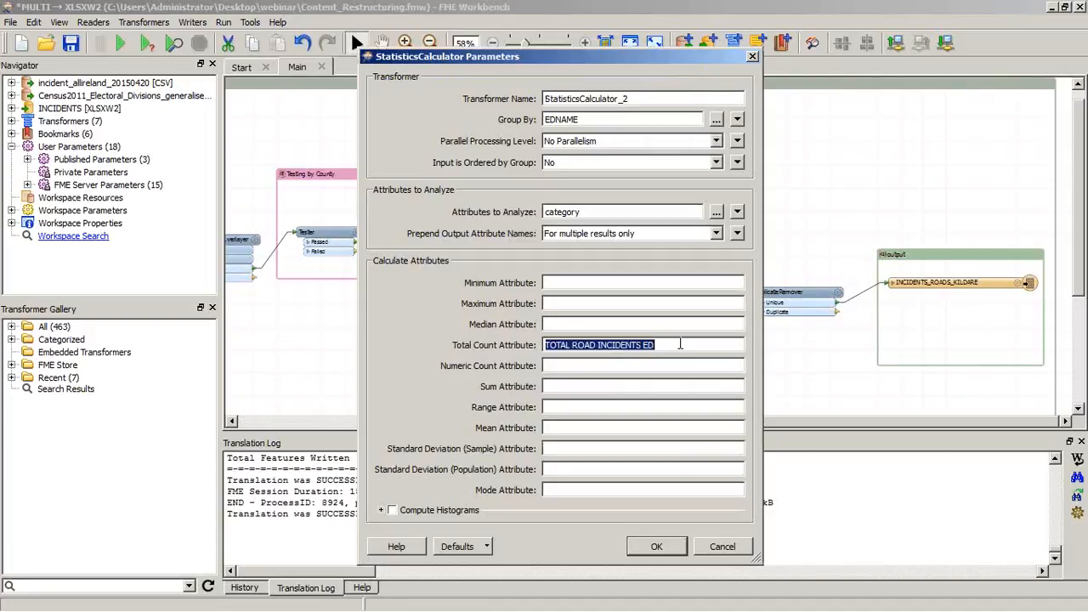
pyautogui.click(667, 550)
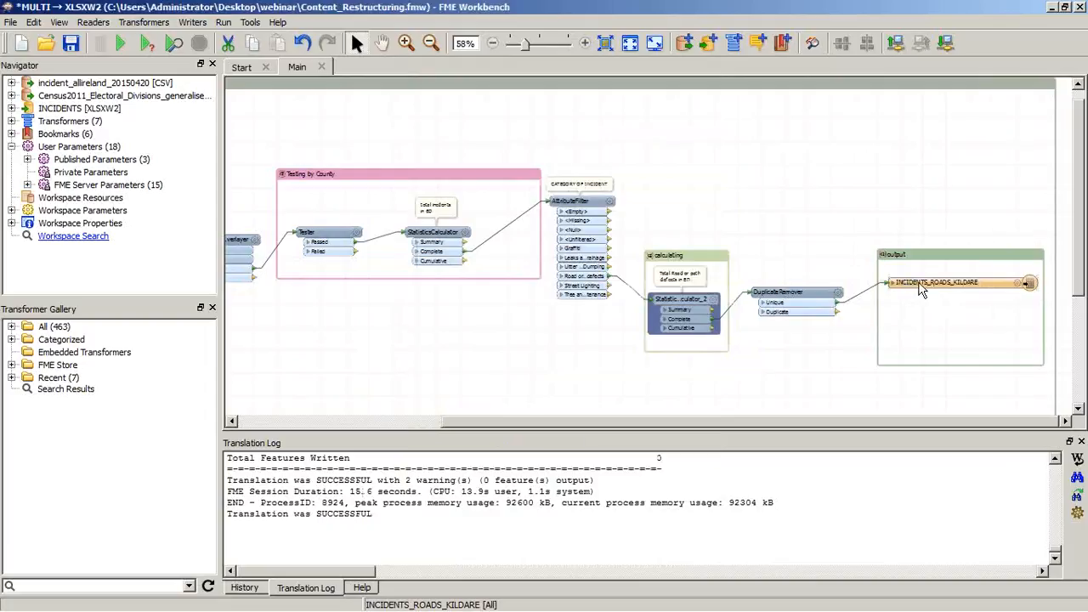
# Review the sheet name, writer and user attributes of the INCIDENTS_ROADS_KILDARE output feature type
pyautogui.doubleClick(916, 288)
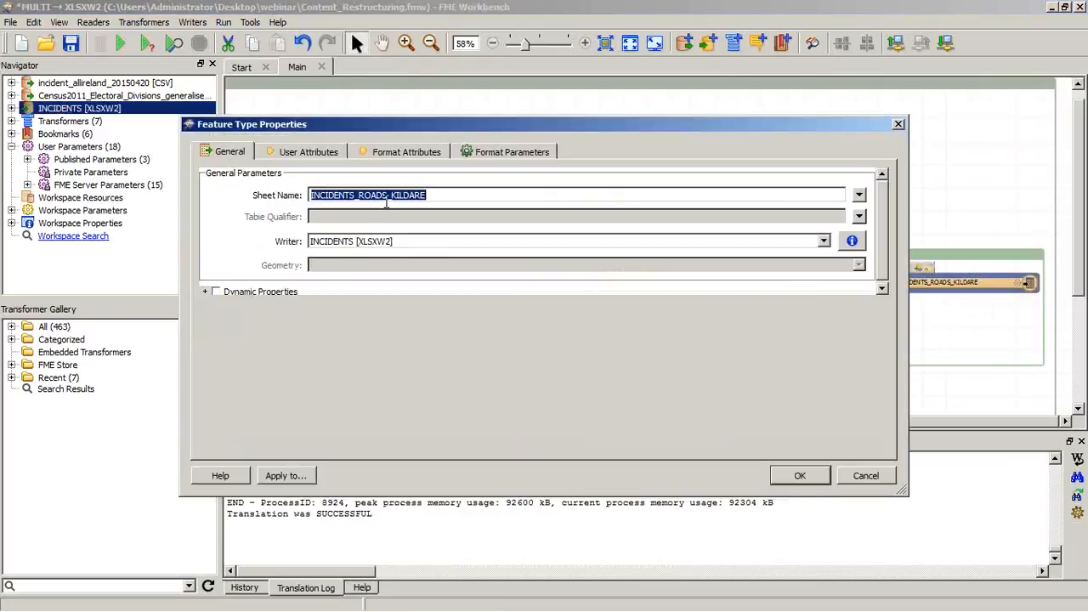
pyautogui.click(419, 243)
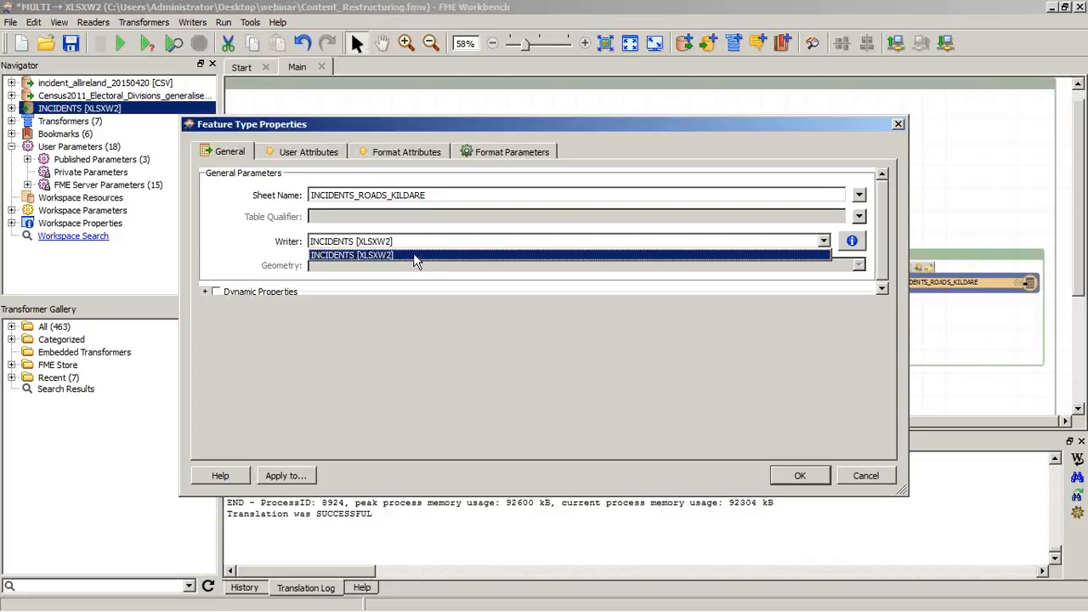
pyautogui.click(417, 258)
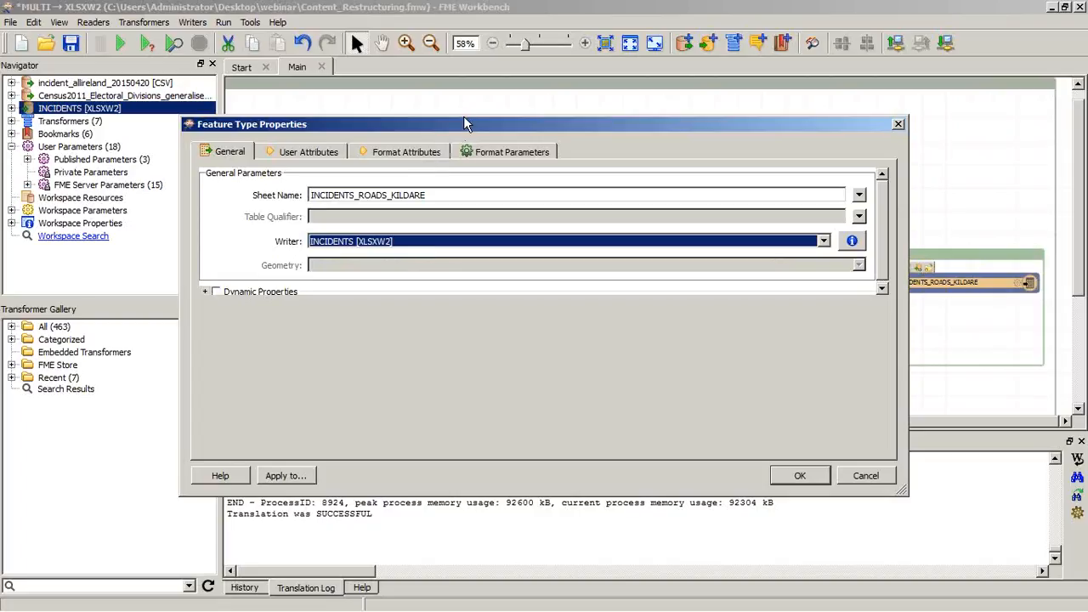
pyautogui.moveTo(509, 124); pyautogui.dragTo(554, 97)
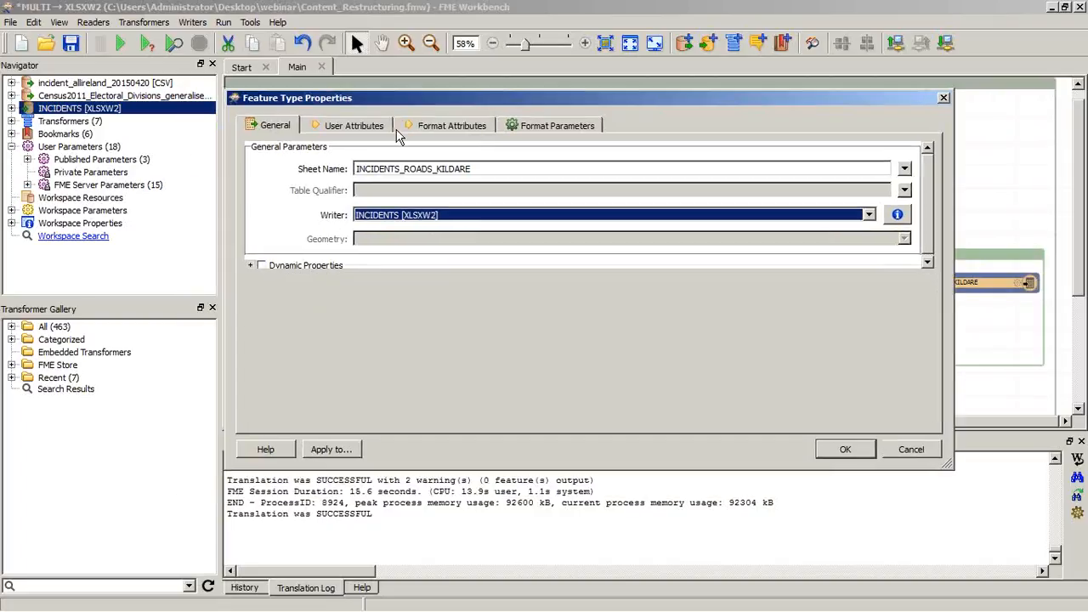
pyautogui.click(350, 124)
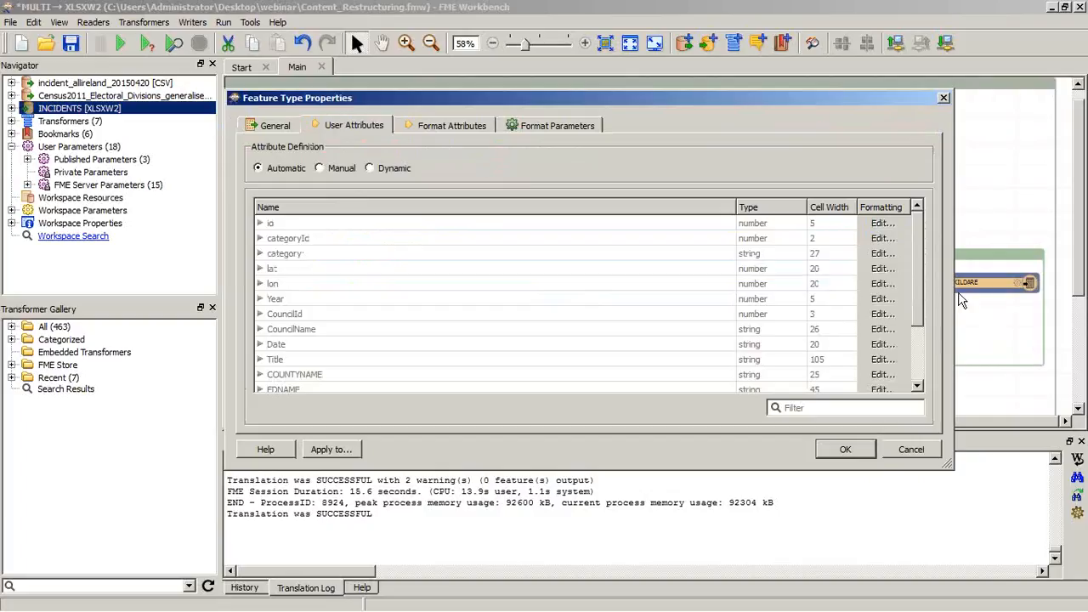
pyautogui.scroll(-2, 542, 284)
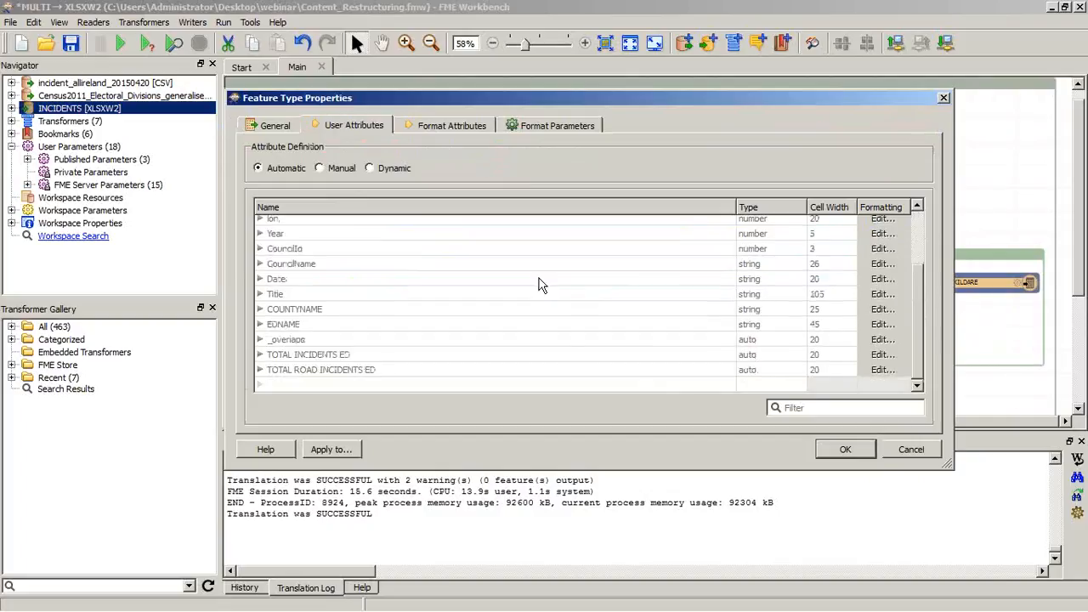
pyautogui.click(911, 449)
# Set the INCIDENTS_ROADS_KILDARE attribute definition to Manual and remove all attributes except COUNTYNAME, EDNAME, TOTAL INCIDENTS ED and TOTAL ROAD INCIDENTS ED
pyautogui.doubleClick(927, 278)
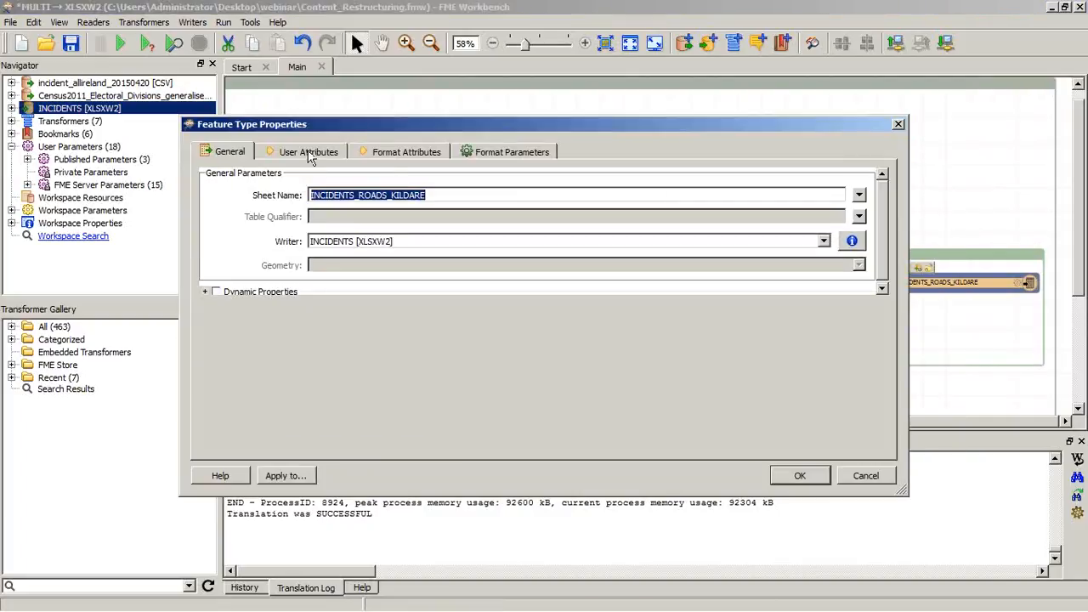
pyautogui.click(310, 153)
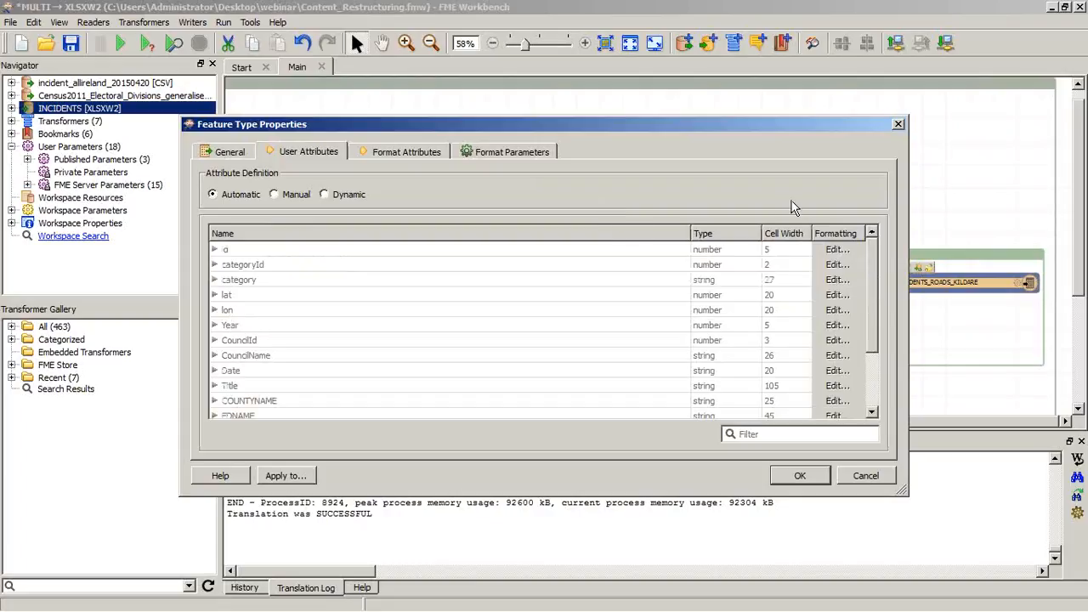
pyautogui.click(275, 195)
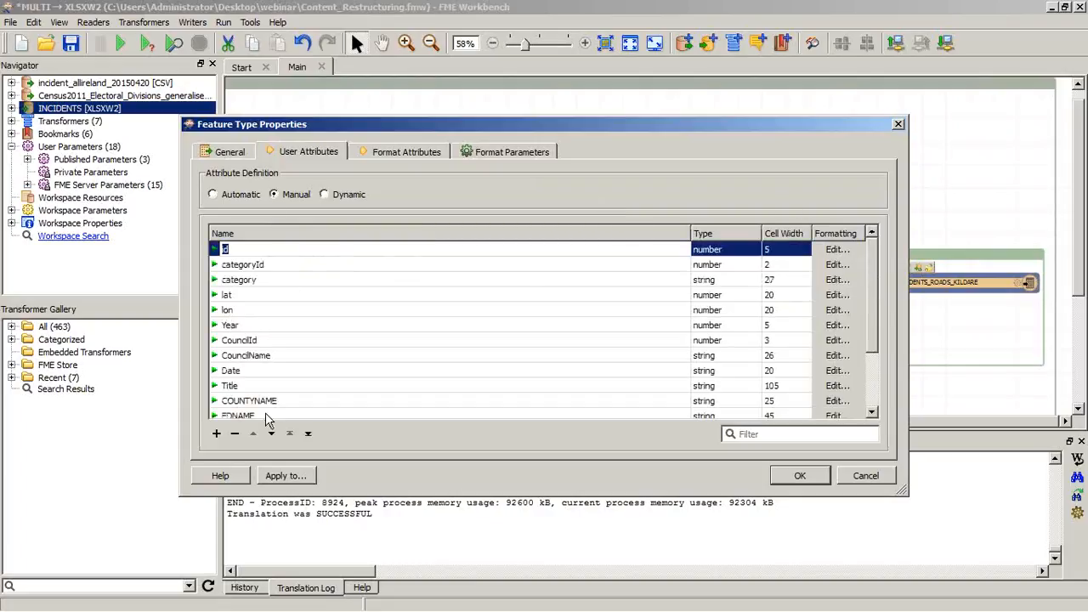
pyautogui.click(236, 434)
pyautogui.click(235, 435)
pyautogui.click(235, 434)
pyautogui.click(235, 435)
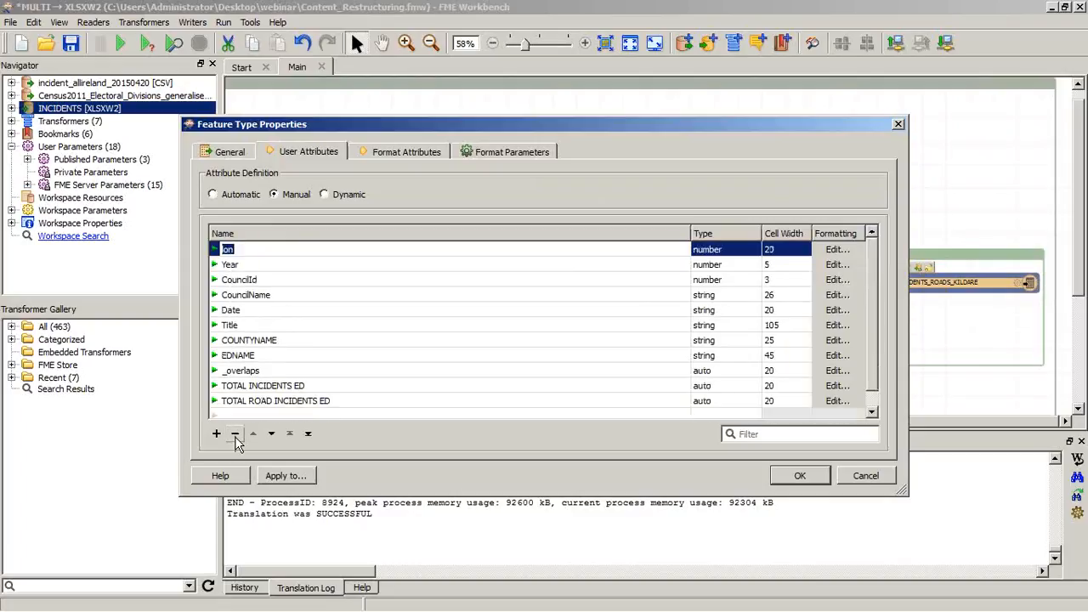
pyautogui.click(235, 434)
pyautogui.click(236, 435)
pyautogui.doubleClick(236, 434)
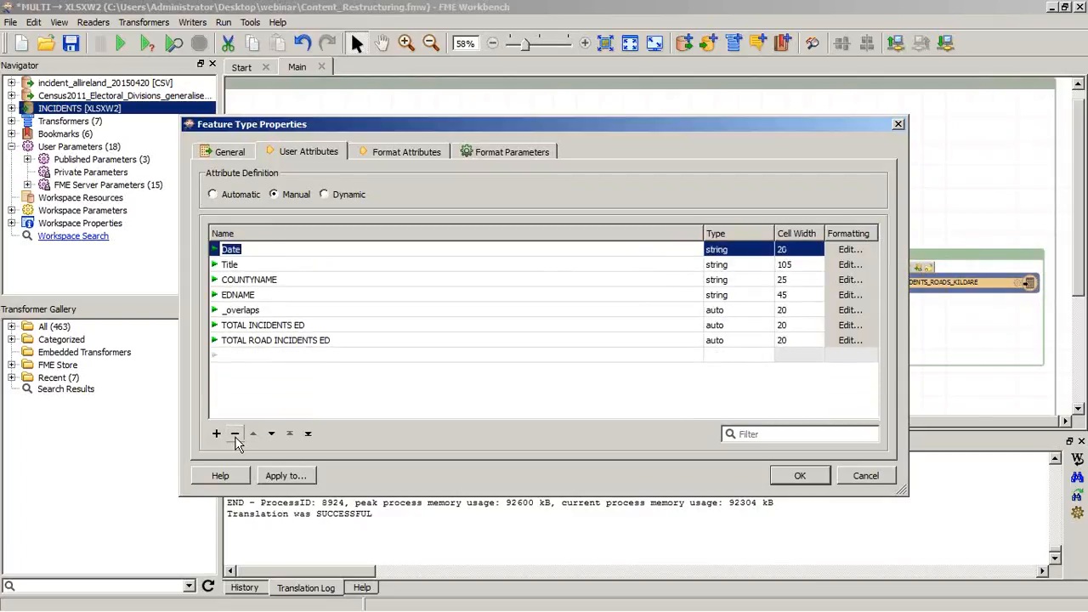
pyautogui.click(235, 434)
pyautogui.click(235, 434)
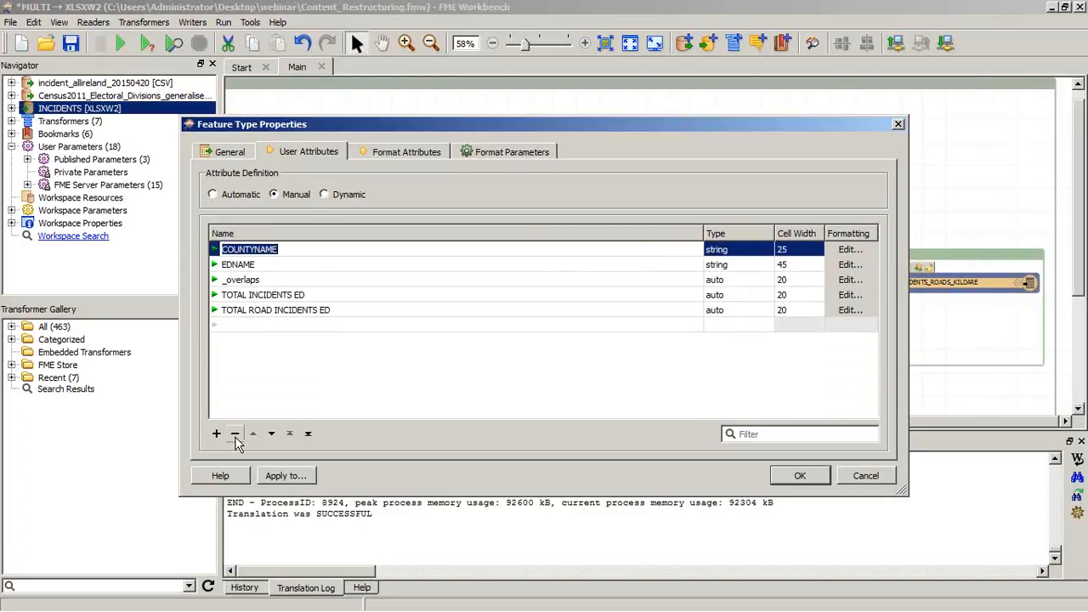
pyautogui.click(285, 266)
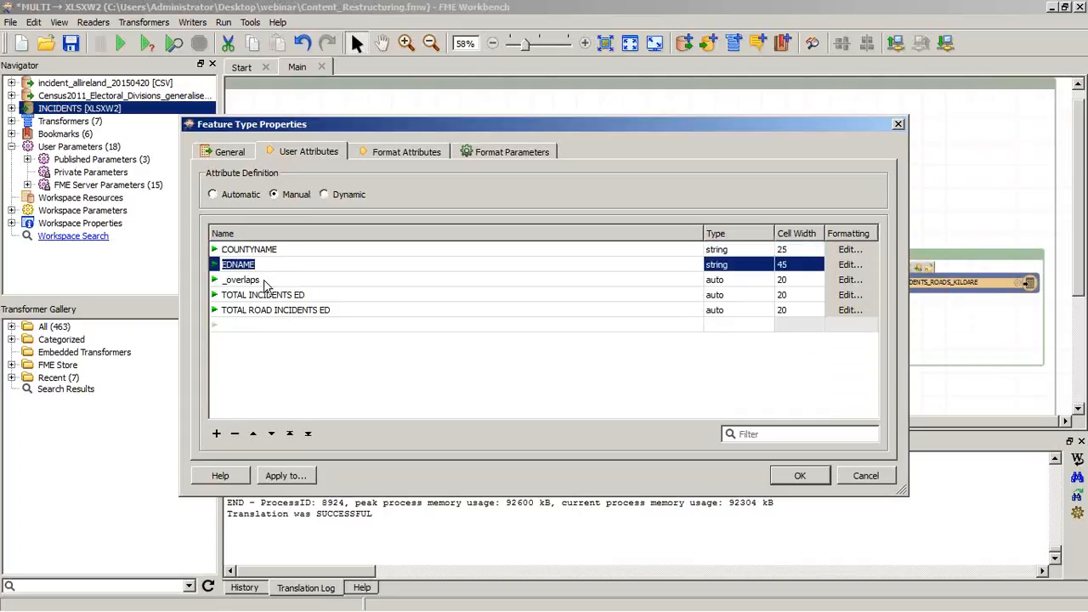
pyautogui.click(265, 281)
pyautogui.click(235, 433)
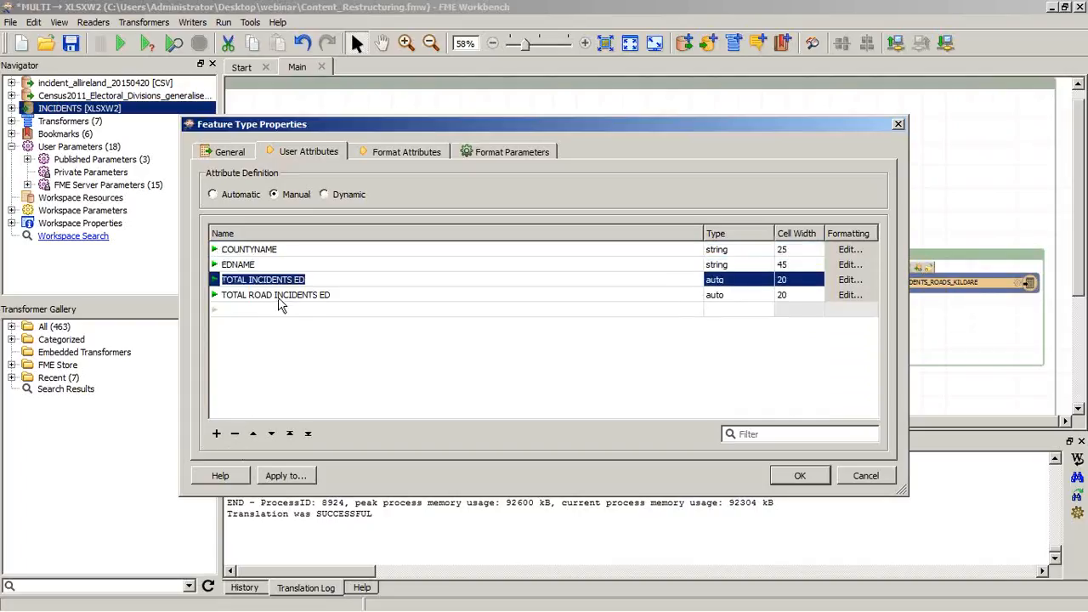
# Rename the two total attributes of the output sheet as TOTAL INCIDENTS REPORTED and TOTAL ROAD RELATED INCIDENTS
pyautogui.click(349, 297)
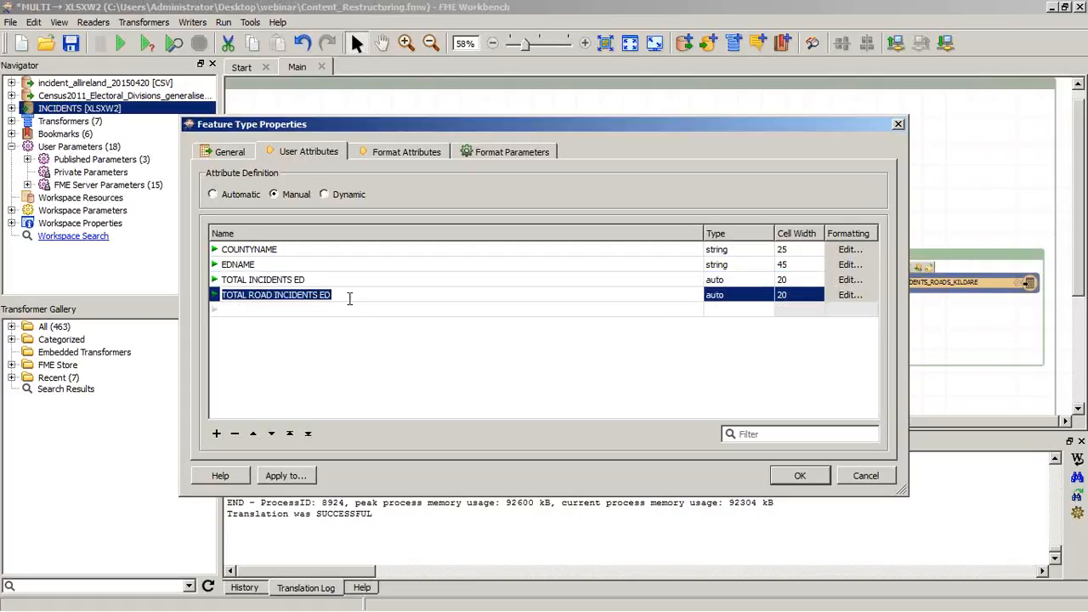
pyautogui.click(304, 283)
pyautogui.click(298, 280)
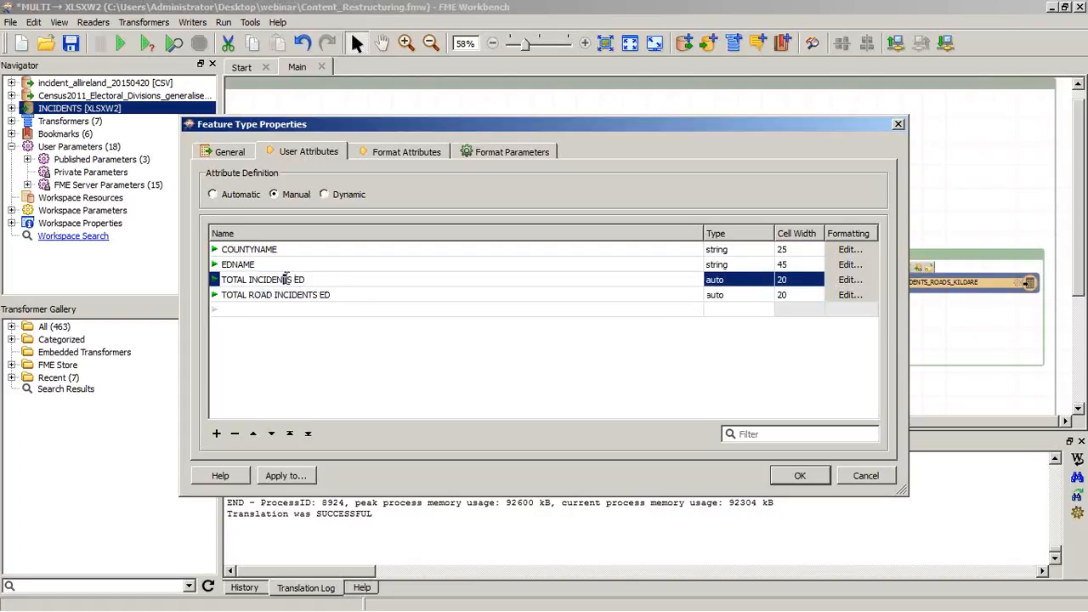
pyautogui.moveTo(293, 279); pyautogui.dragTo(266, 272)
pyautogui.click(322, 280)
pyautogui.click(374, 297)
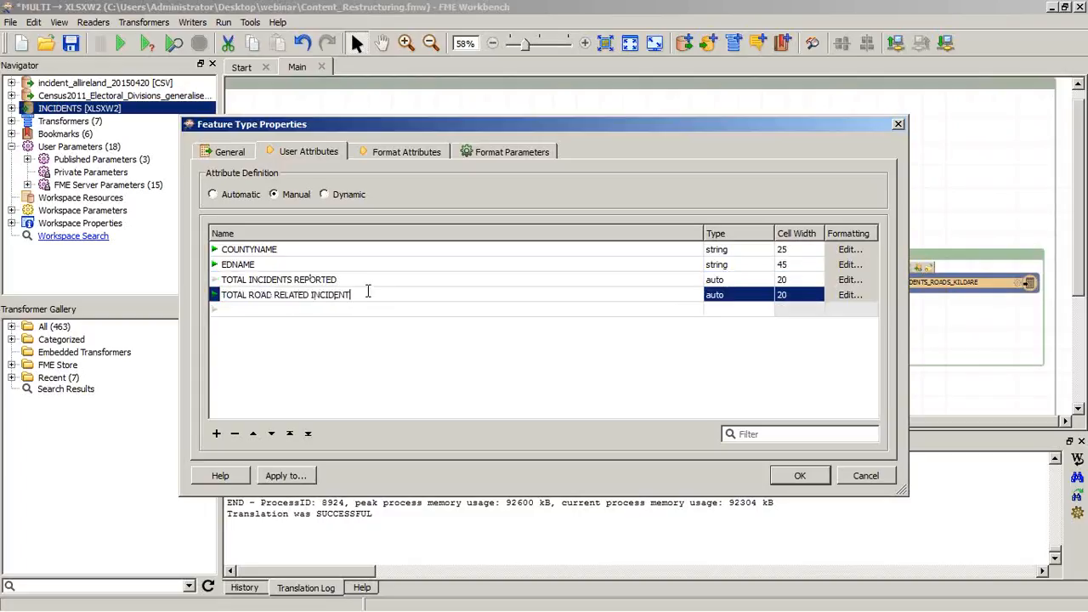
pyautogui.click(818, 475)
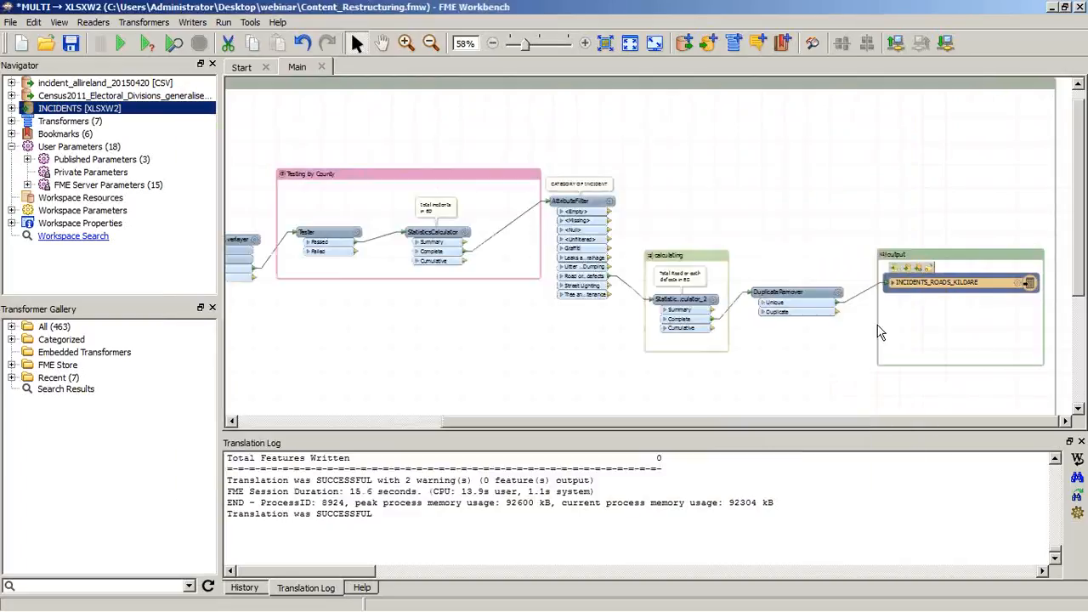
# Connect the DuplicateRemover's TOTAL INCIDENTS ED to TOTAL INCIDENTS REPORTED and TOTAL ROAD INCIDENTS ED to TOTAL ROAD RELATED INCIDENTS on the output
pyautogui.click(763, 303)
pyautogui.scroll(-2, 945, 306)
pyautogui.click(406, 42)
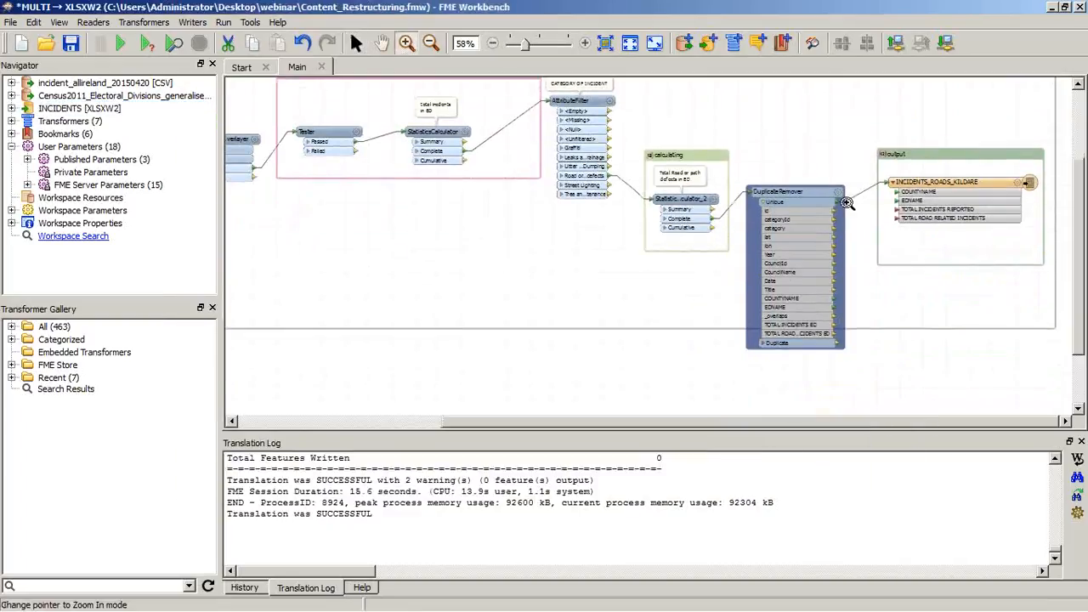
pyautogui.moveTo(680, 99); pyautogui.dragTo(1078, 374)
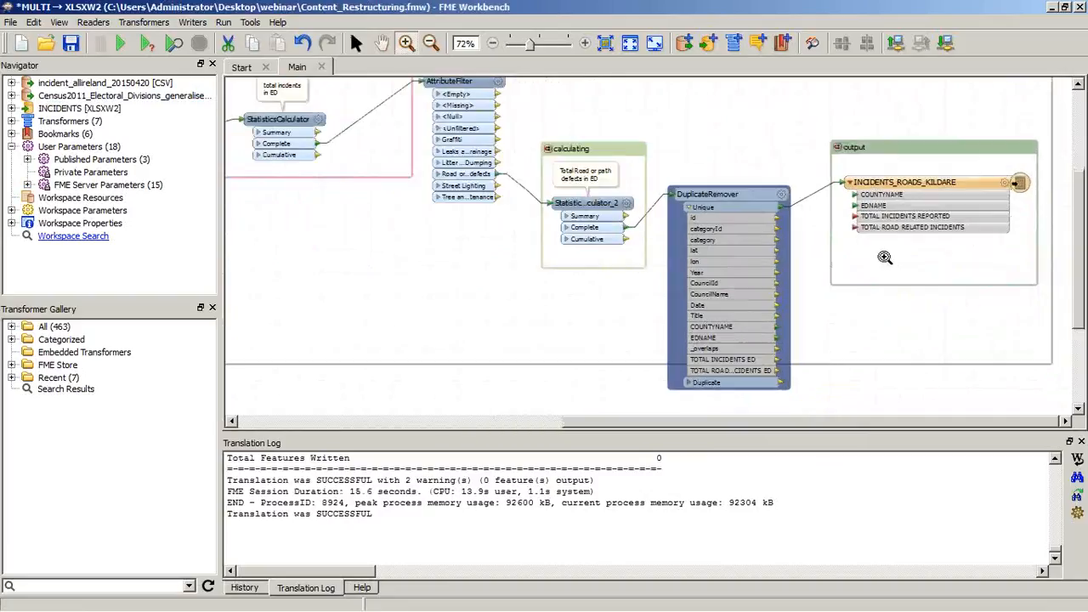
pyautogui.click(884, 257)
pyautogui.click(356, 42)
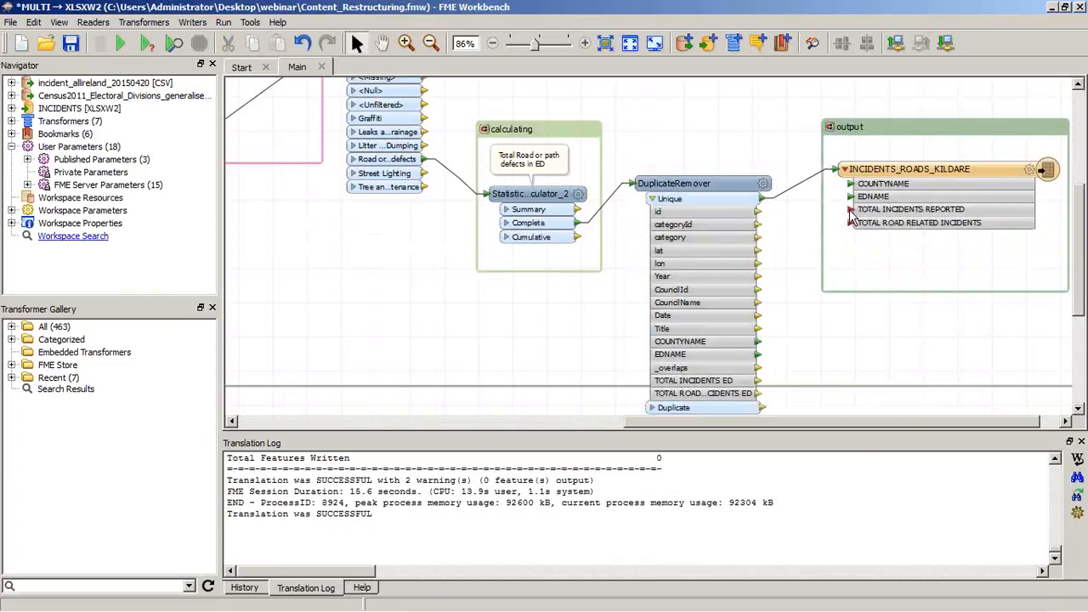
pyautogui.moveTo(799, 286); pyautogui.dragTo(856, 228)
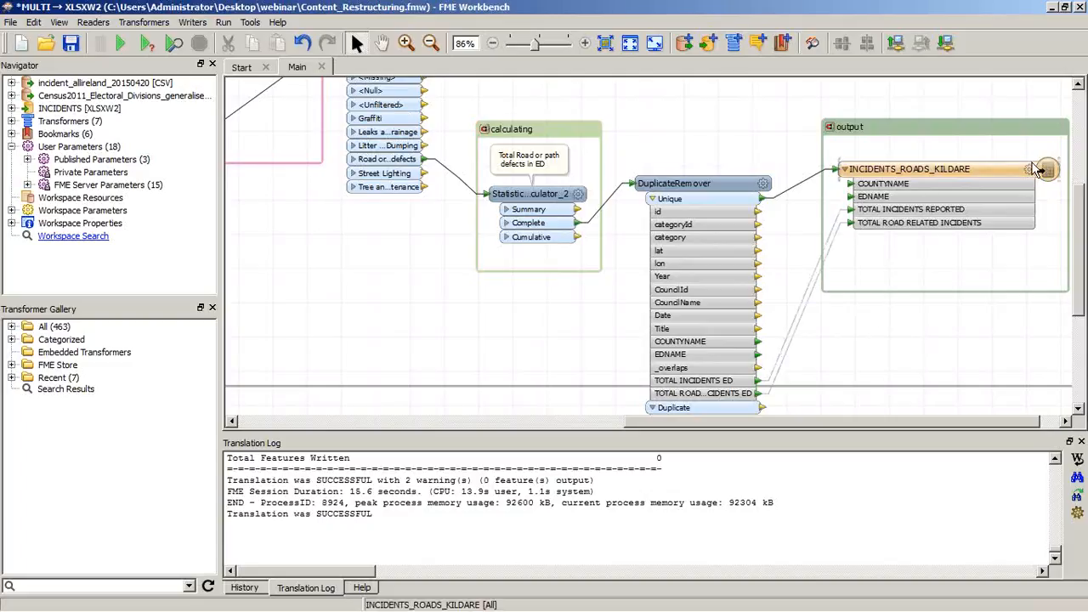
# Run the whole workspace and enlarge the translation log to check the features written summary
pyautogui.click(123, 45)
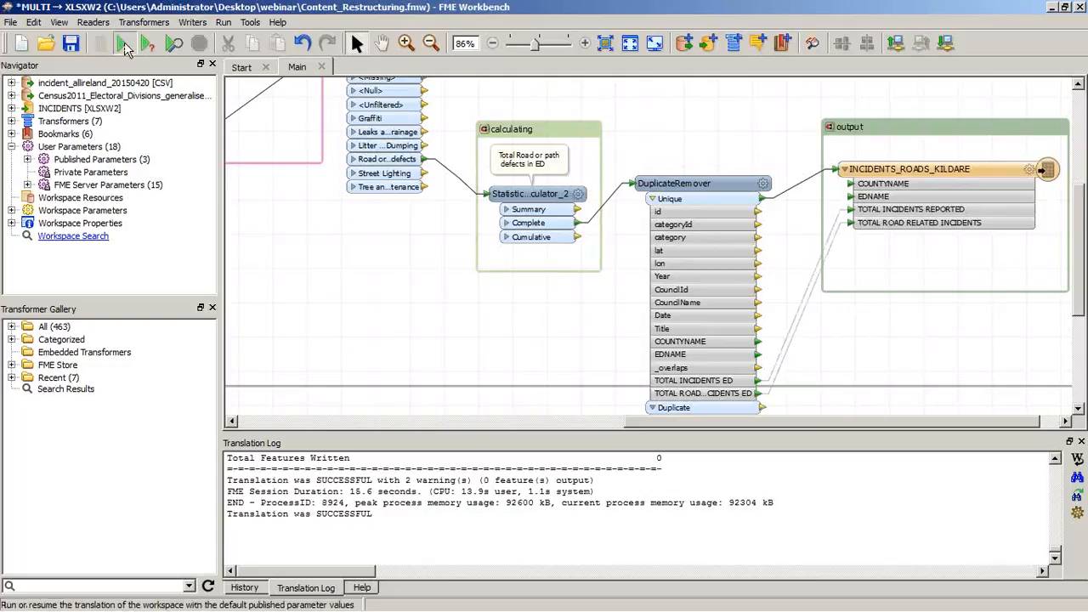
pyautogui.click(630, 43)
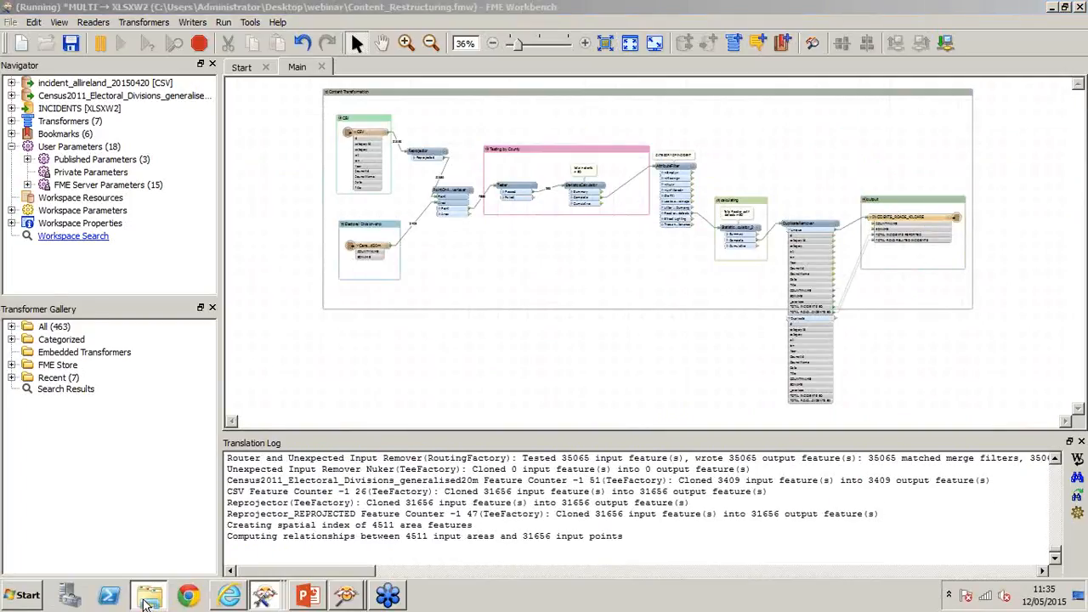
pyautogui.click(148, 600)
pyautogui.click(12, 30)
pyautogui.click(1052, 8)
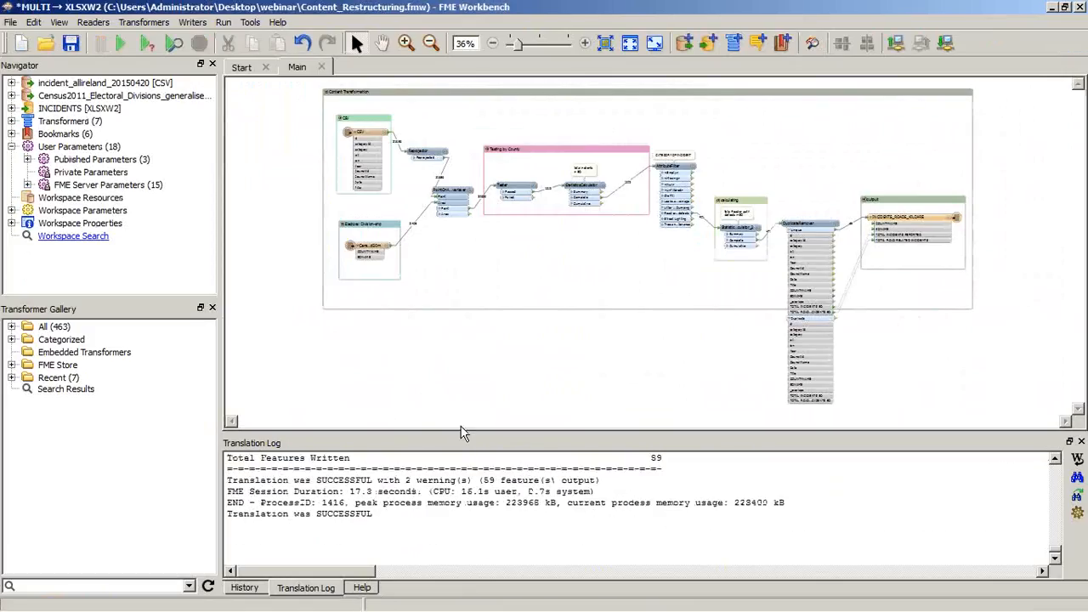
pyautogui.moveTo(457, 432); pyautogui.dragTo(479, 355)
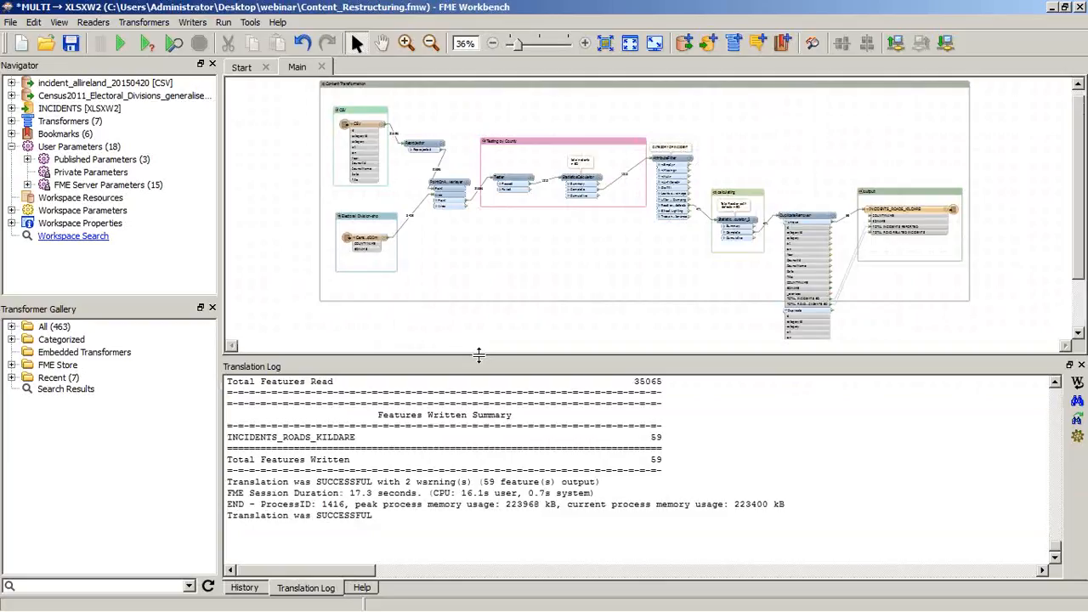
# Open the INCIDENTS workbook from the webinar Output folder in Excel and examine the incident totals per electoral division
pyautogui.click(143, 598)
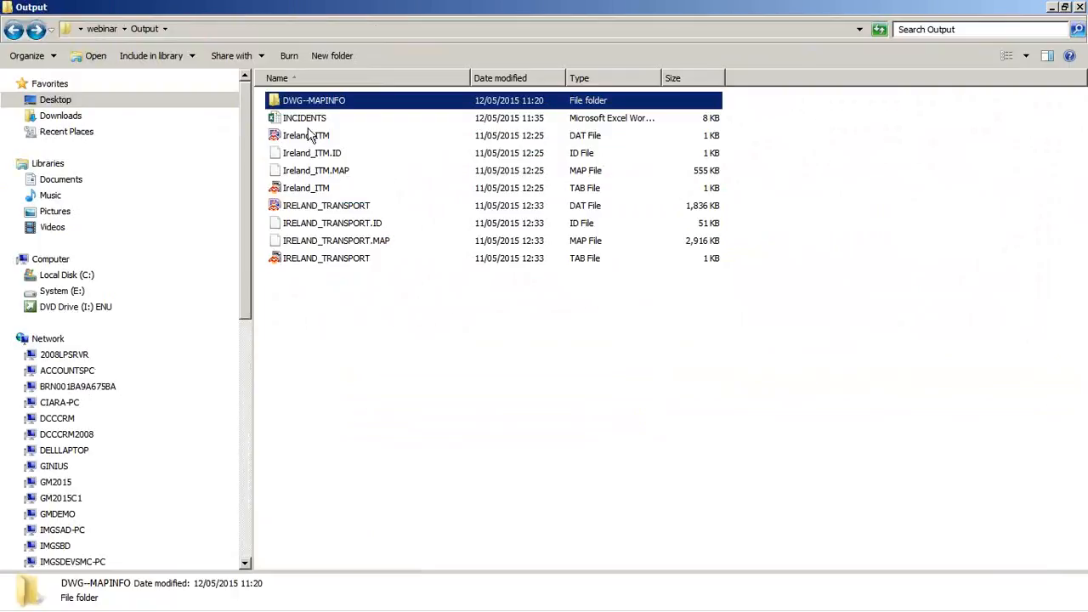
pyautogui.click(316, 119)
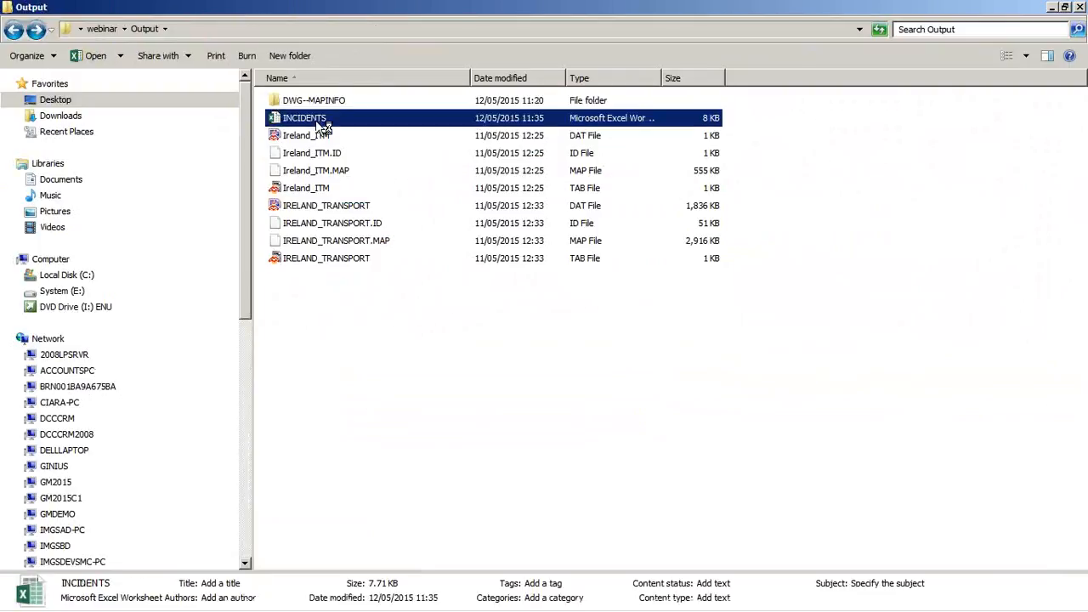
pyautogui.doubleClick(317, 121)
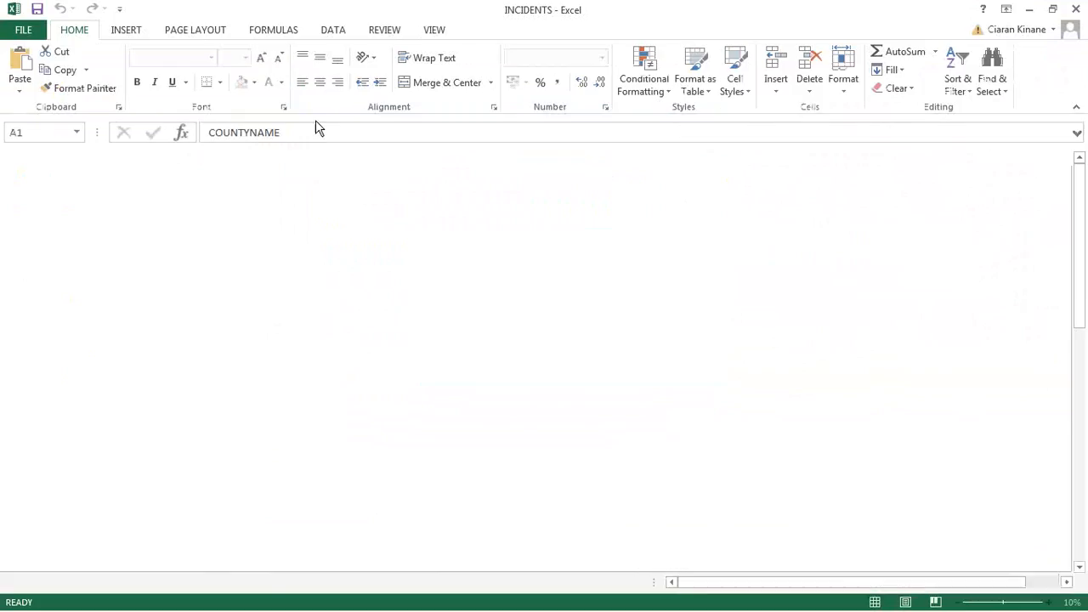
pyautogui.click(263, 286)
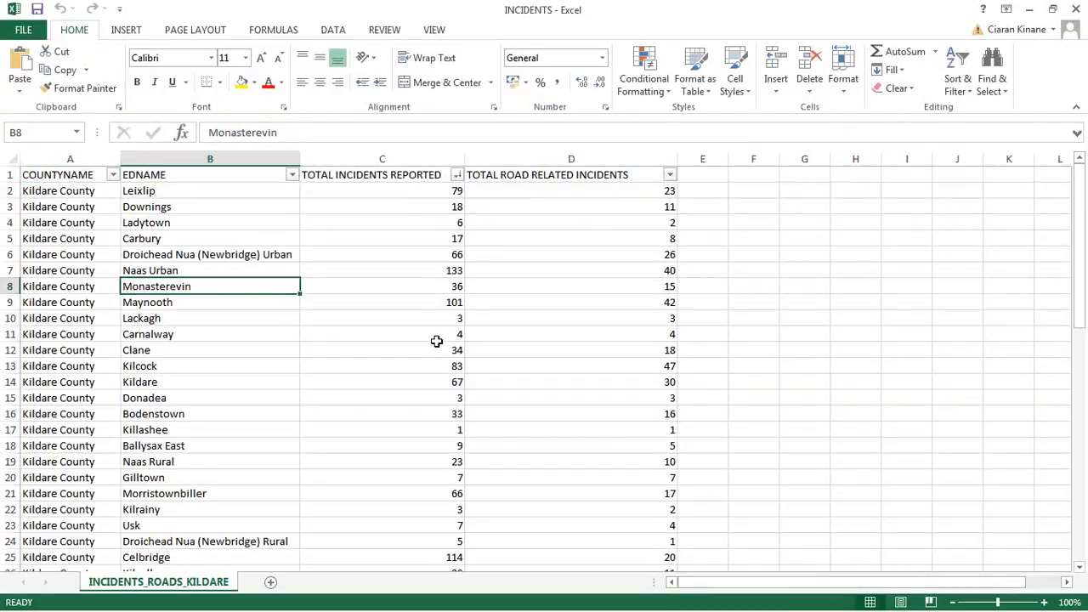
pyautogui.click(742, 225)
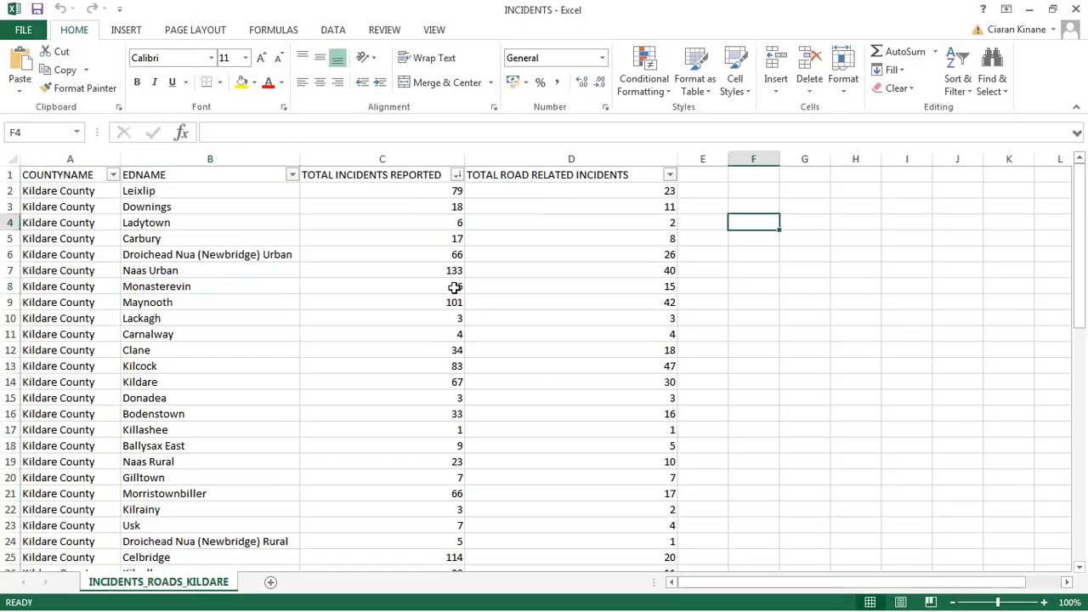
# Sort the table by TOTAL INCIDENTS REPORTED from largest to smallest and compare the leading divisions' total and road related incidents
pyautogui.click(458, 175)
pyautogui.click(390, 215)
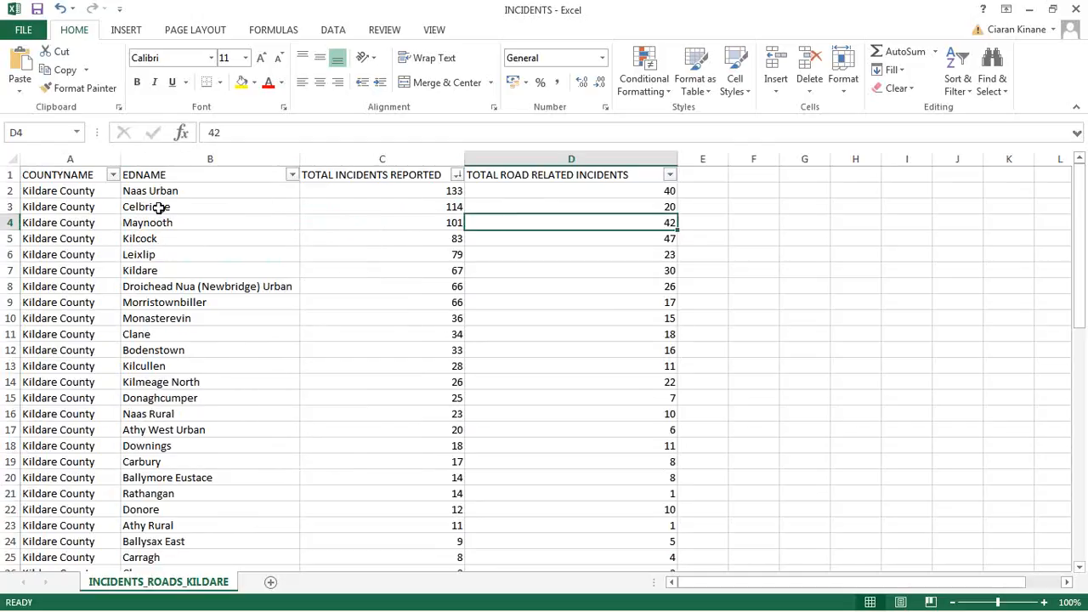
pyautogui.click(298, 190)
pyautogui.moveTo(299, 190); pyautogui.dragTo(425, 192)
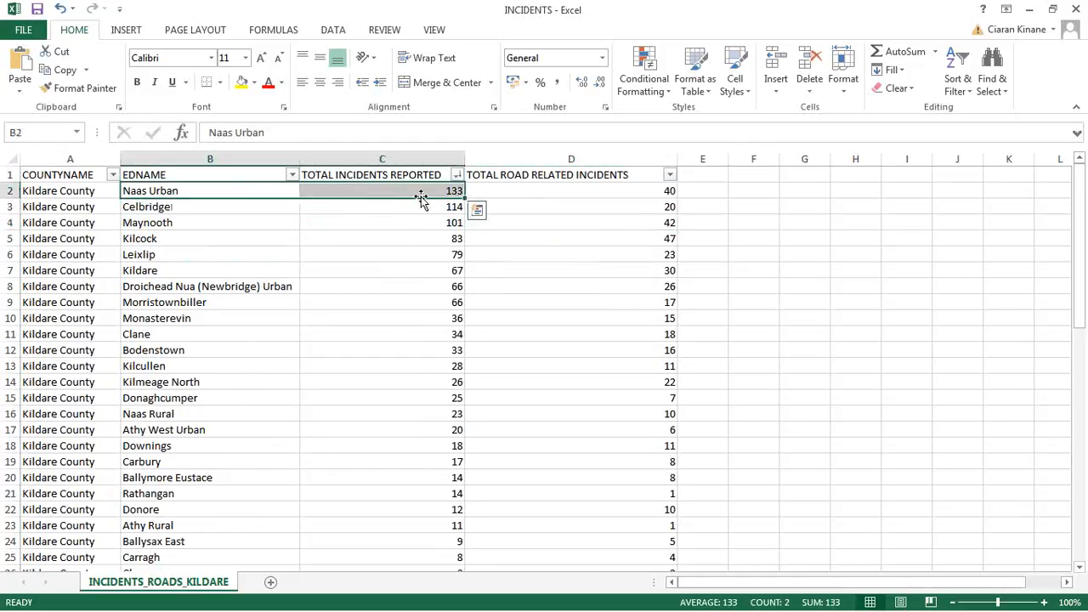
pyautogui.click(546, 190)
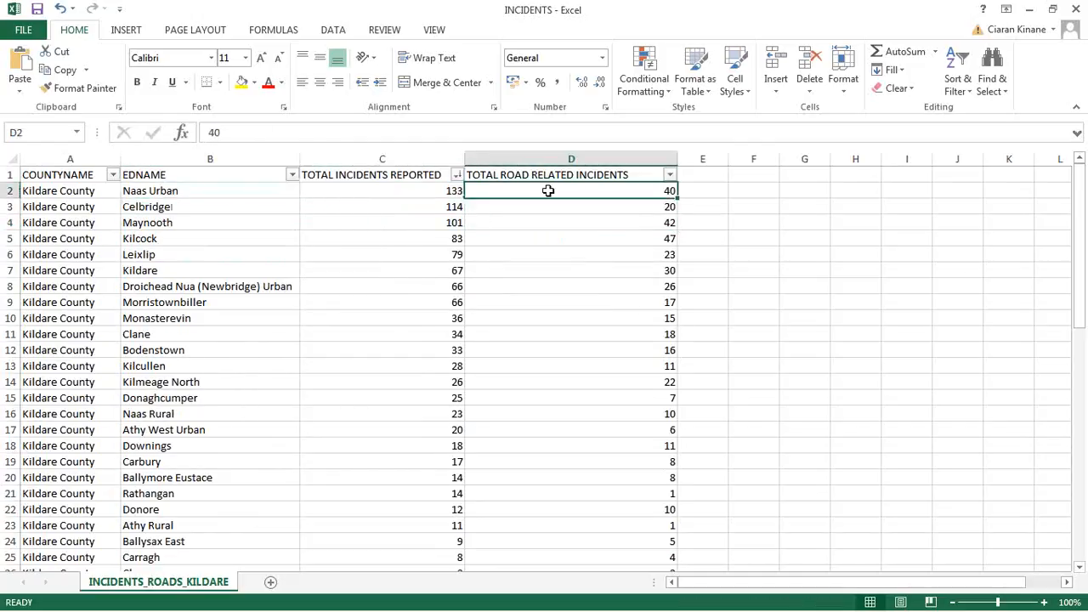
pyautogui.click(696, 202)
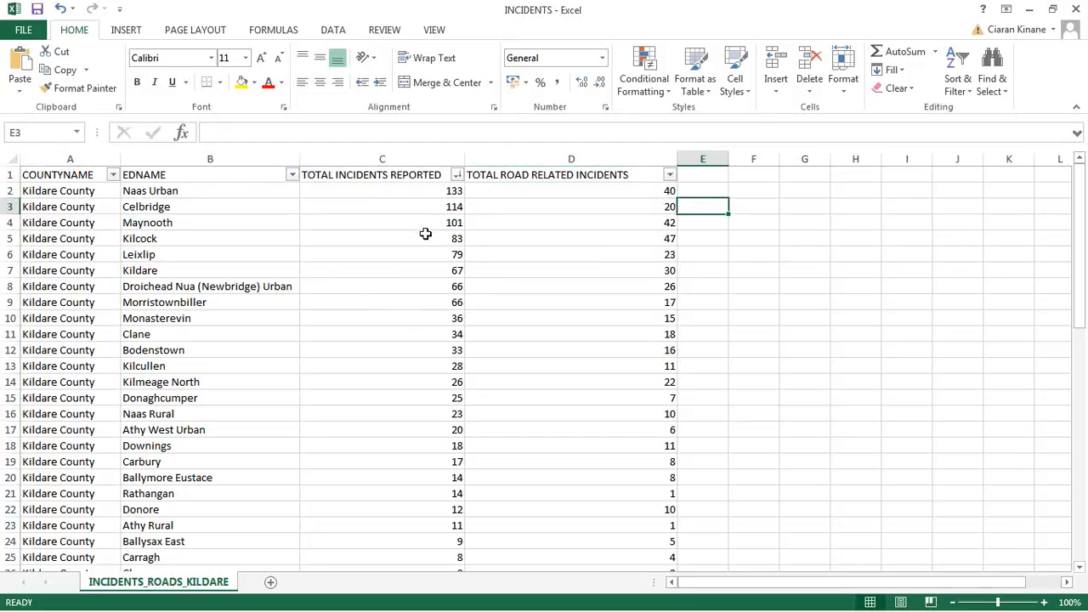
pyautogui.click(586, 218)
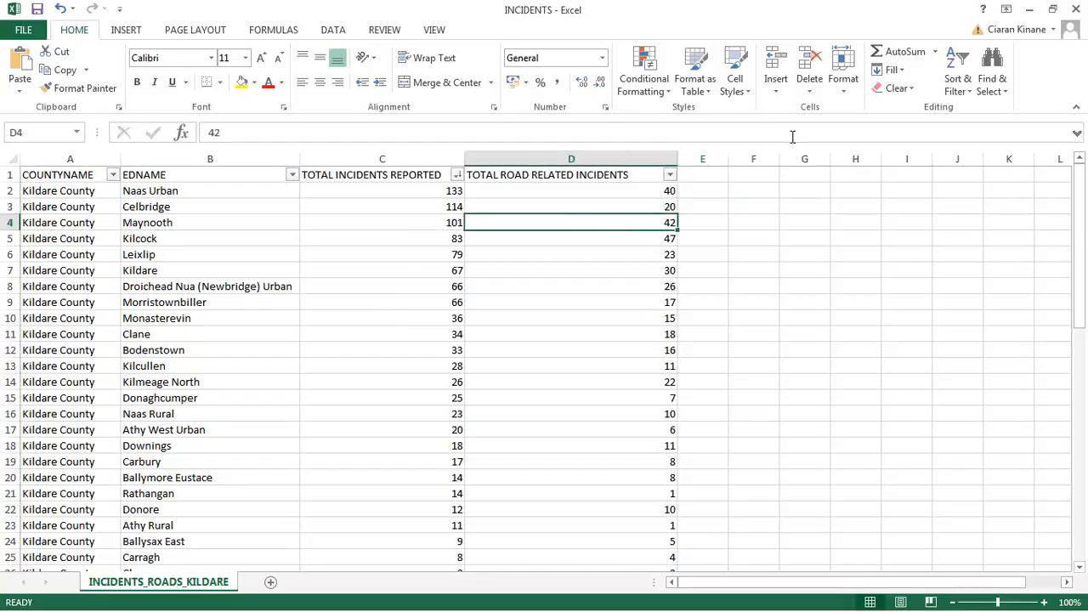
# Return to FME Workbench, move the Output bookmark up and extend its lower edge, and enlarge the canvas above the translation log
pyautogui.click(1029, 8)
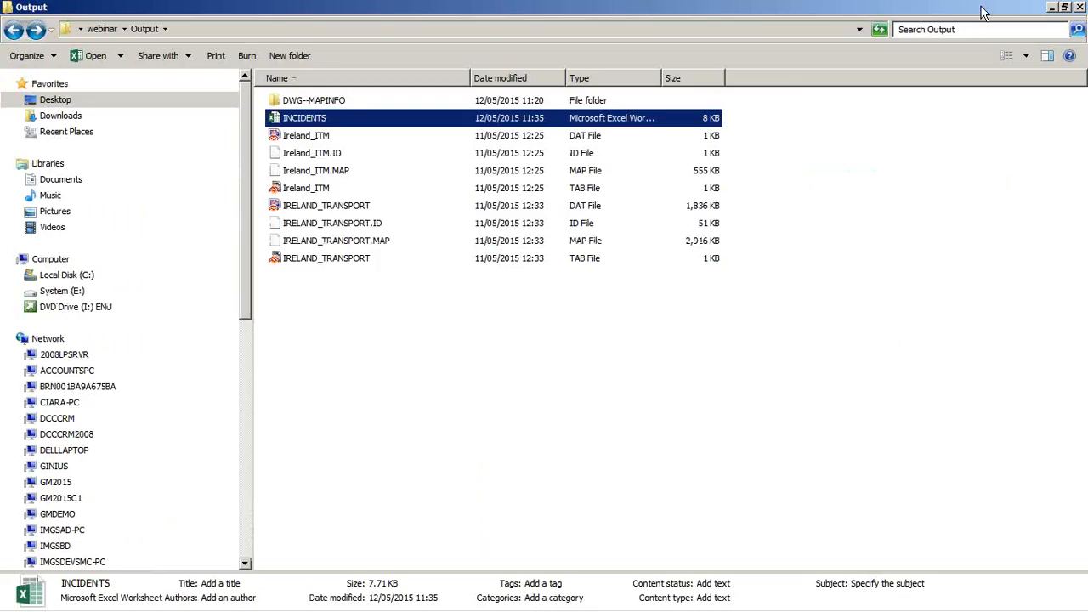
pyautogui.click(1052, 7)
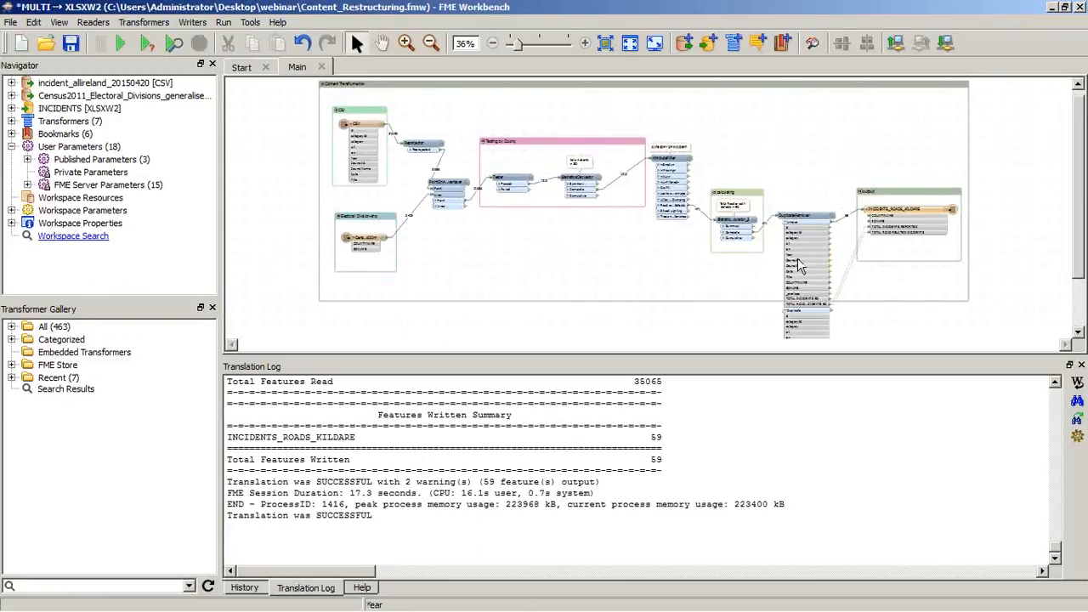
pyautogui.moveTo(927, 188); pyautogui.dragTo(930, 151)
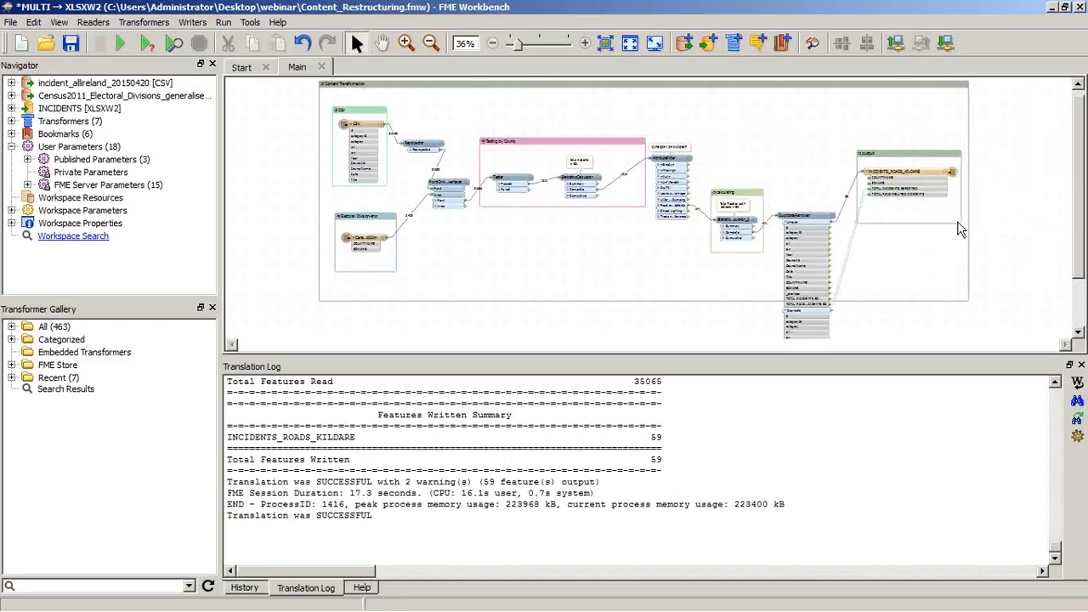
pyautogui.moveTo(959, 230); pyautogui.dragTo(962, 251)
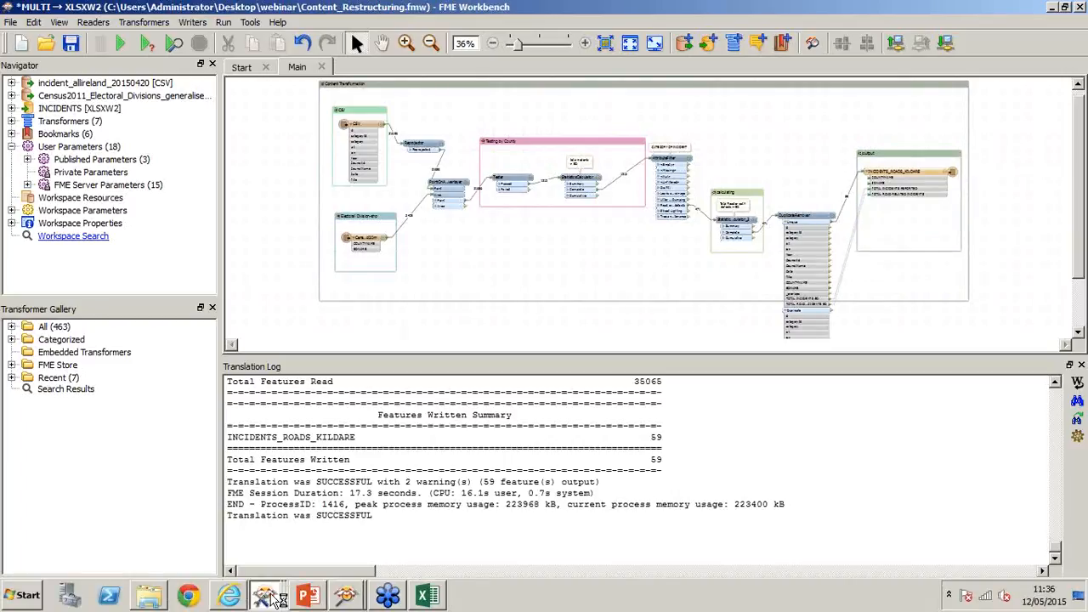
pyautogui.moveTo(271, 600)
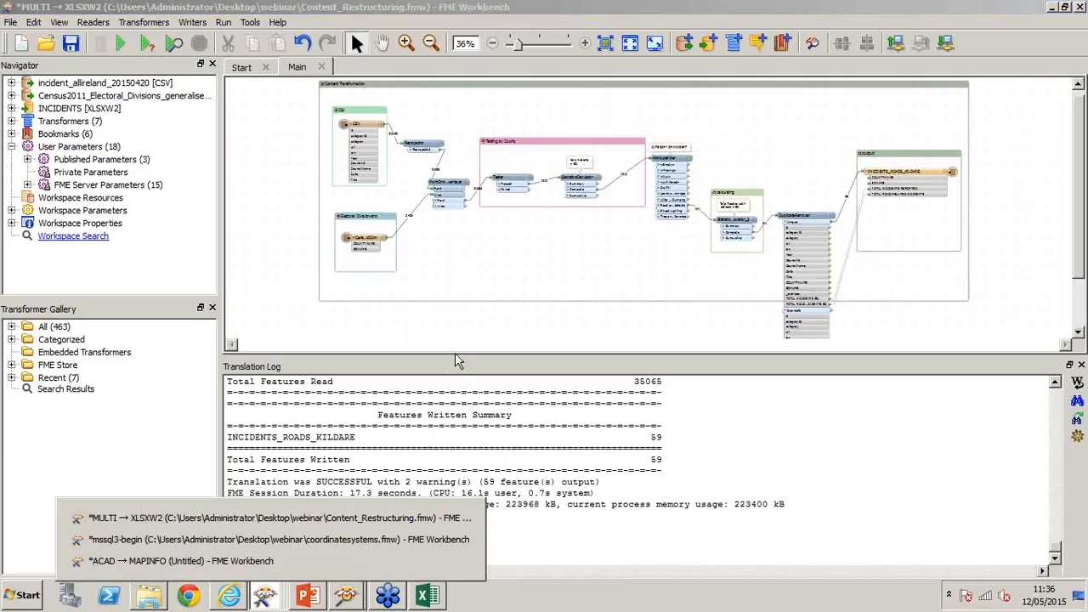
pyautogui.moveTo(457, 355); pyautogui.dragTo(449, 436)
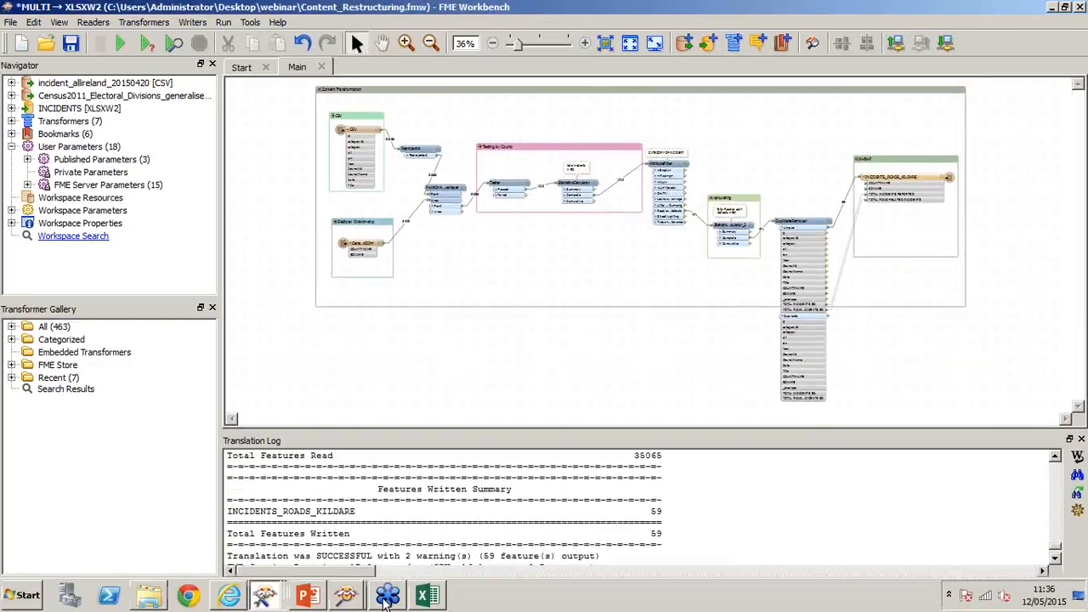
# Switch to the FME101 presentation in PowerPoint and display the closing Thank You! slide
pyautogui.click(306, 597)
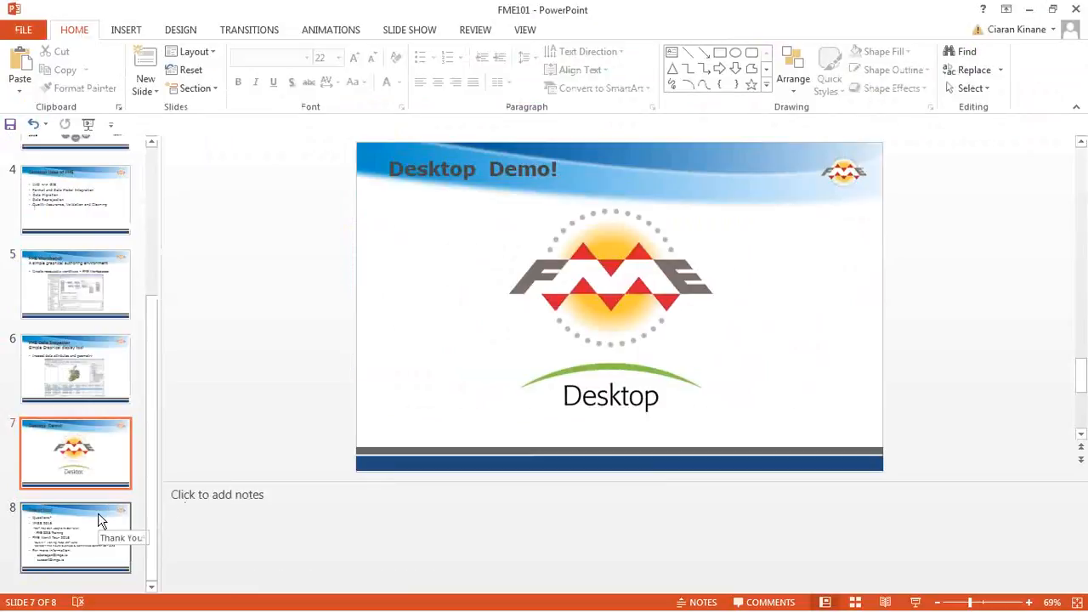
pyautogui.click(72, 540)
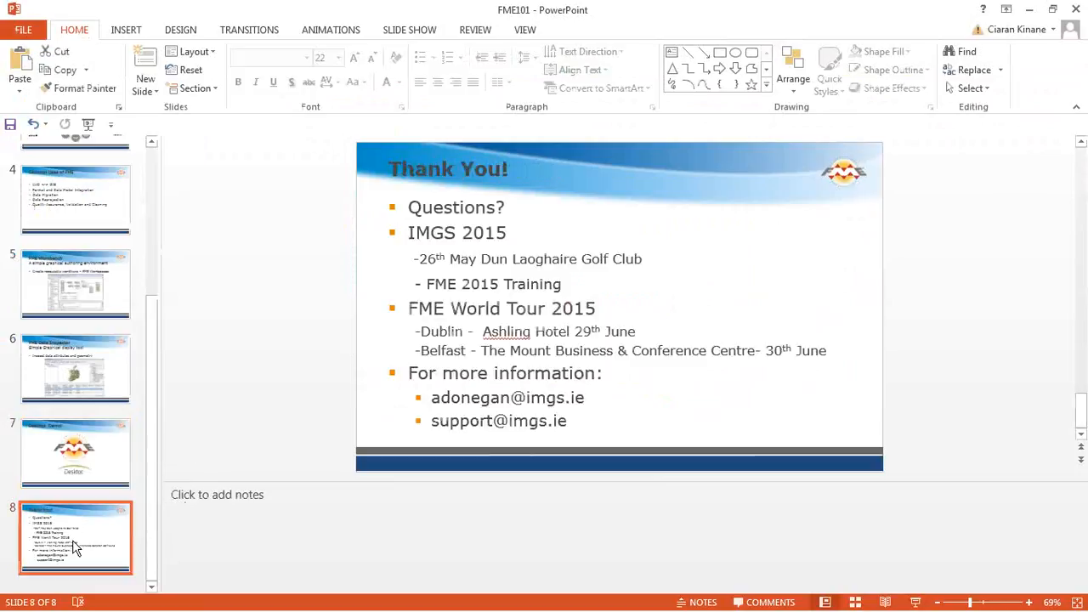